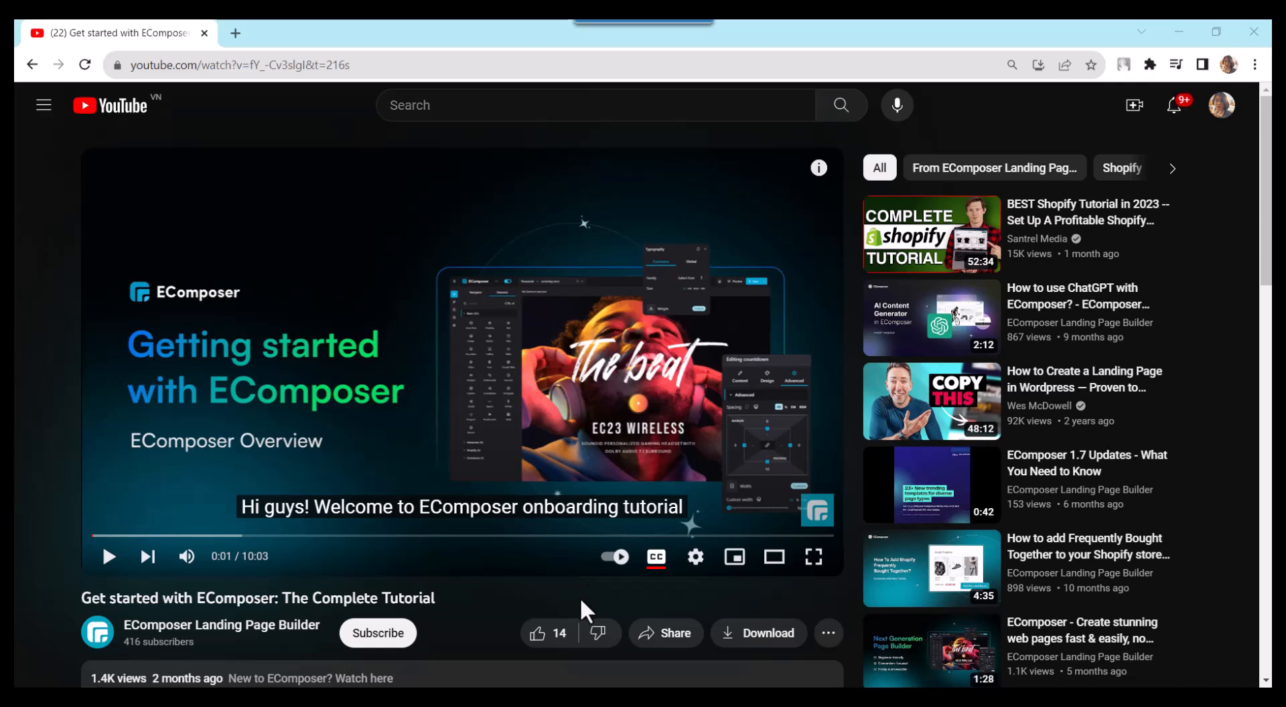
Like the "Get started with EComposer: The Complete Tutorial" video and subscribe to the EComposer Landing Page Builder channel.
left_click(538, 634)
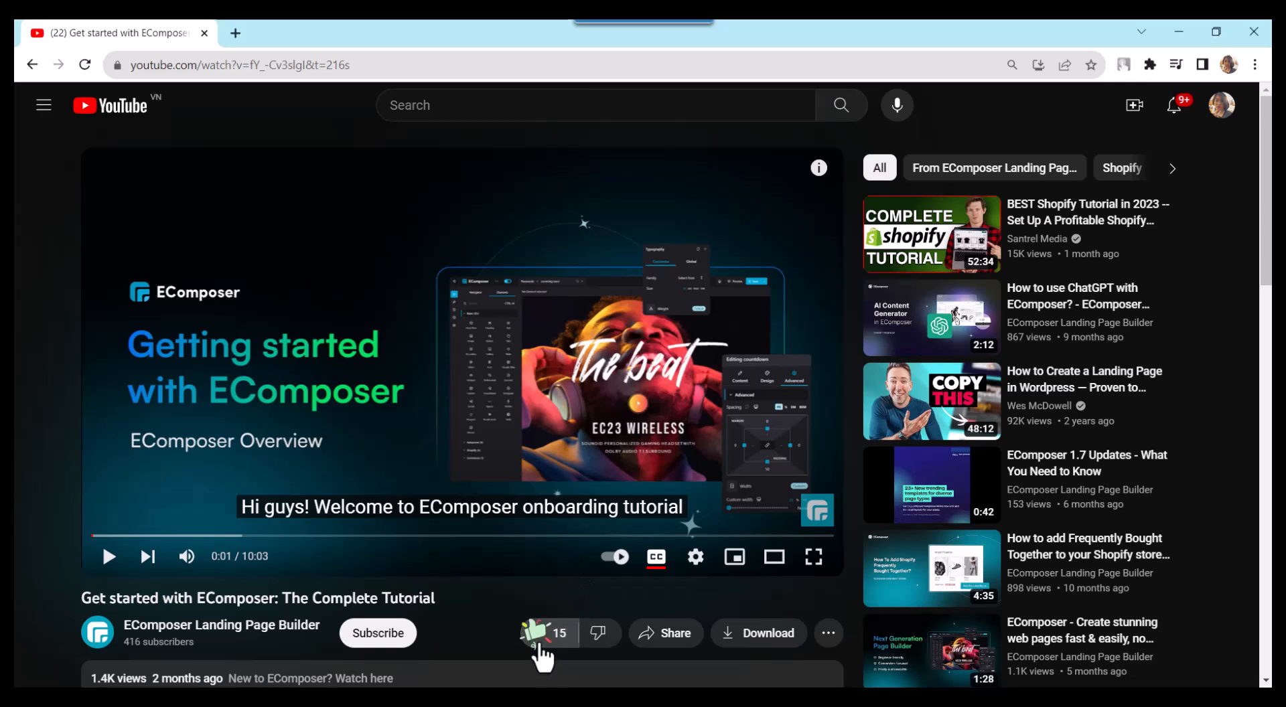
left_click(378, 634)
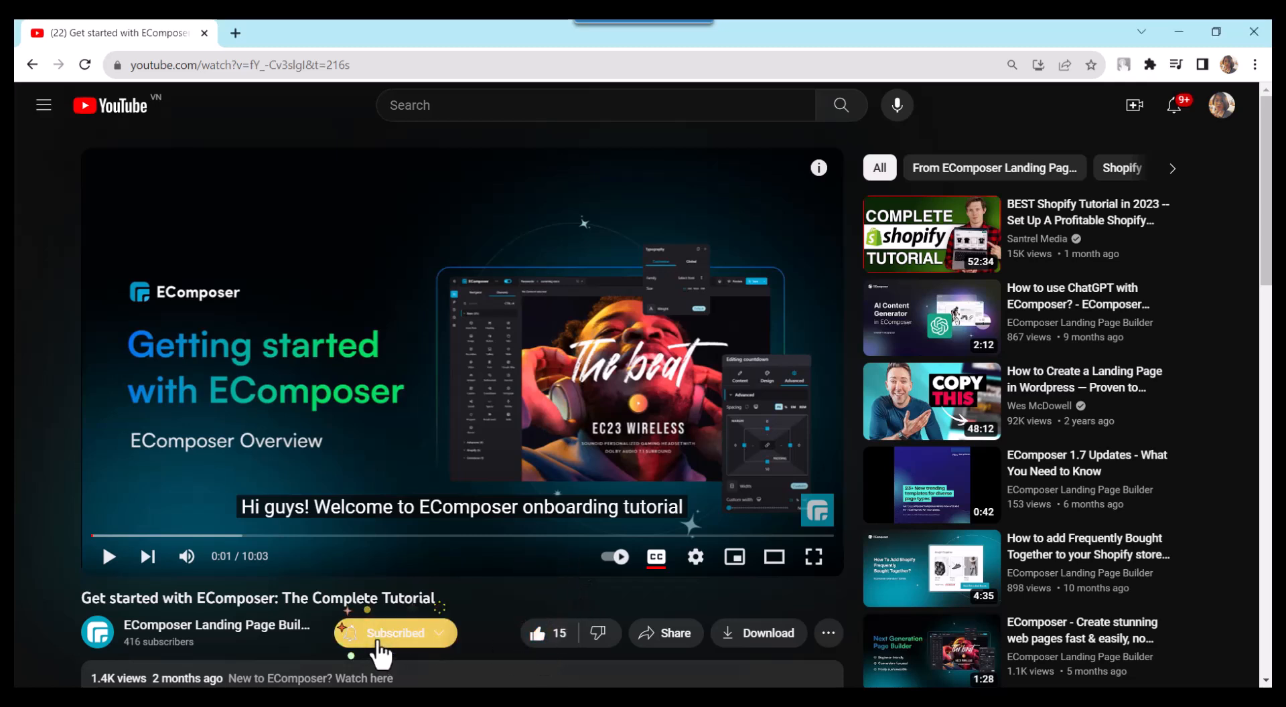
scroll(486, 630, "down", 1)
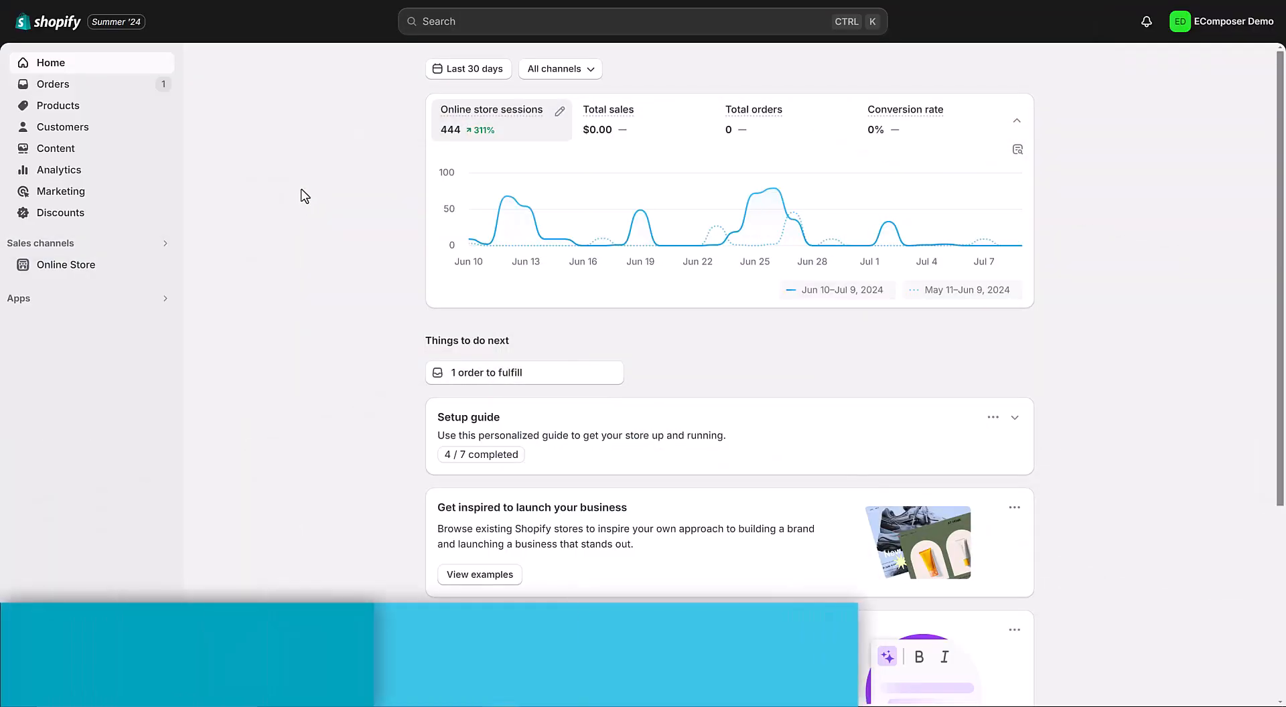
Add a visible online store blog post titled "6 CREATIVE WAYS TO LACE UP YOUR SNEAKERS WITH INSTRUCTIONS" and save it.
left_click(77, 267)
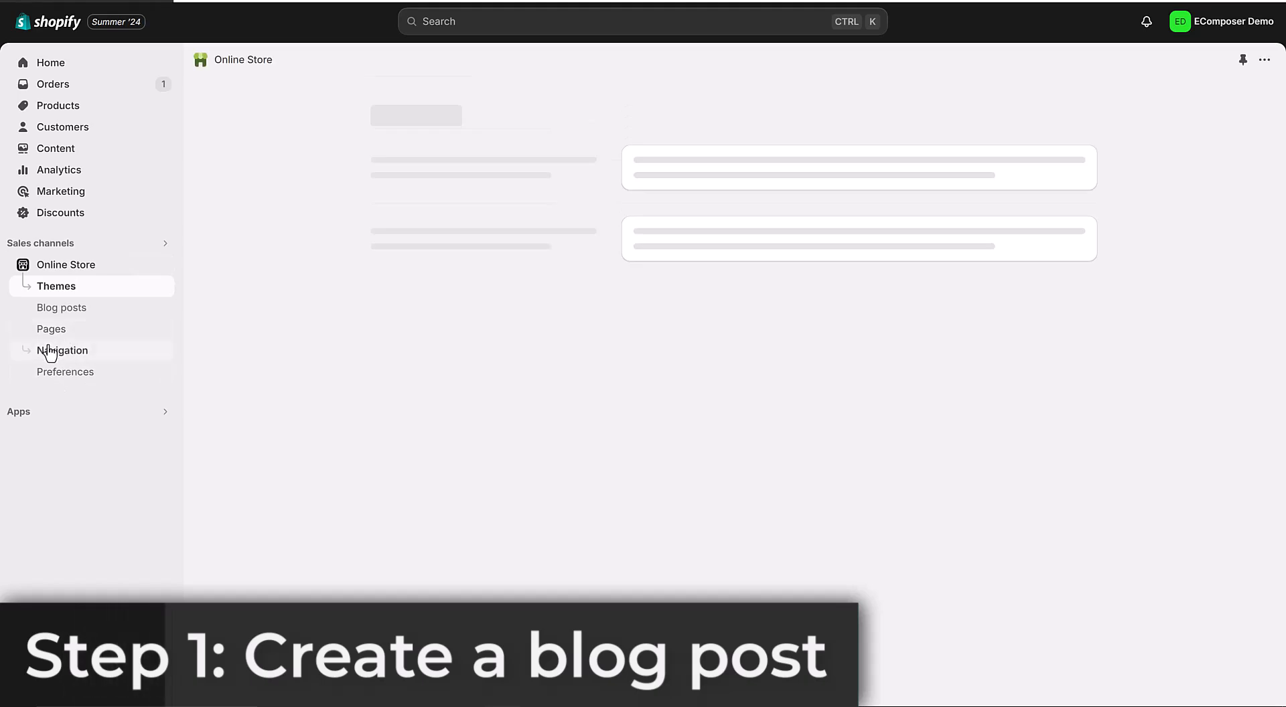
left_click(61, 307)
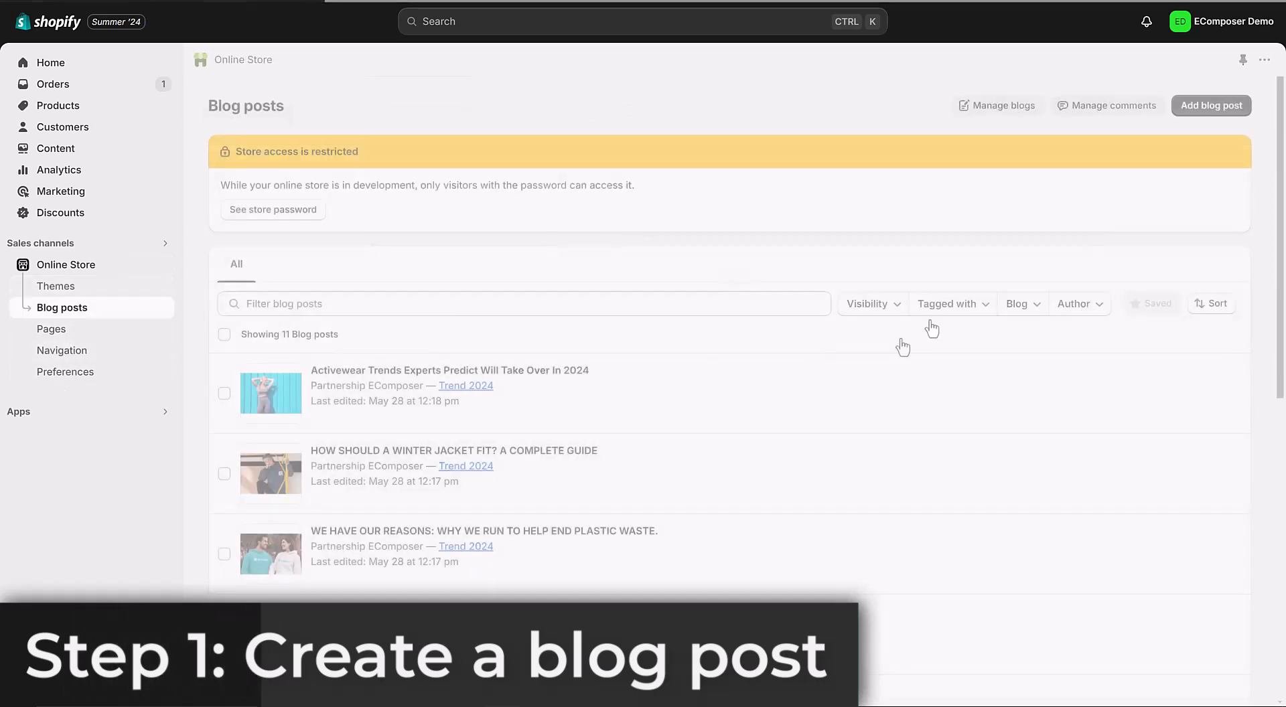
left_click(1235, 117)
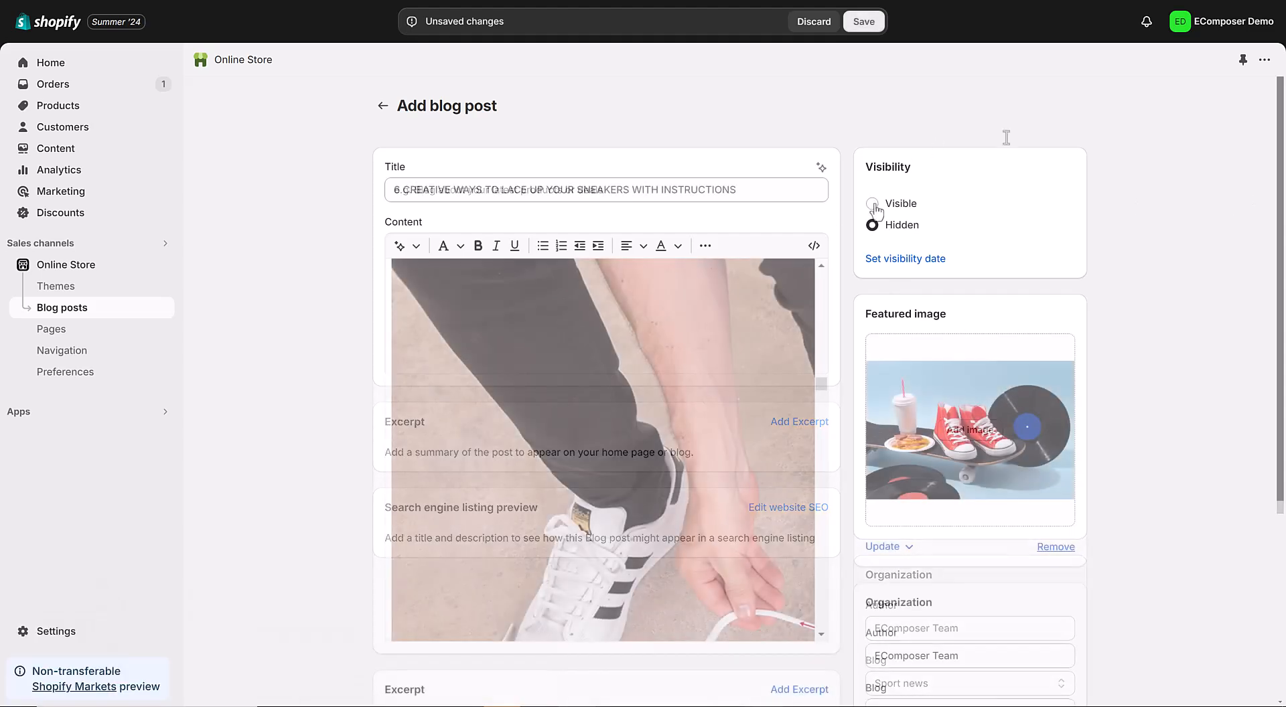
left_click(872, 205)
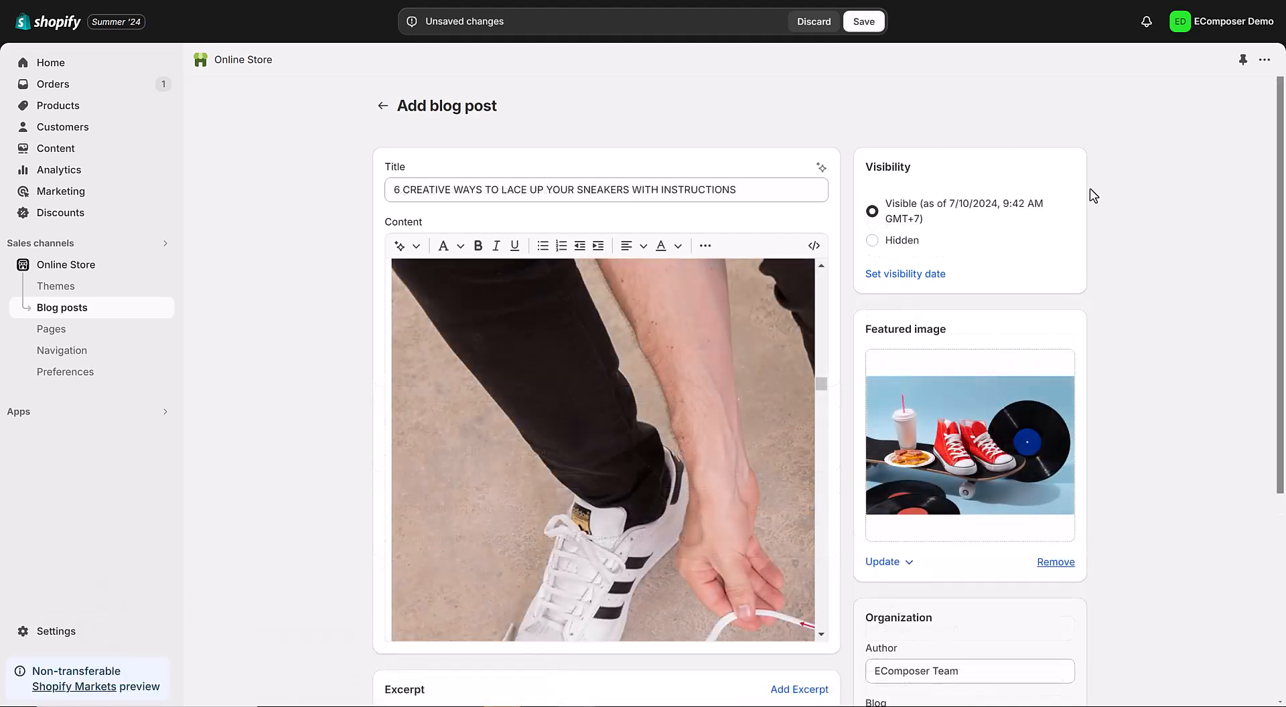
left_click(870, 26)
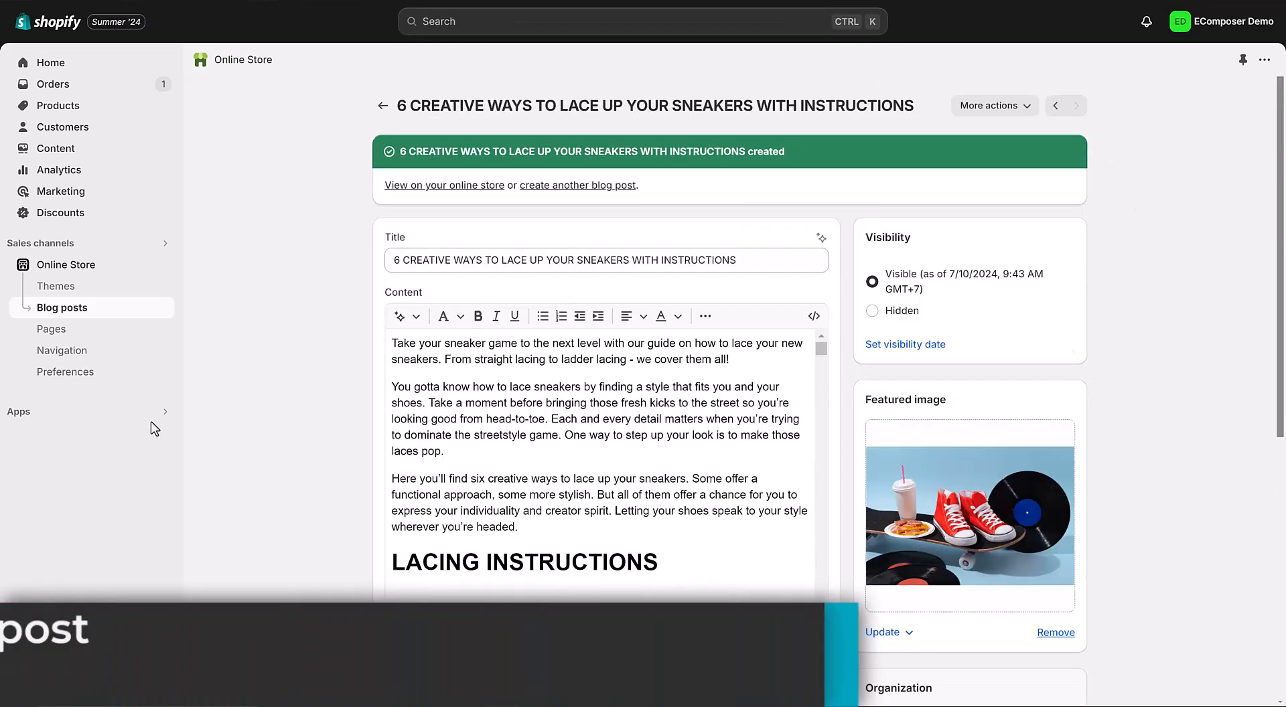
Open the EComposer Builder app and start building a page of the Blog post templates type.
left_click(160, 413)
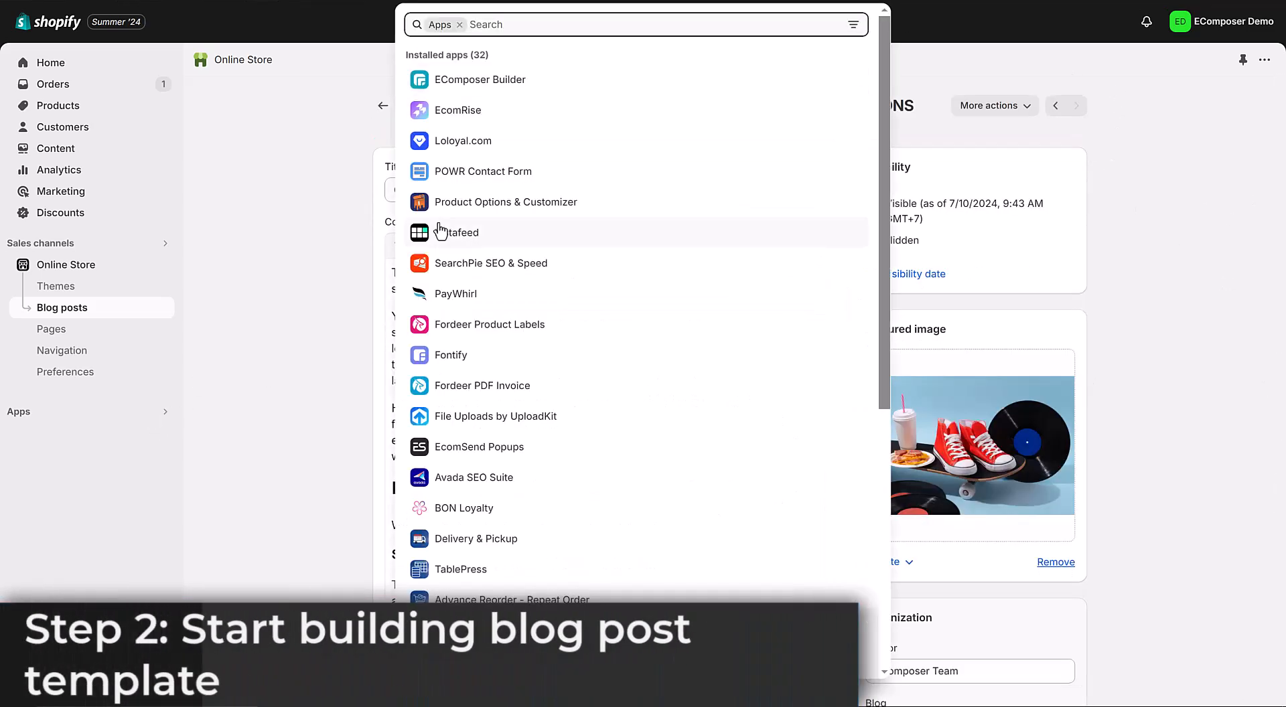
left_click(525, 95)
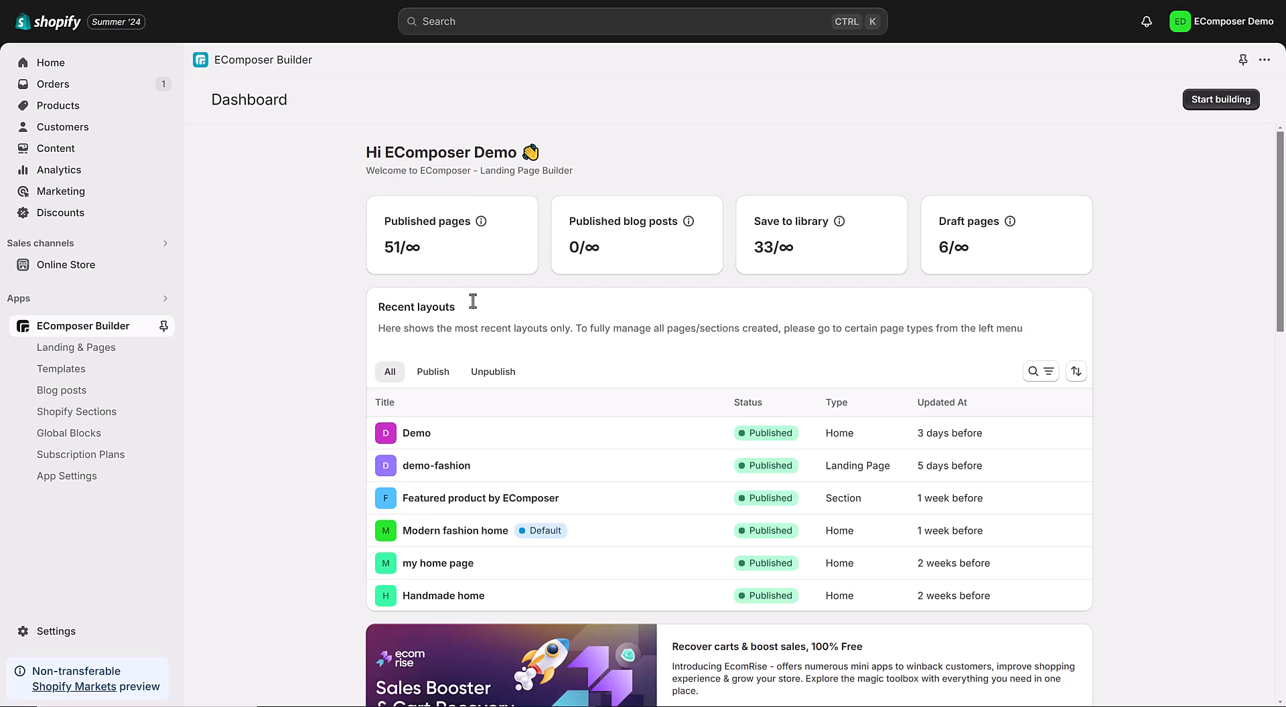
left_click(1257, 113)
left_click(939, 333)
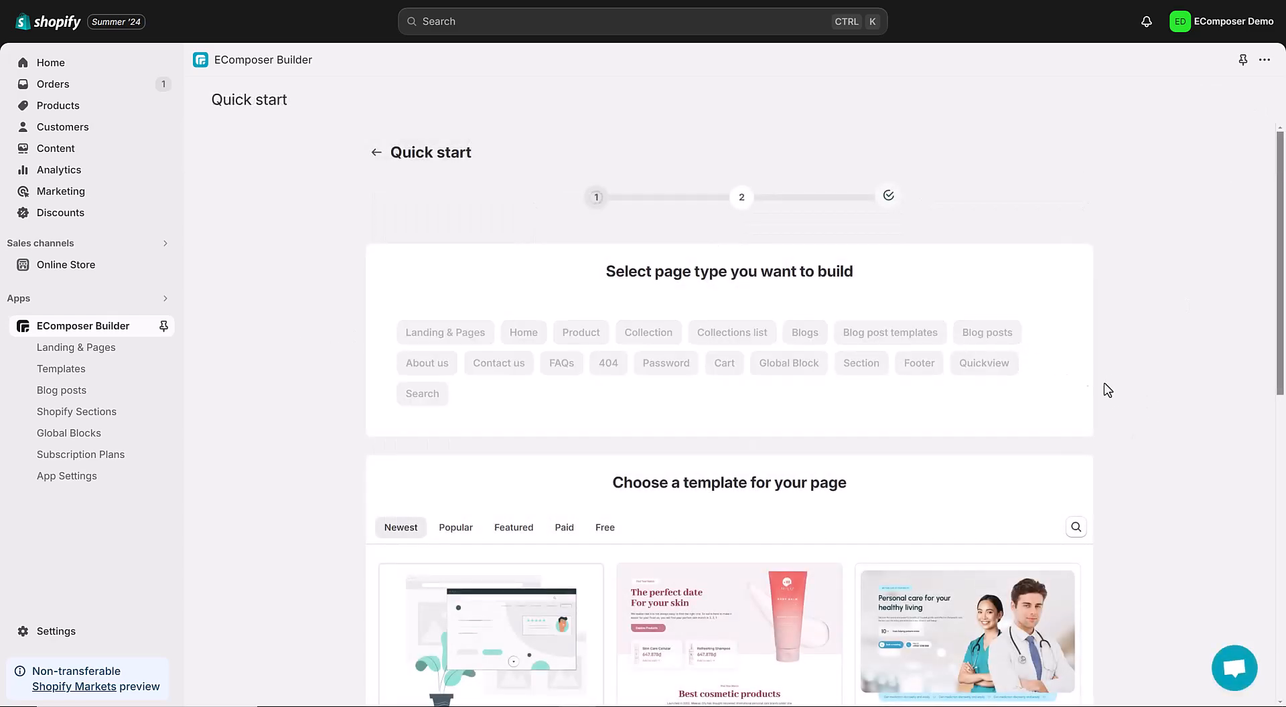
Select the blank template, name it sneaker-blogging, and start building it.
scroll(1098, 388, "down", 1)
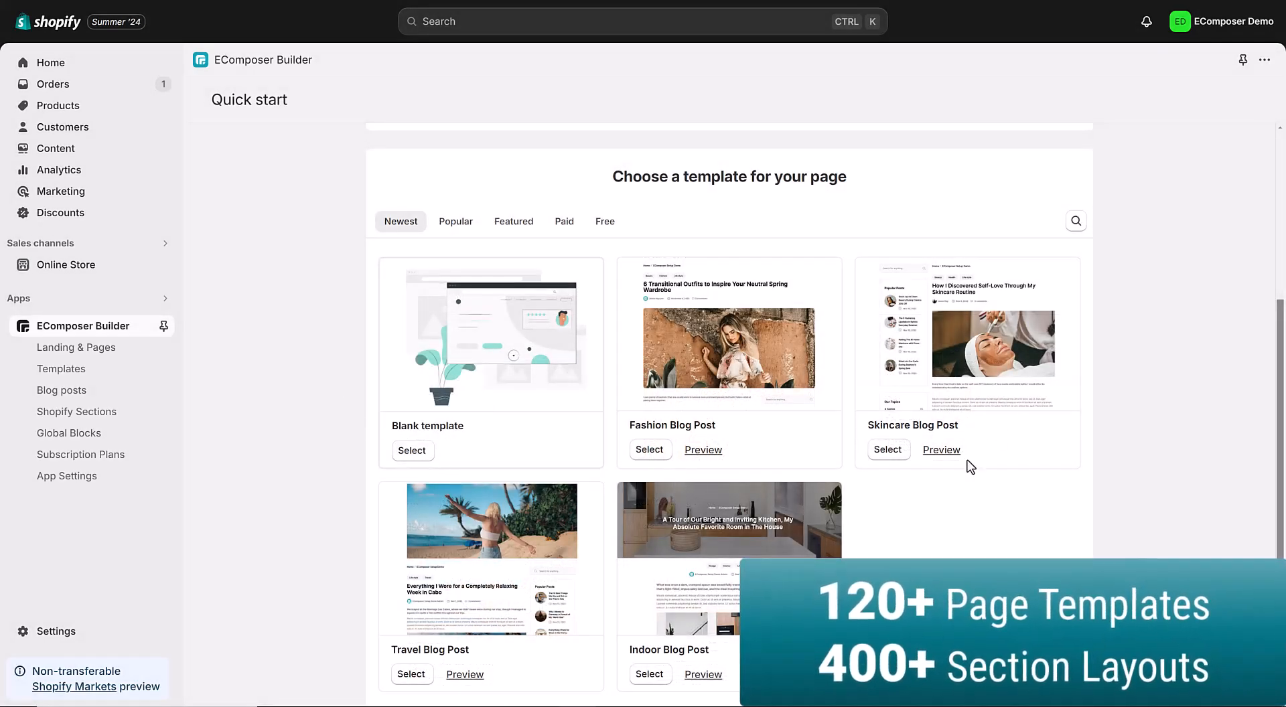
left_click(413, 452)
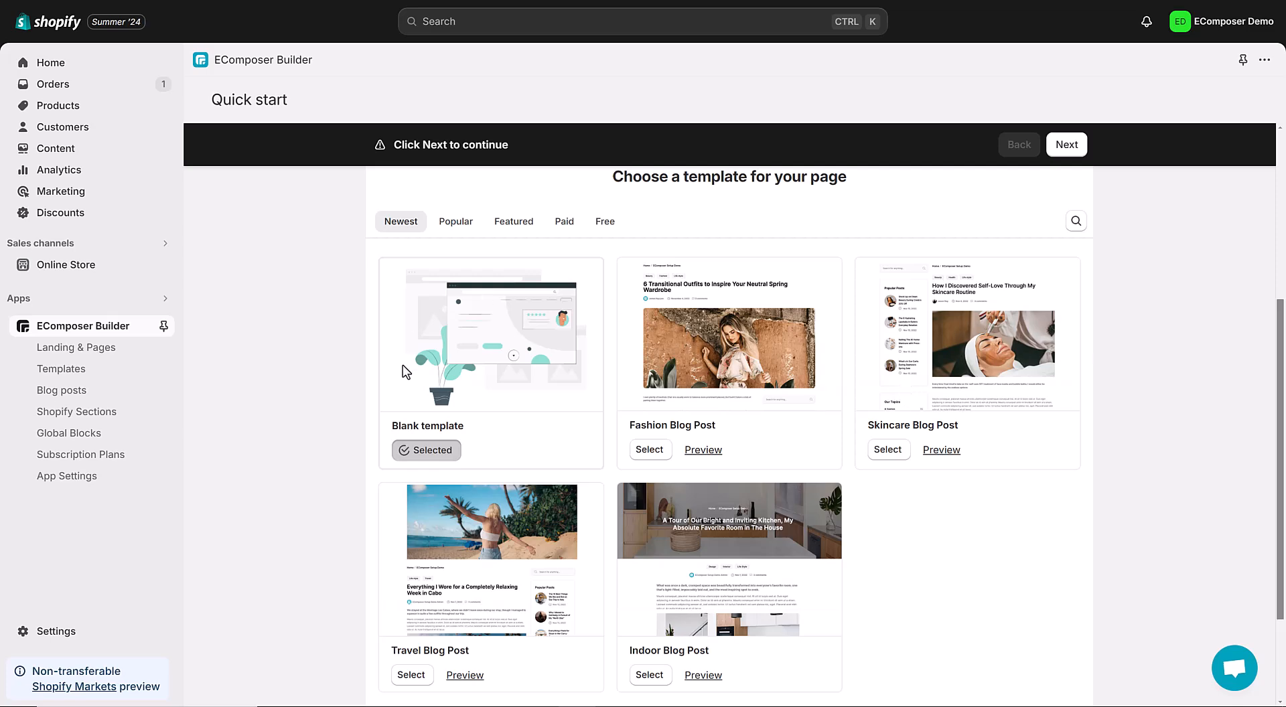
left_click(1066, 146)
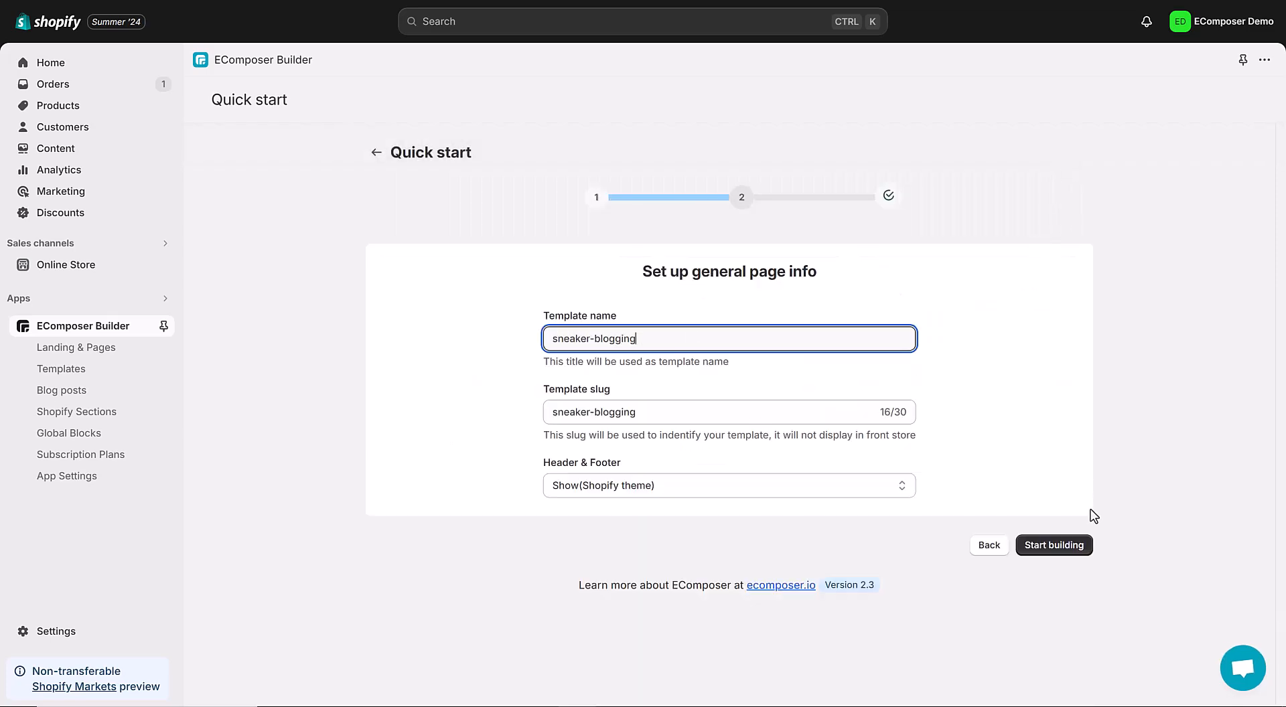
left_click(1065, 546)
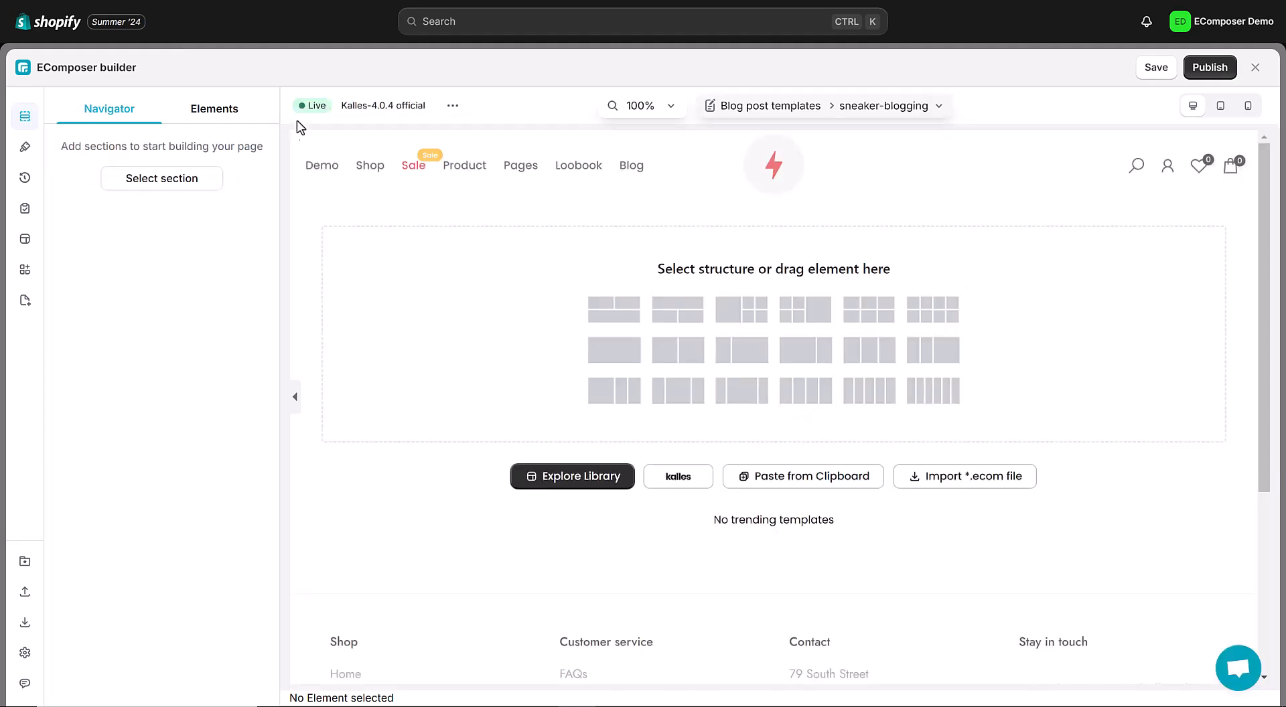
Add a single-column section to the blank template and place an Article Tags element in it.
left_click(239, 122)
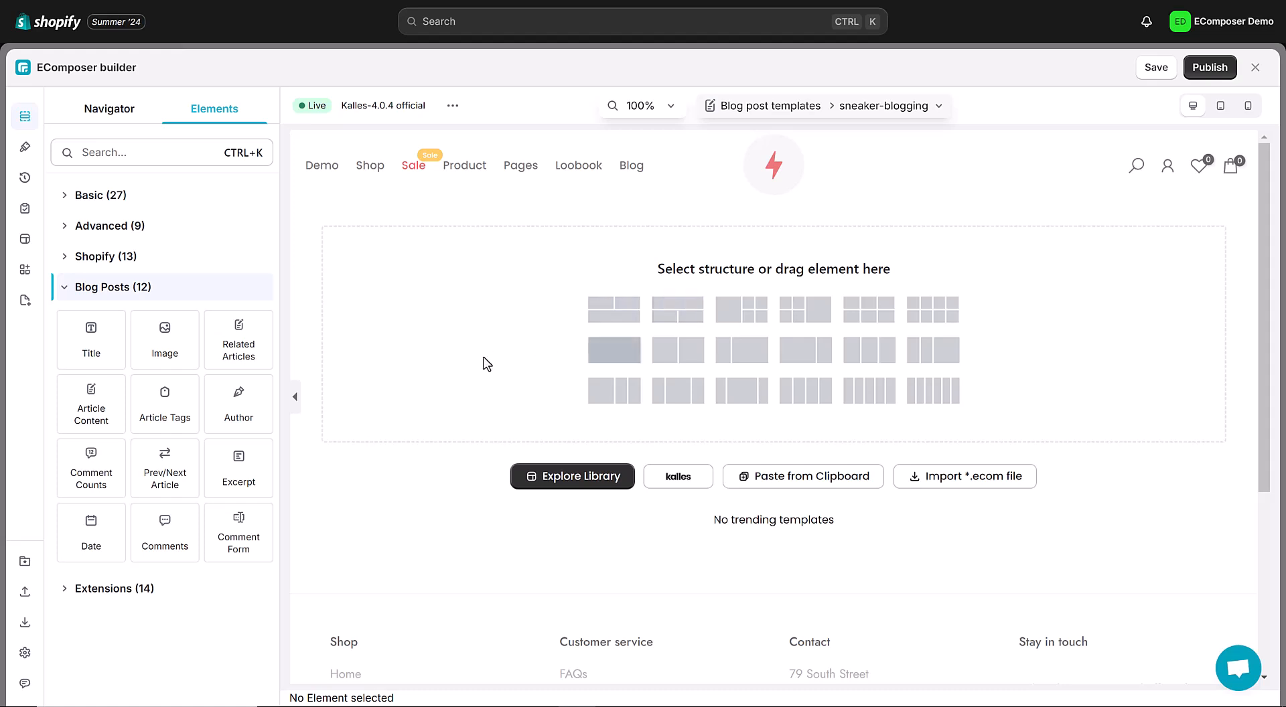
left_click(606, 359)
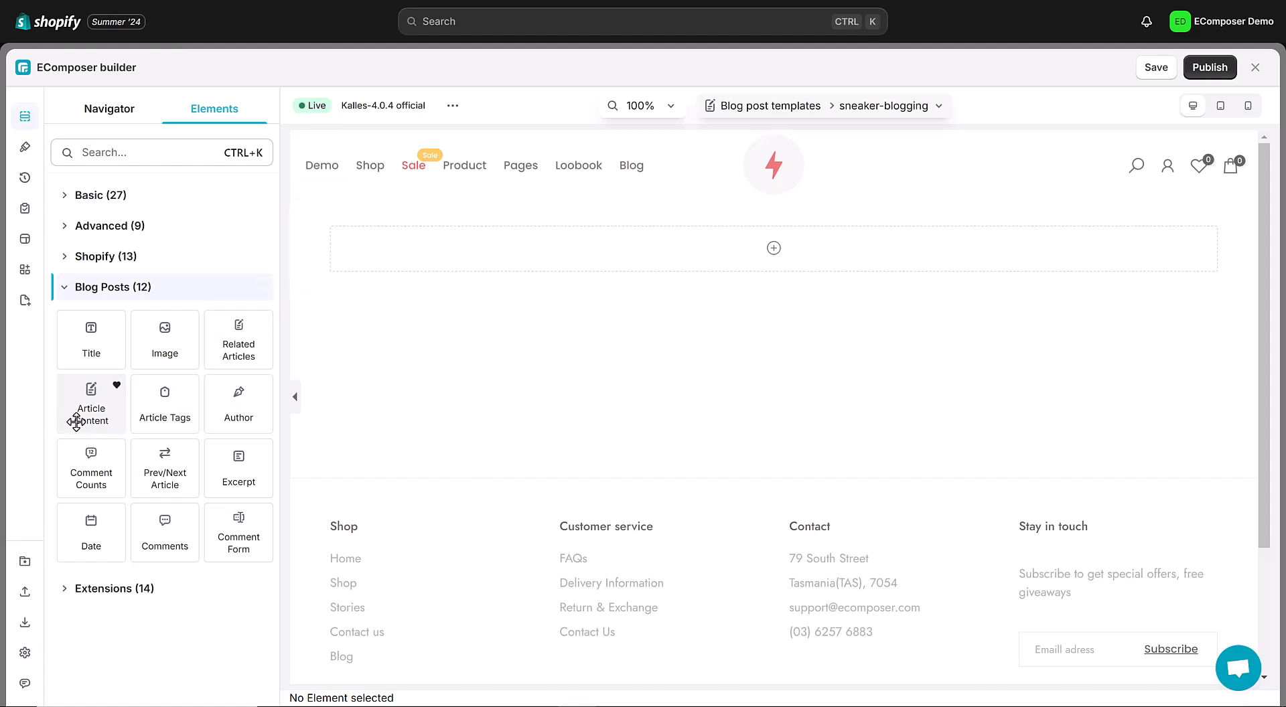
left_click_drag(165, 410, 450, 251)
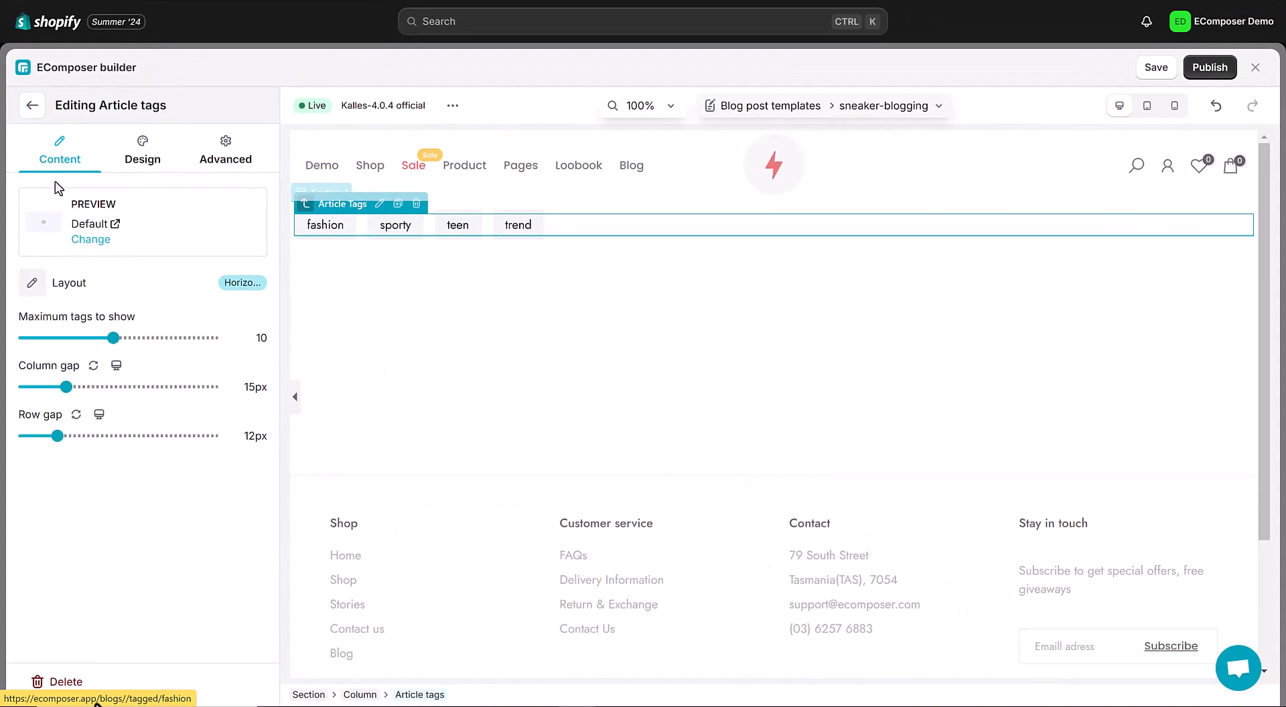
Set the border radius of the article tags' normal state to 10 px.
left_click(140, 152)
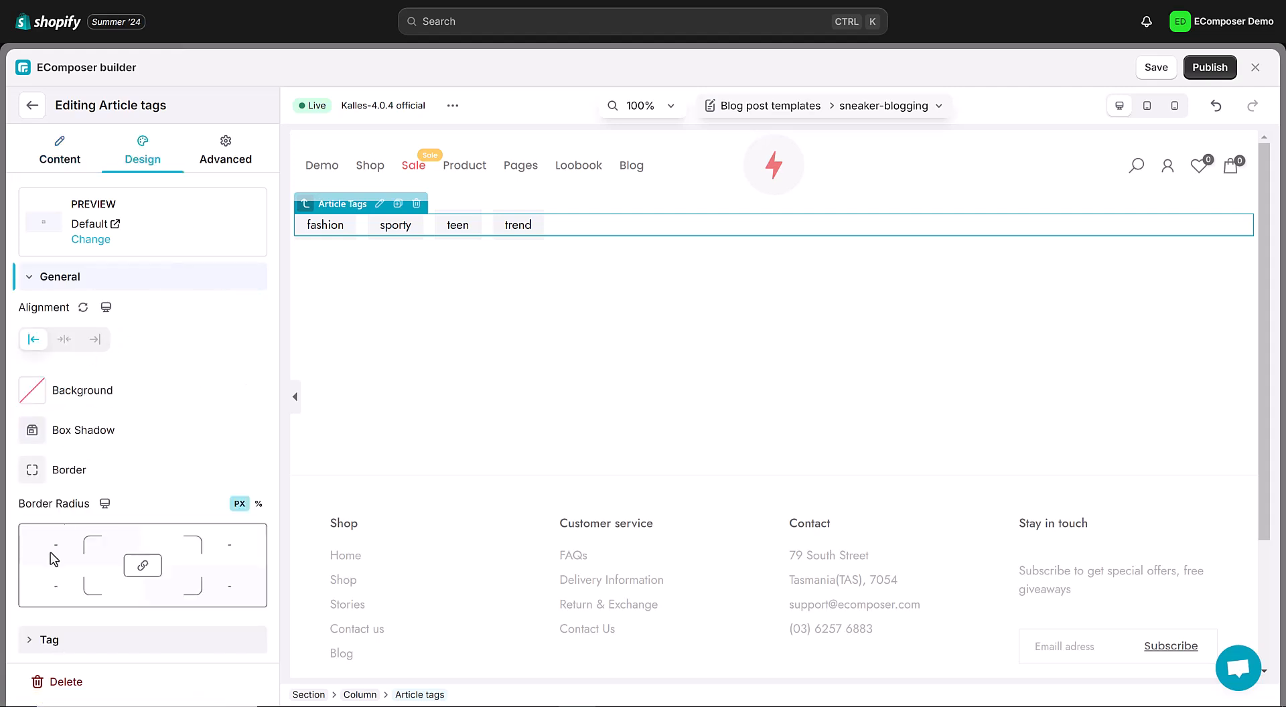
left_click(40, 640)
scroll(63, 569, "down", 2)
left_click(59, 556)
left_click(80, 623)
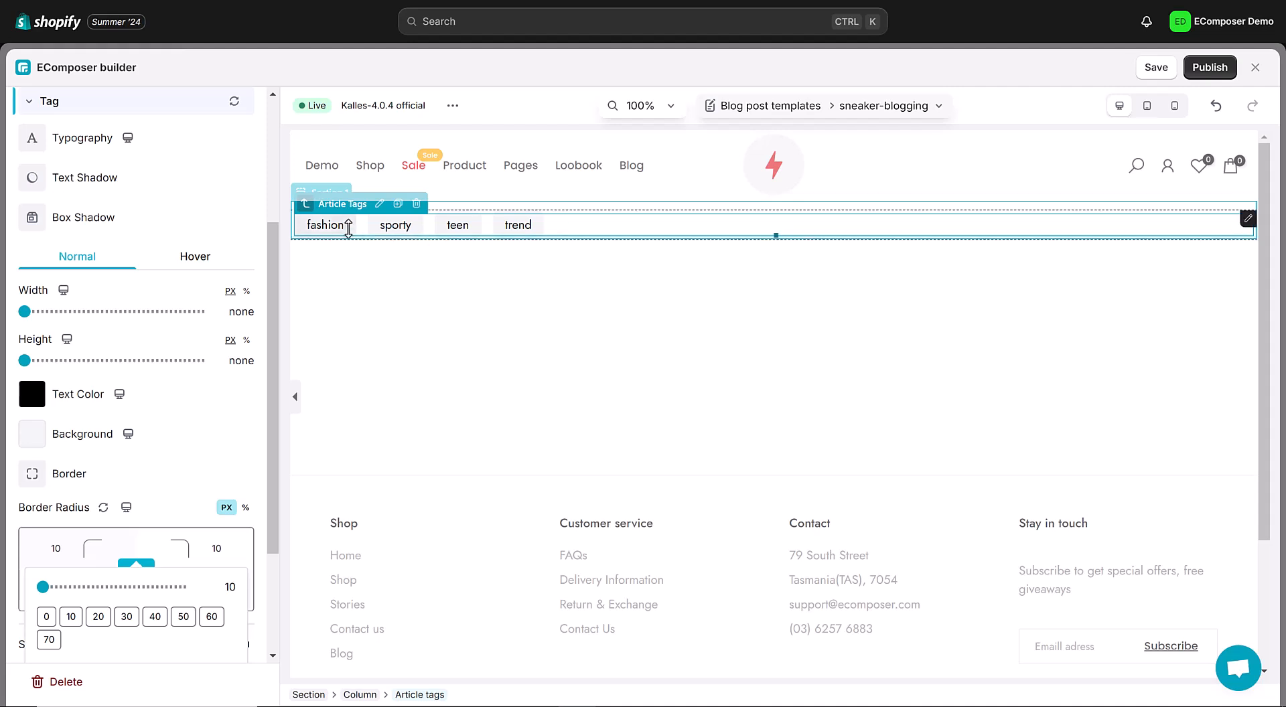
Set the article tags' hover text color to #fff and hover background color to #00a2bc.
left_click(181, 263)
left_click(54, 394)
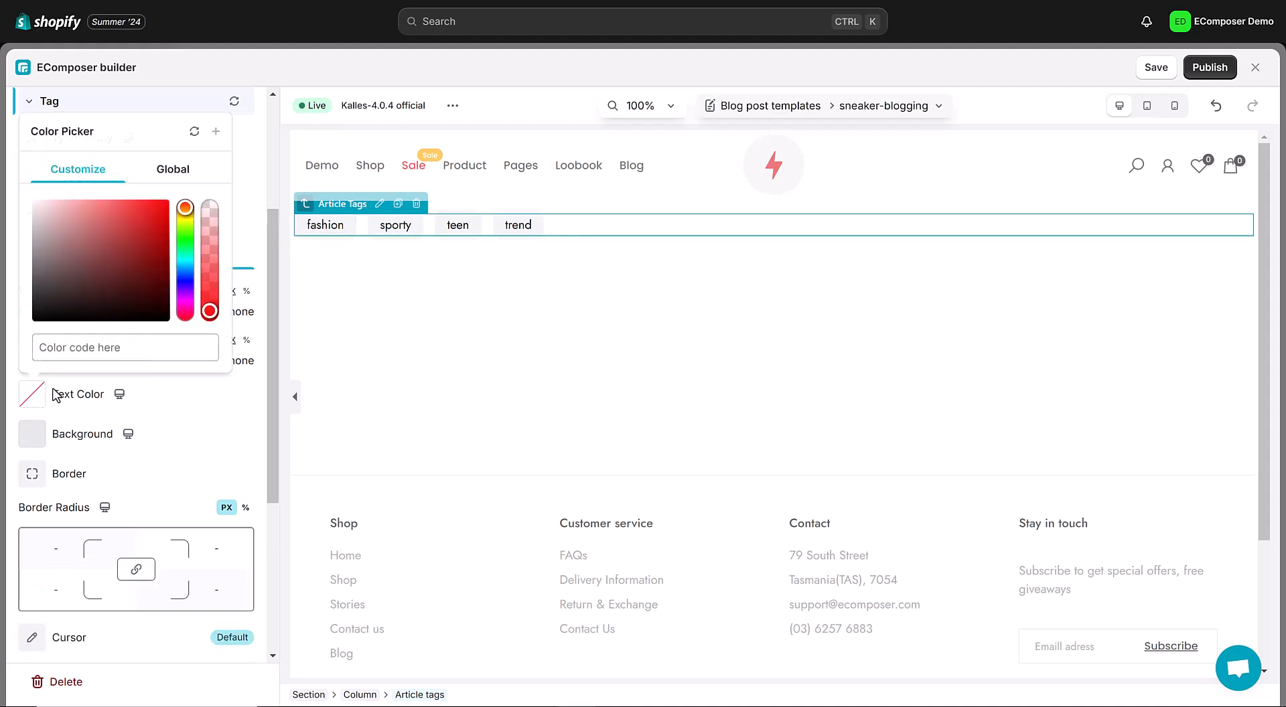
left_click(85, 348)
type("#fff")
left_click(31, 442)
left_click(41, 263)
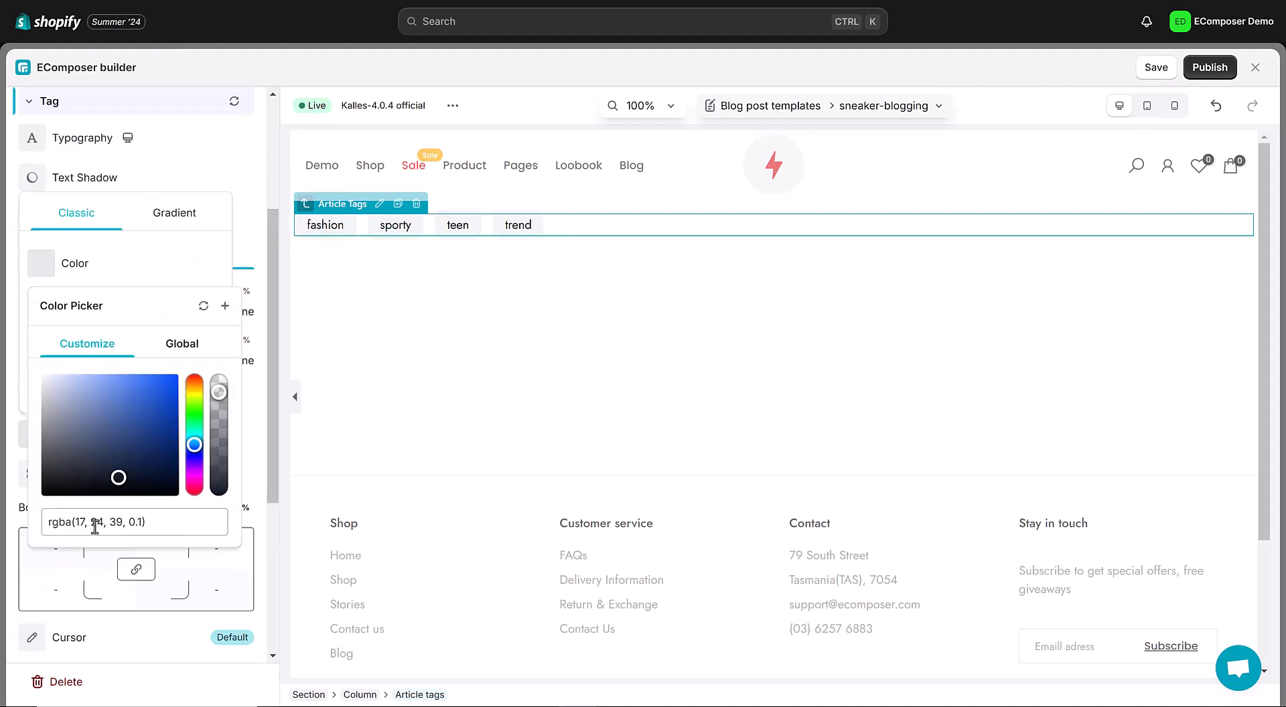
type("#00a2bc")
left_click(253, 201)
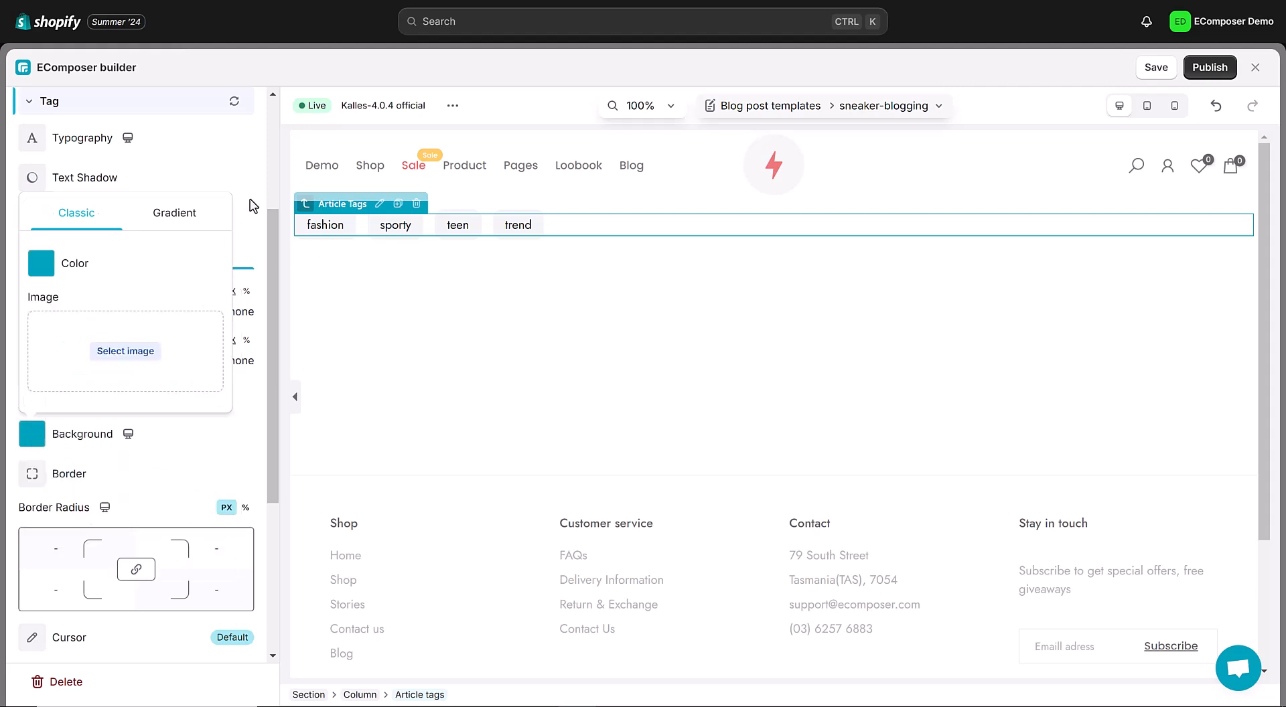
left_click(252, 201)
Preview the article tags' hover styling with the editing panel collapsed and return to the element list.
left_click(295, 397)
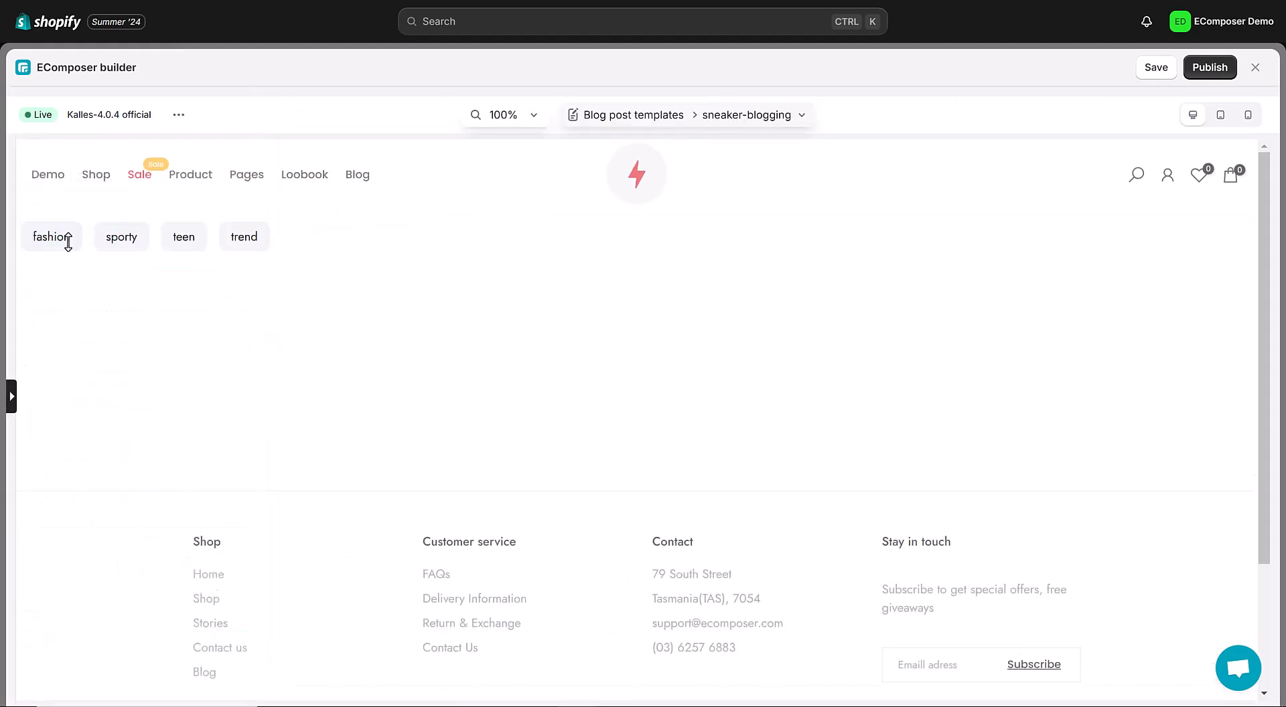
left_click(12, 399)
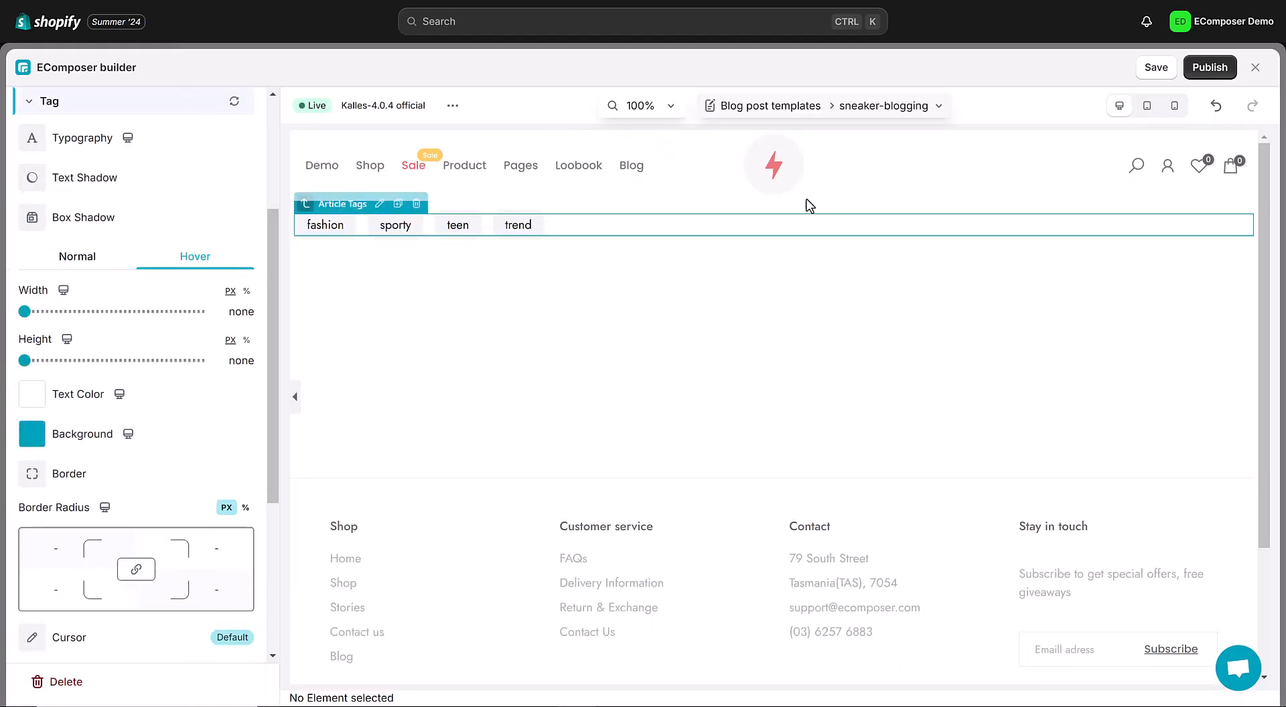
scroll(229, 211, "up", 5)
left_click(32, 104)
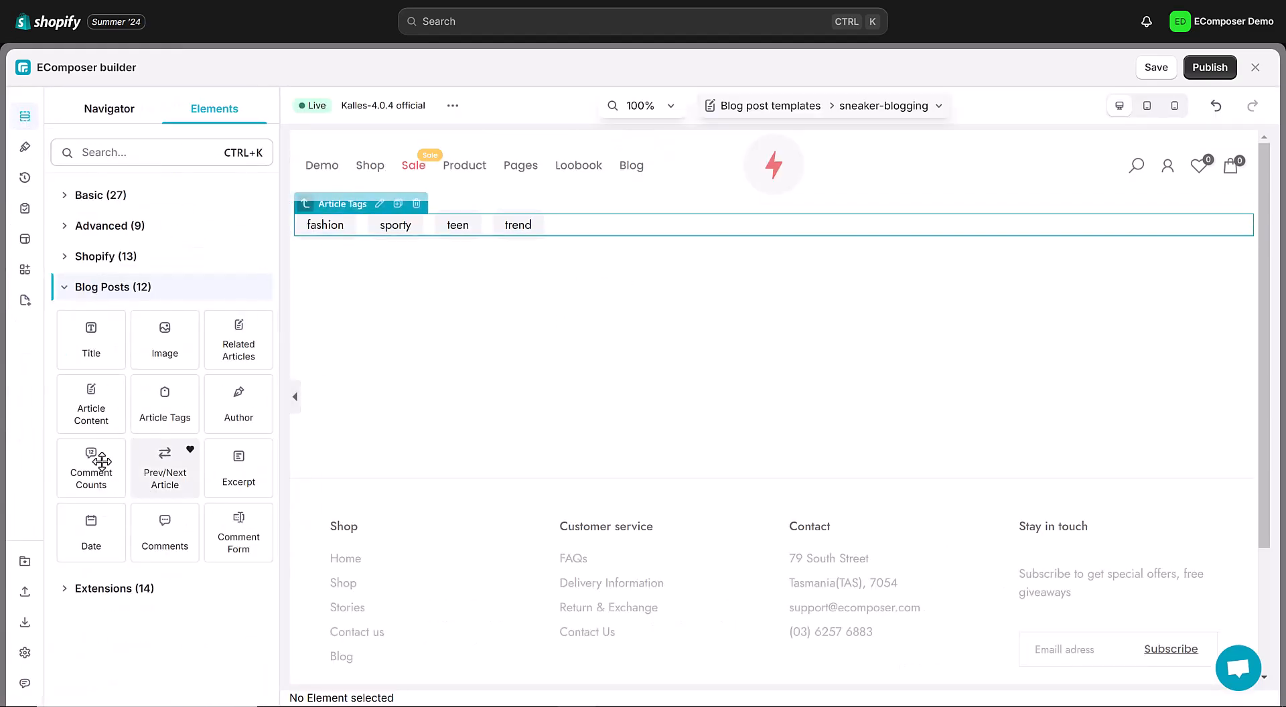
Add an article Title element below the tags and preview it with the "6 CREATIVE WAYS TO LACE UP YOUR SNEAKERS WITH INSTRUCTIONS" post.
left_click_drag(81, 354, 590, 250)
left_click(92, 239)
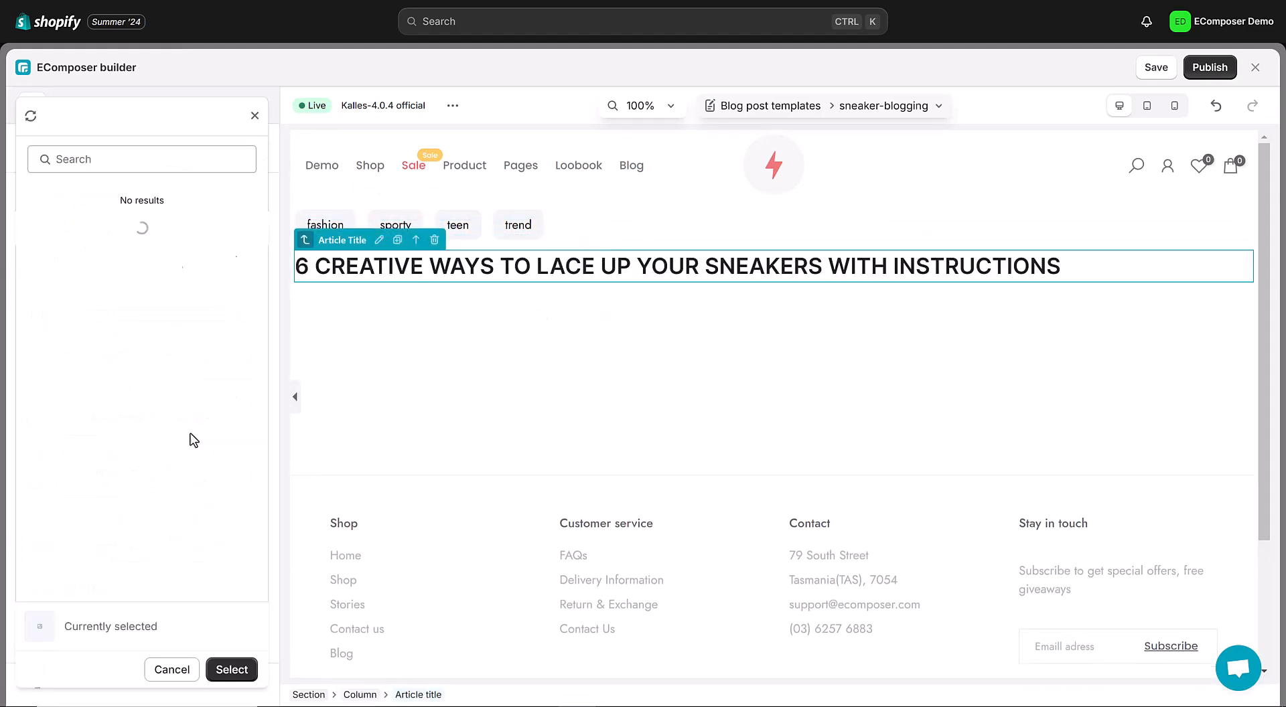
left_click(71, 247)
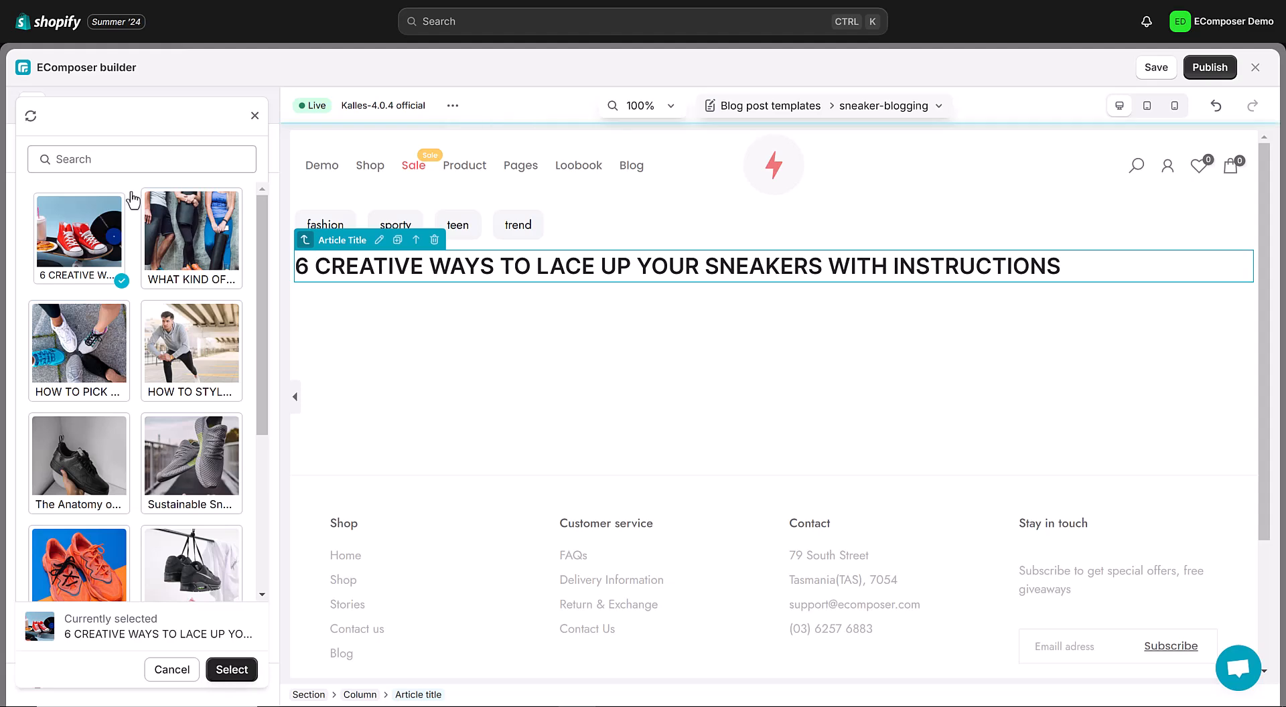
left_click(228, 670)
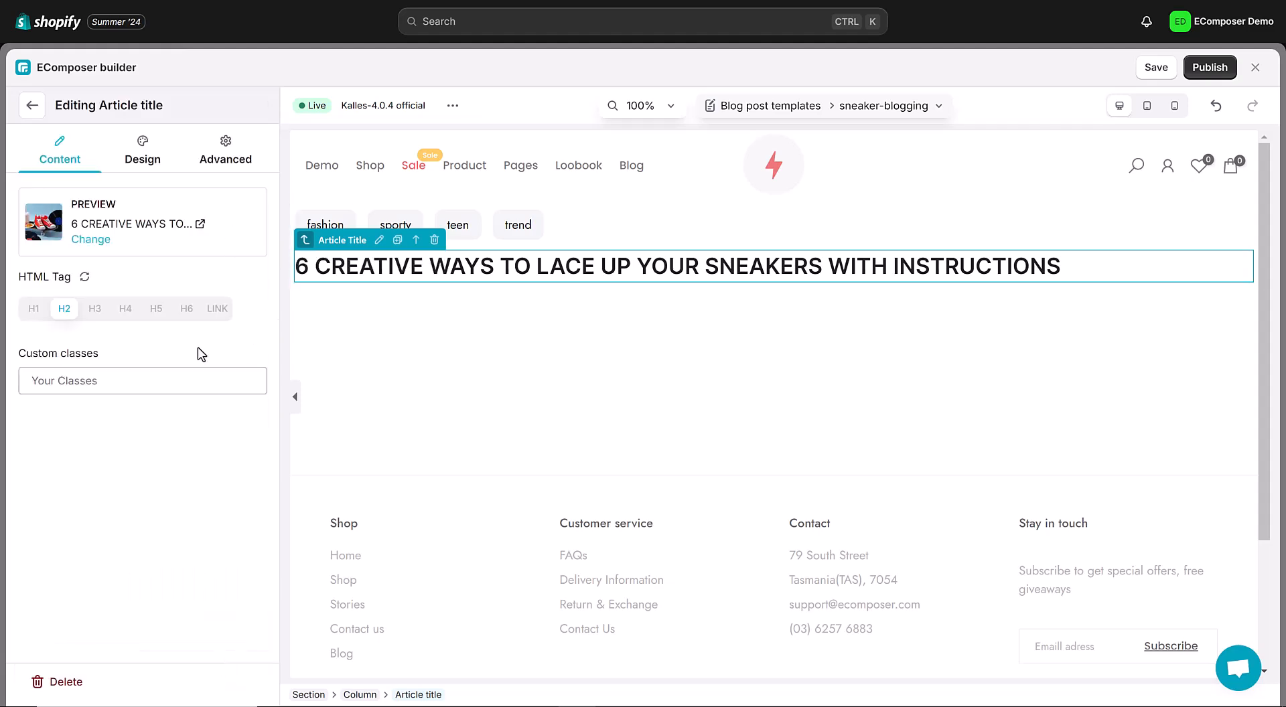
left_click(34, 111)
Add an Author element below the article title and set its avatar type to Off.
left_click_drag(247, 402, 402, 285)
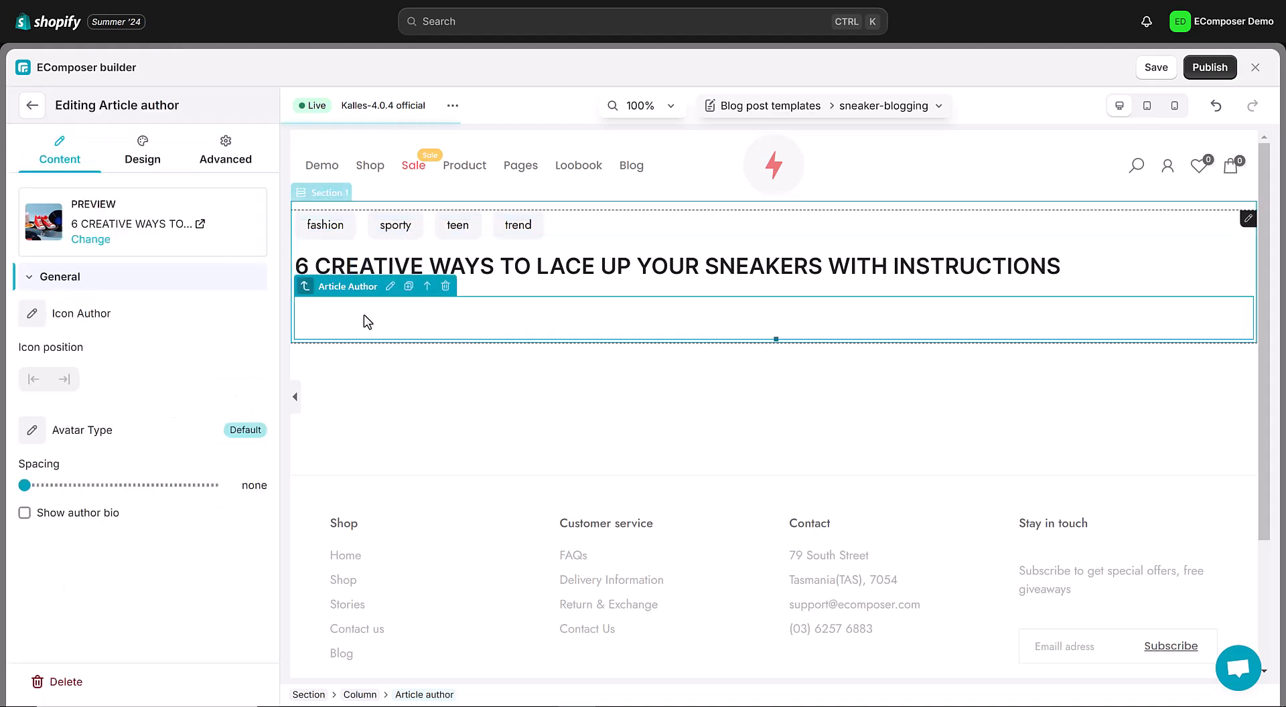
left_click(40, 436)
left_click(70, 507)
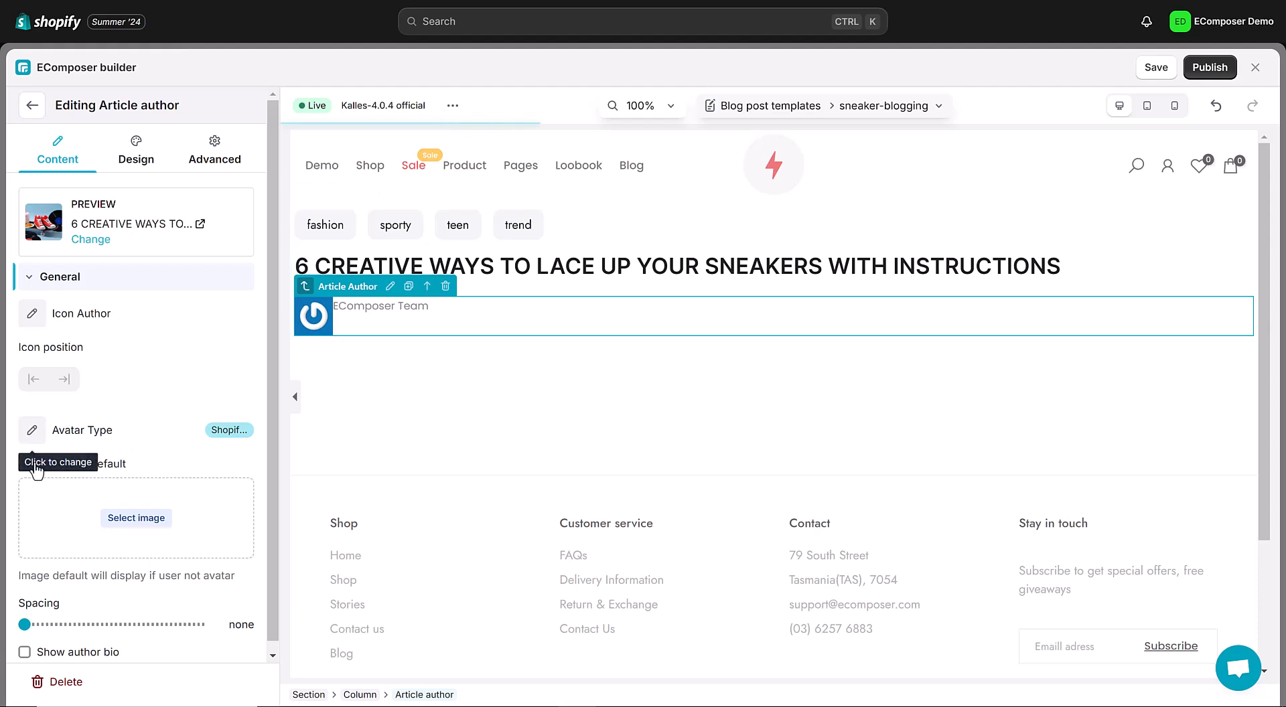
left_click(32, 432)
left_click(40, 480)
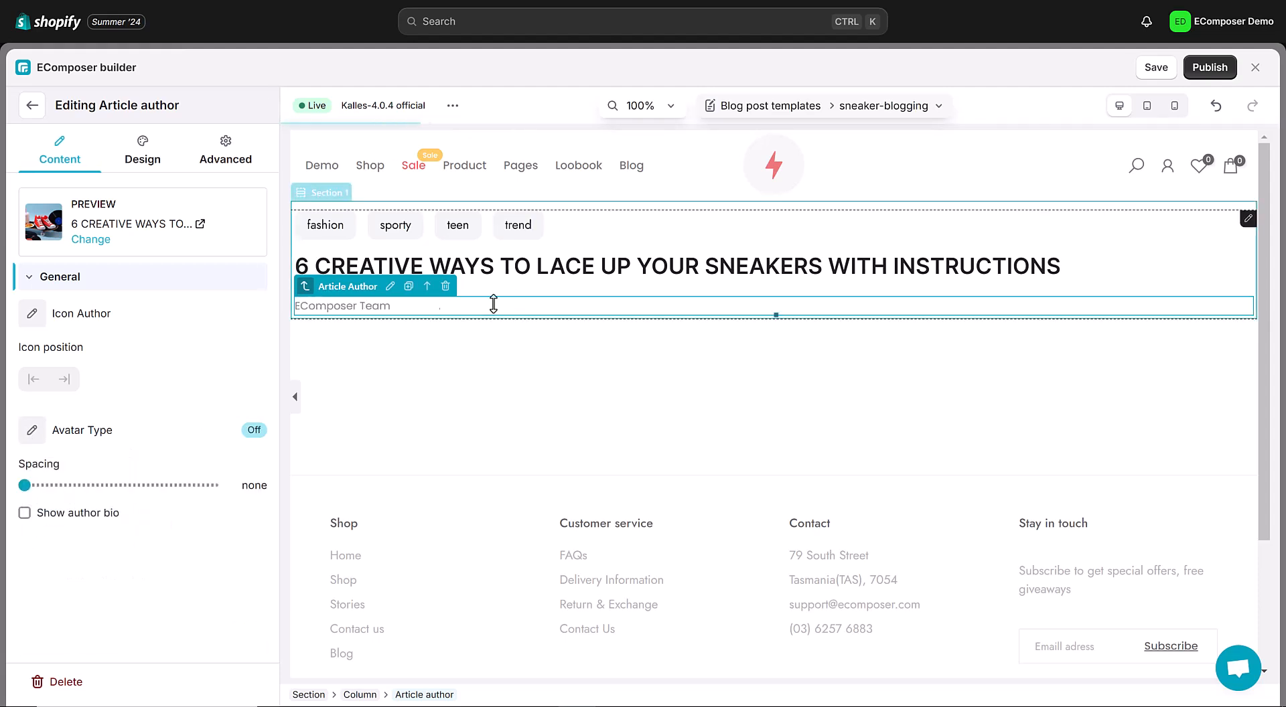
left_click(32, 109)
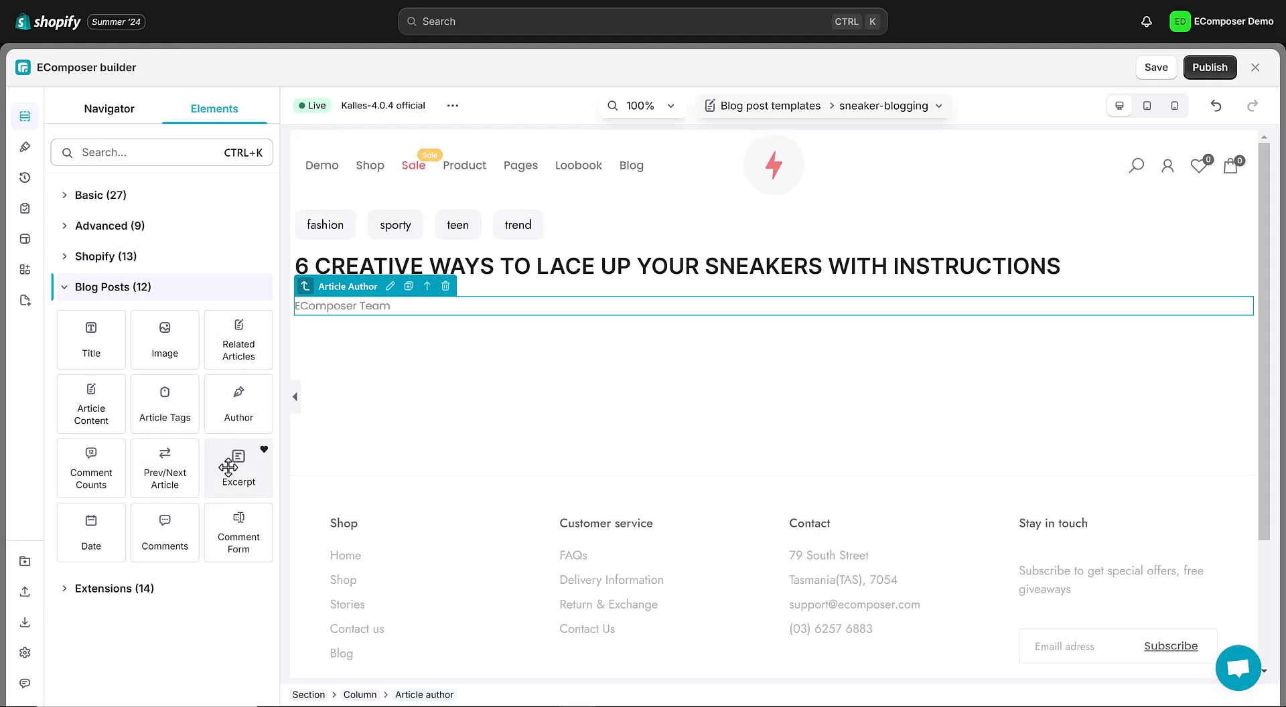
Add a Date element to the section and move it below the article author.
left_click_drag(91, 531, 349, 307)
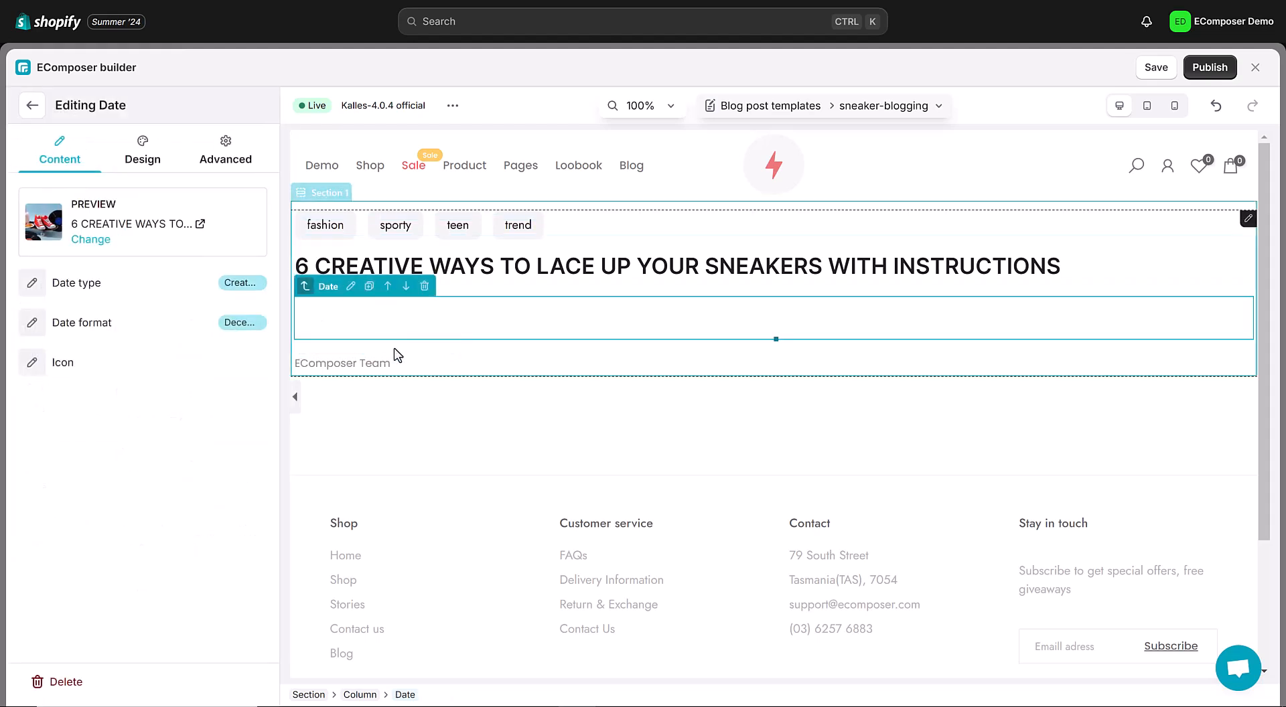
left_click(406, 286)
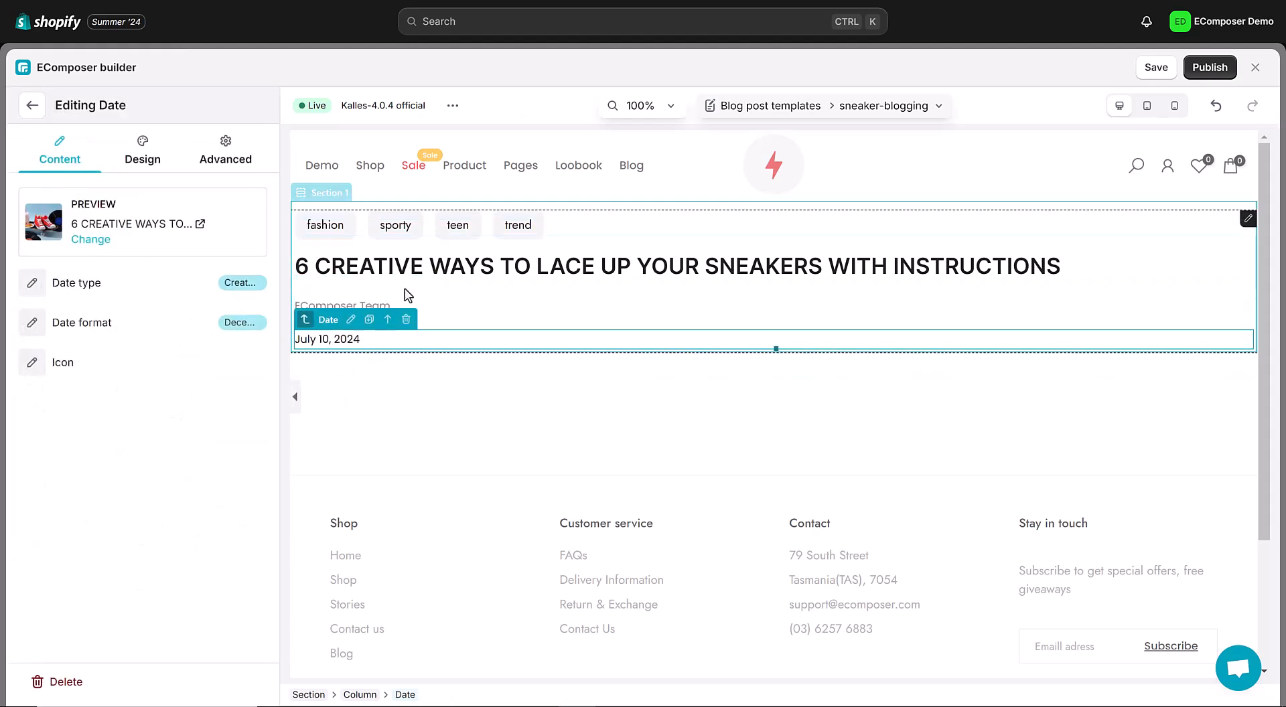
Set the Date element's type to Published at and its format to "on Dec 31, 2018", and return to the element list.
left_click(27, 288)
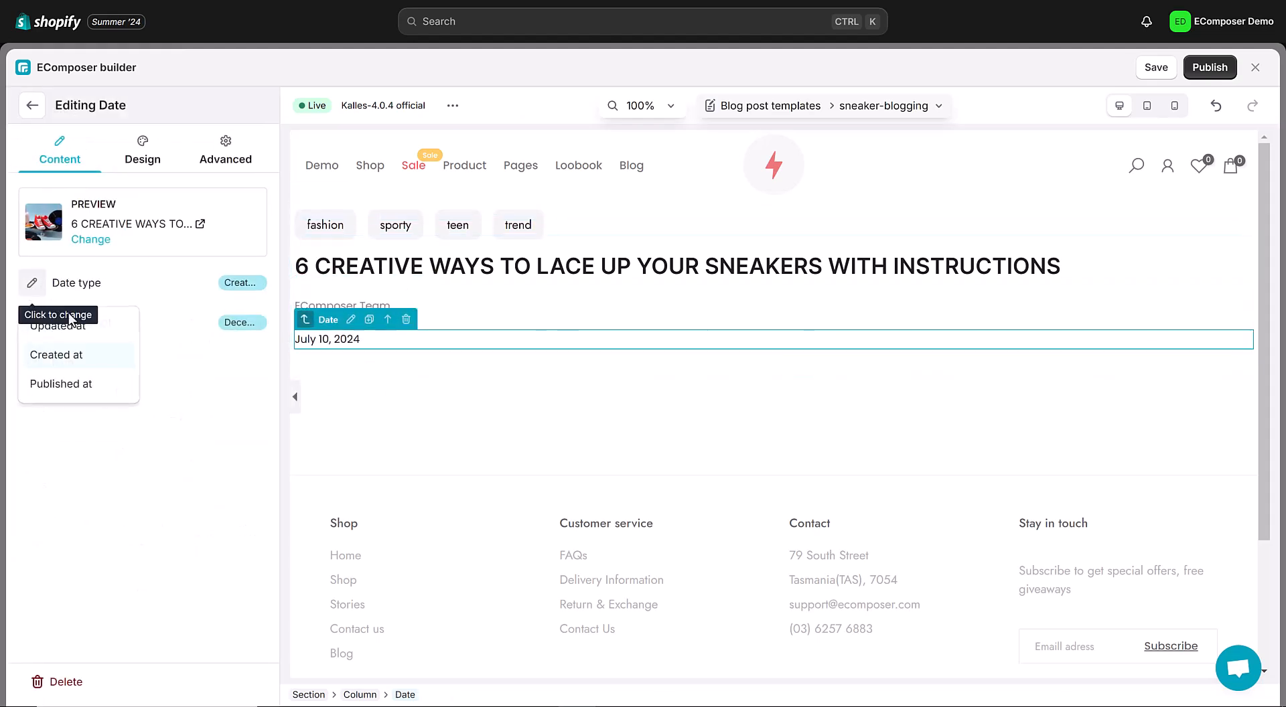
left_click(74, 382)
left_click(33, 326)
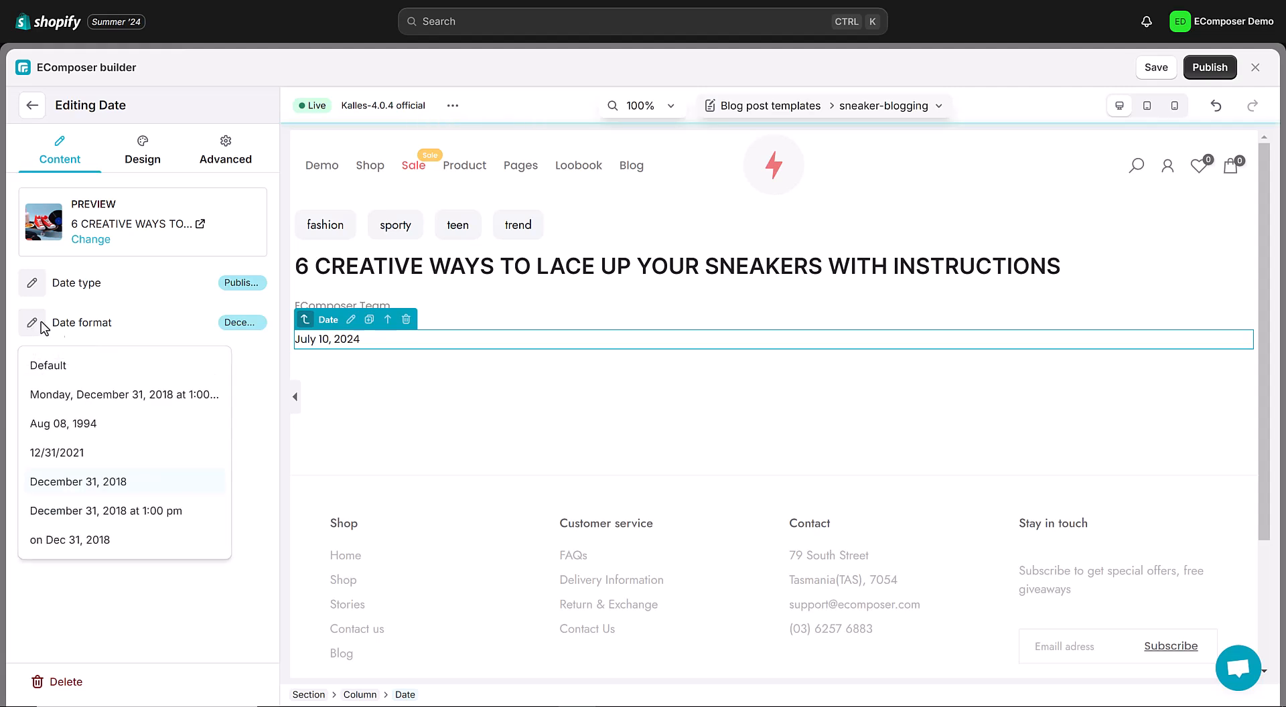
left_click(72, 539)
left_click(31, 105)
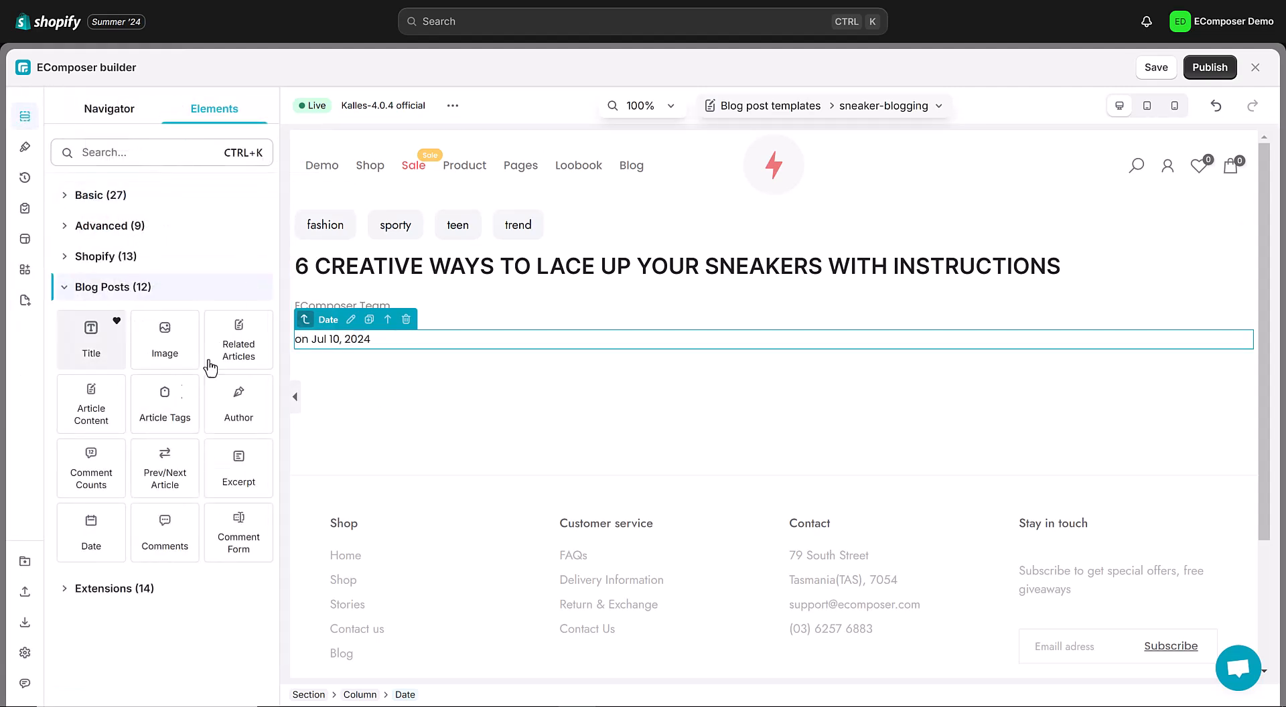
Search the elements for "bread" and add a Breadcrumb element above the article tags.
left_click(128, 154)
type("bread")
left_click_drag(91, 242, 306, 255)
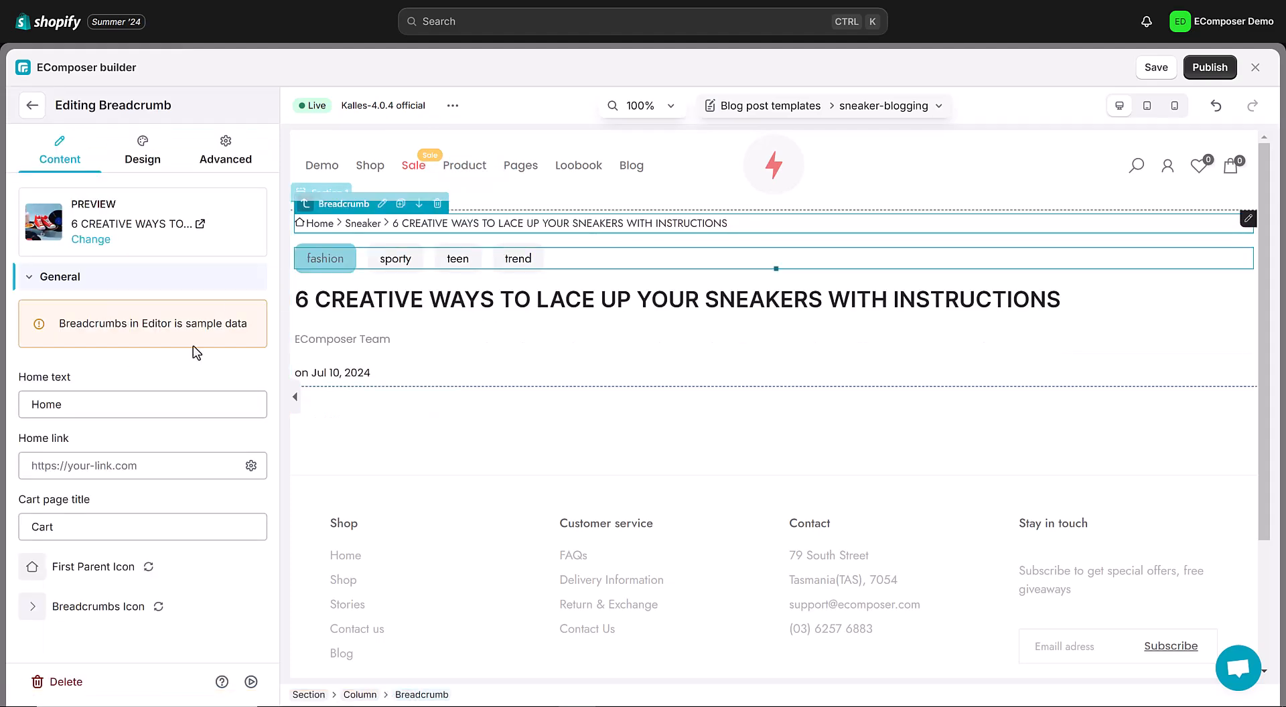
Open the breadcrumb's home link settings and choose a store page as the link target.
left_click(250, 466)
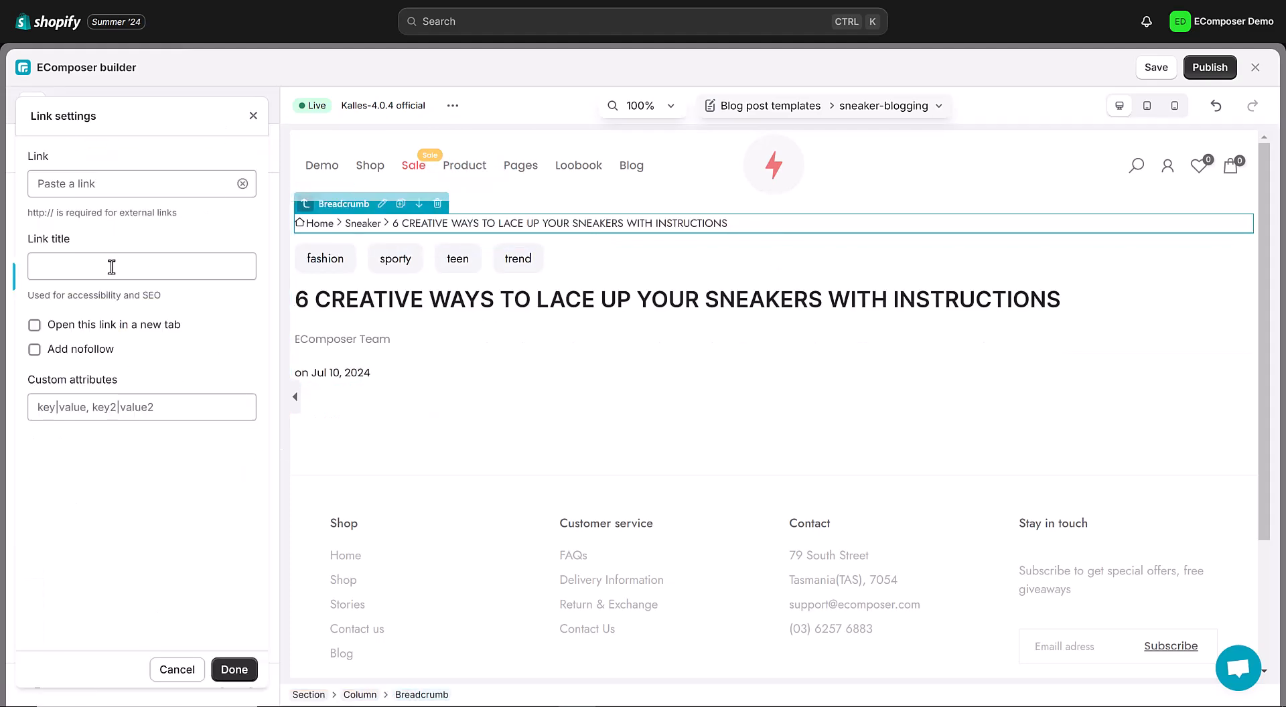
left_click(108, 183)
left_click(101, 286)
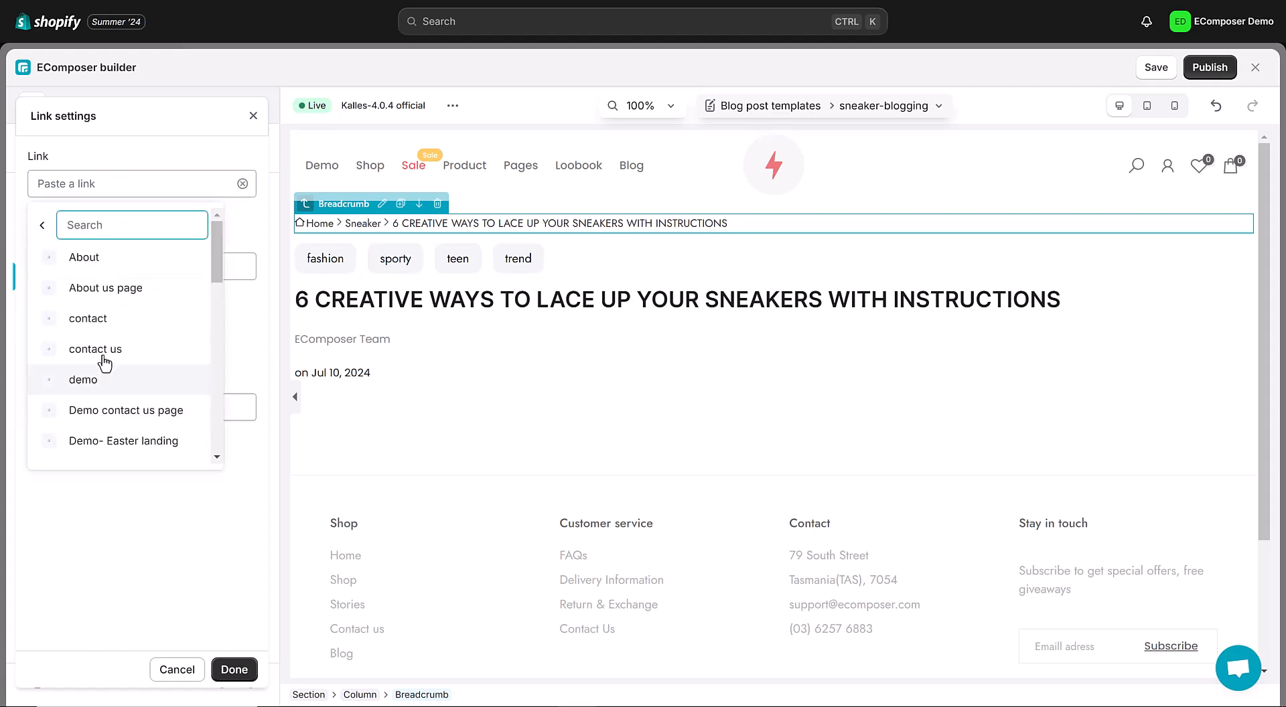
scroll(100, 368, "down", 5)
left_click(94, 353)
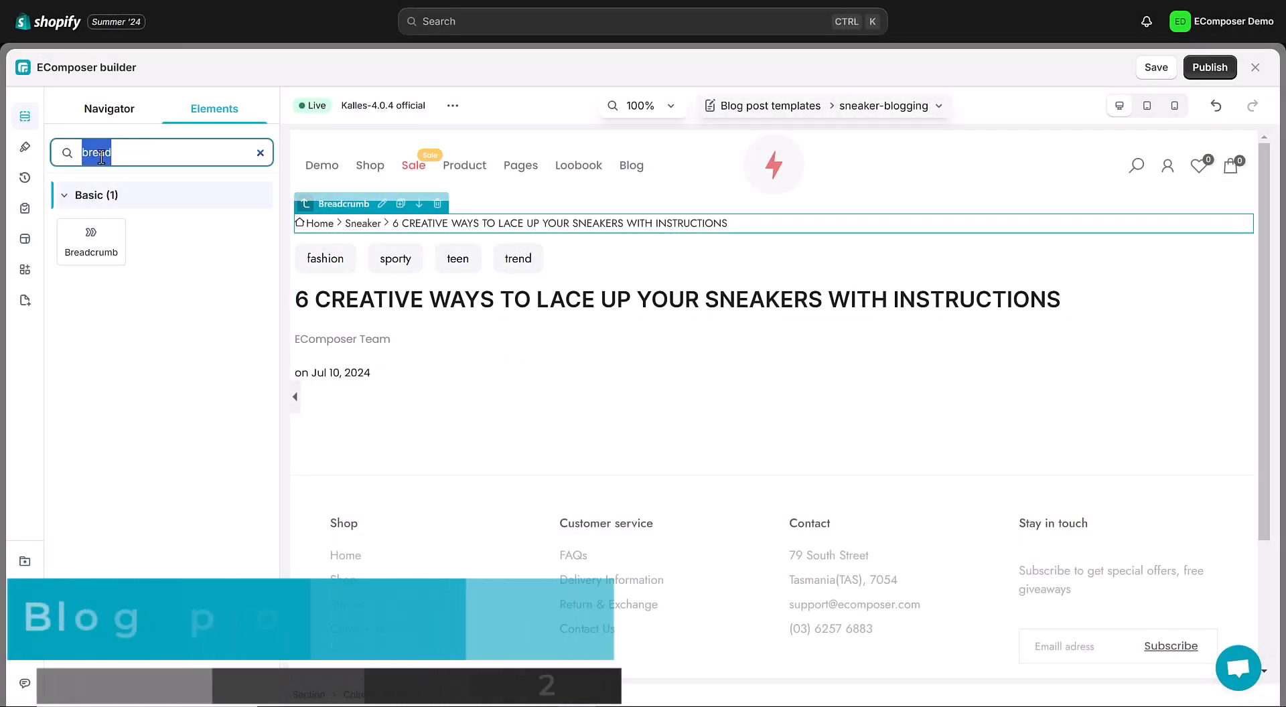
Add the blog post Image element below the date and insert a section with two equal columns beneath it.
type("image")
left_click_drag(128, 447, 459, 379)
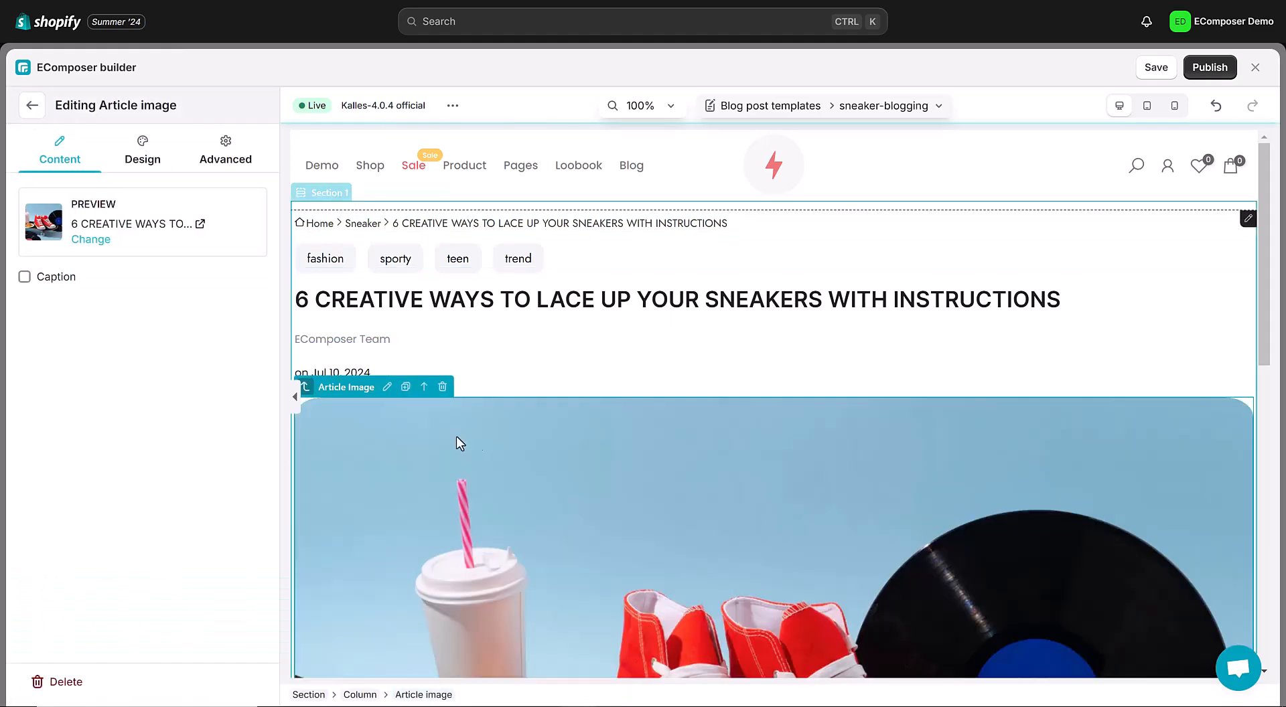
scroll(682, 476, "down", 10)
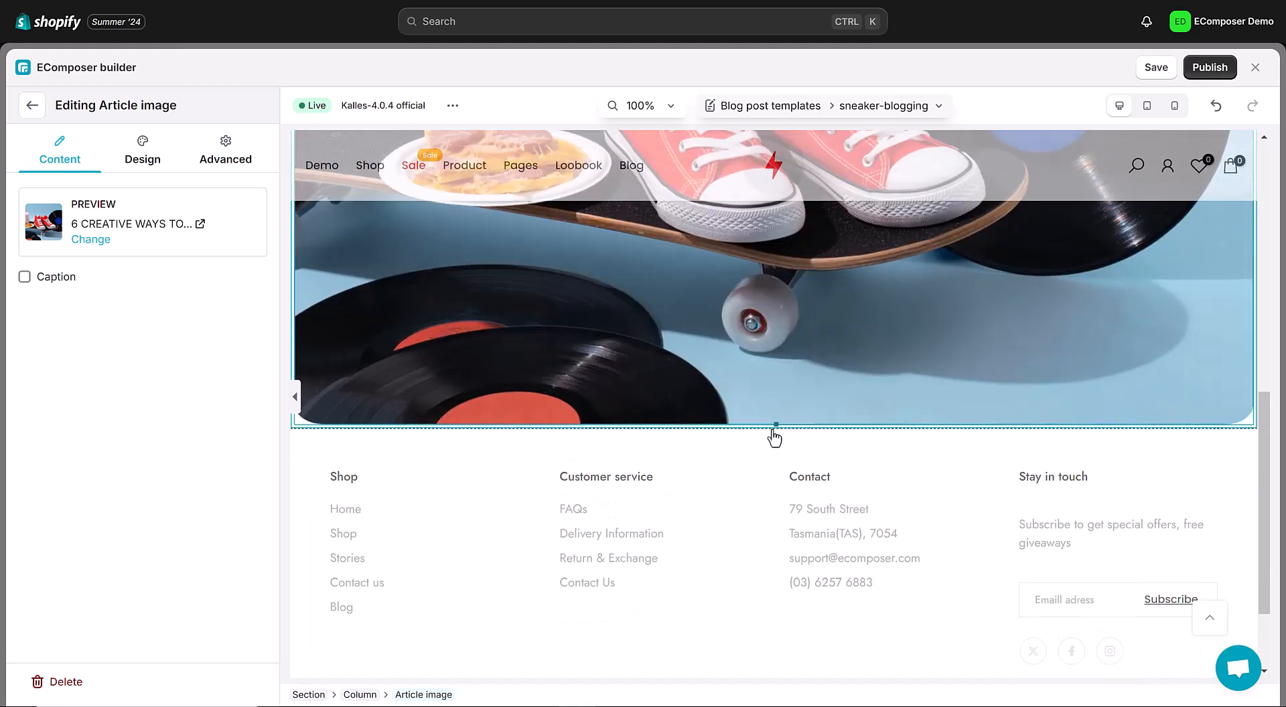
left_click(773, 427)
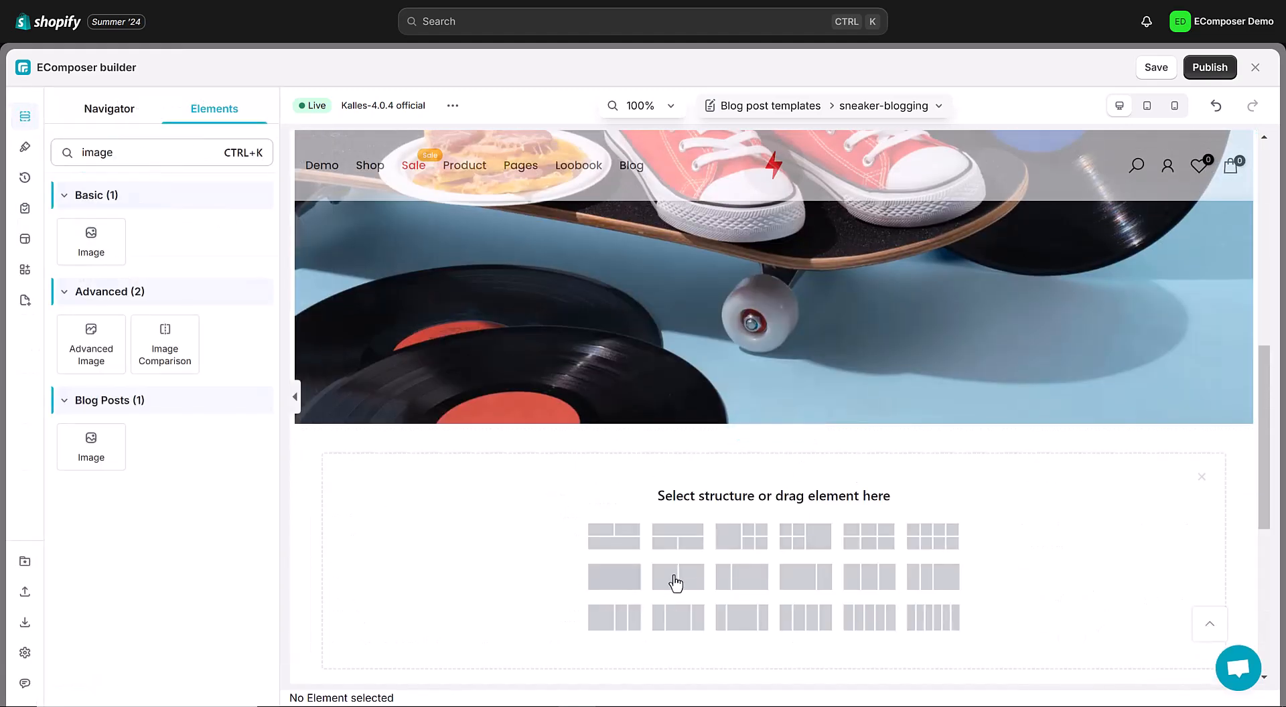
left_click(684, 578)
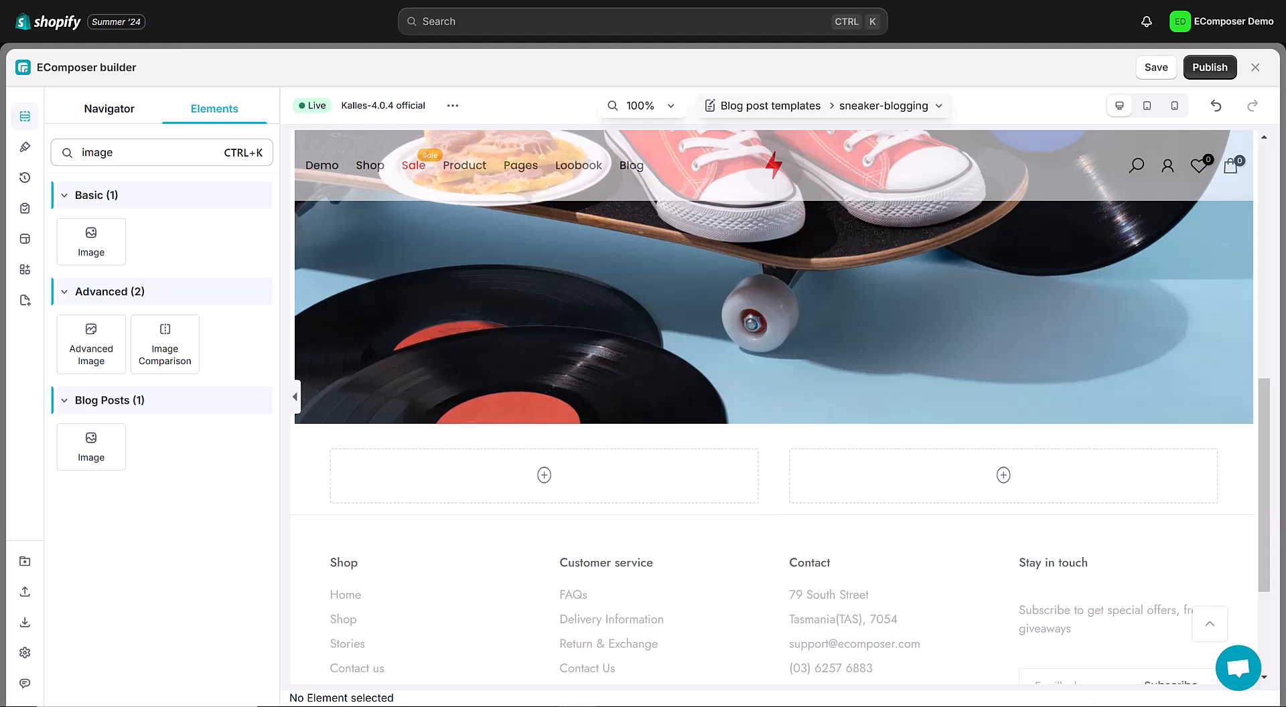
Configure the new two-column section with full content width, a Narrow column gap and a 70/30 column structure.
left_click(332, 431)
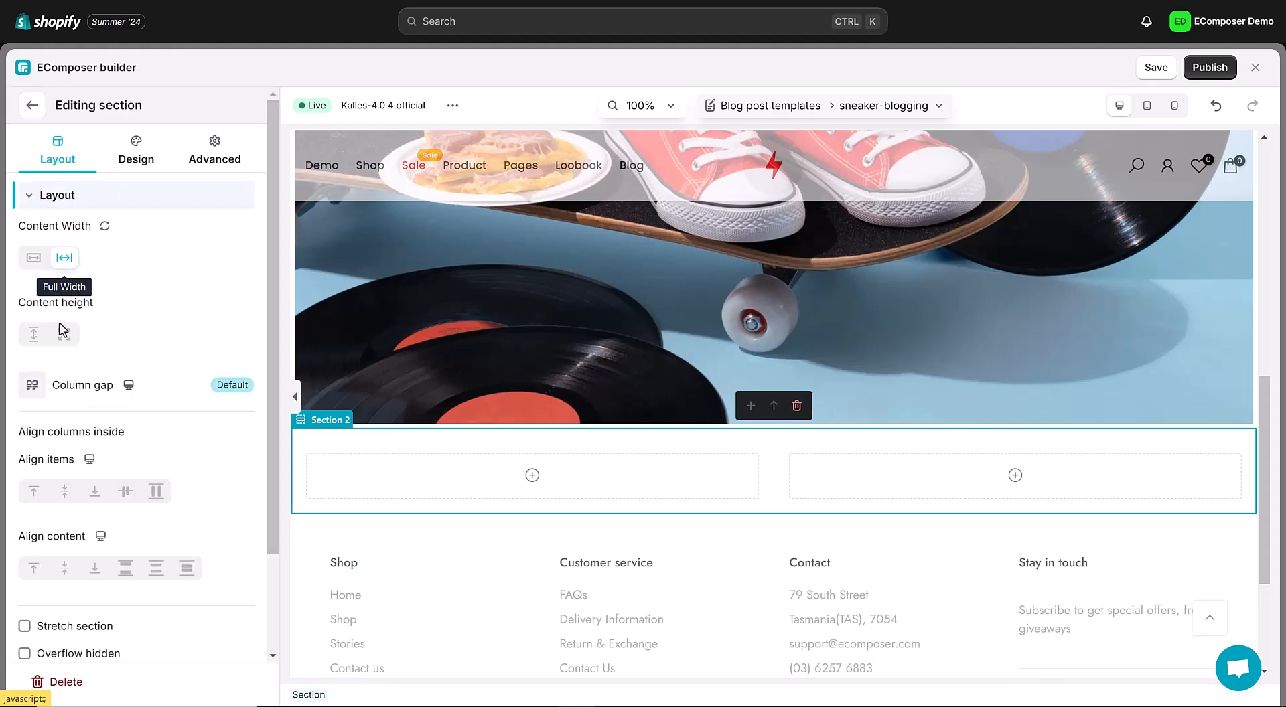
left_click(43, 390)
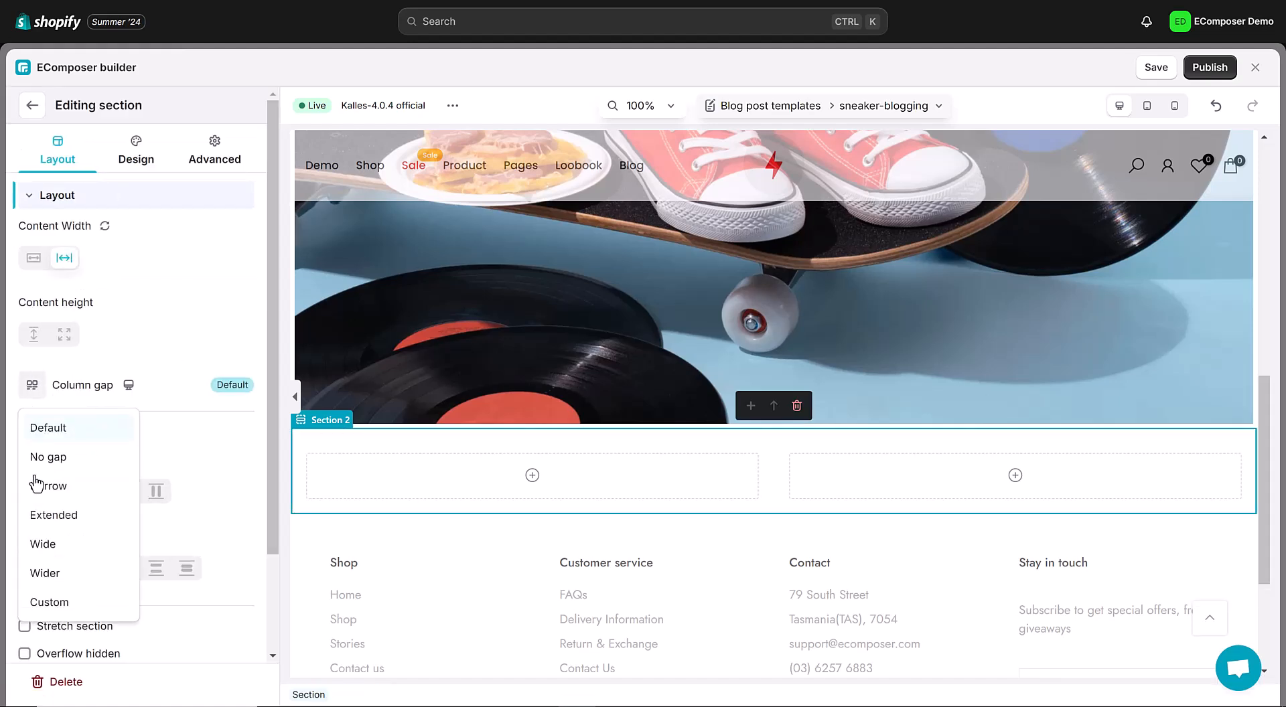
left_click(77, 495)
scroll(79, 489, "down", 2)
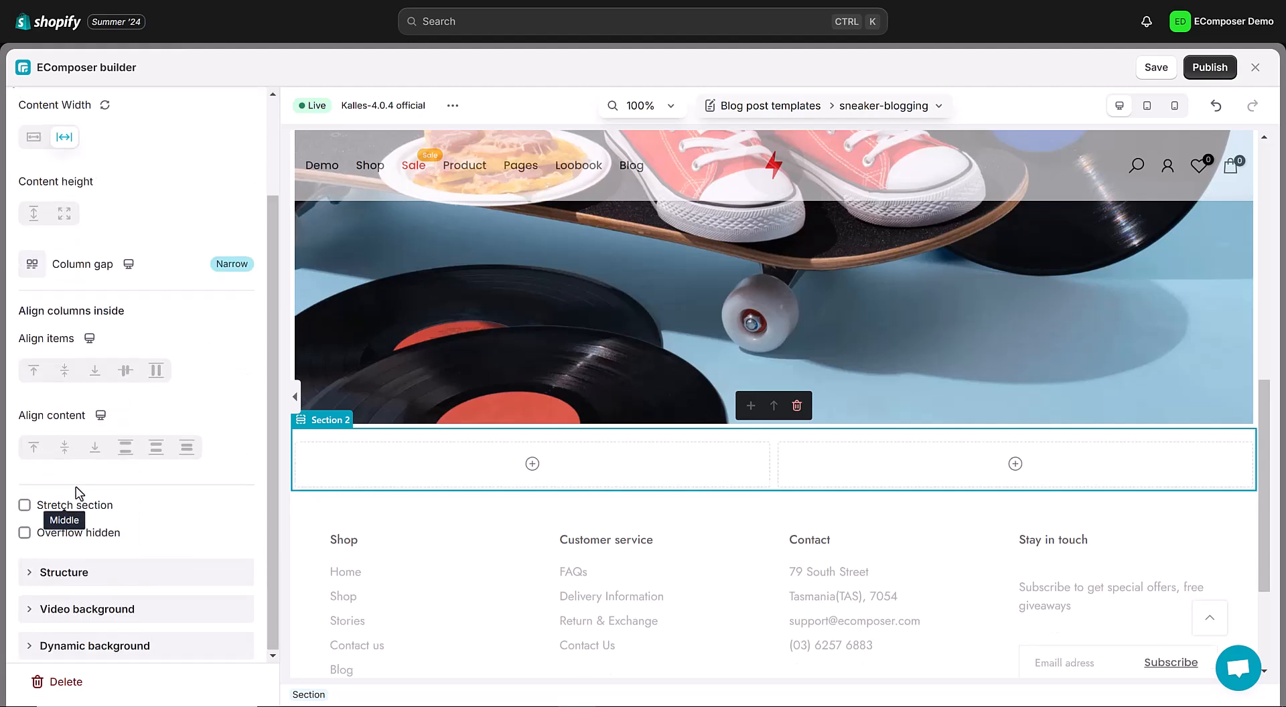
left_click(33, 572)
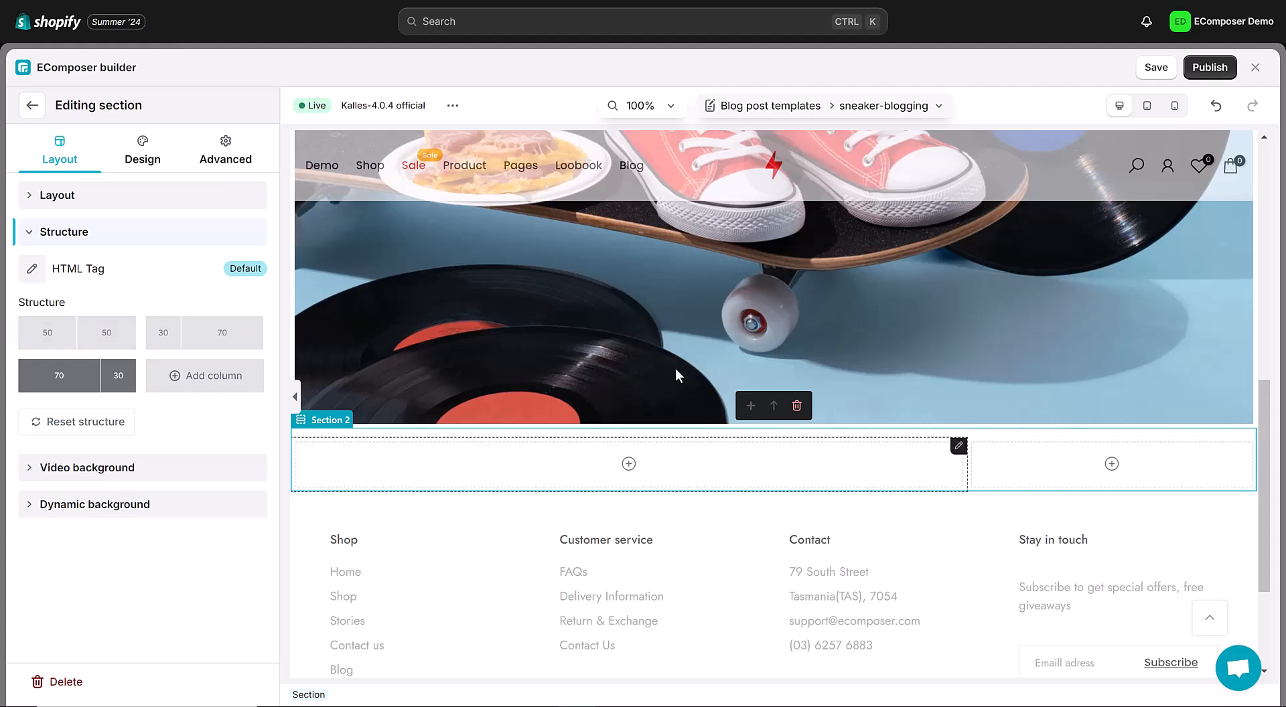
left_click(32, 106)
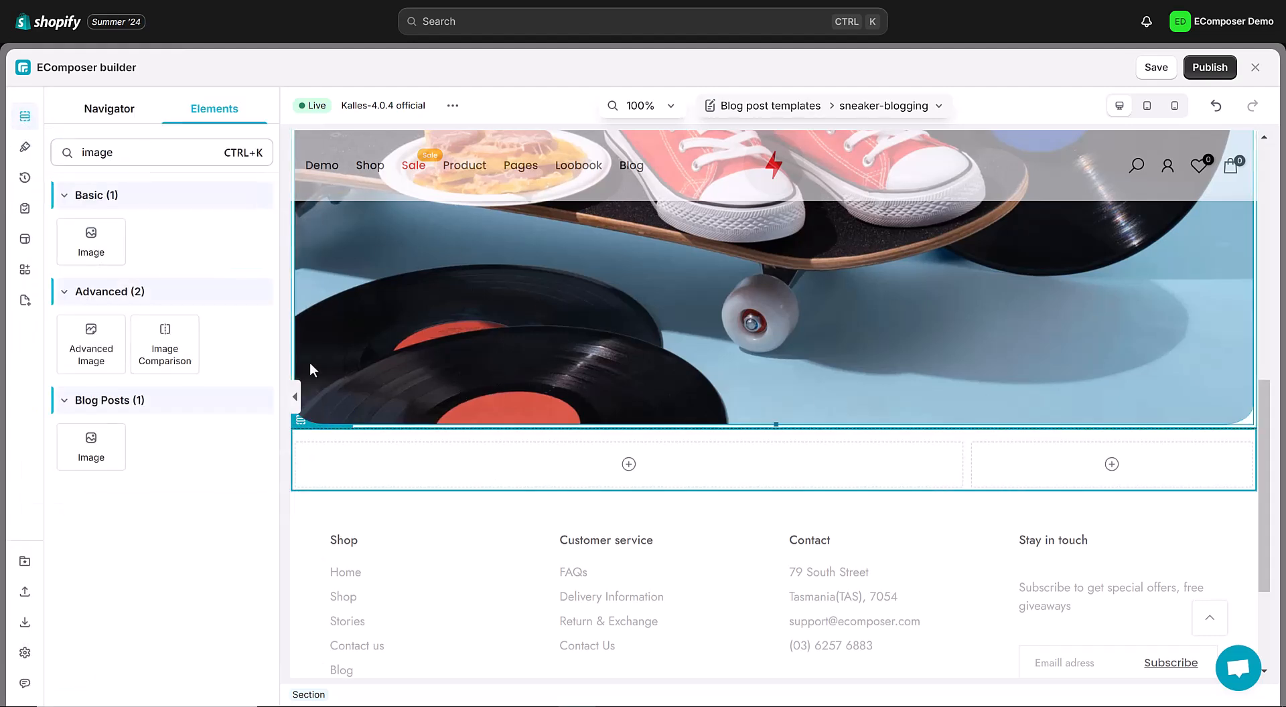
Clear the element search and add an Article Content element to the wider column of the new section.
left_click(191, 153)
key("BackSpace")
key("BackSpace")
key("BackSpace")
key("BackSpace")
key("BackSpace")
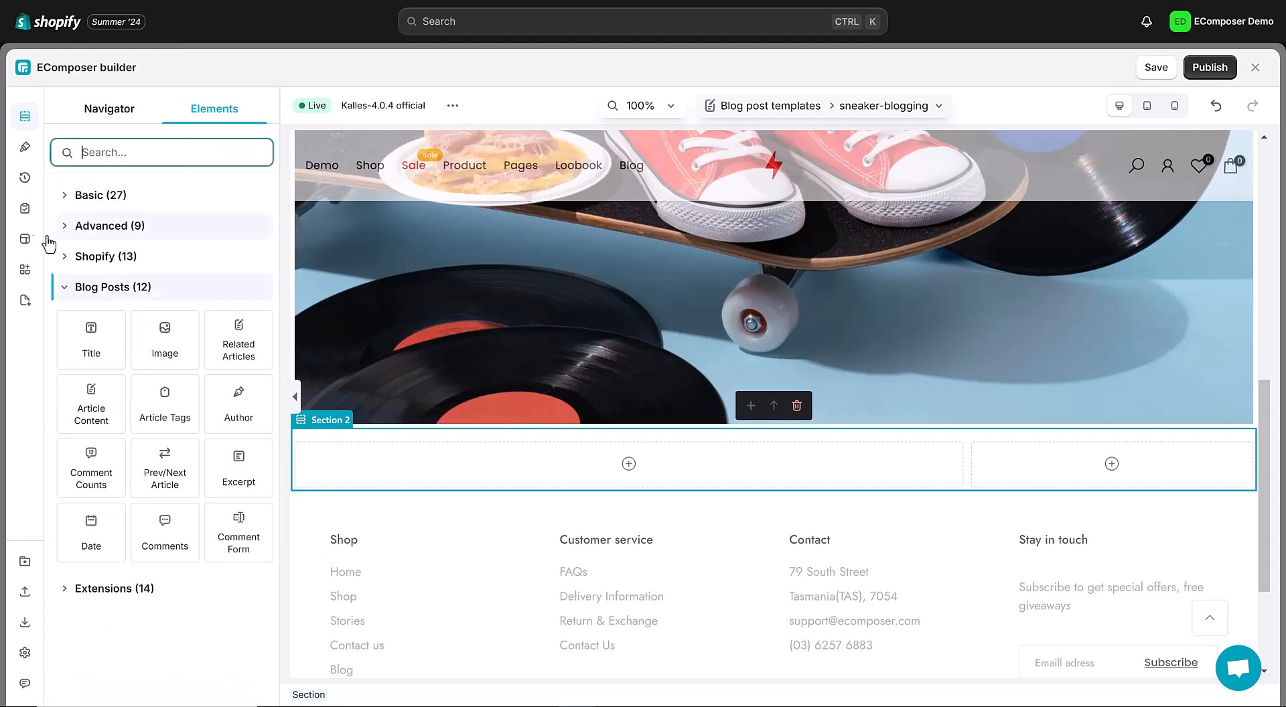
left_click_drag(97, 418, 492, 482)
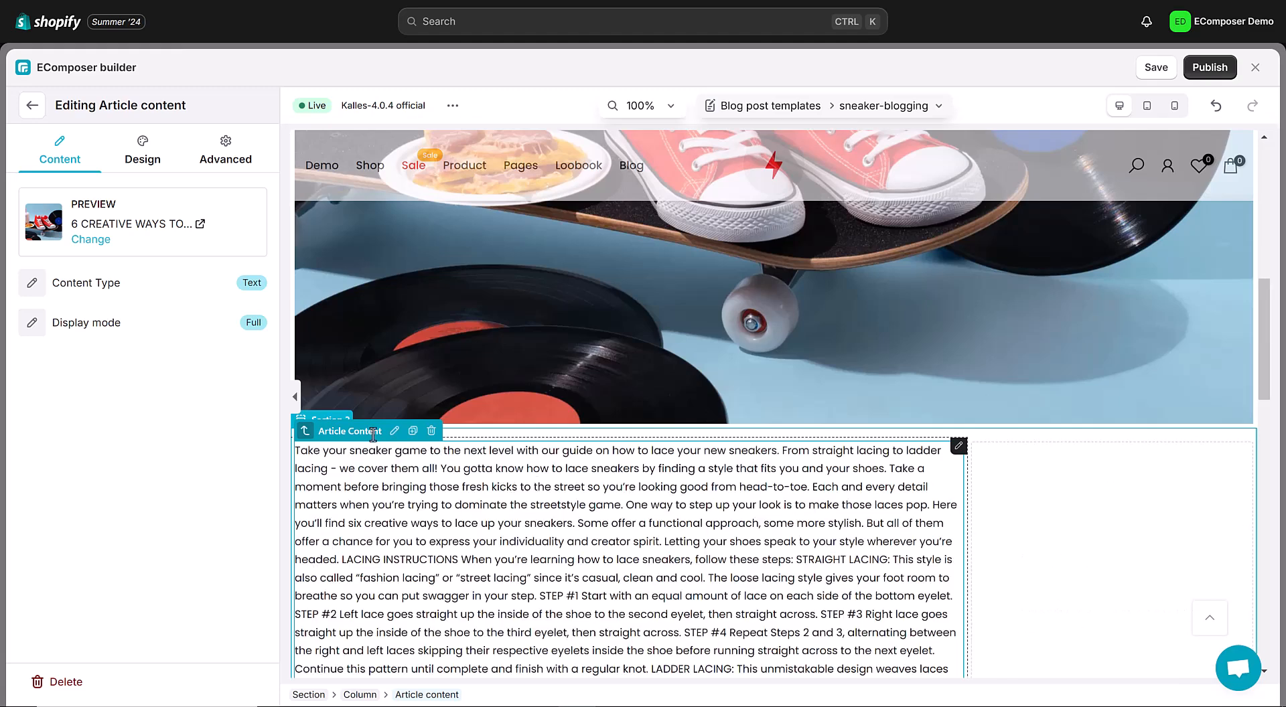
Set the article content's Content Type to HTML and check the formatted text.
left_click(31, 283)
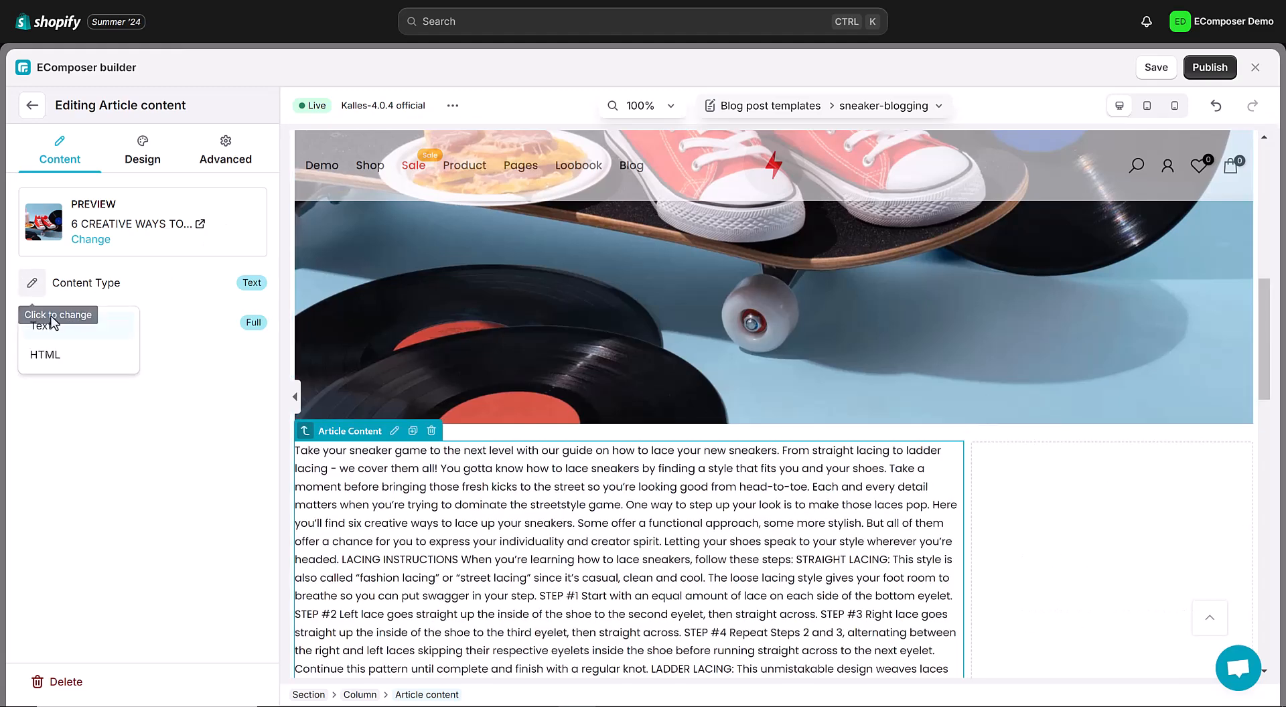
left_click(44, 355)
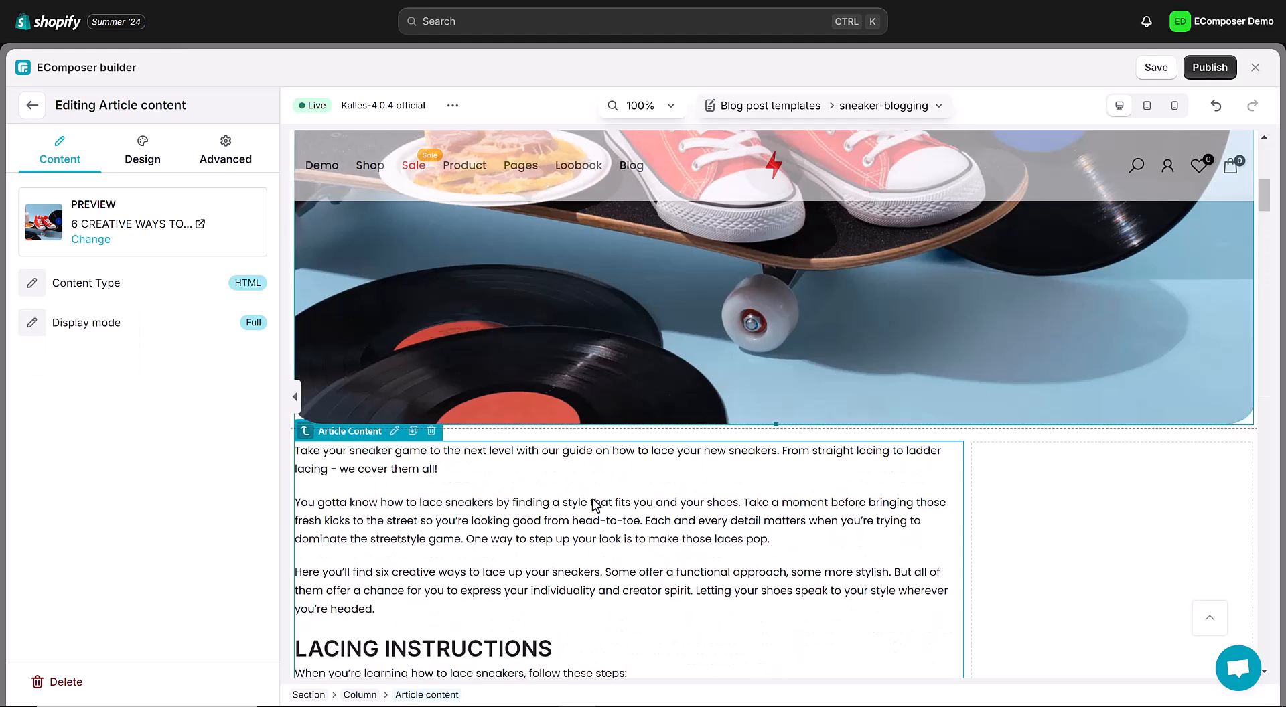
scroll(589, 504, "down", 2)
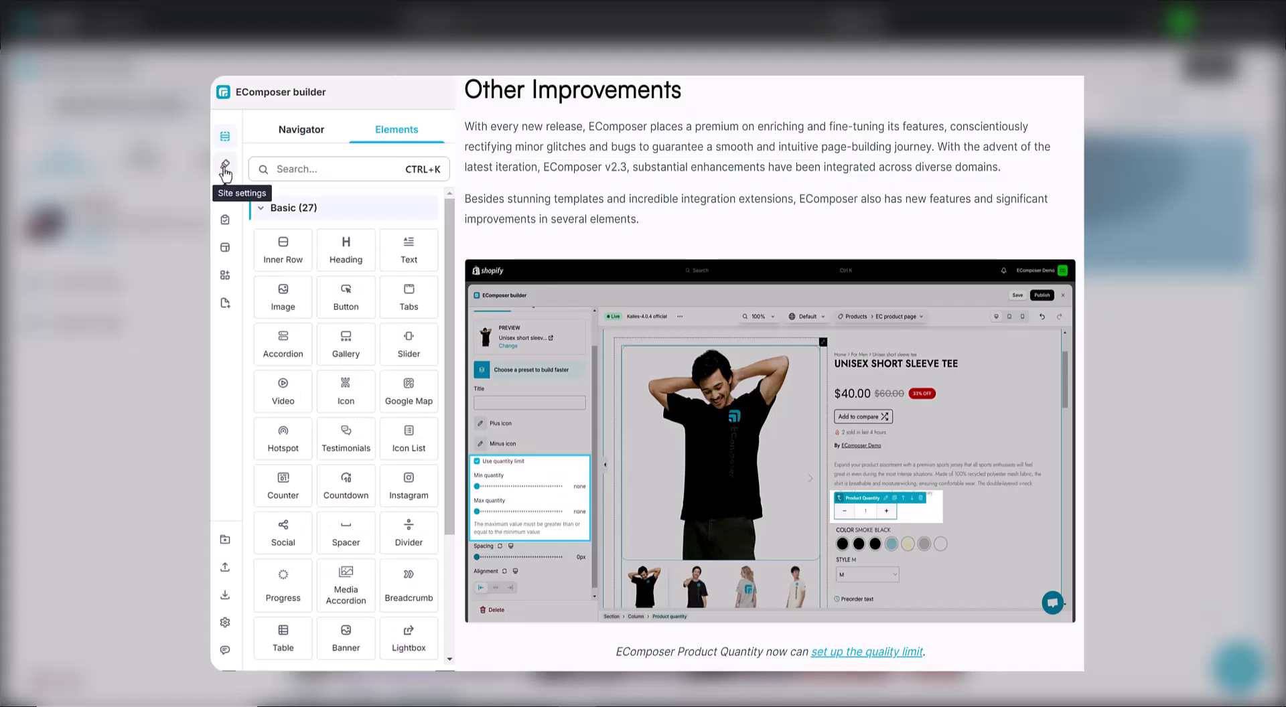
Open the site settings and examine the Body, Link hover and Typography options, including the H1 heading style.
left_click(224, 169)
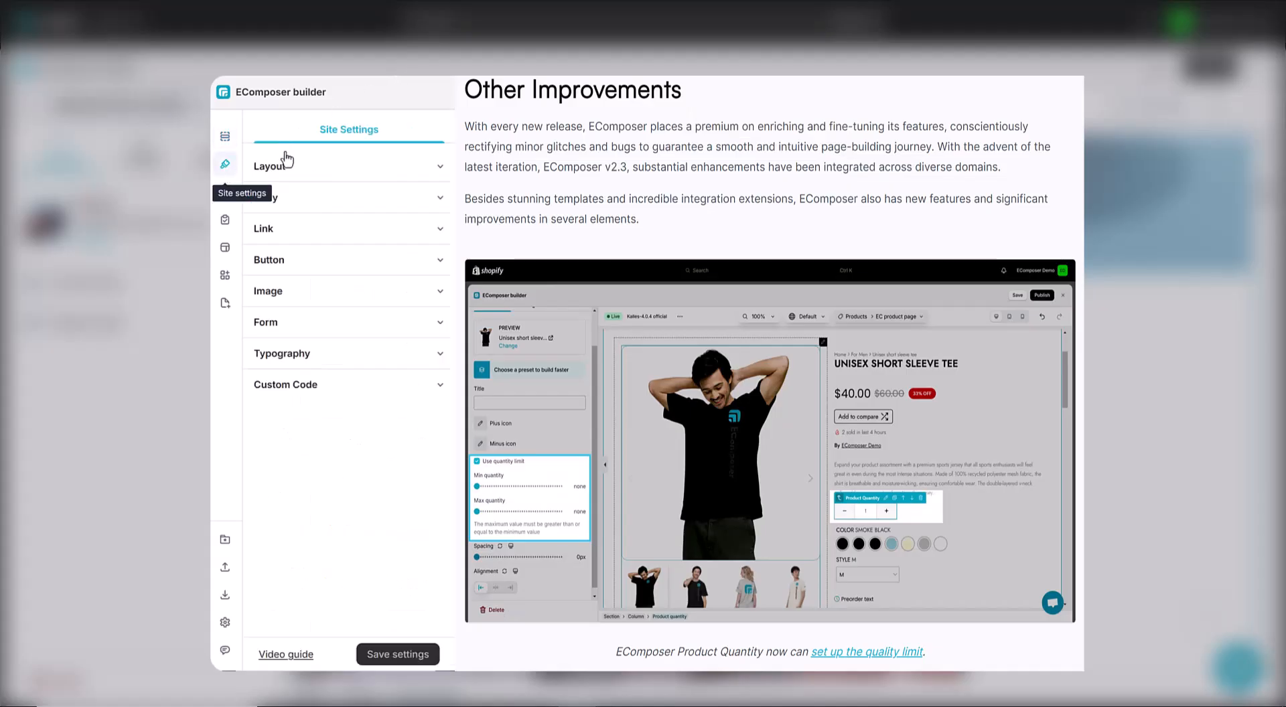
left_click(433, 201)
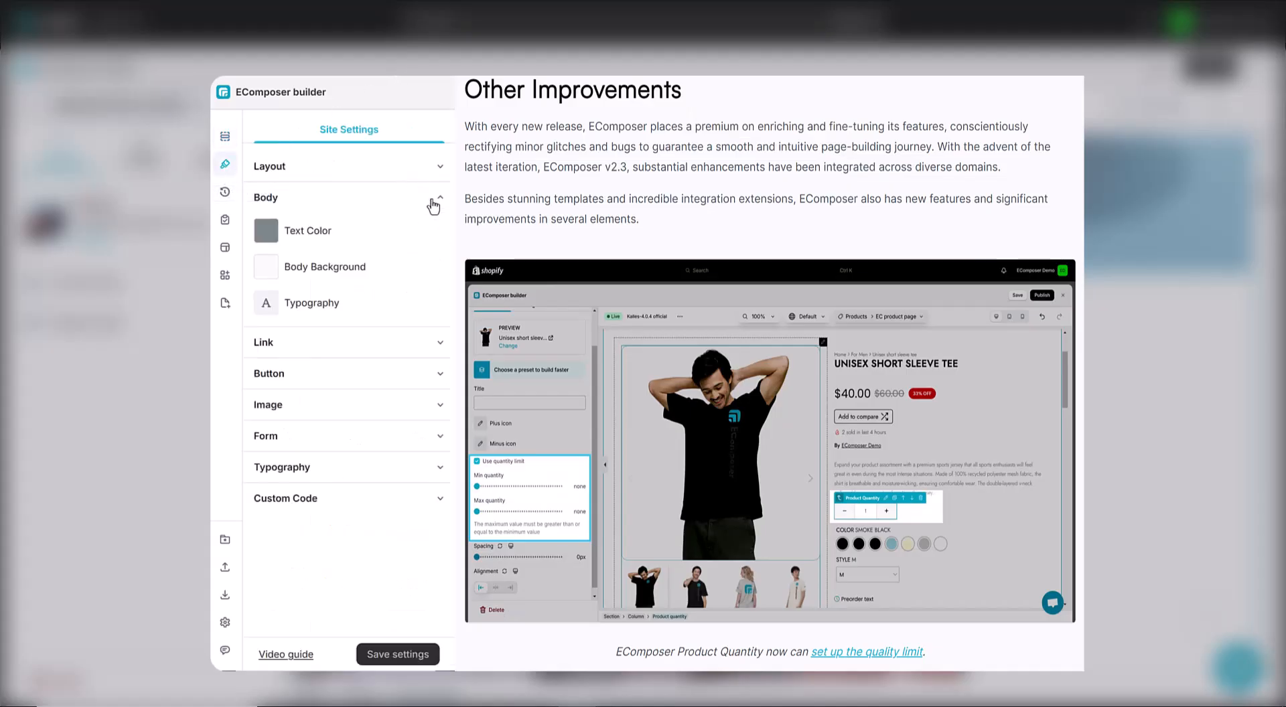
left_click(436, 346)
left_click(409, 267)
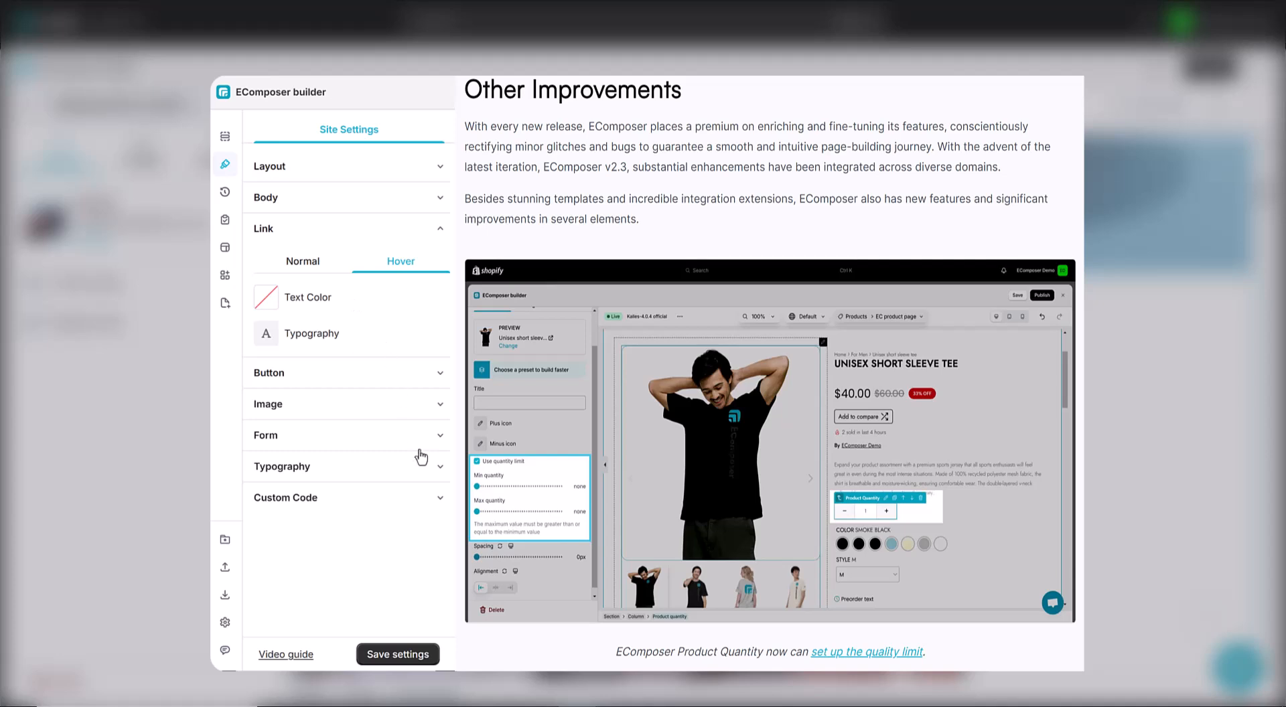
left_click(436, 465)
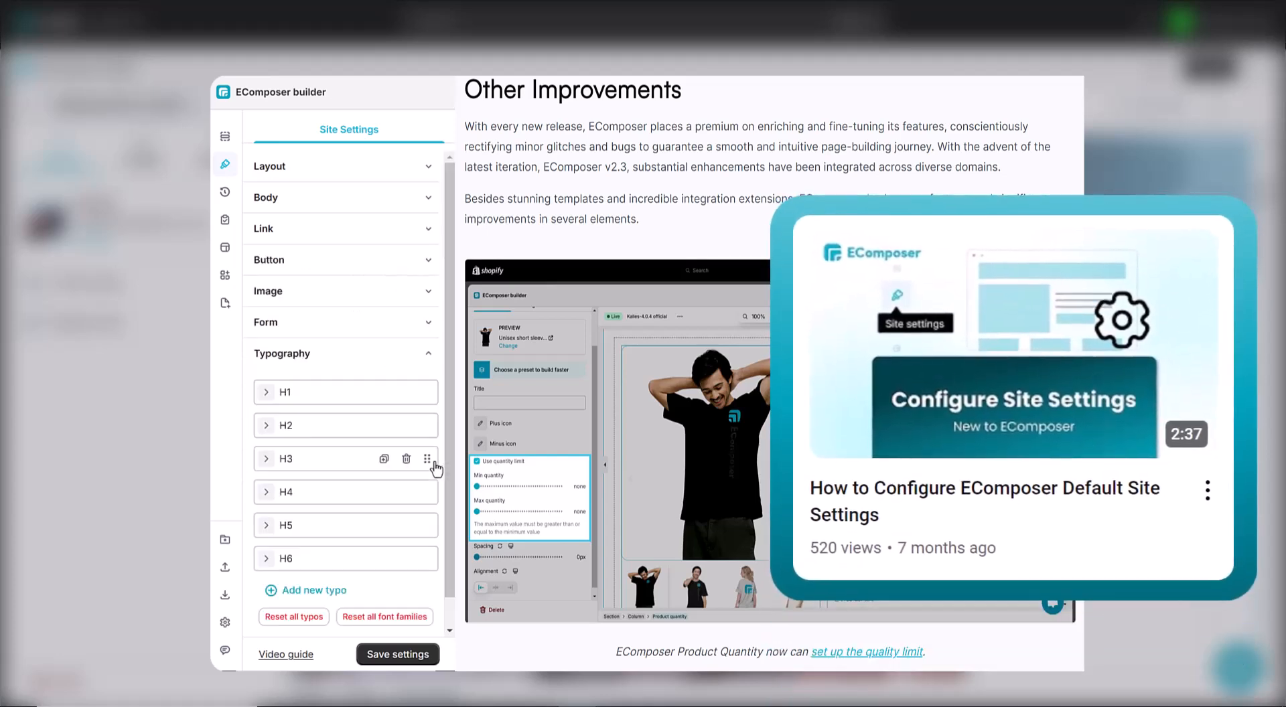
left_click(271, 402)
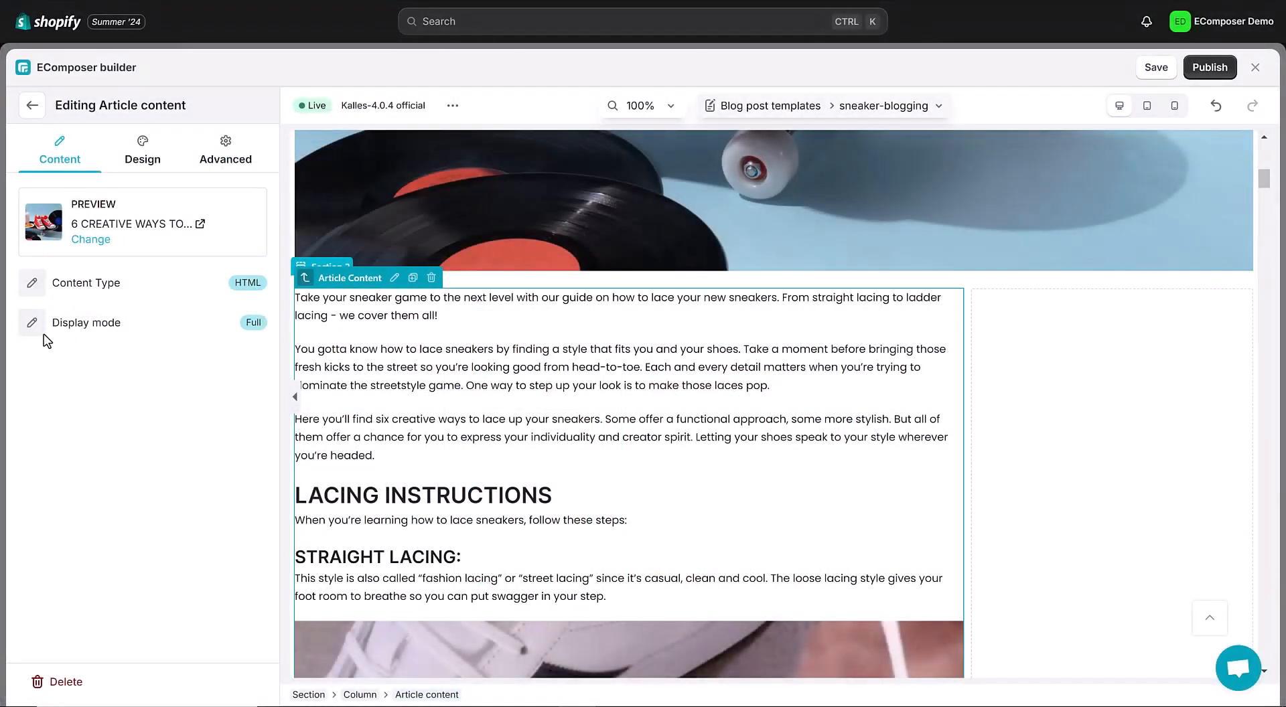
Try the article content's Short display mode with a 396 px max height and a view more button, and restore Full mode.
left_click(32, 322)
left_click(40, 393)
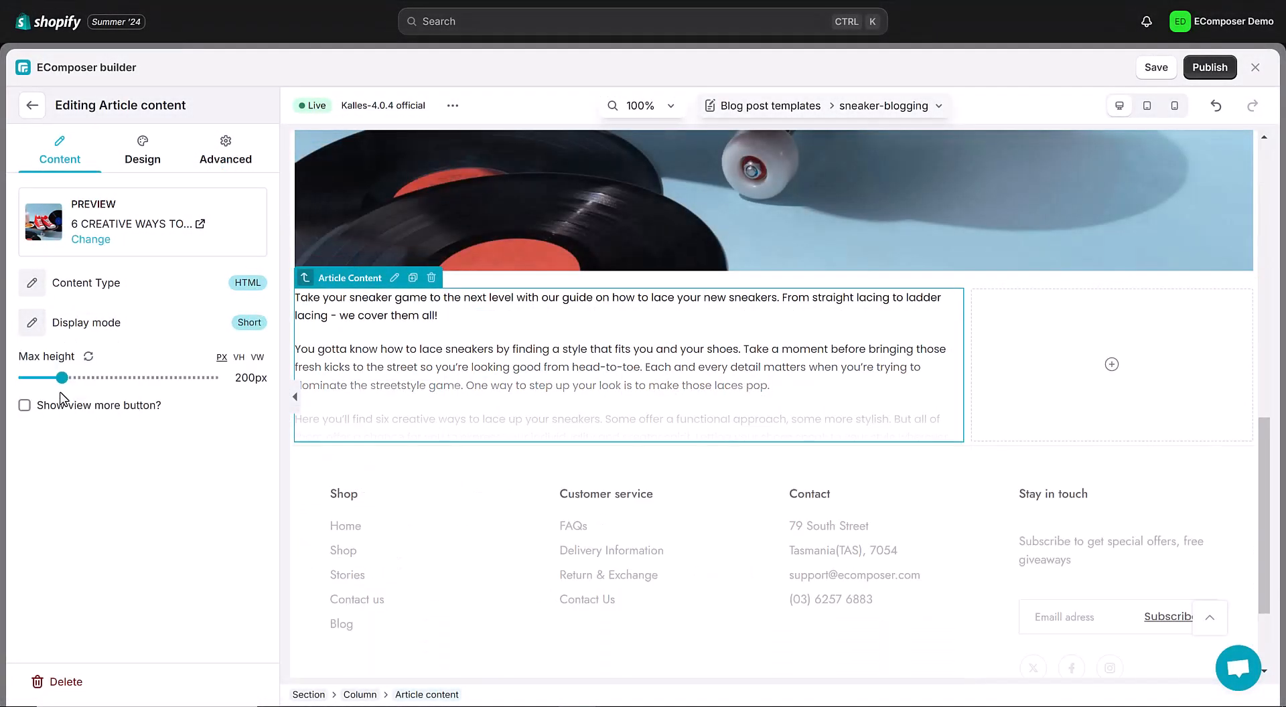
left_click_drag(67, 377, 99, 377)
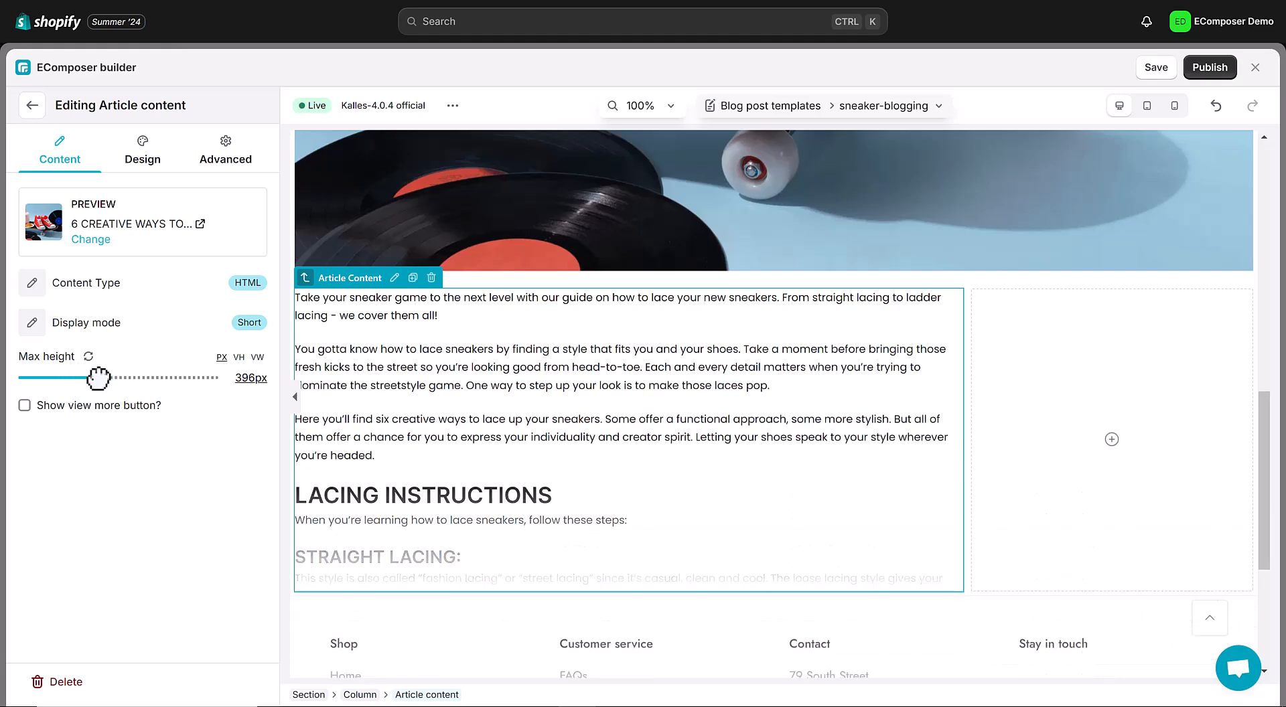
left_click(26, 405)
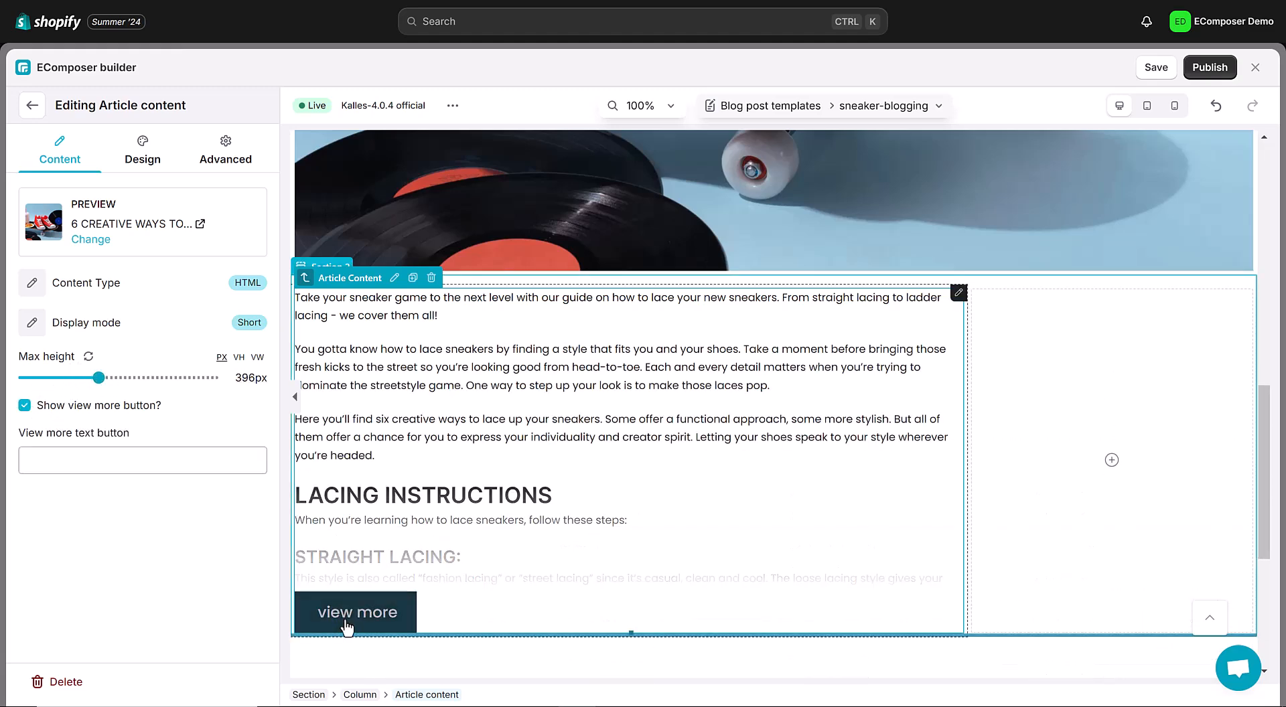
left_click(67, 332)
left_click(63, 366)
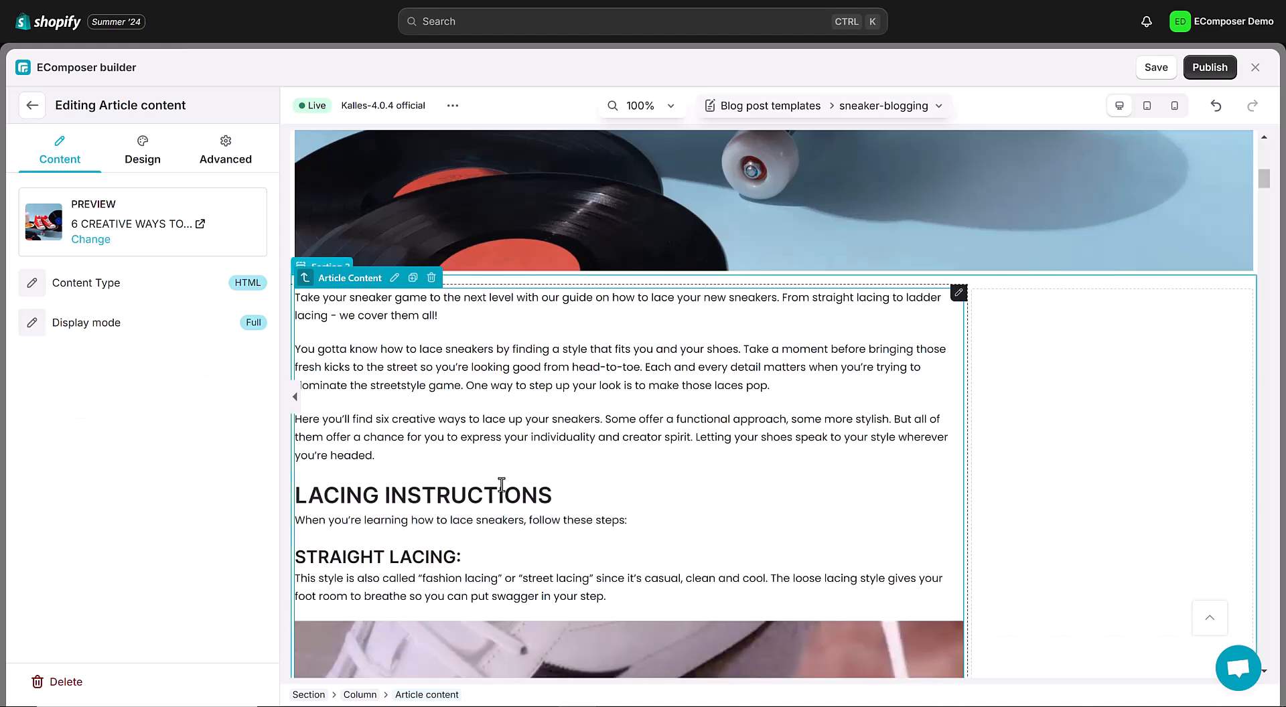
Add a Prev/Next Article element below the article content and set its type to Prev Article.
left_click_drag(1263, 181, 1233, 656)
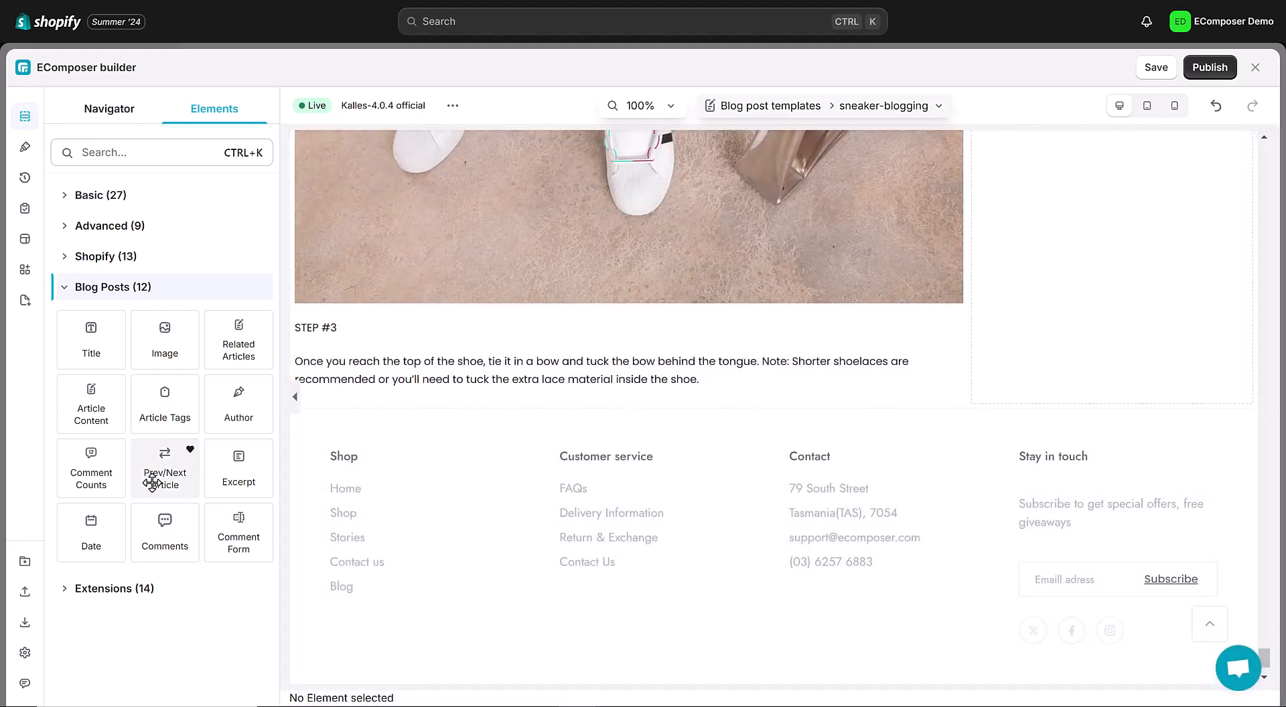
left_click_drag(153, 482, 440, 381)
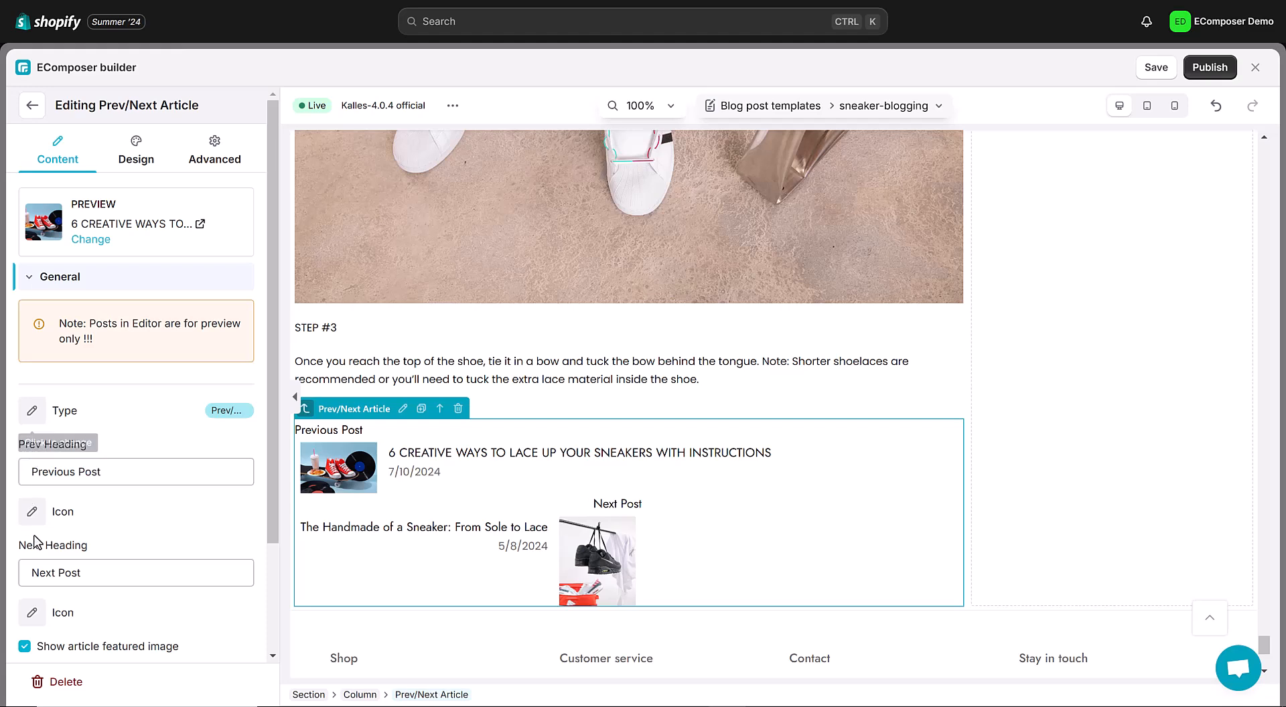
scroll(47, 574, "down", 1)
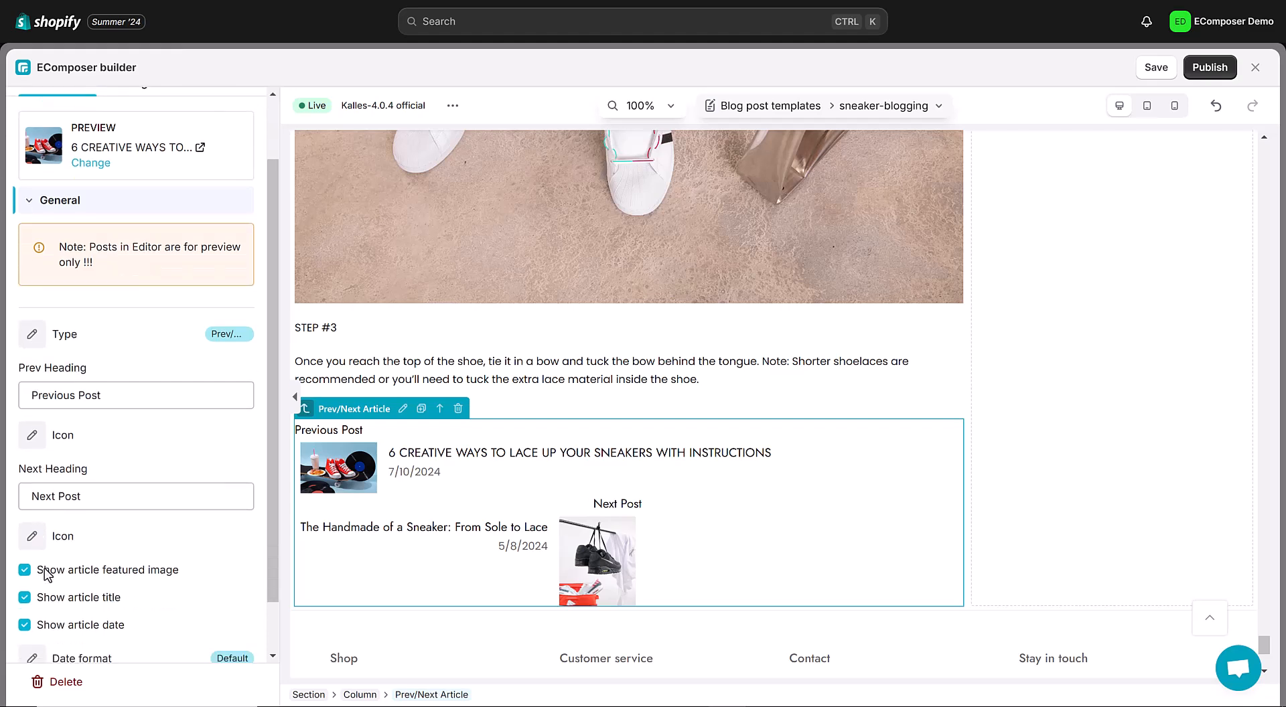
left_click(32, 334)
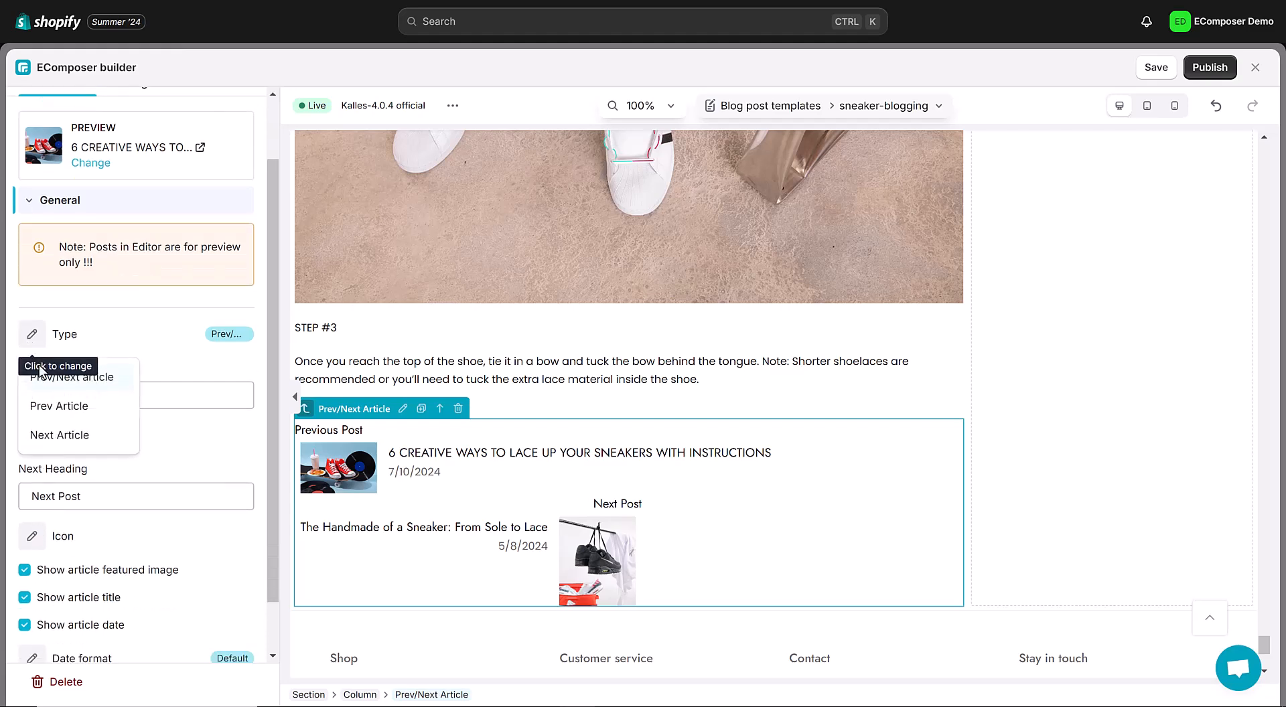
left_click(89, 418)
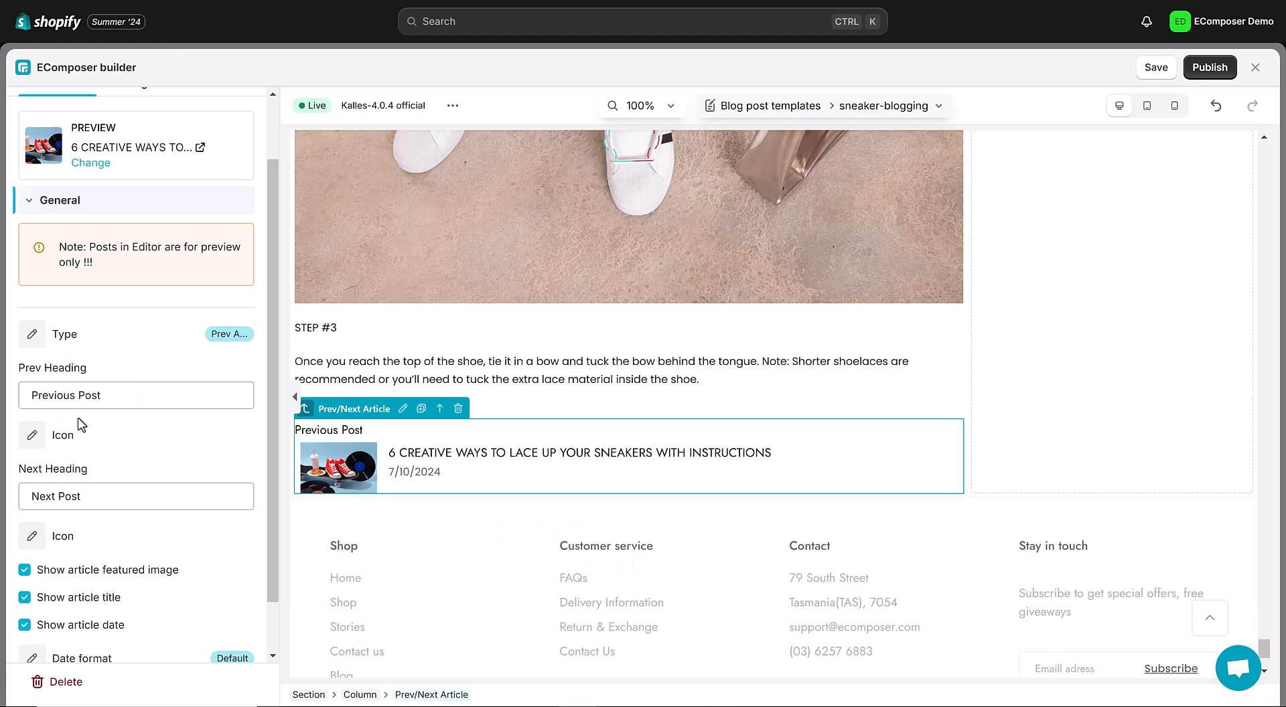
Set the Prev/Next Article type to Next Article and give its Next Heading the arrow-right-long-to-line icon.
left_click(35, 341)
left_click(48, 433)
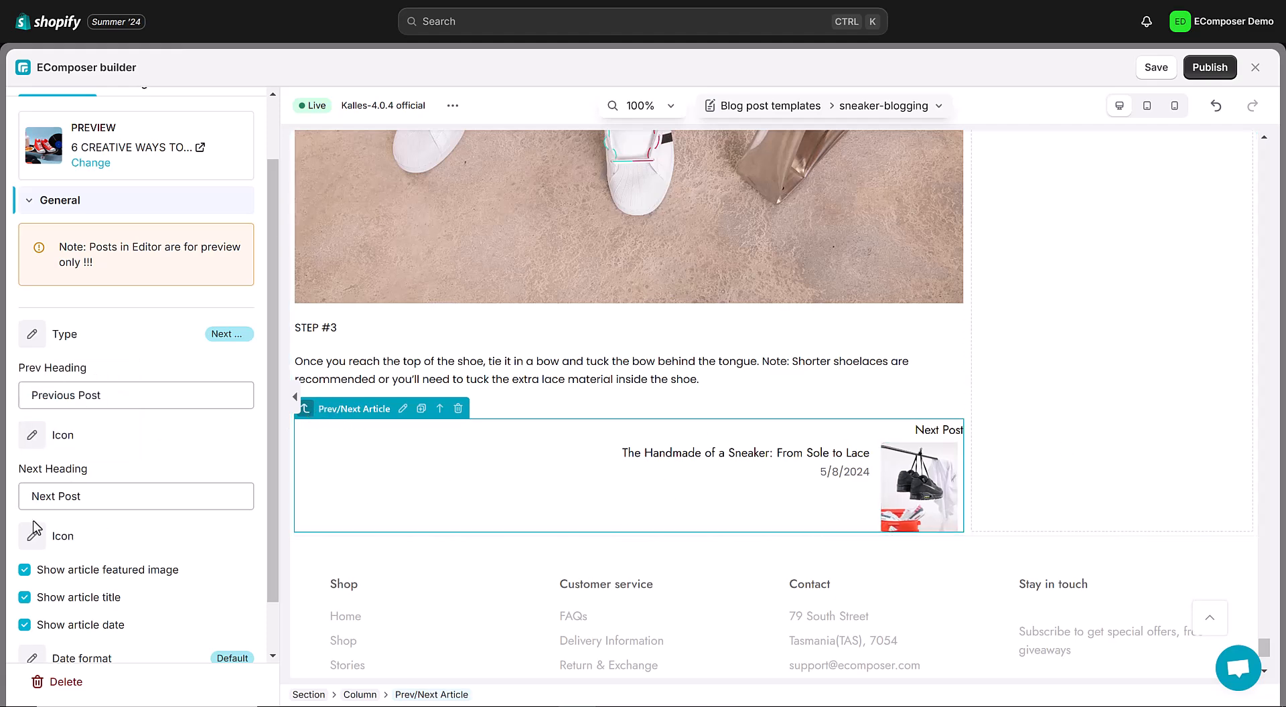
scroll(41, 495, "down", 1)
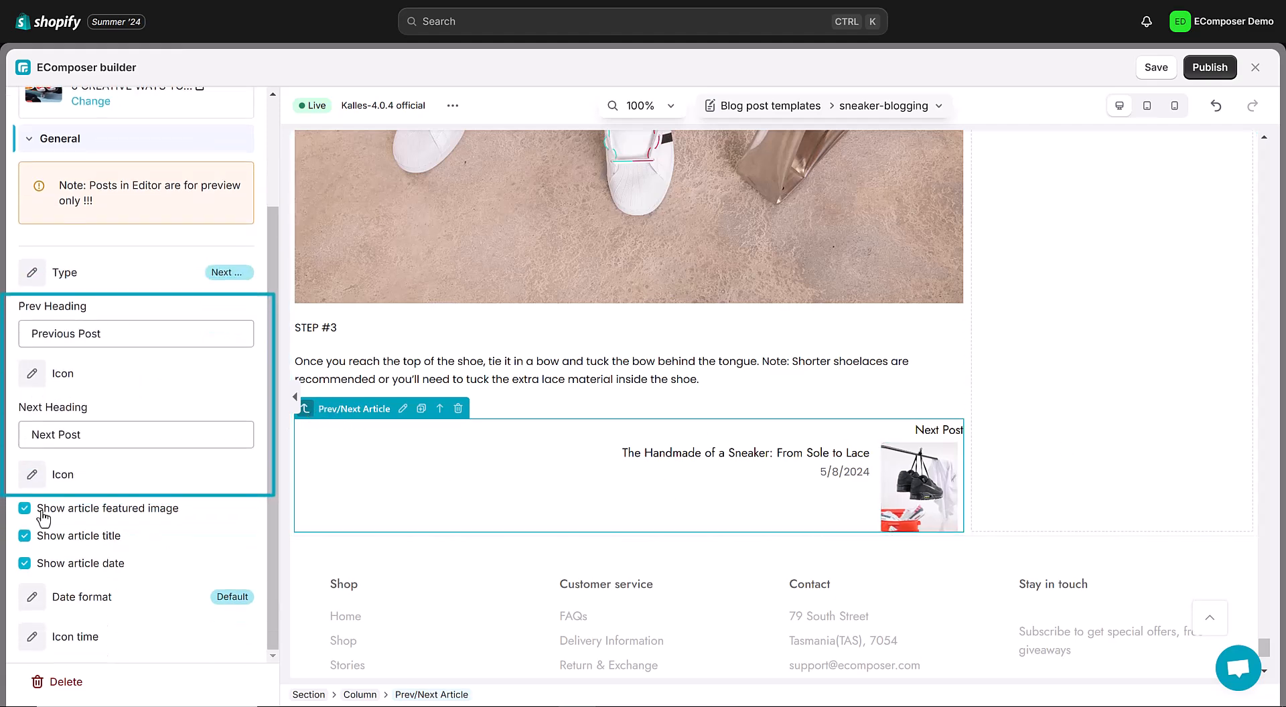
left_click(60, 376)
left_click(47, 509)
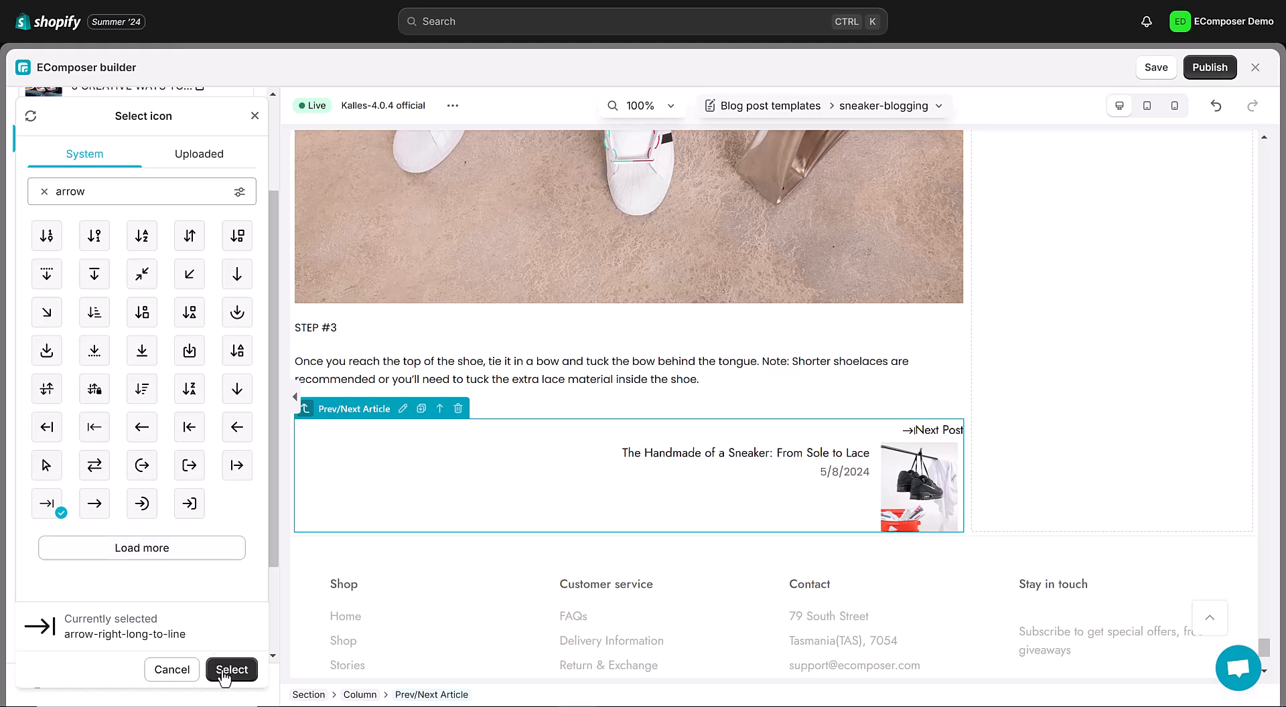
left_click(230, 670)
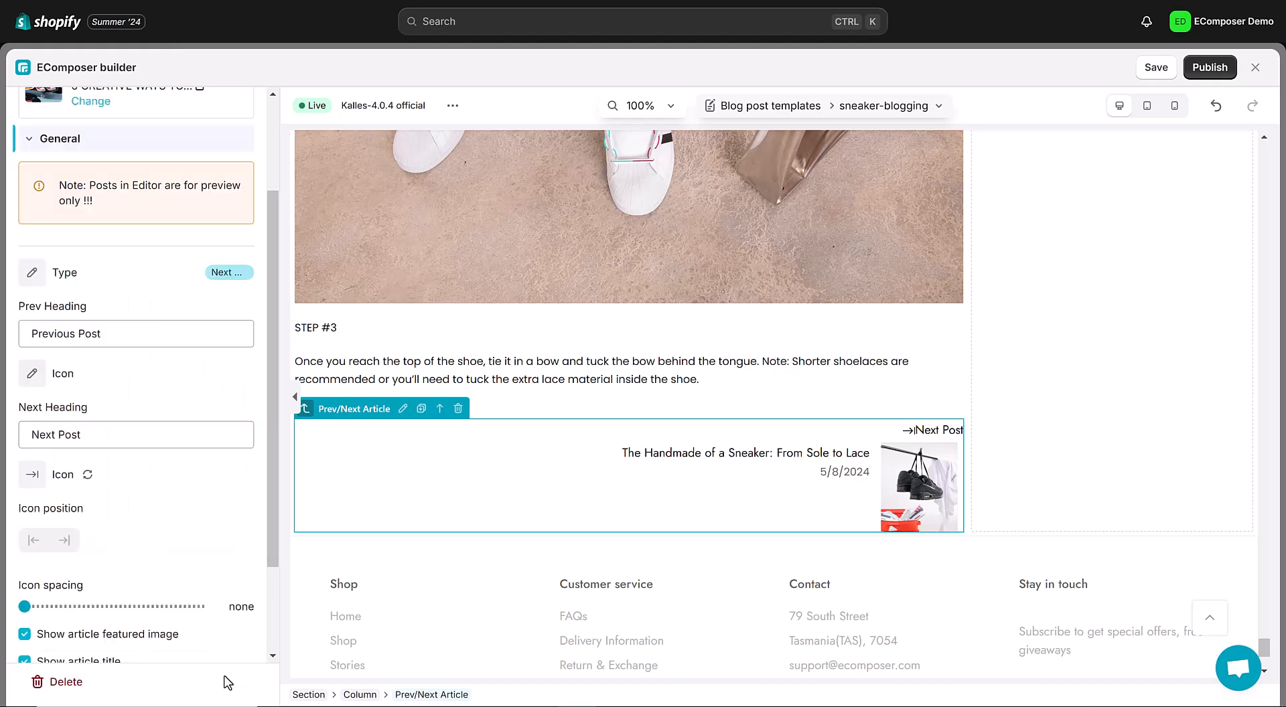
Place the Next Heading icon on the right of the text with 10px spacing, and hide the article's featured image.
left_click(64, 543)
scroll(63, 529, "down", 3)
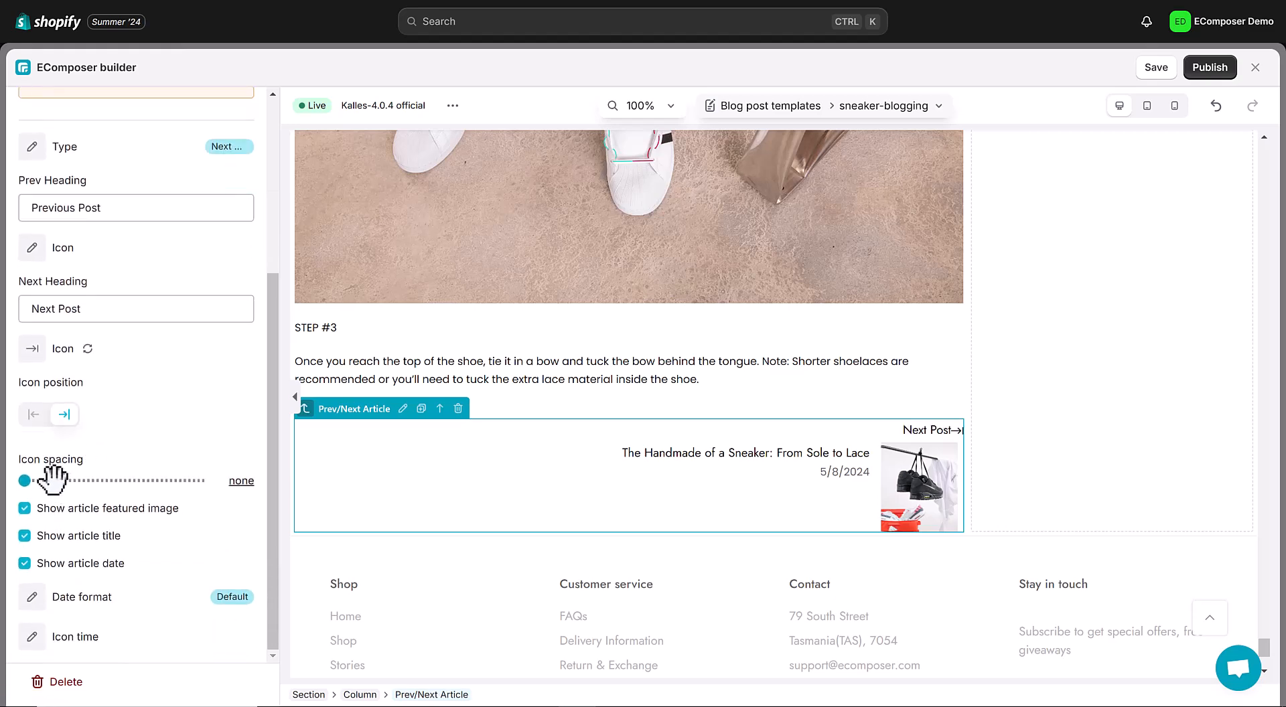
left_click_drag(28, 484, 37, 486)
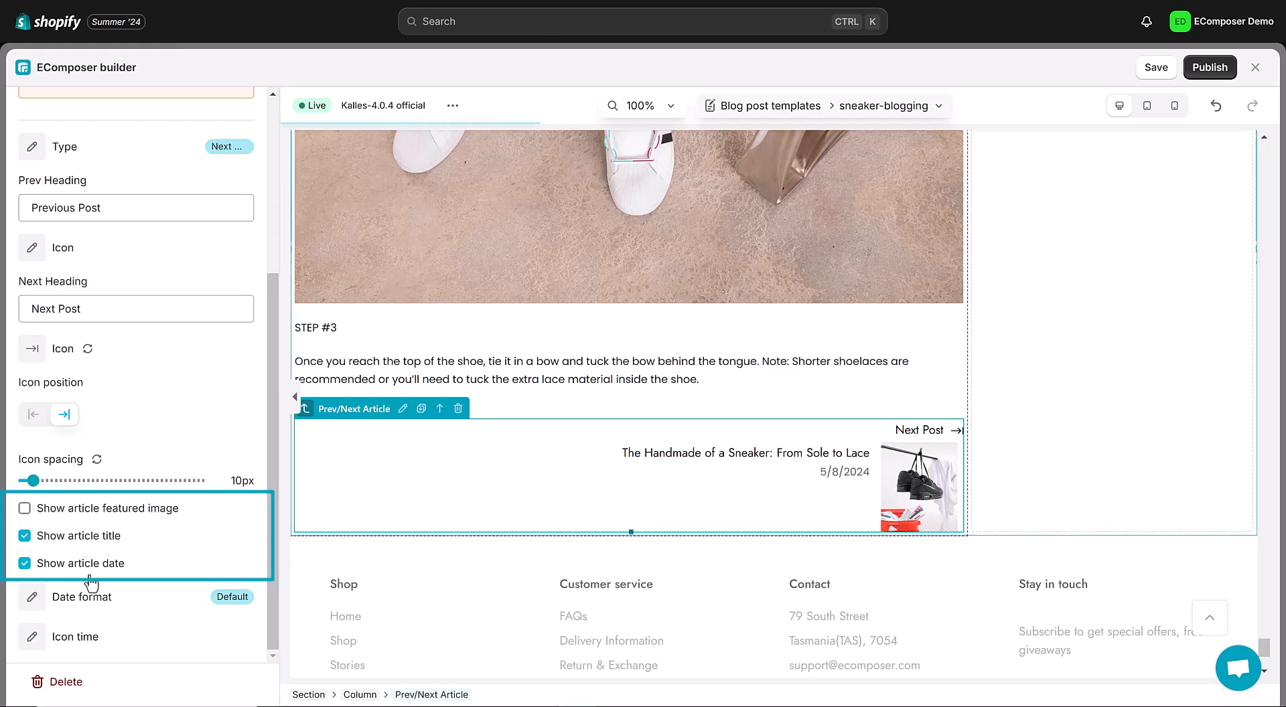
scroll(149, 231, "up", 4)
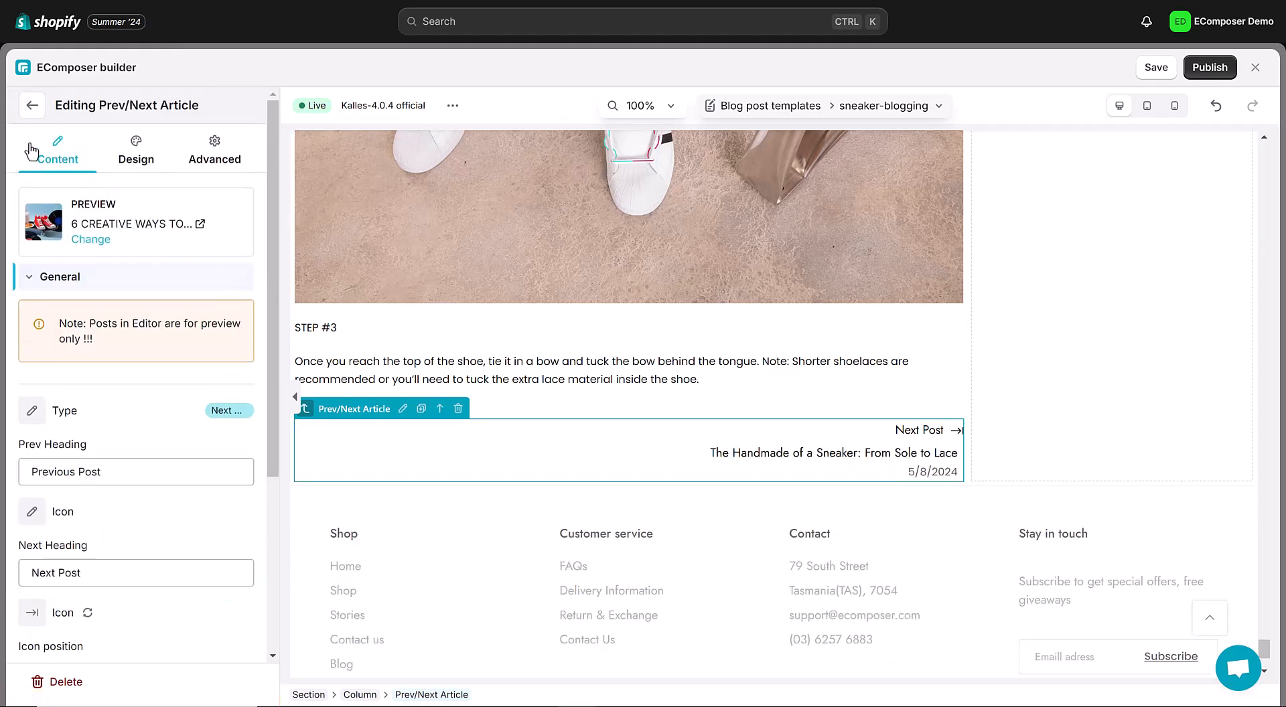
Add a Comment Counts element below the next-article link and a Comments element beneath it.
left_click(31, 108)
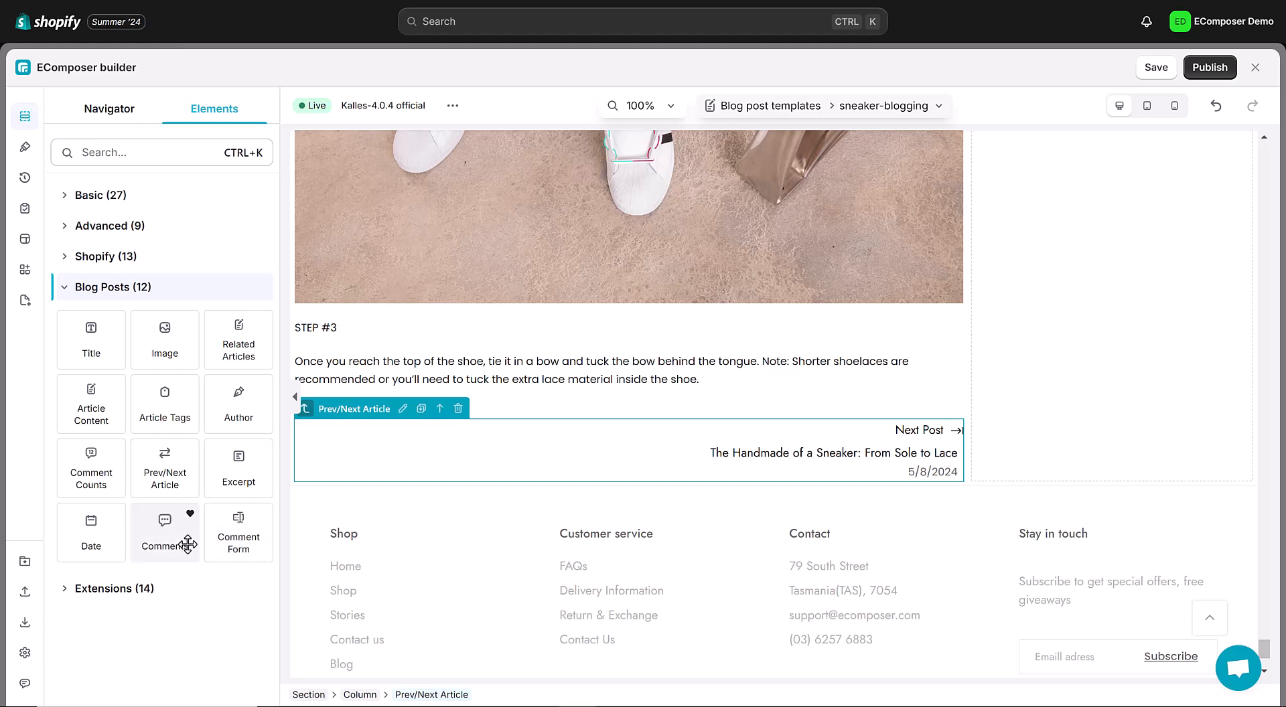
left_click_drag(100, 486, 482, 477)
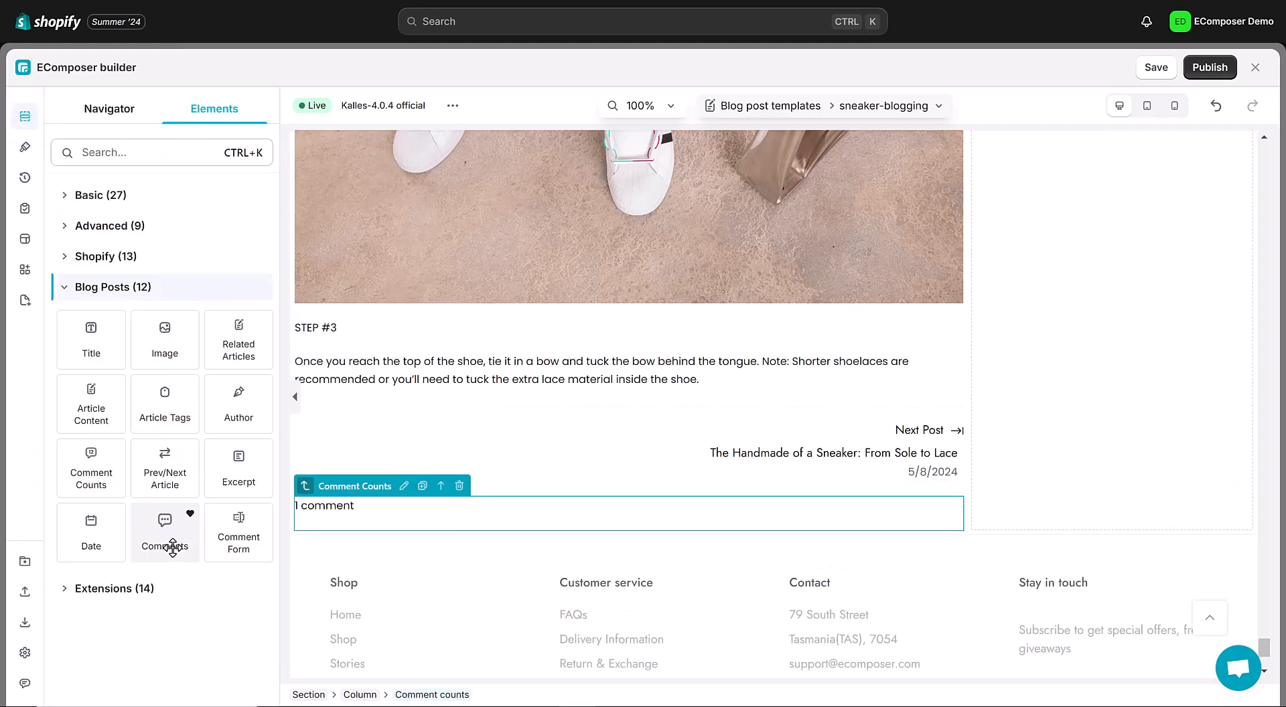
left_click_drag(164, 537, 385, 535)
left_click(36, 109)
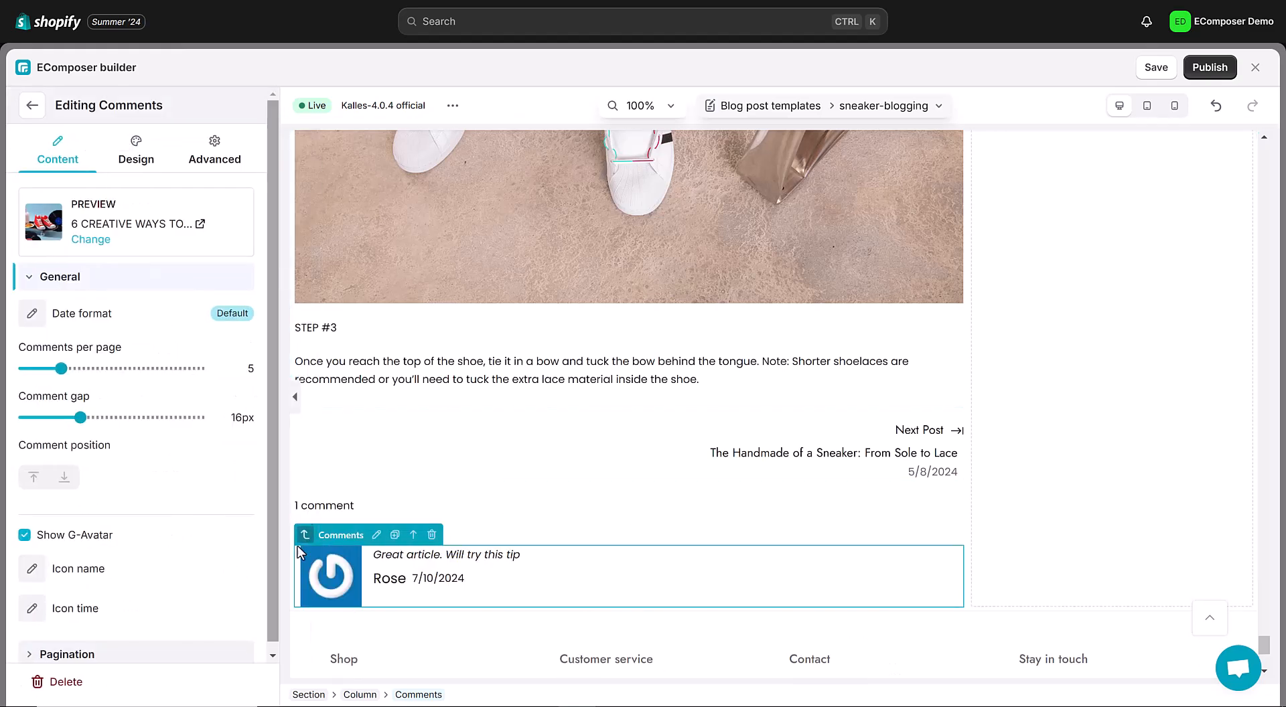
Set the Comments date format to the "December 31, 2018" style and look over the pagination options.
scroll(60, 312, "down", 1)
left_click(35, 313)
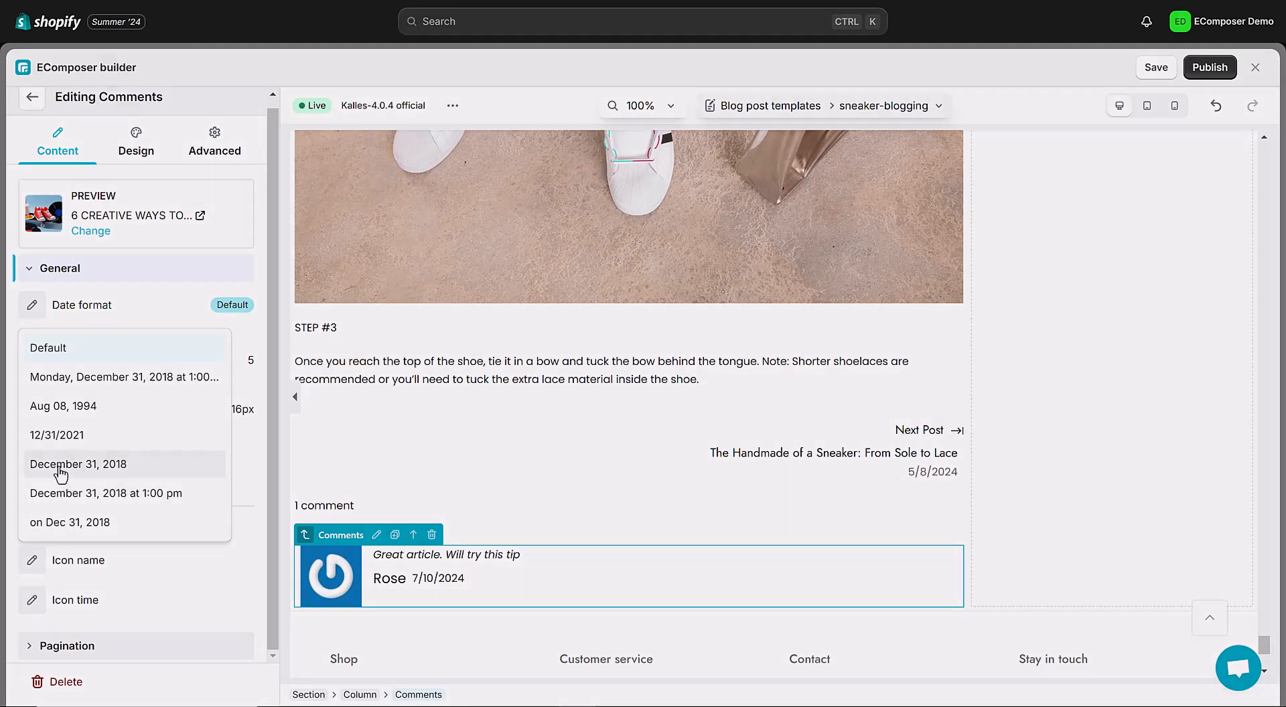
left_click(61, 474)
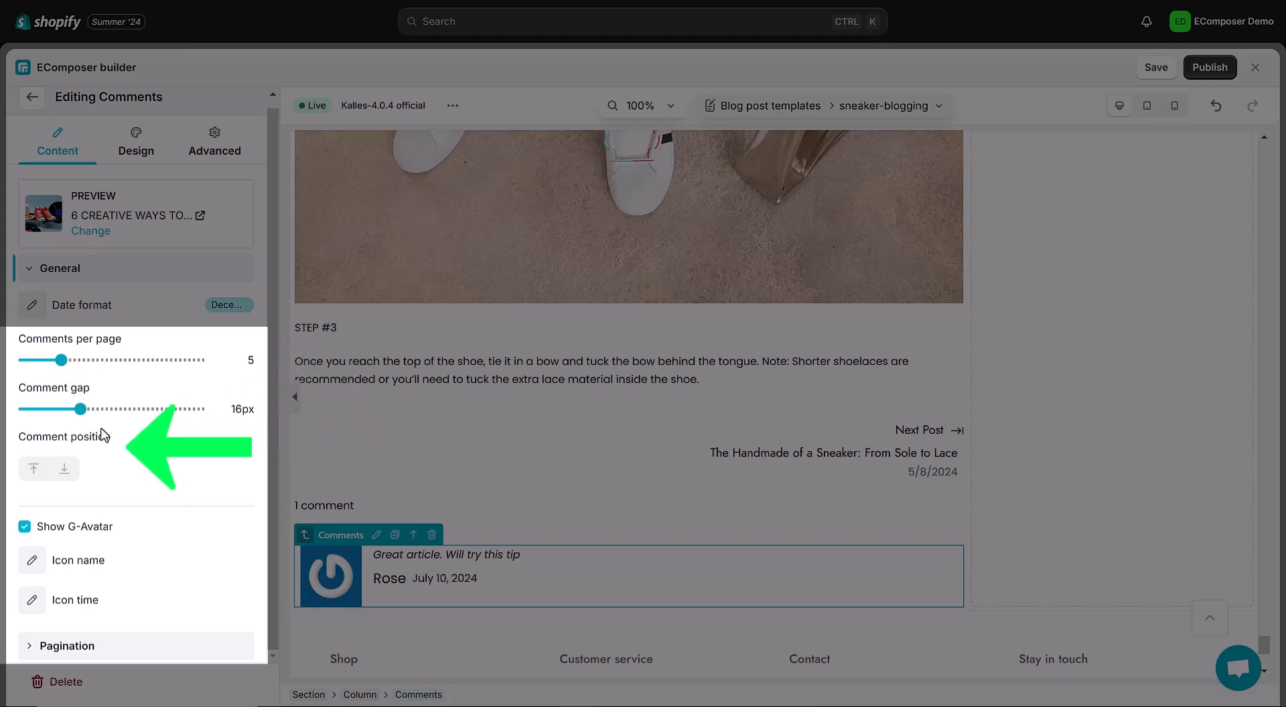
left_click(26, 651)
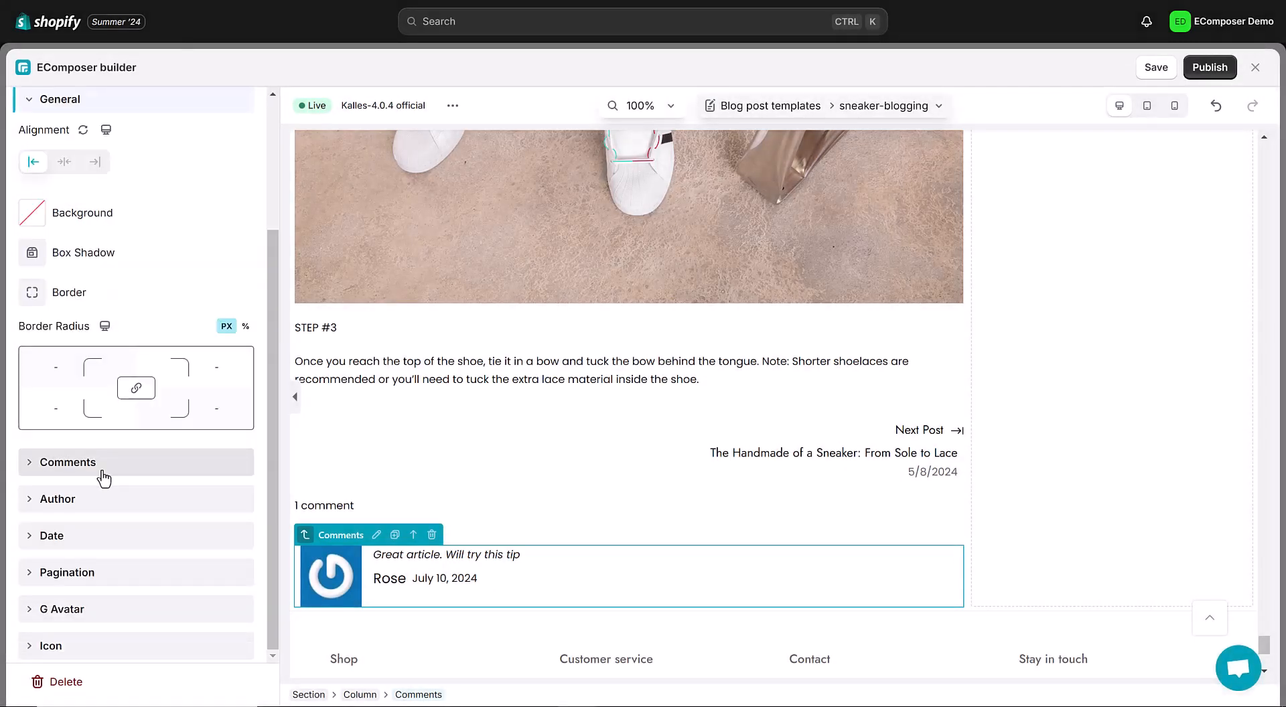
Round the G Avatar in the Comments element with a 40 px border radius on all corners.
left_click(104, 609)
scroll(167, 402, "down", 3)
left_click(136, 572)
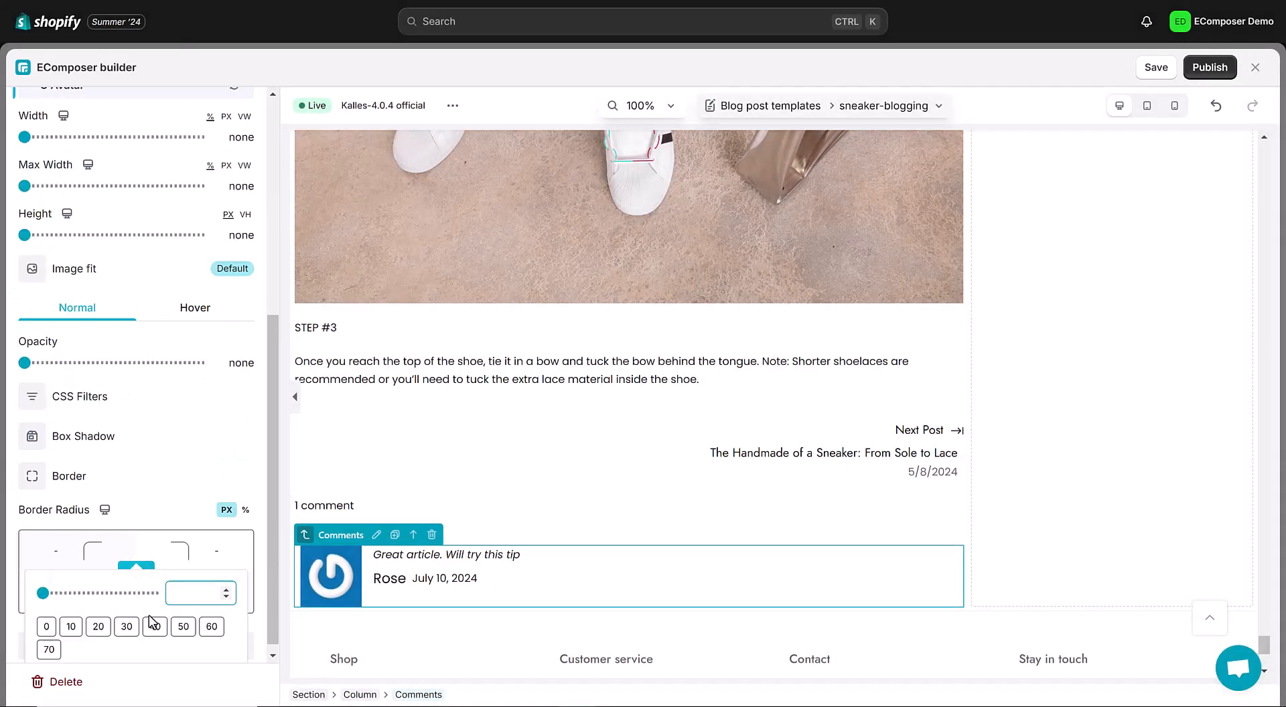
left_click(155, 628)
scroll(152, 447, "up", 5)
Set the top margin of the comment text in the Comments element to 4 px.
left_click(78, 276)
scroll(61, 522, "down", 2)
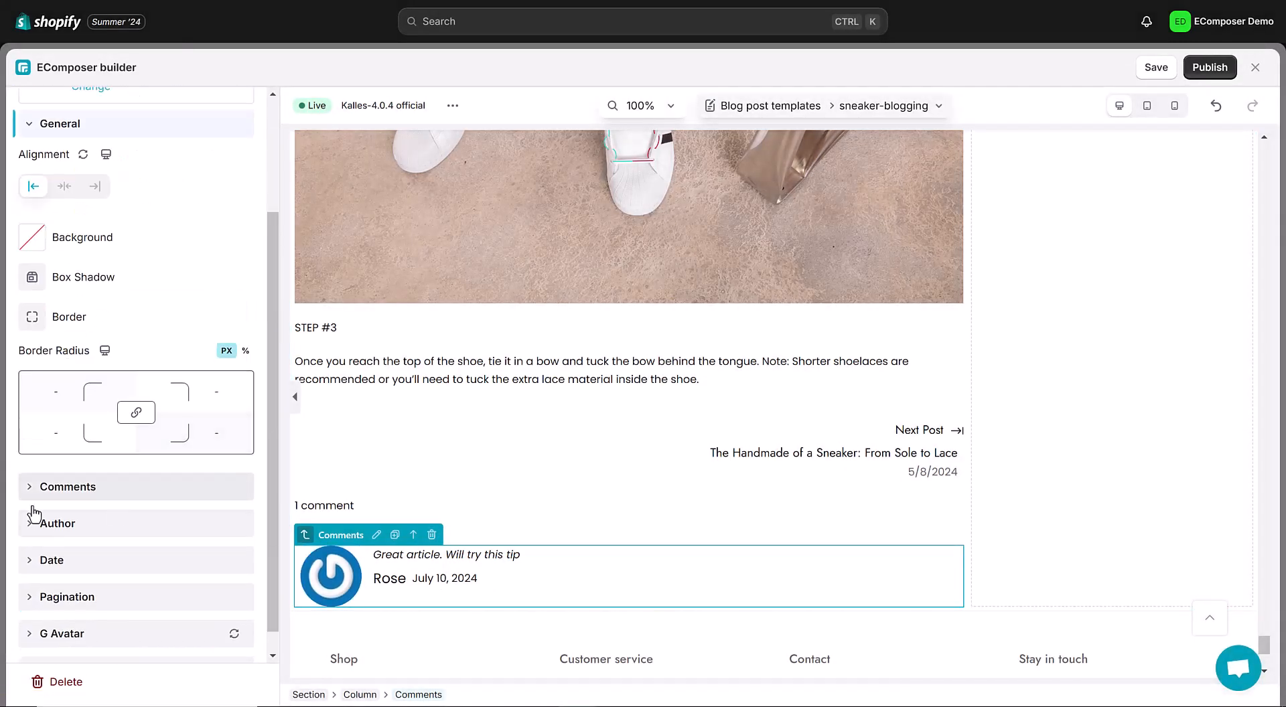
left_click(63, 487)
left_click(138, 395)
left_click(188, 428)
type("4")
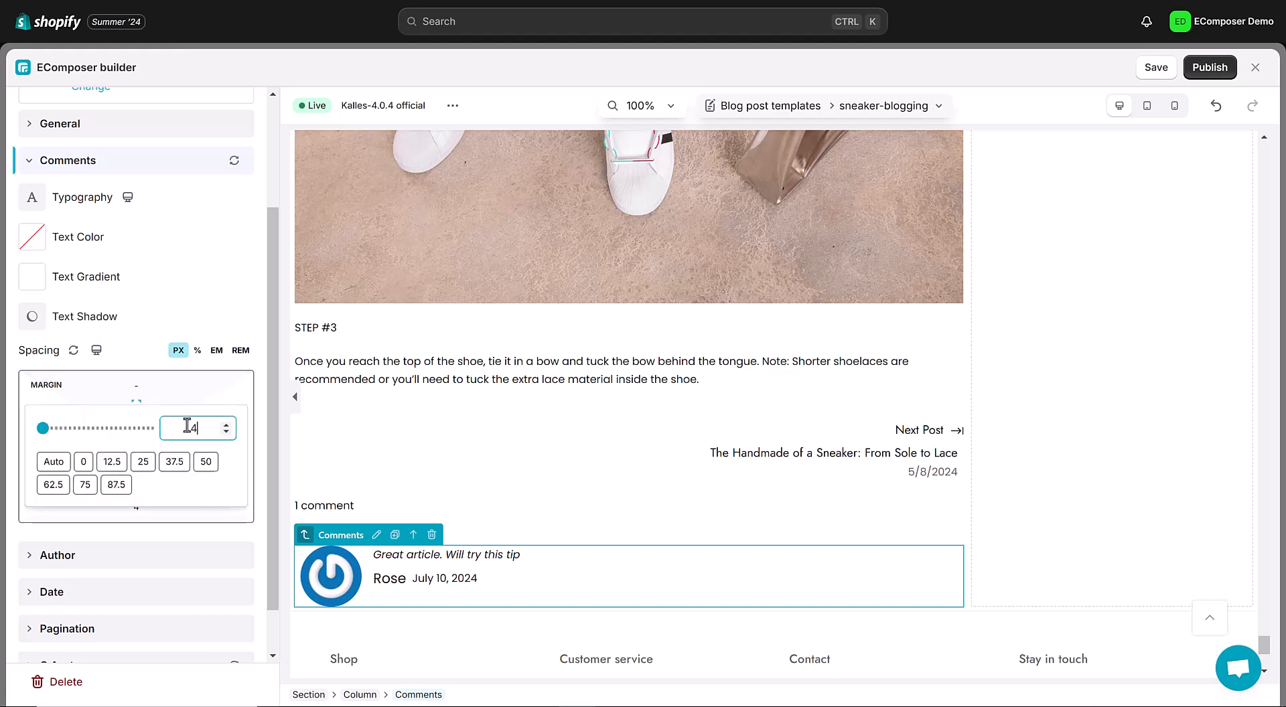
left_click(154, 339)
scroll(204, 456, "up", 3)
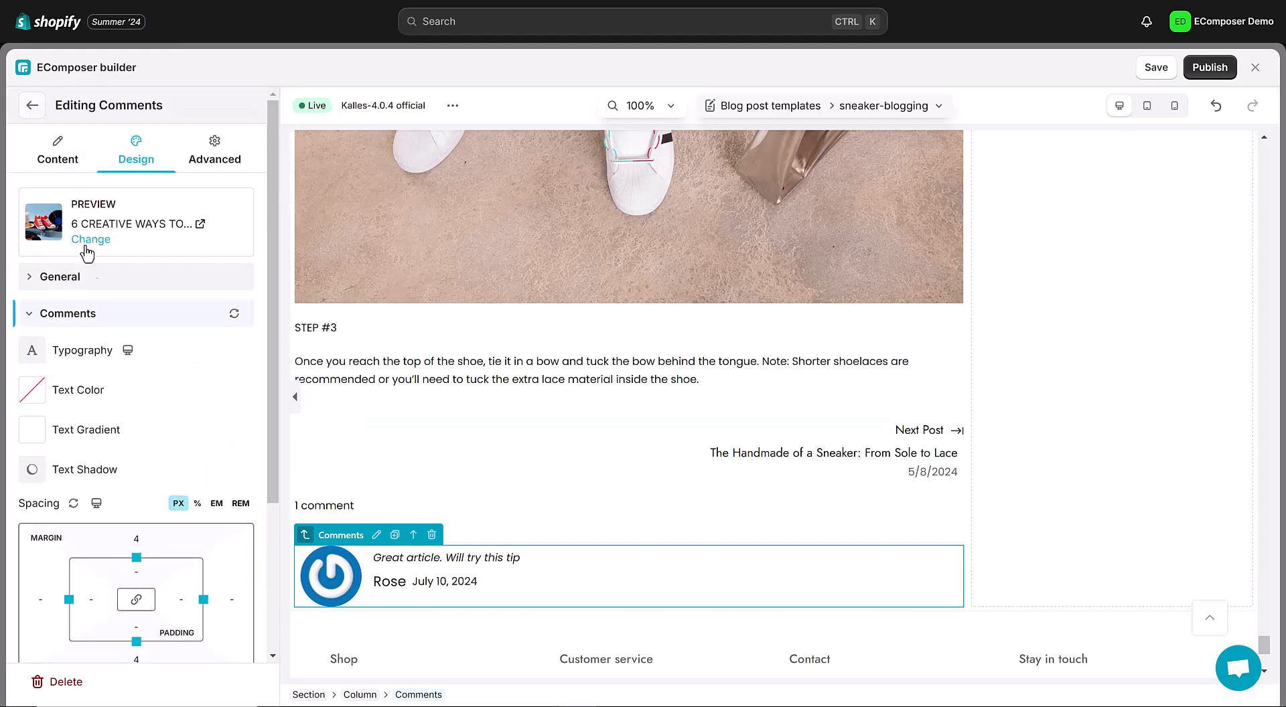
Add a Comment Form element below the comments and view the whole form.
key("Escape")
left_click_drag(236, 544, 448, 599)
scroll(469, 626, "down", 1)
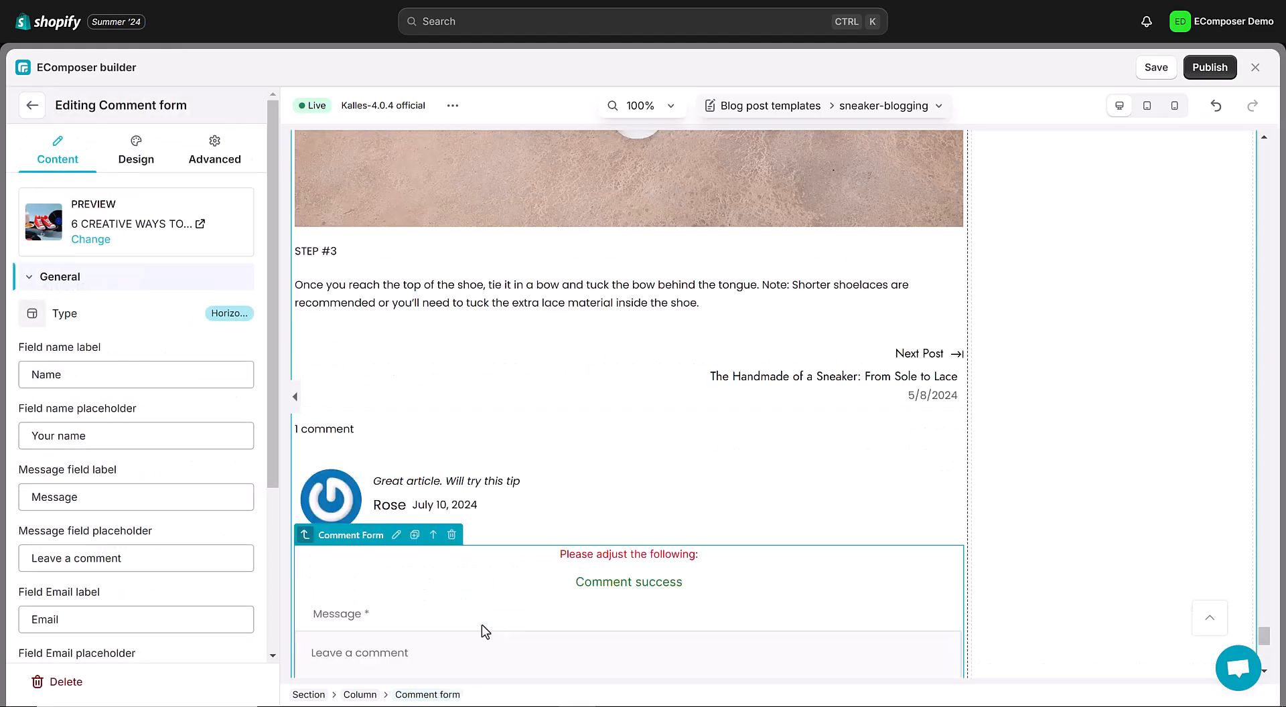
scroll(431, 596, "down", 4)
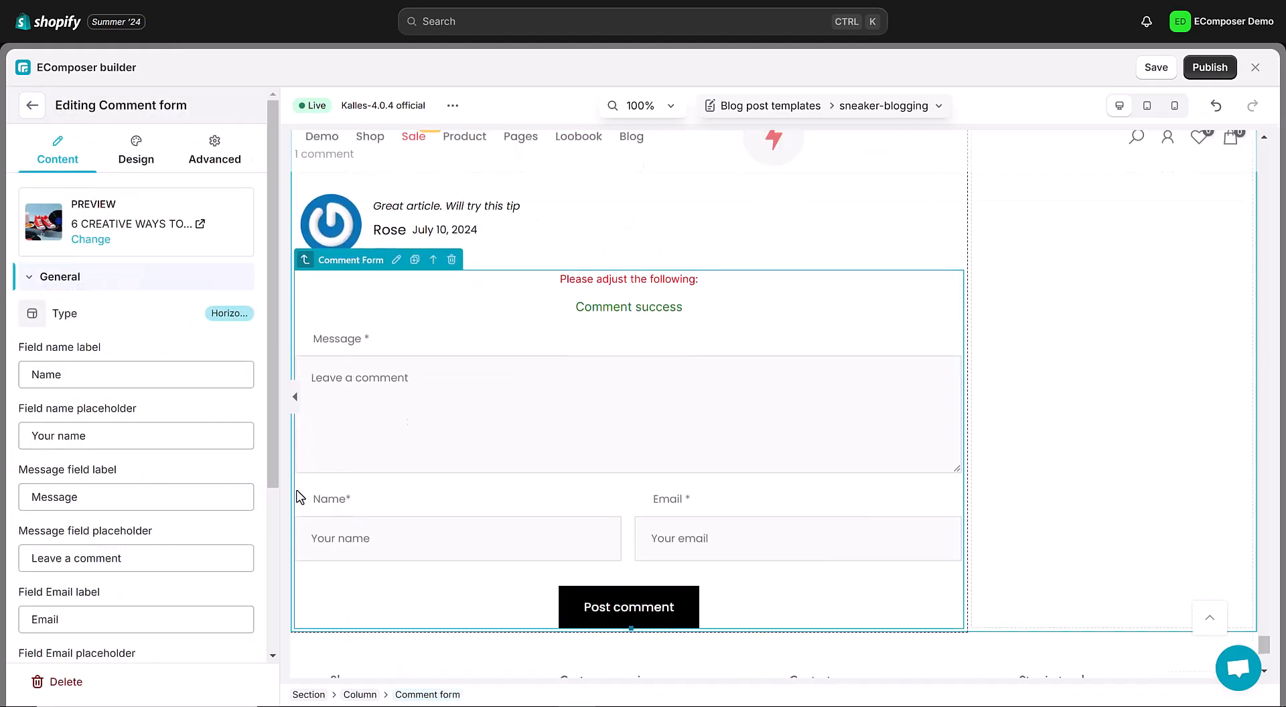
Change the comment form's layout type to Vertical and check the stacked fields.
left_click(28, 315)
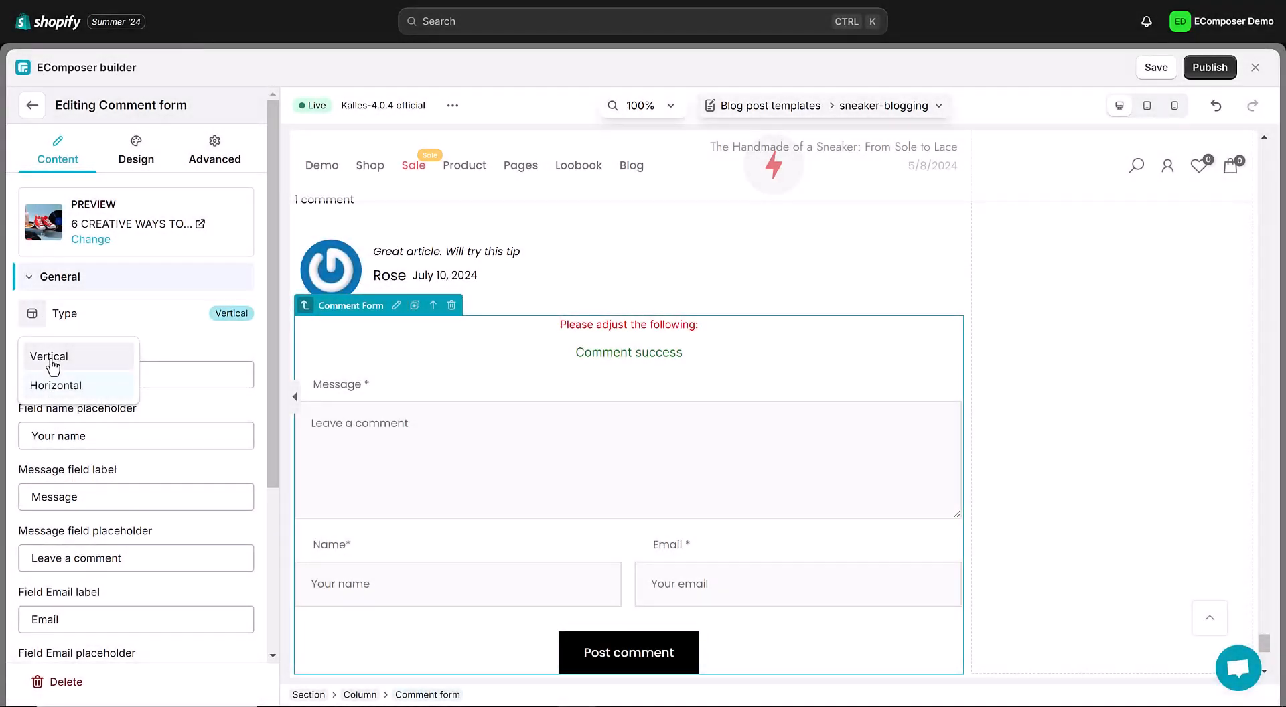
left_click(53, 365)
scroll(793, 441, "down", 3)
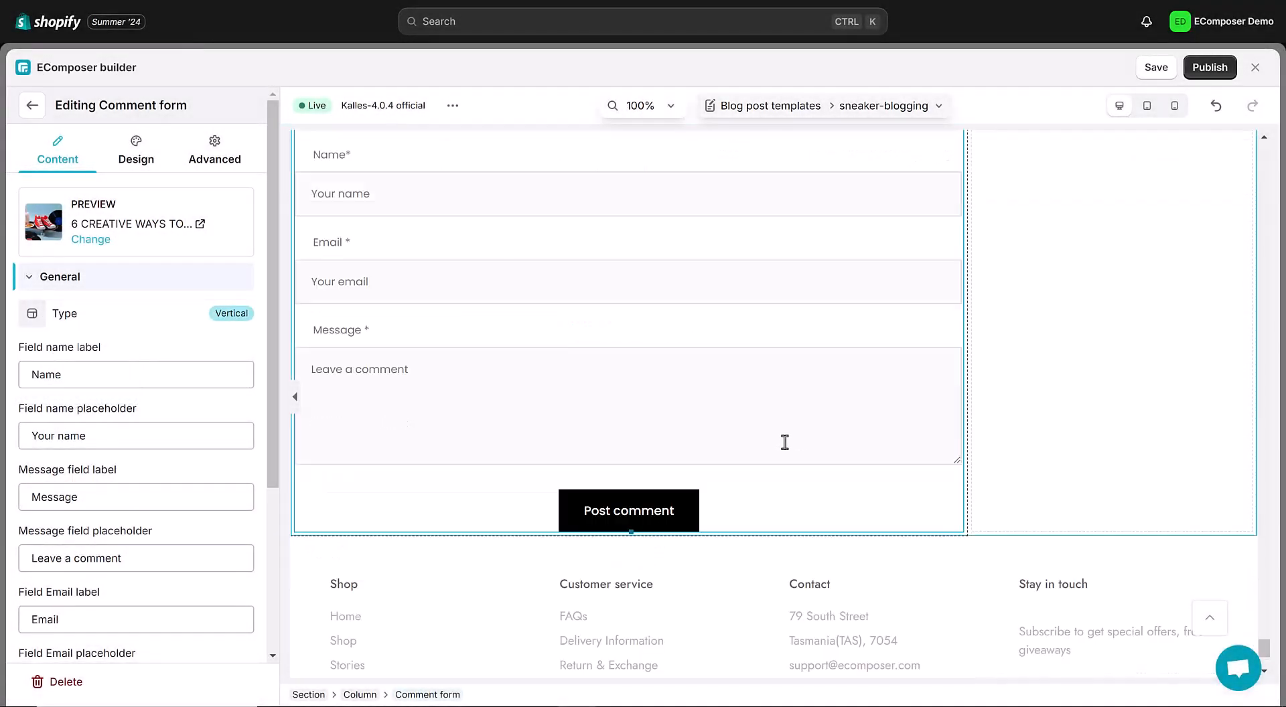
scroll(752, 452, "up", 3)
scroll(627, 471, "down", 2)
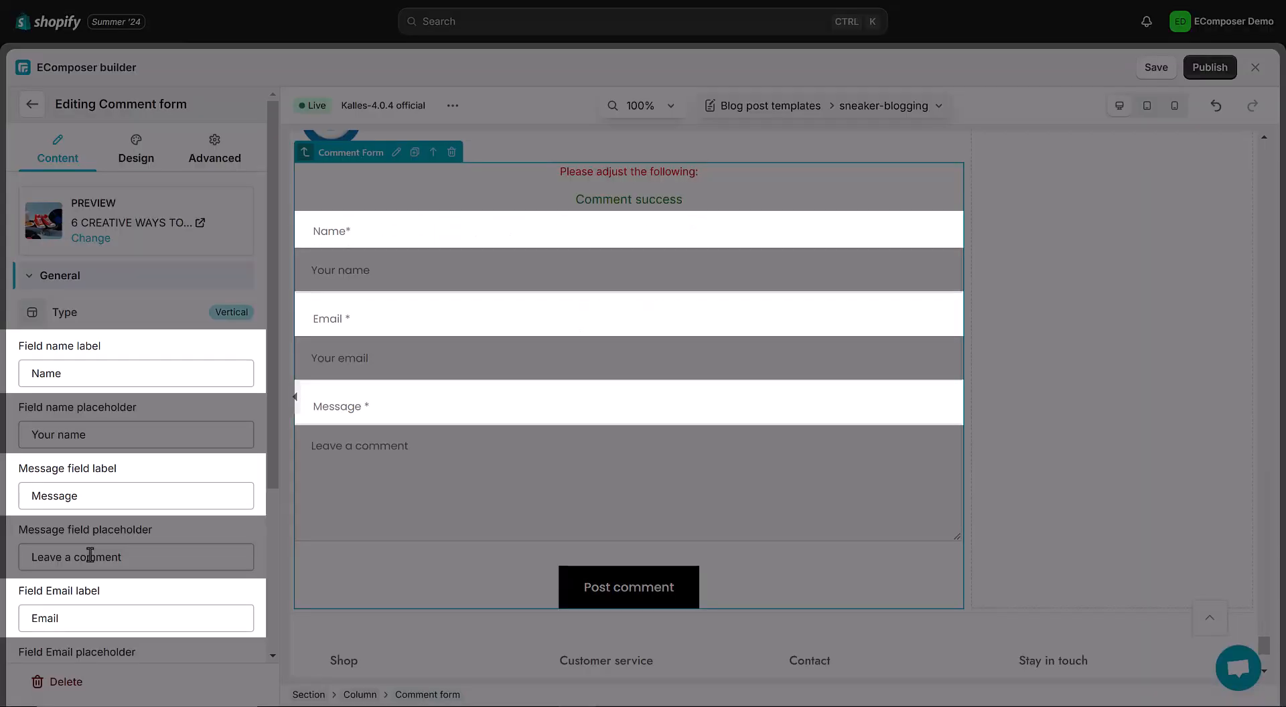
Review the comment form's field labels and Notification messages, and set the form's general alignment to Left.
scroll(80, 556, "down", 4)
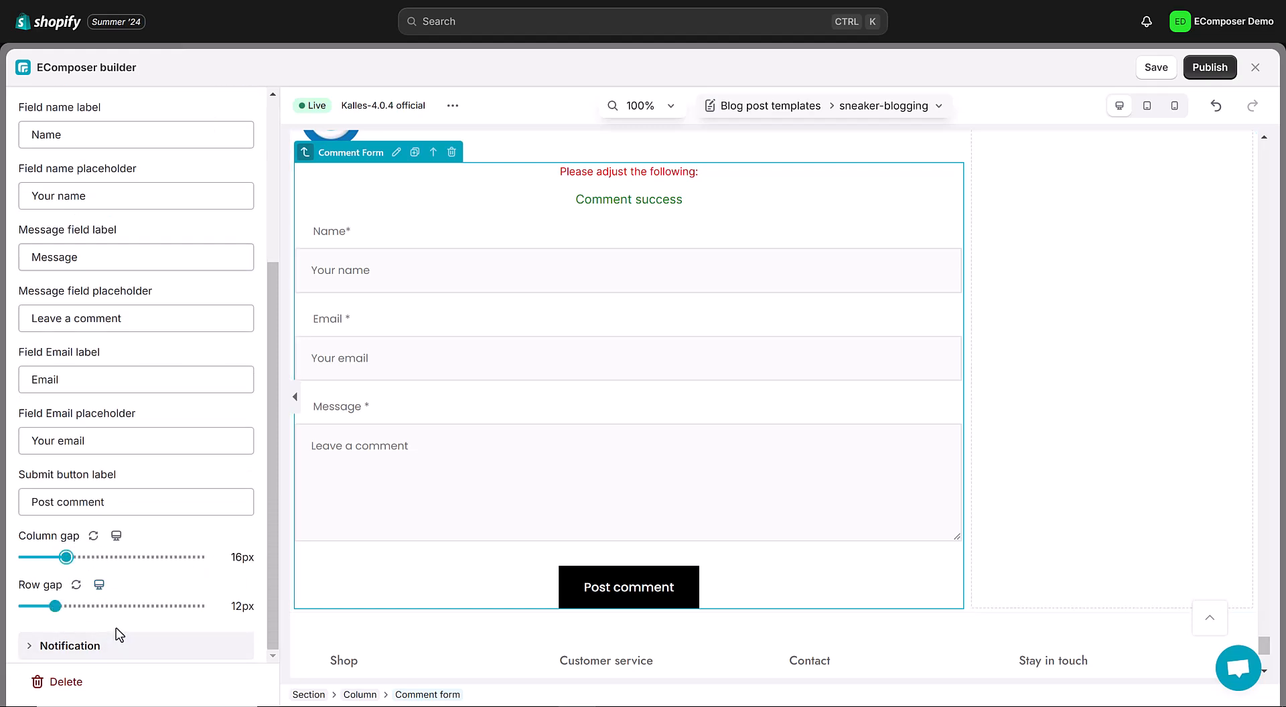
left_click(33, 647)
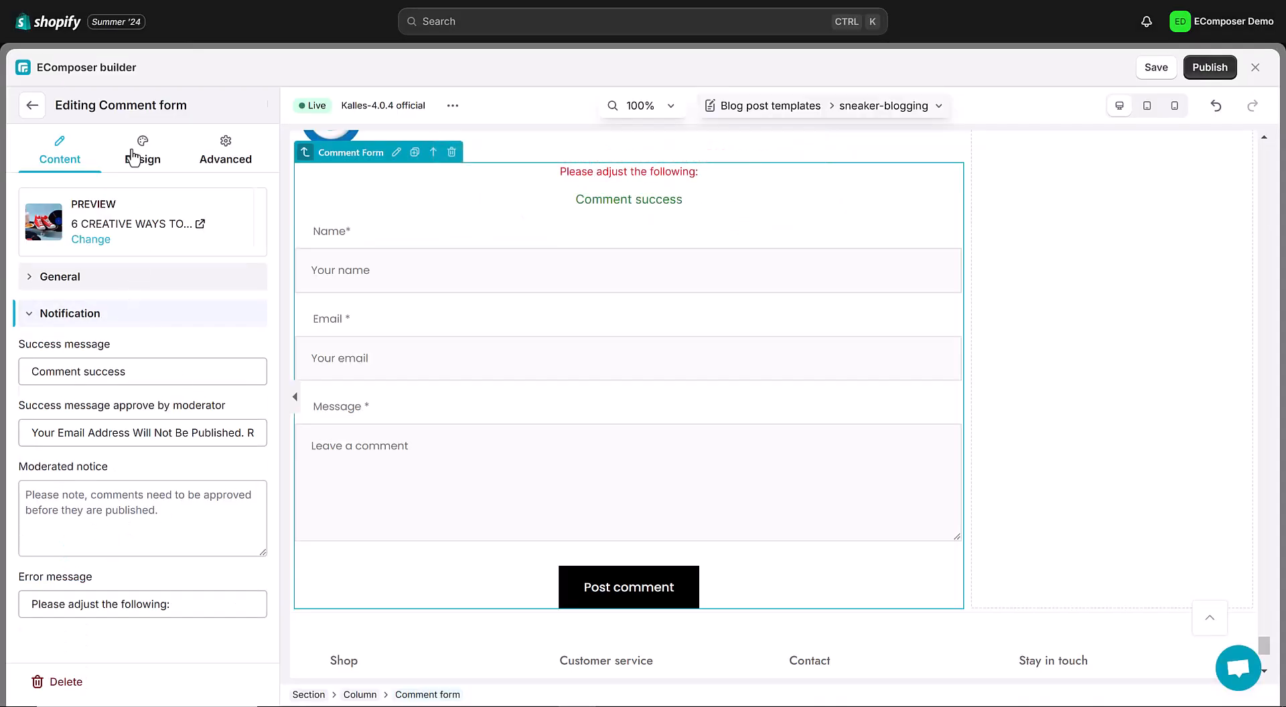
left_click(134, 158)
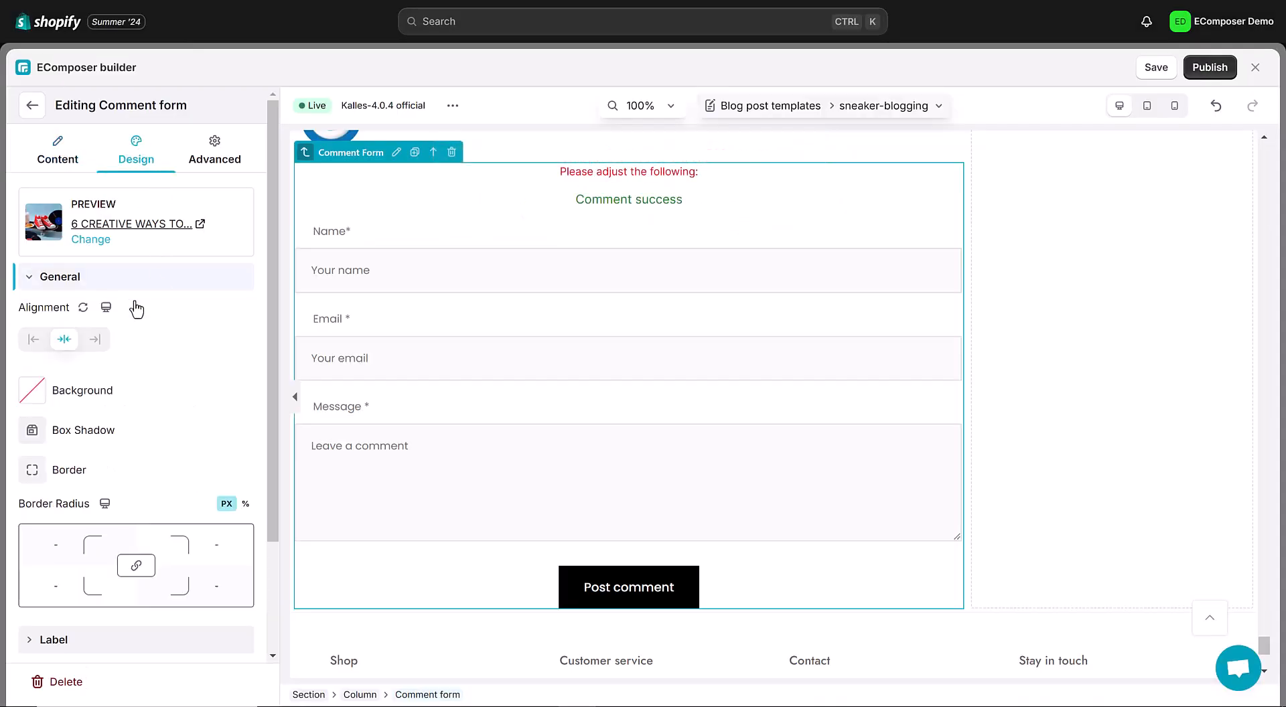
left_click(35, 341)
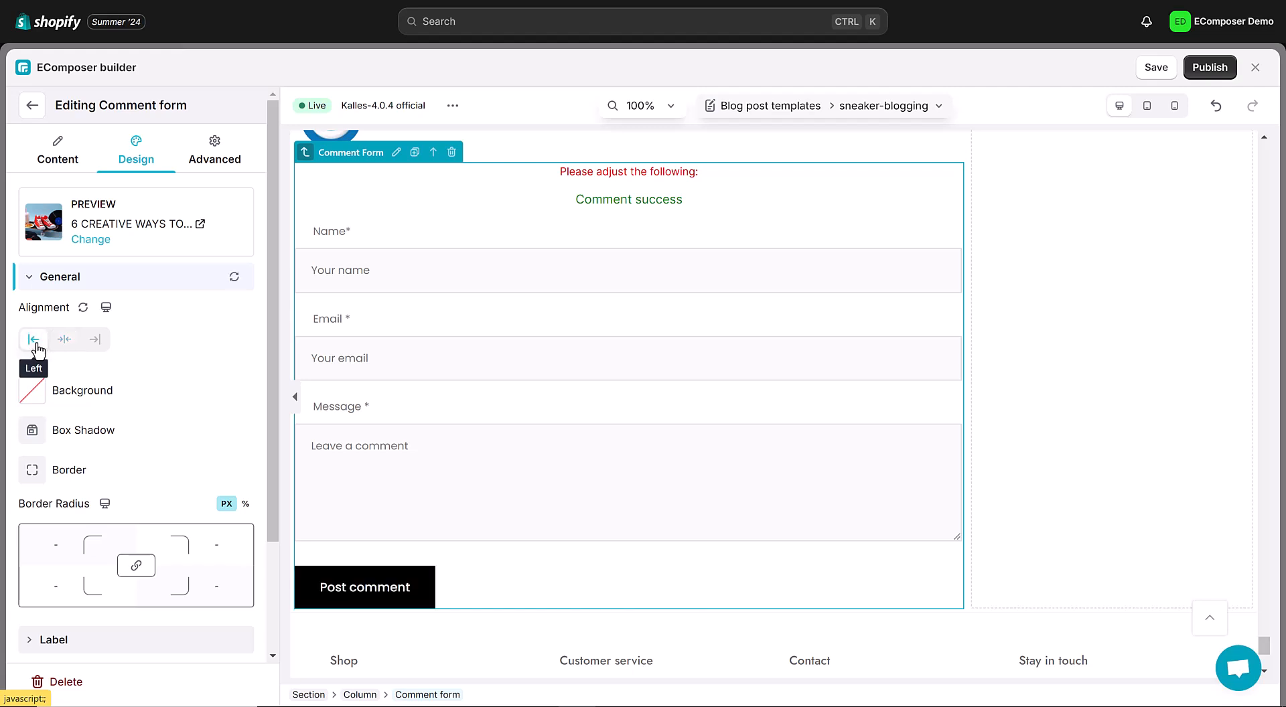
Set the text color of the comment form's labels to #000.
scroll(142, 487, "down", 2)
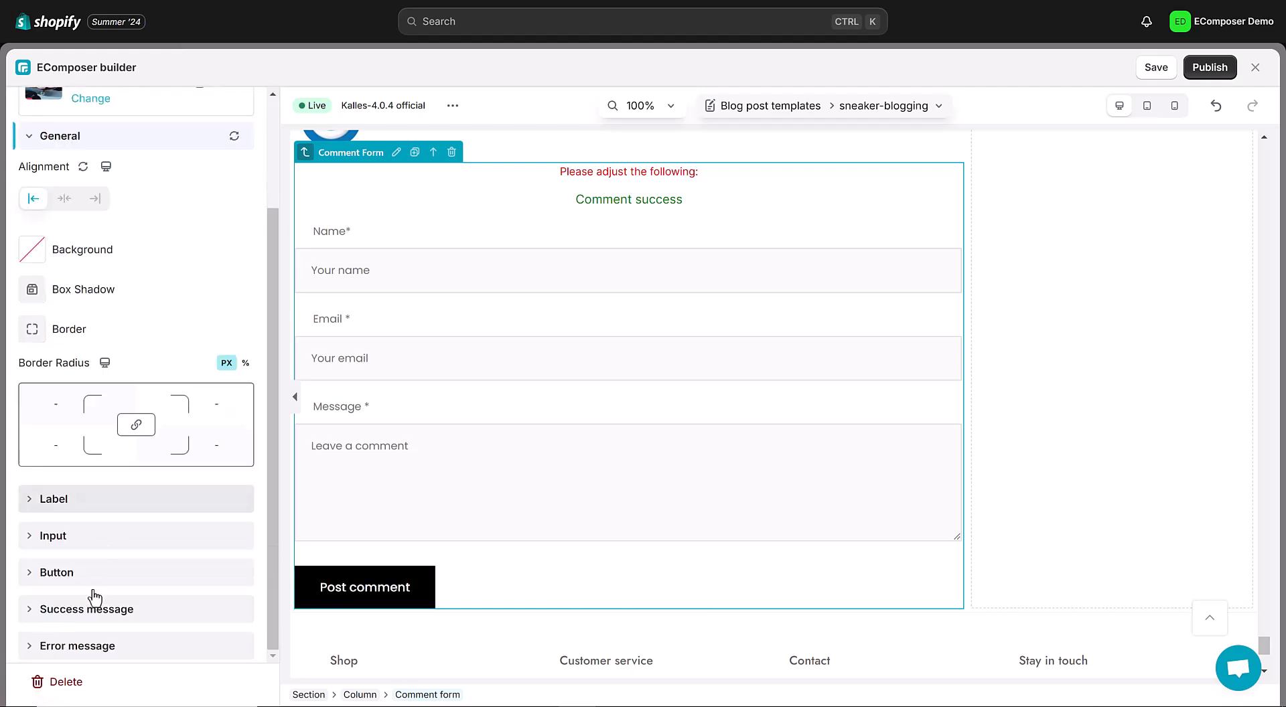
left_click(34, 497)
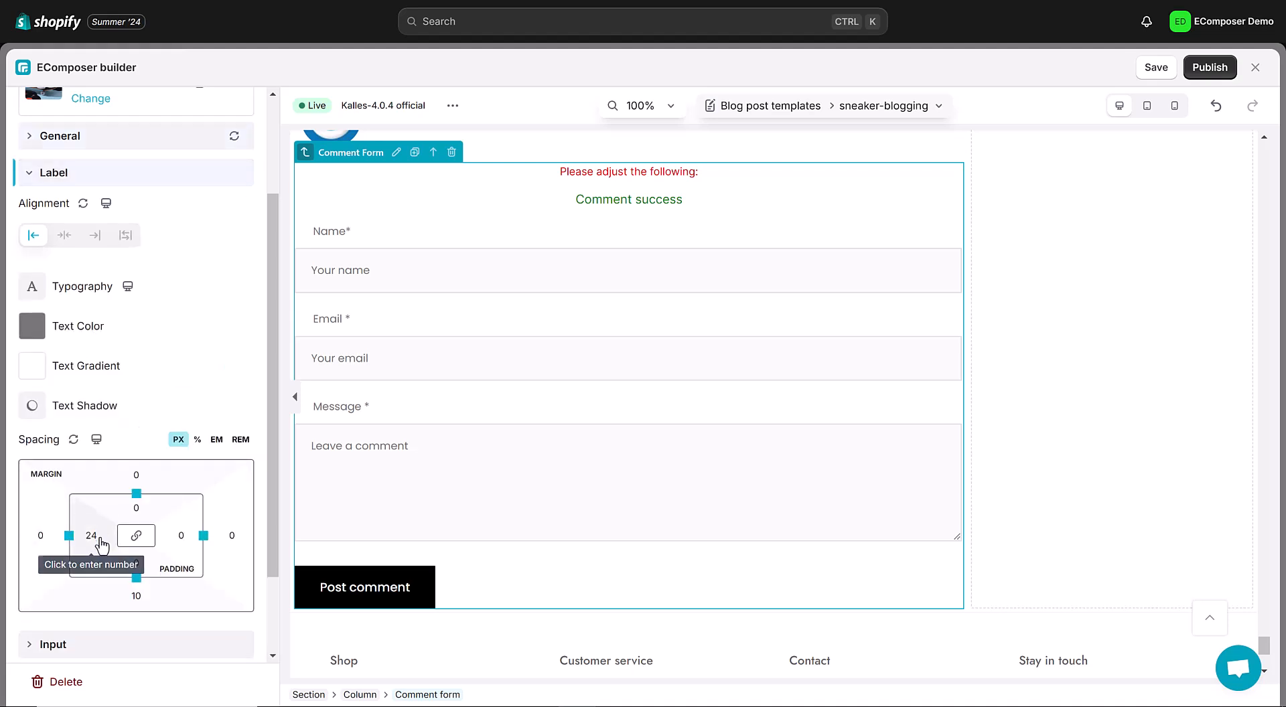
scroll(144, 391, "down", 2)
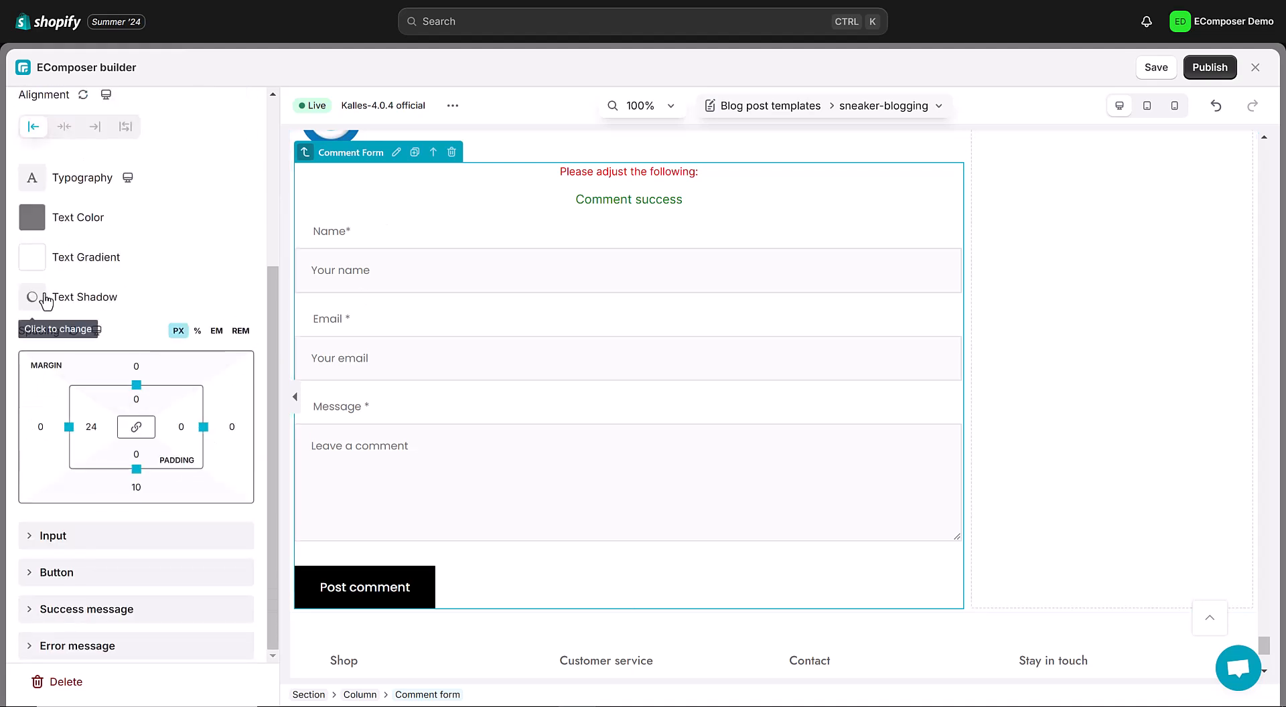
scroll(32, 321, "up", 3)
left_click(32, 370)
type("000")
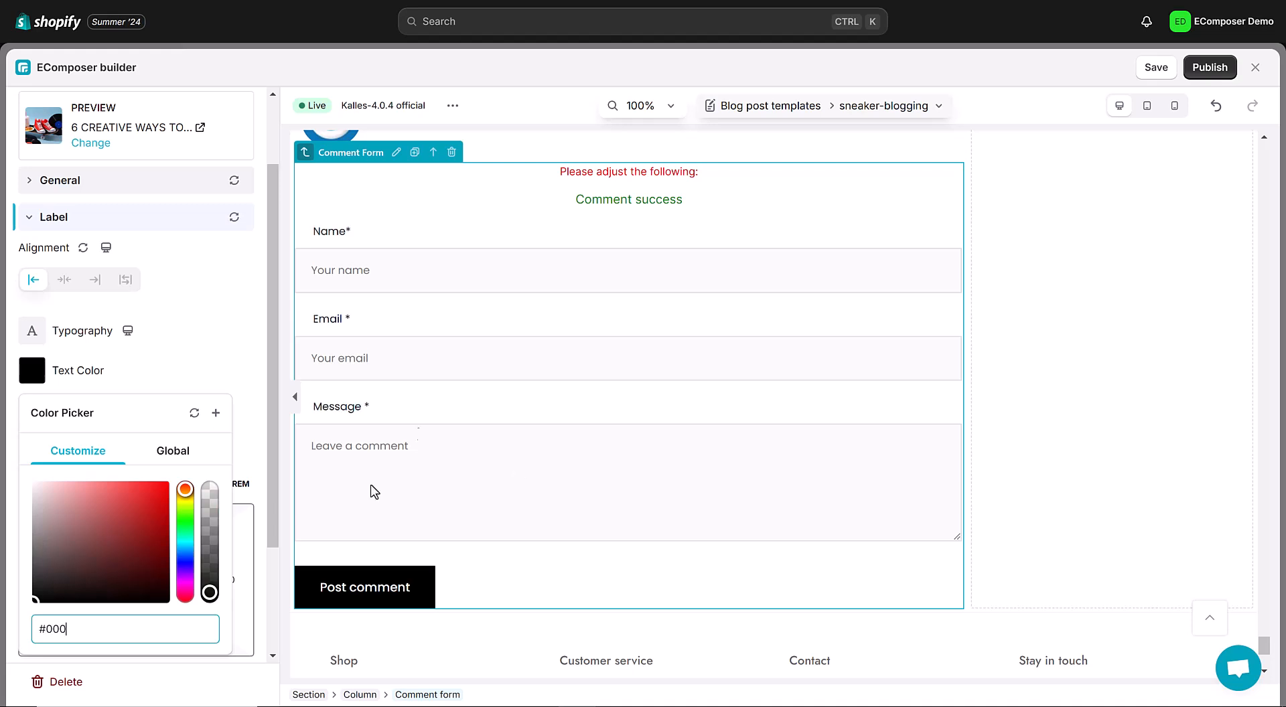
left_click(100, 388)
Set the text color of the comment form's input fields to a light grey, about #bfbfbf.
scroll(67, 469, "down", 3)
left_click(46, 536)
scroll(21, 315, "down", 1)
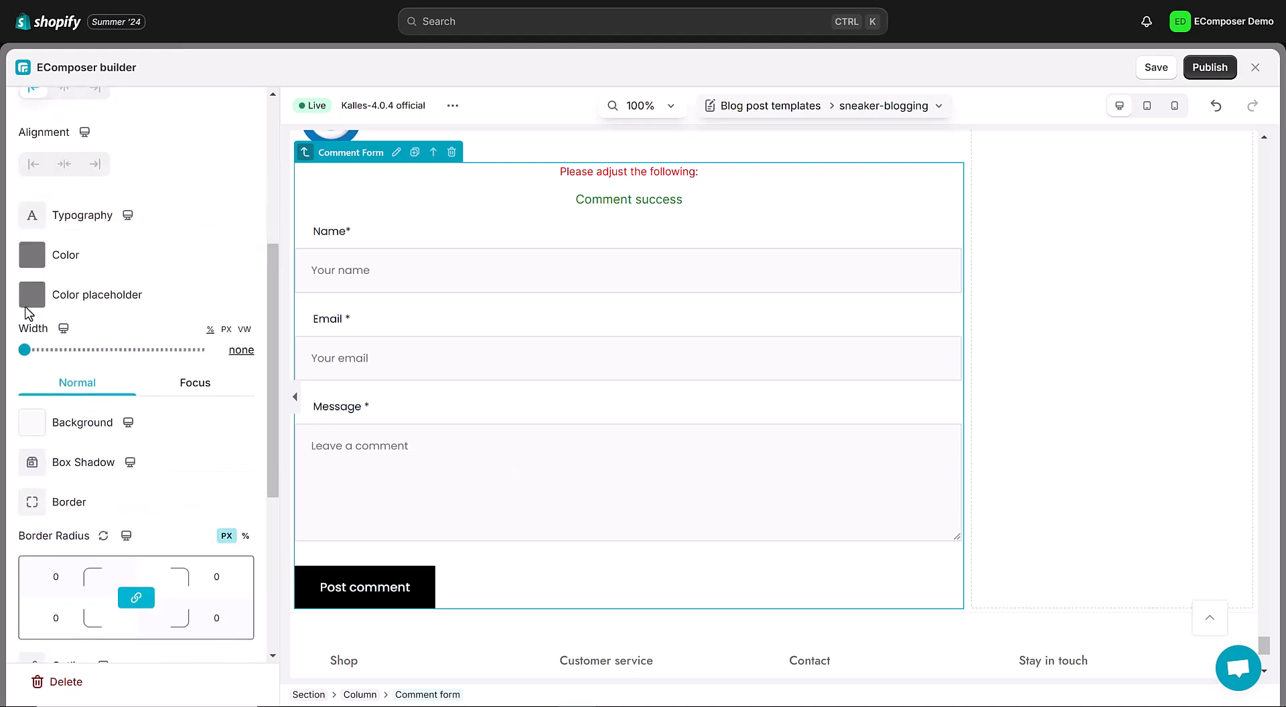
left_click(31, 258)
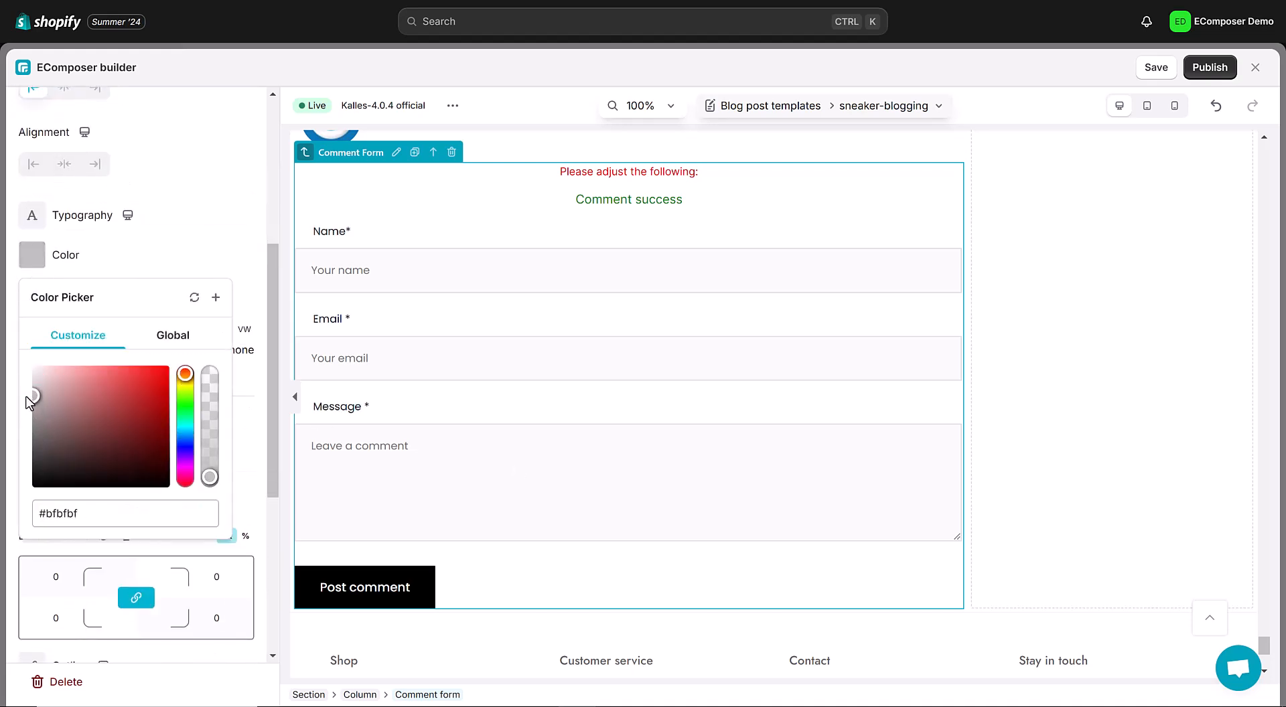
left_click(14, 385)
left_click(319, 364)
Set the input fields' Focus background to a pale tint of the blue #00a2bc and test it on the Email field.
scroll(188, 313, "down", 1)
left_click(190, 310)
left_click(32, 347)
left_click(41, 441)
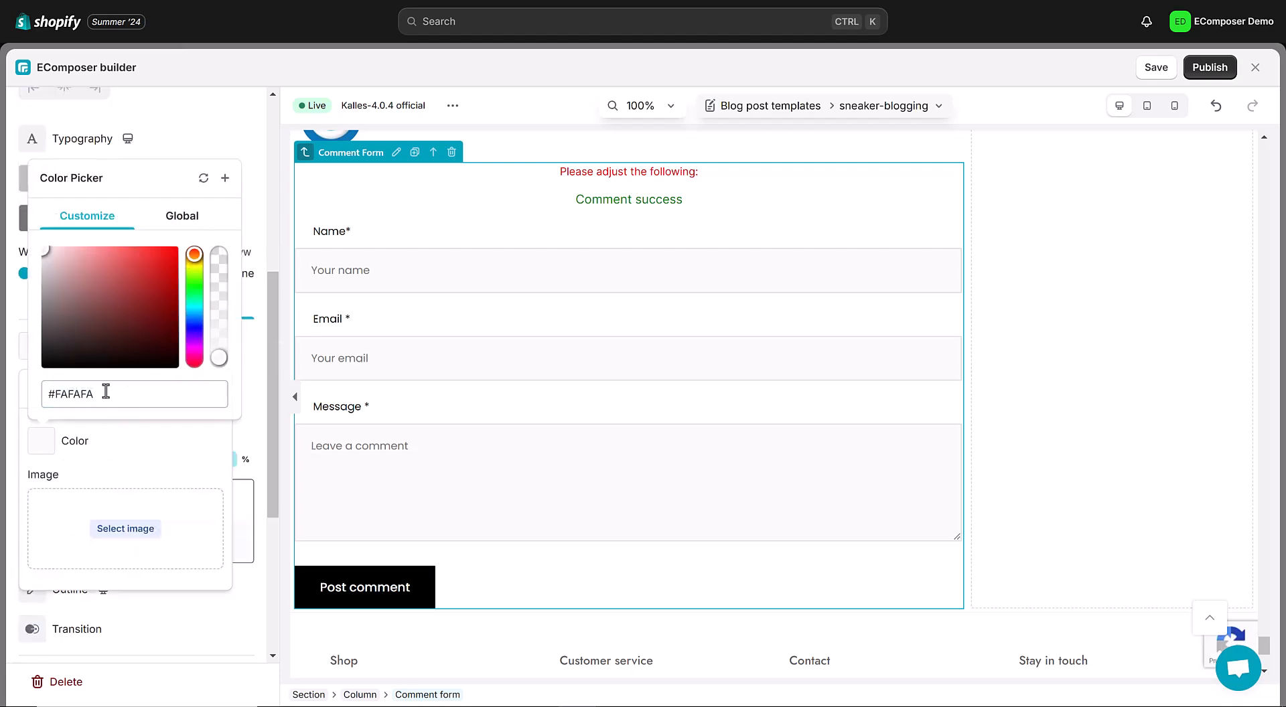
type("#00bcd4")
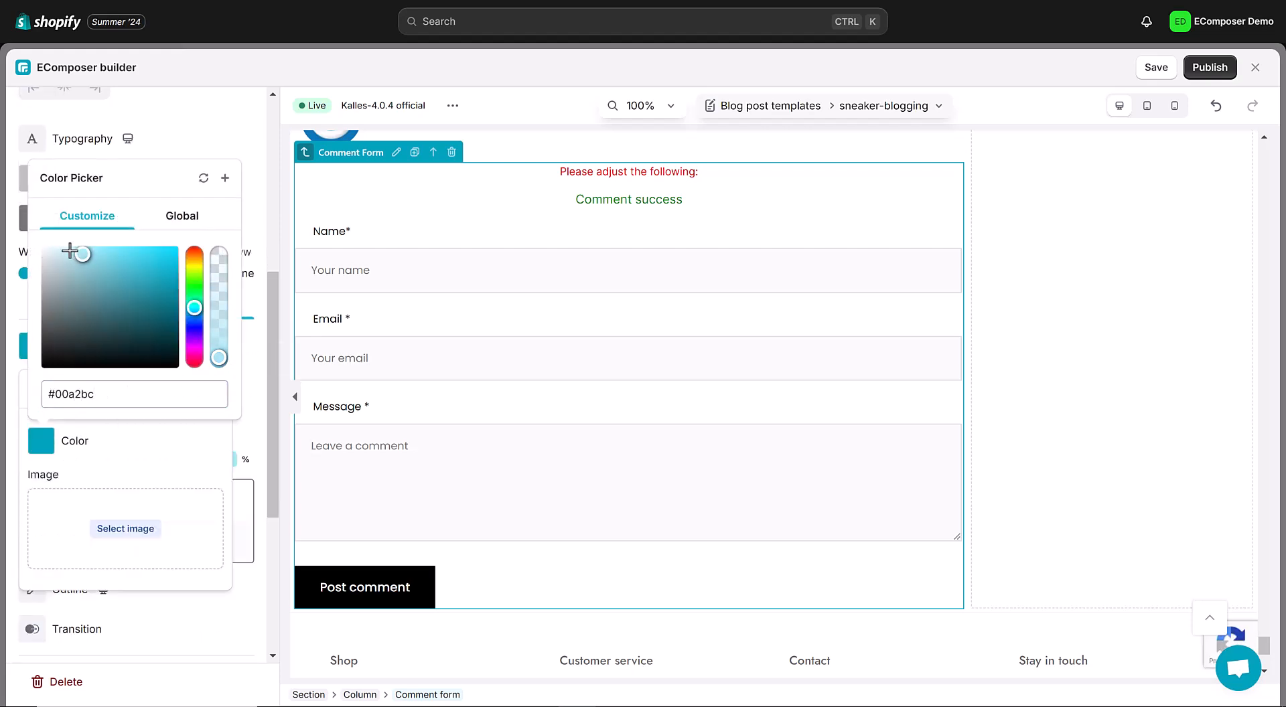
left_click(55, 247)
left_click(357, 447)
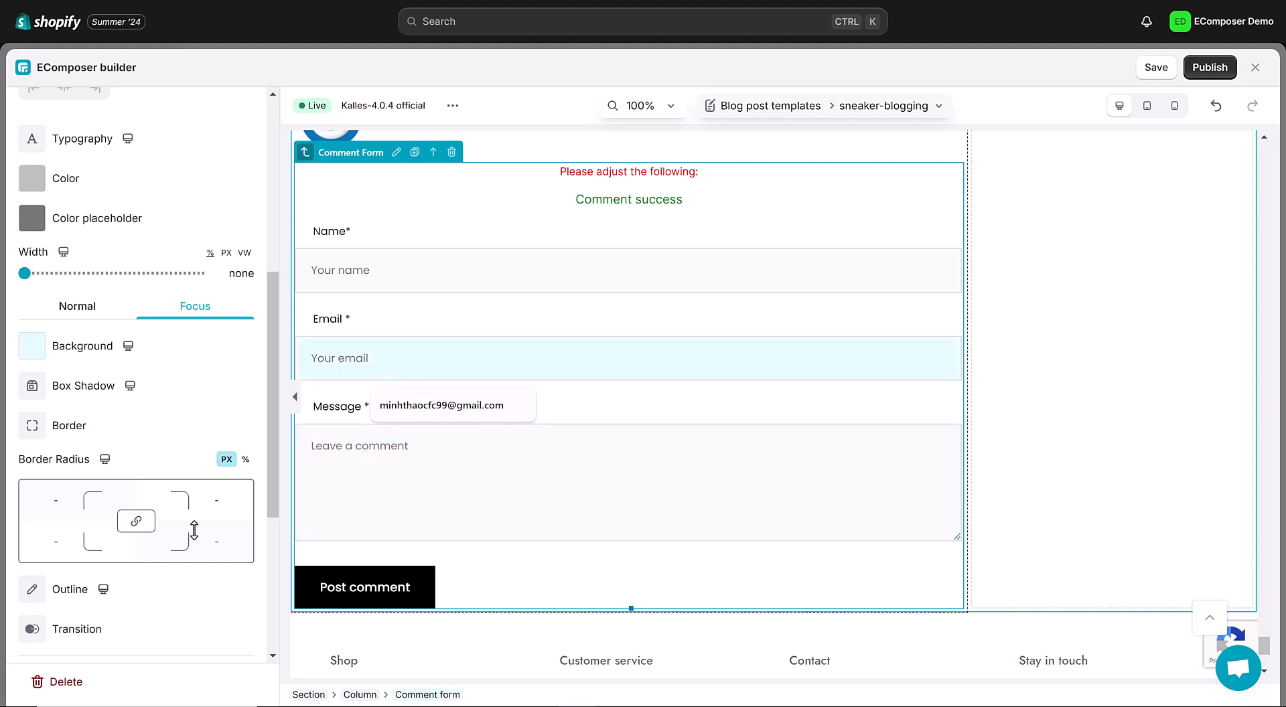
Set the Normal background color of the comment form's Post comment button to #00a2bc.
scroll(40, 573, "down", 5)
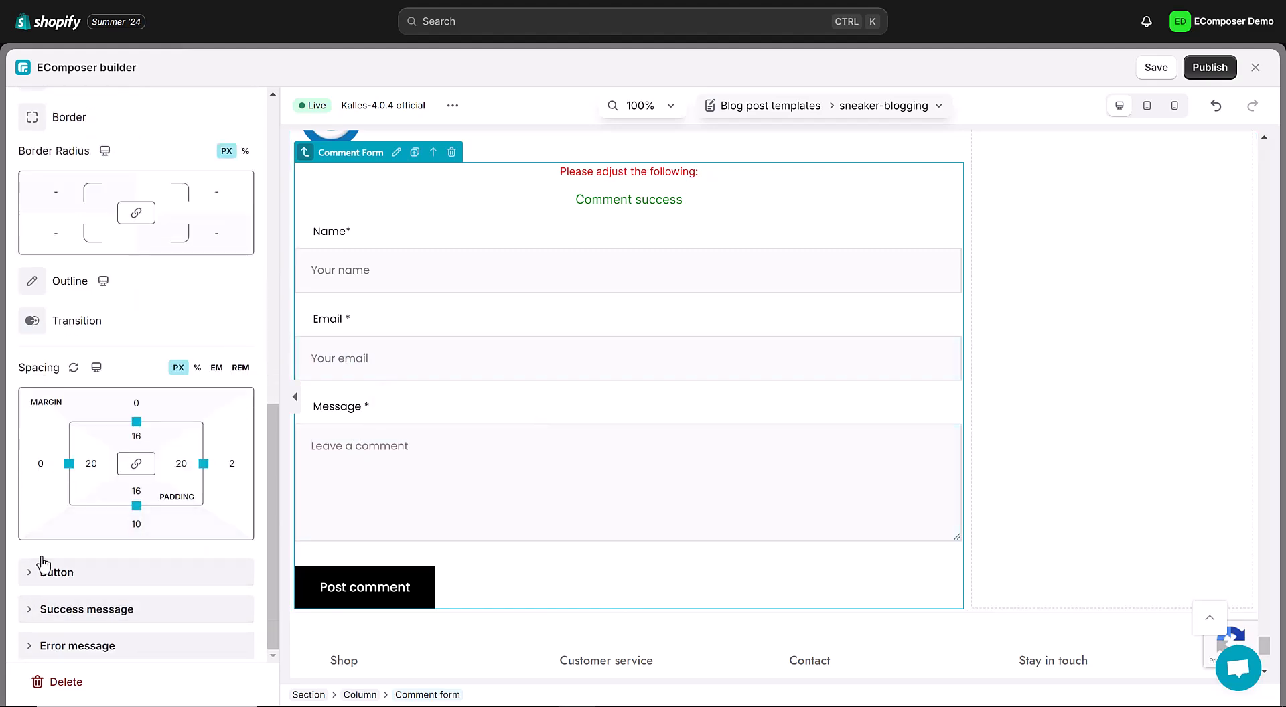
left_click(29, 583)
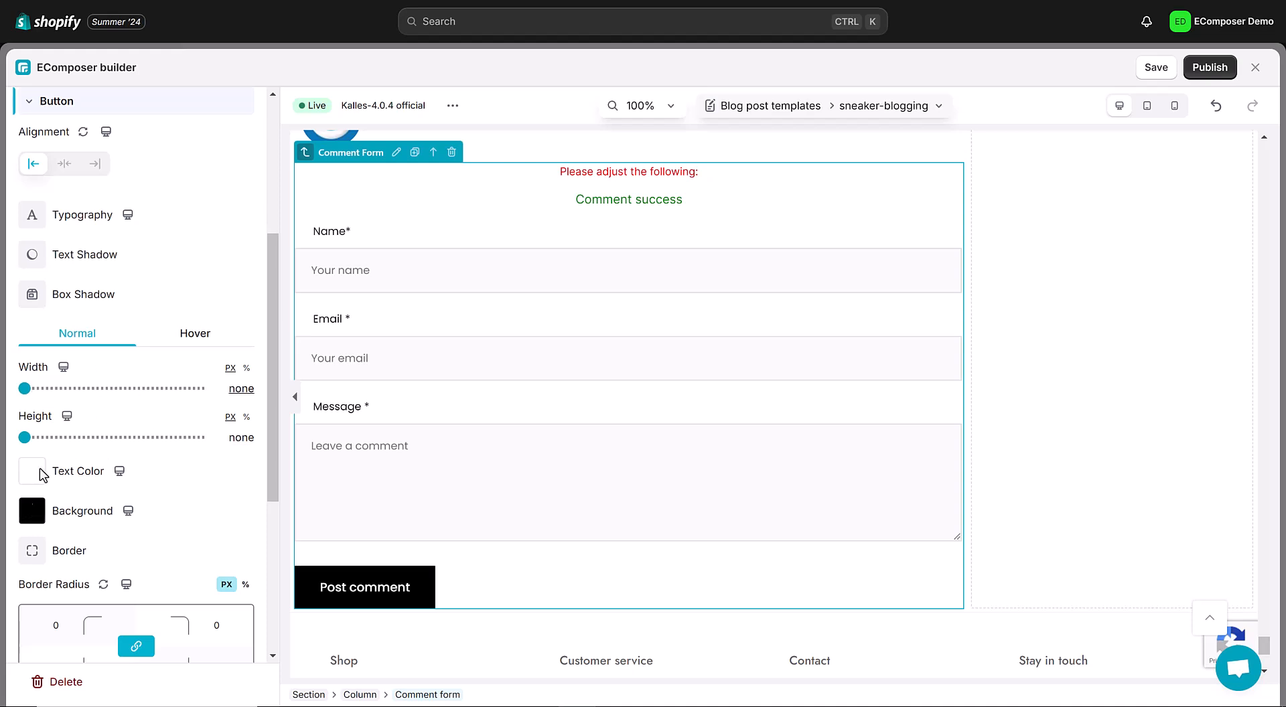
left_click(29, 519)
left_click(41, 341)
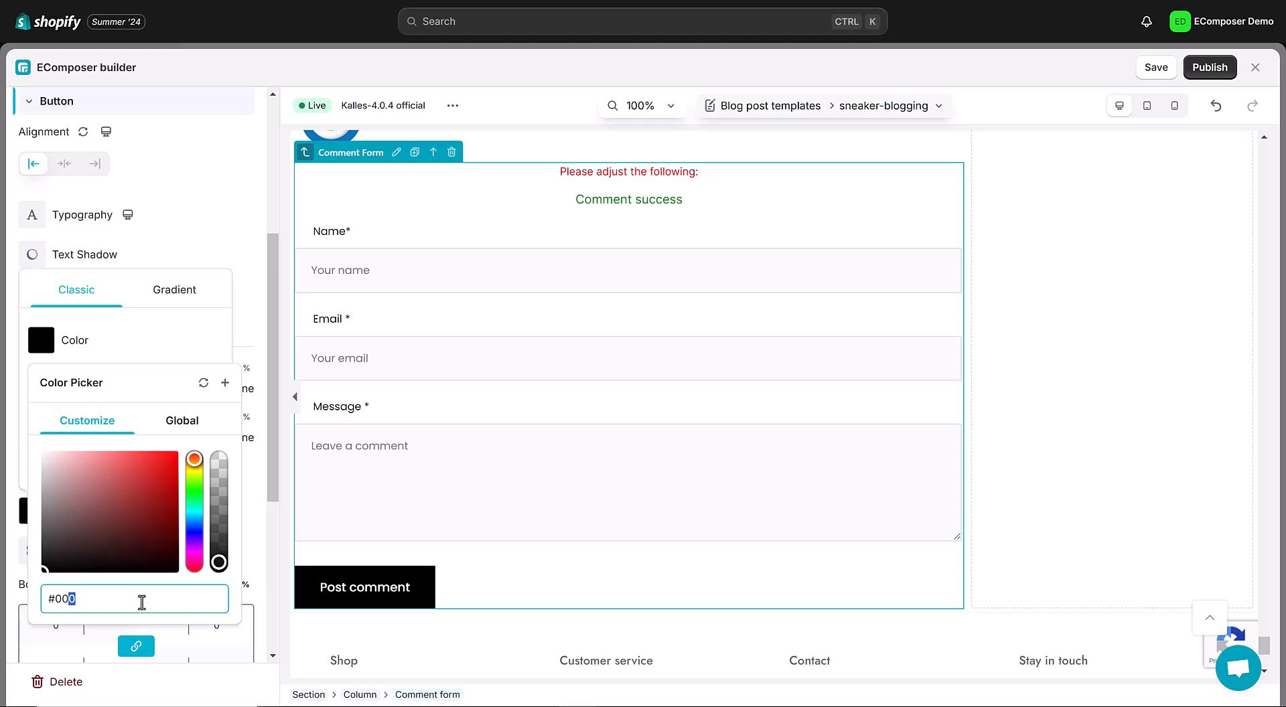
type("a2bc")
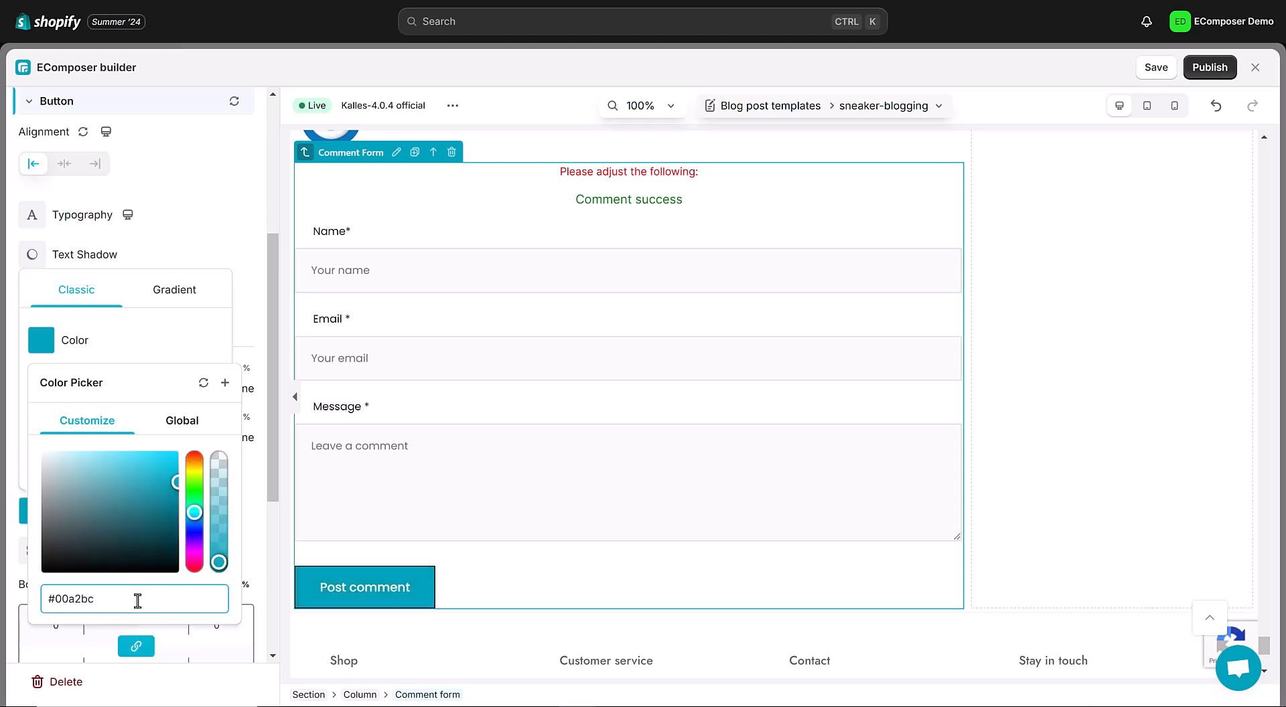
left_click(196, 277)
left_click(206, 516)
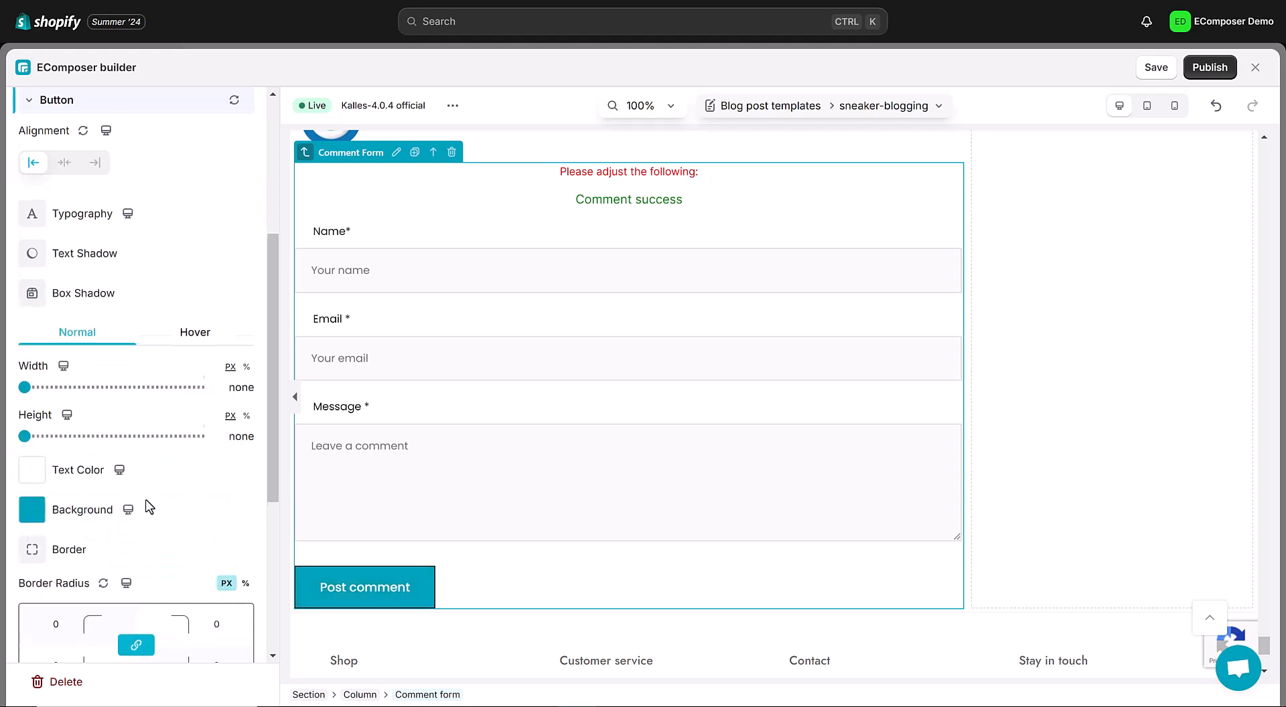
Round all corners of the Post comment button with a 30 px border radius.
scroll(78, 502, "down", 4)
left_click(57, 399)
left_click(102, 465)
left_click(184, 316)
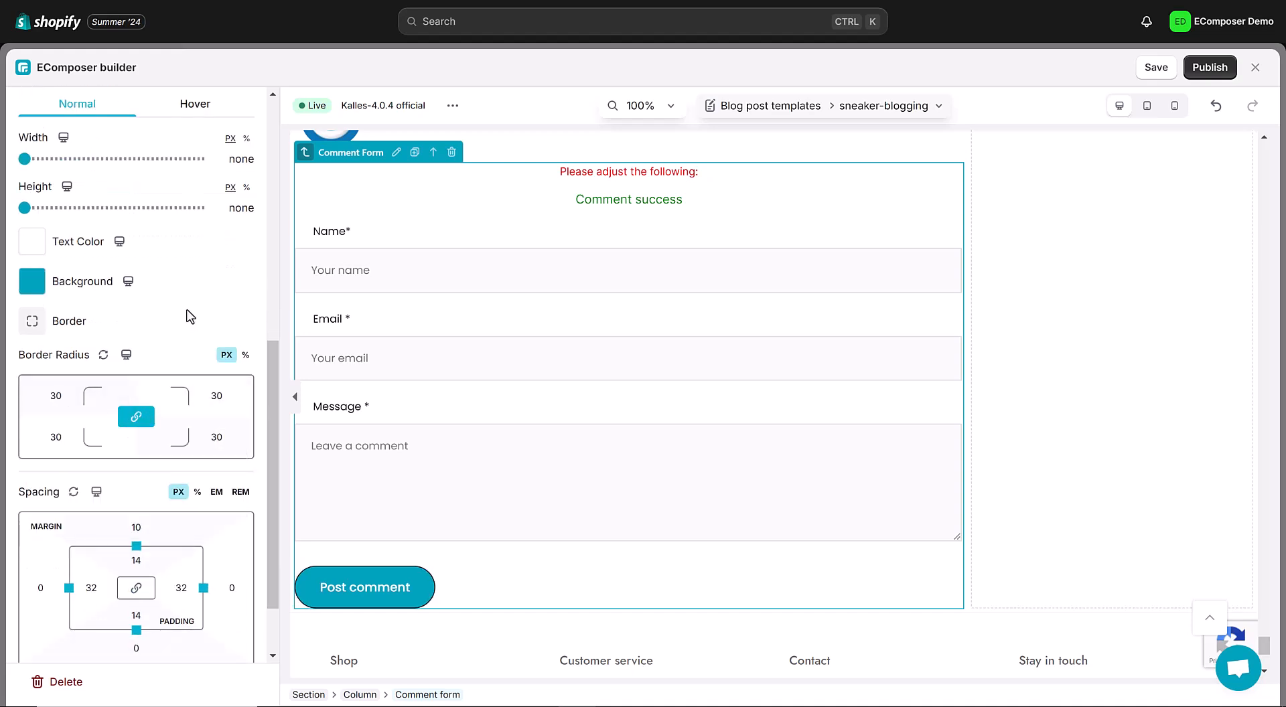
Change the Post comment button's border style to Default to remove its solid outline.
scroll(115, 465, "down", 2)
scroll(40, 322, "up", 2)
left_click(37, 313)
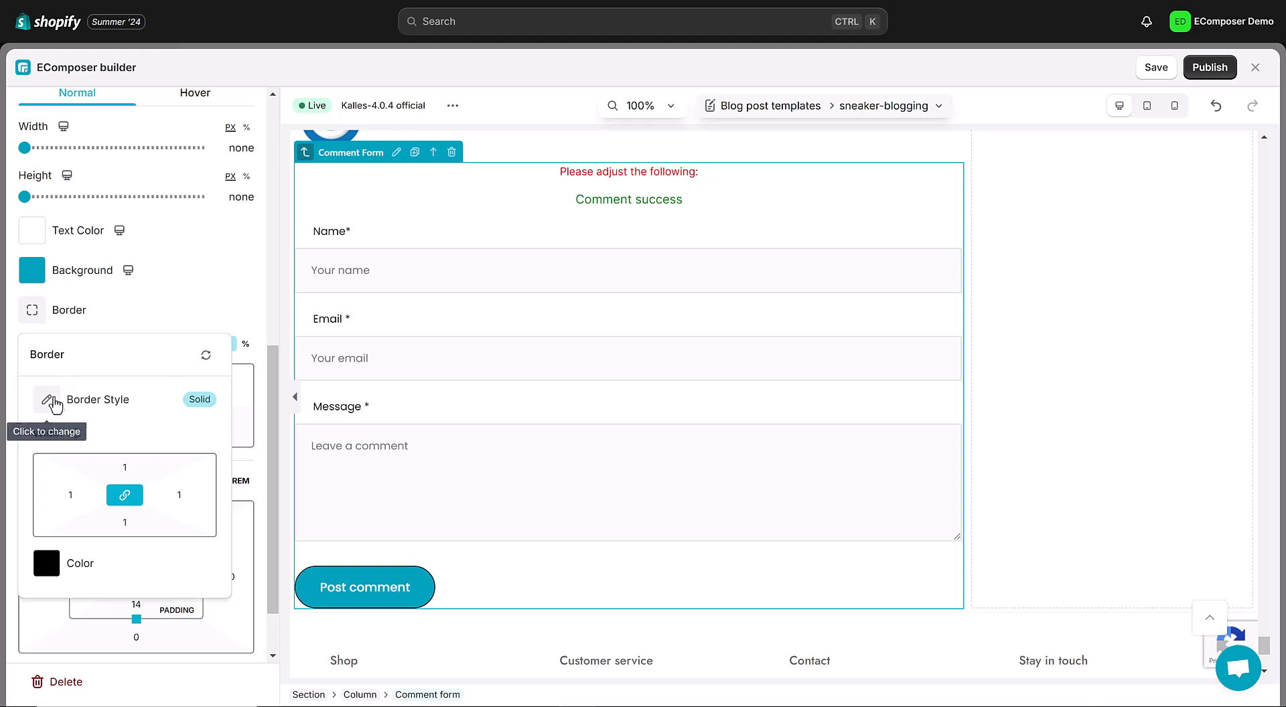
left_click(54, 402)
left_click(72, 447)
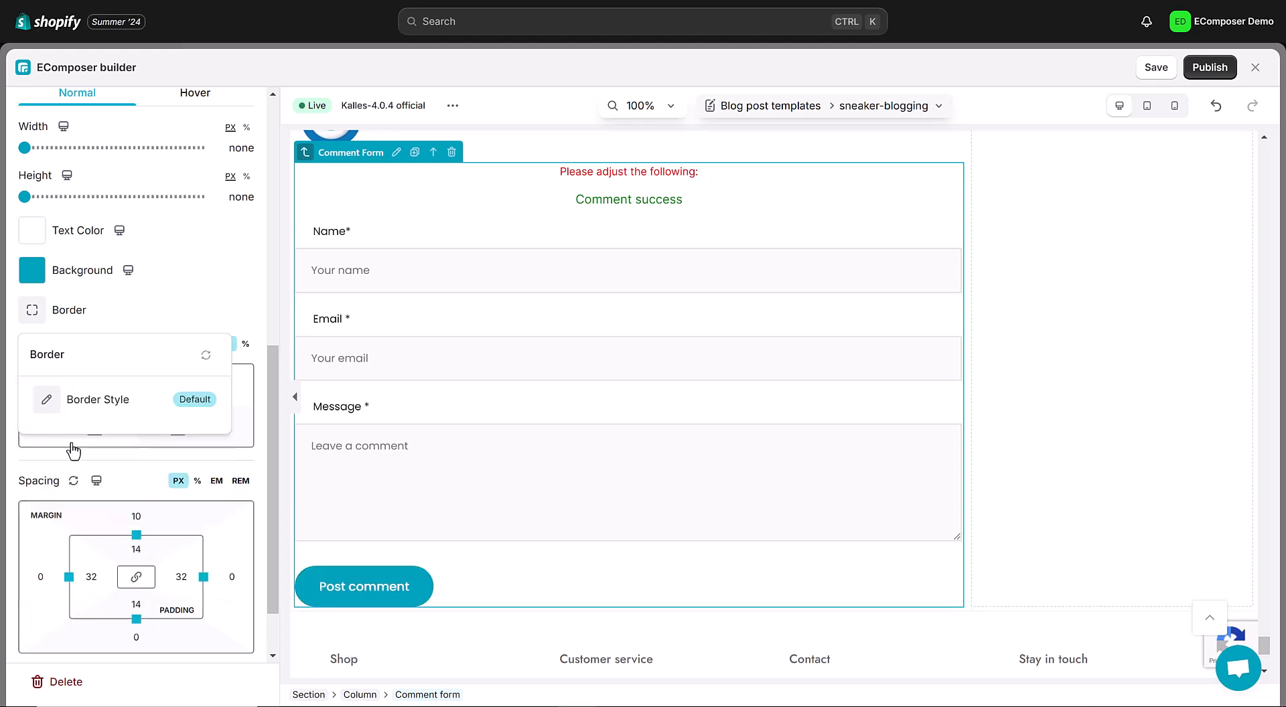
left_click(169, 305)
Set the Post comment button's Hover background color to #000.
scroll(198, 203, "up", 2)
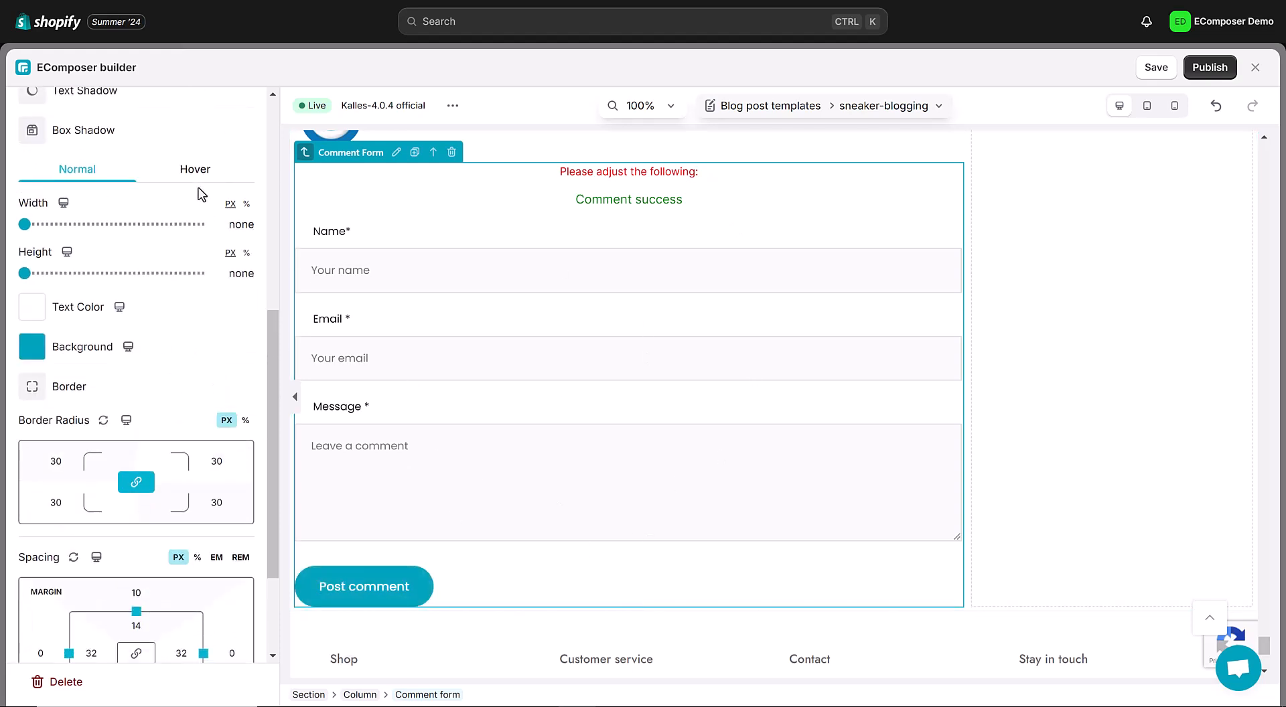
left_click(195, 171)
left_click(34, 348)
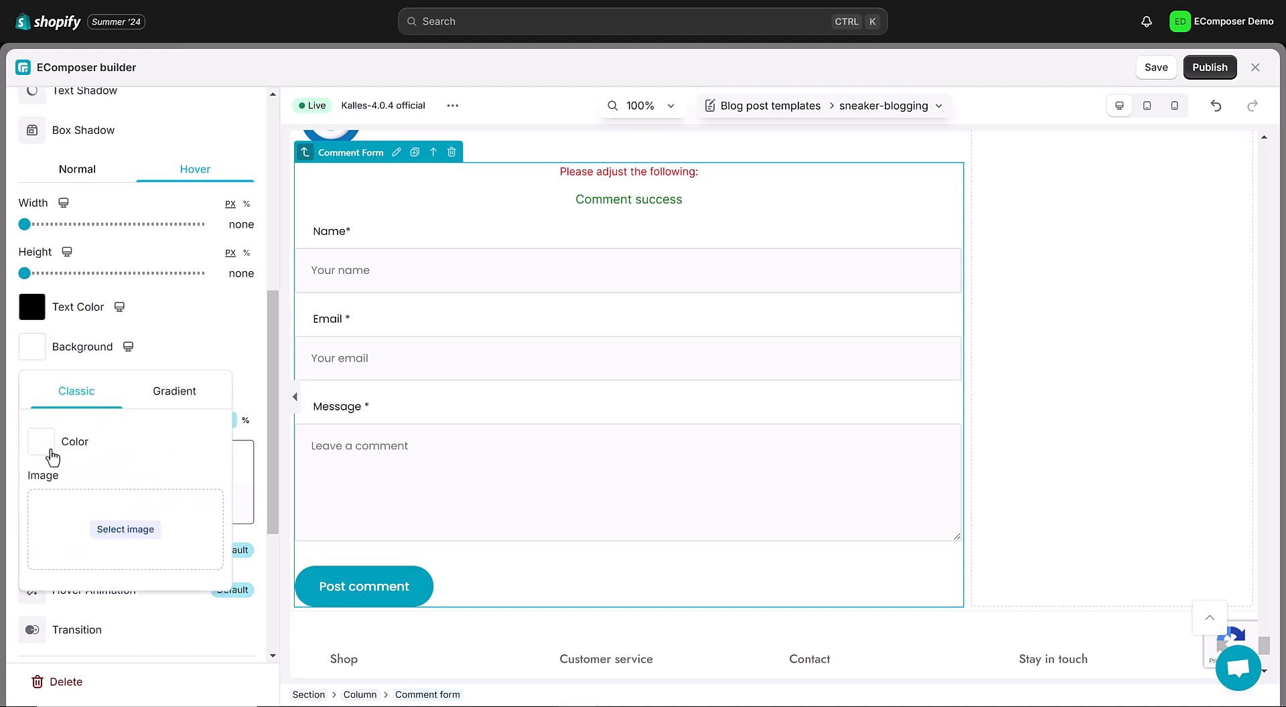
left_click(42, 443)
left_click(87, 394)
key("BackSpace")
key("BackSpace")
key("BackSpace")
type("000")
left_click(192, 37)
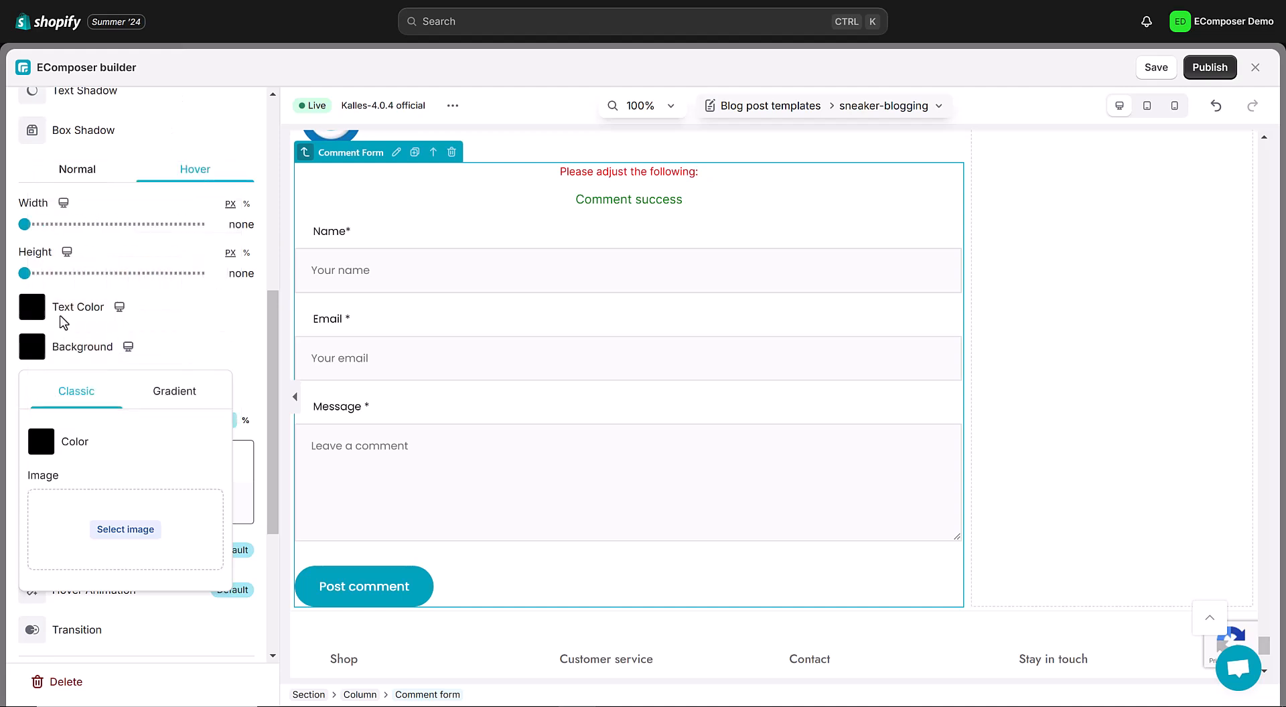
Set the Post comment button's Hover text color to #fff.
left_click(32, 310)
left_click(32, 311)
key("BackSpace")
key("BackSpace")
key("BackSpace")
type("fff")
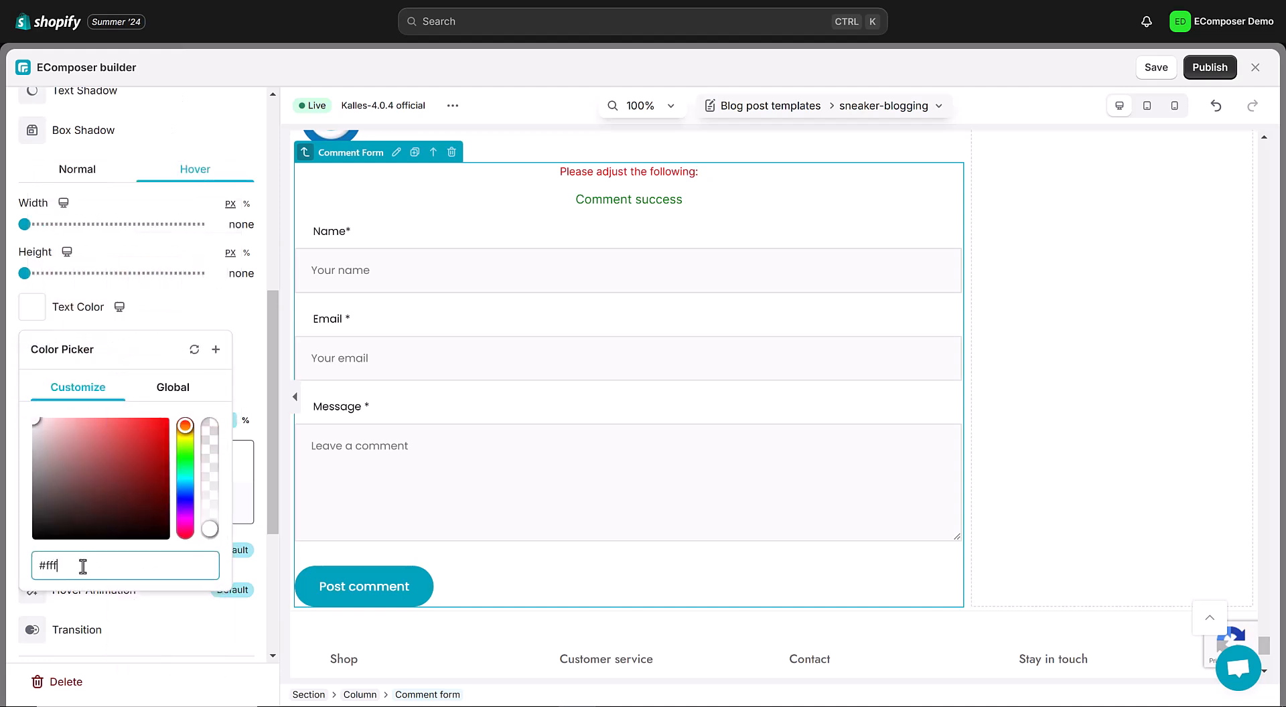
left_click(186, 297)
Align the comment form's success message to the left and set its text color to #00a2bc.
scroll(170, 516, "down", 4)
scroll(170, 516, "down", 1)
left_click(39, 610)
left_click(34, 238)
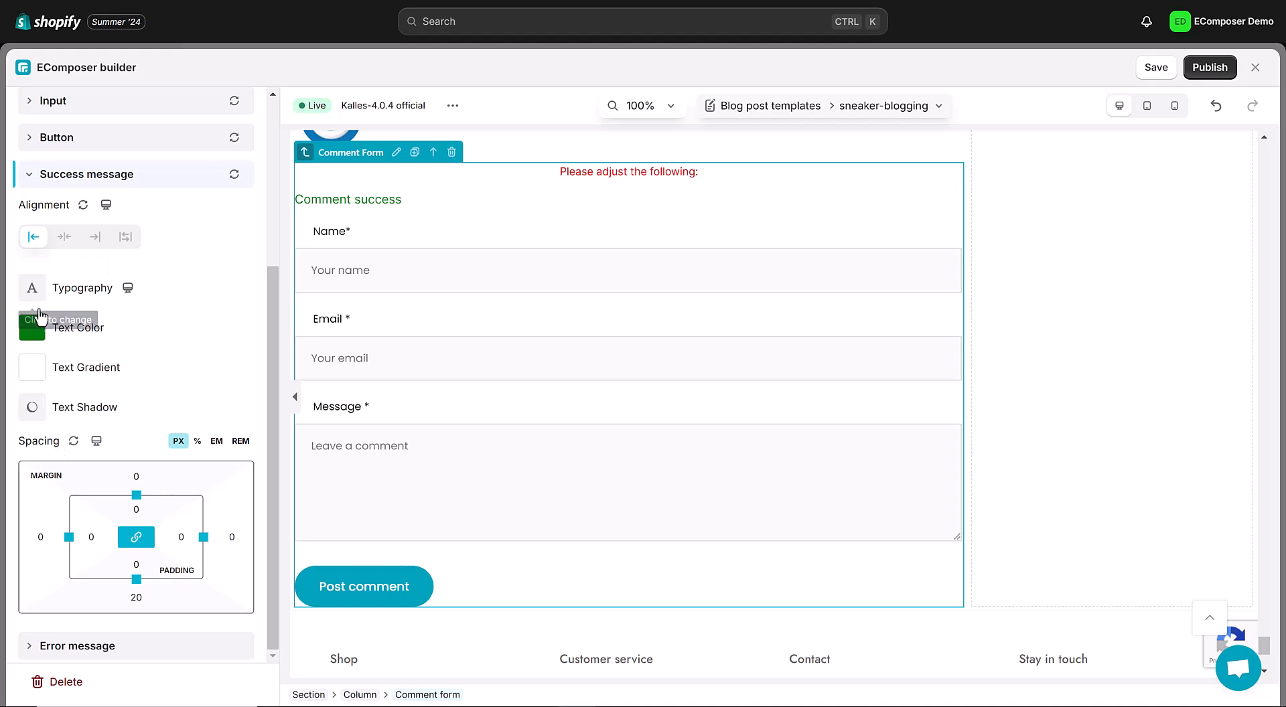
left_click(33, 328)
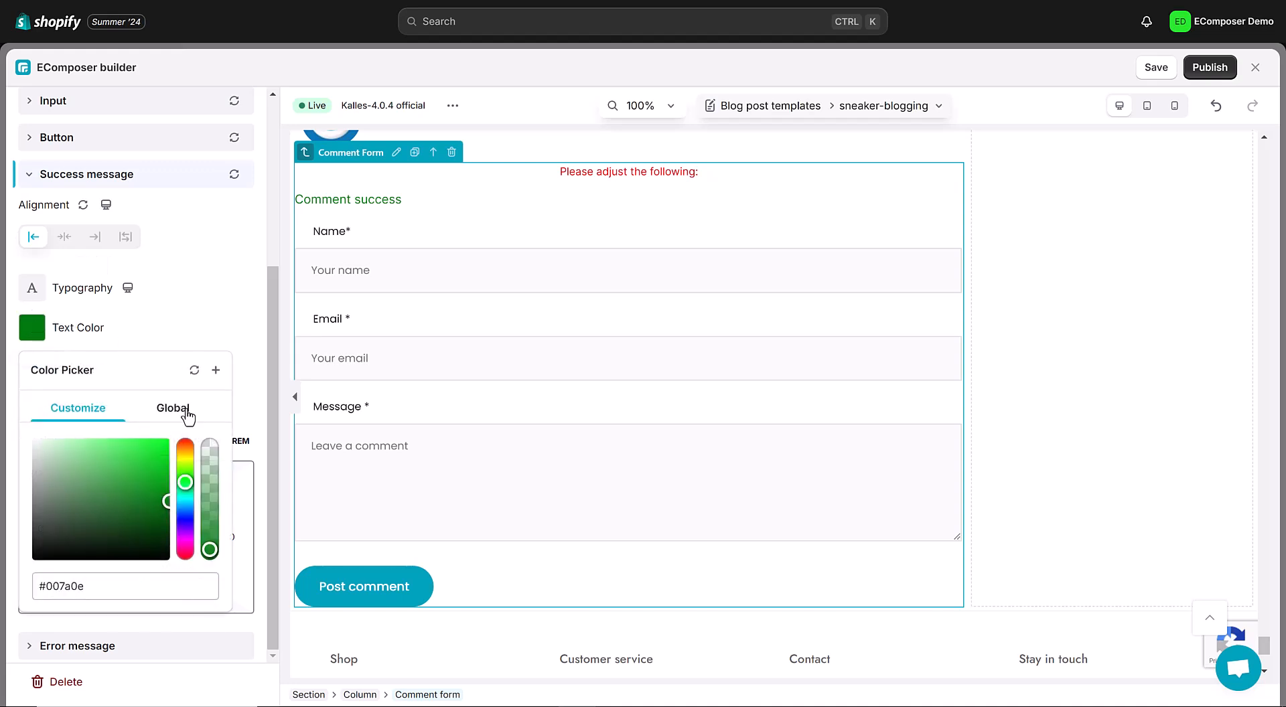
type("00a2bc")
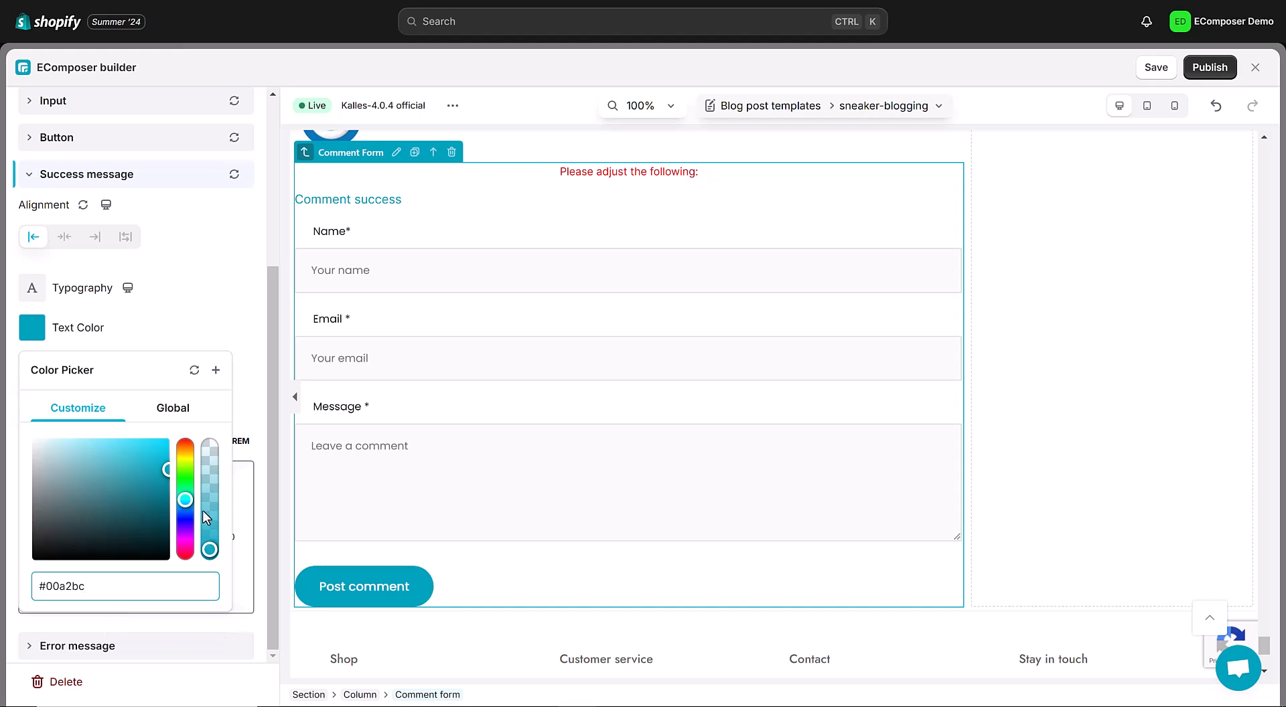
left_click(225, 277)
Align the comment form's error message to the left and leave the form's settings.
left_click(27, 645)
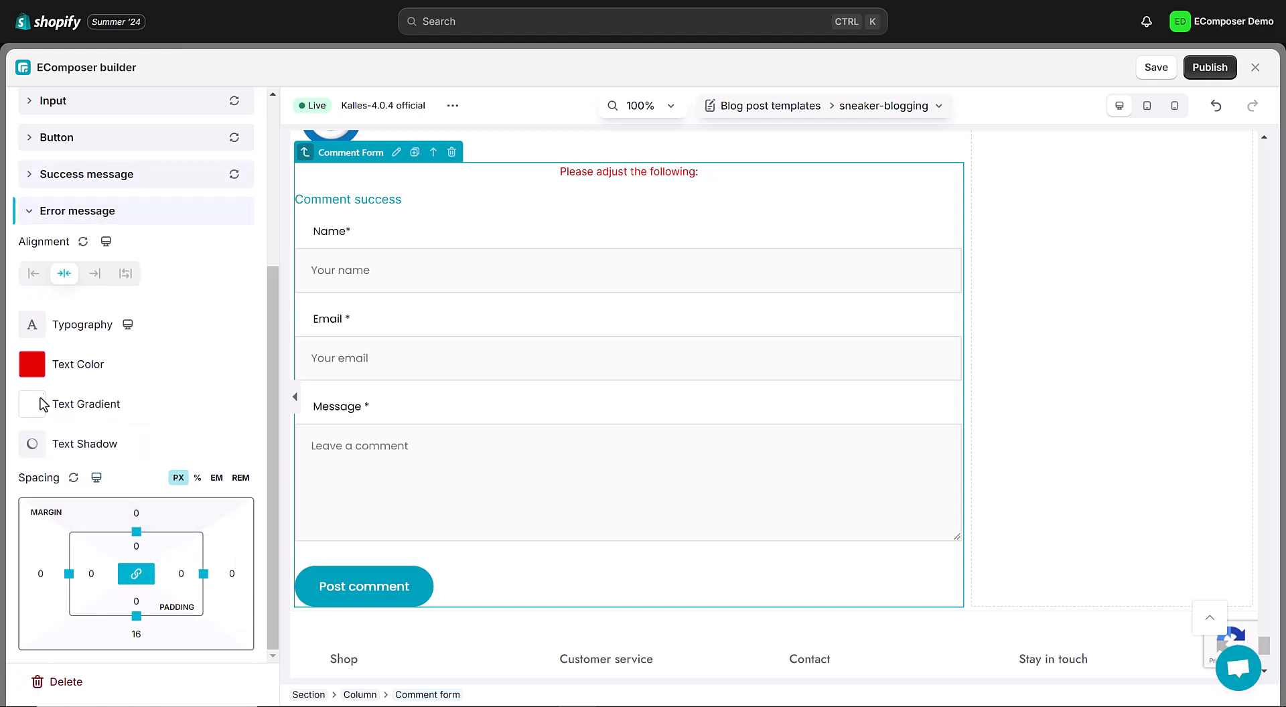
left_click(32, 274)
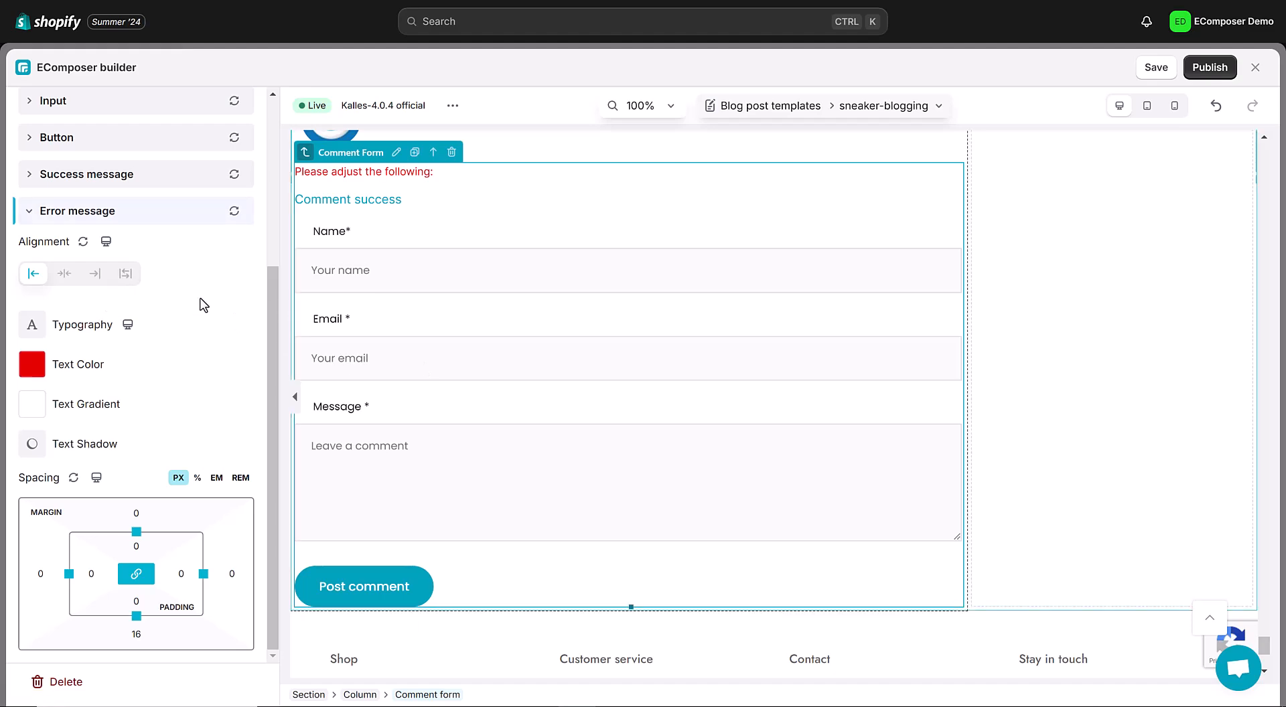
scroll(174, 346, "up", 5)
left_click(27, 106)
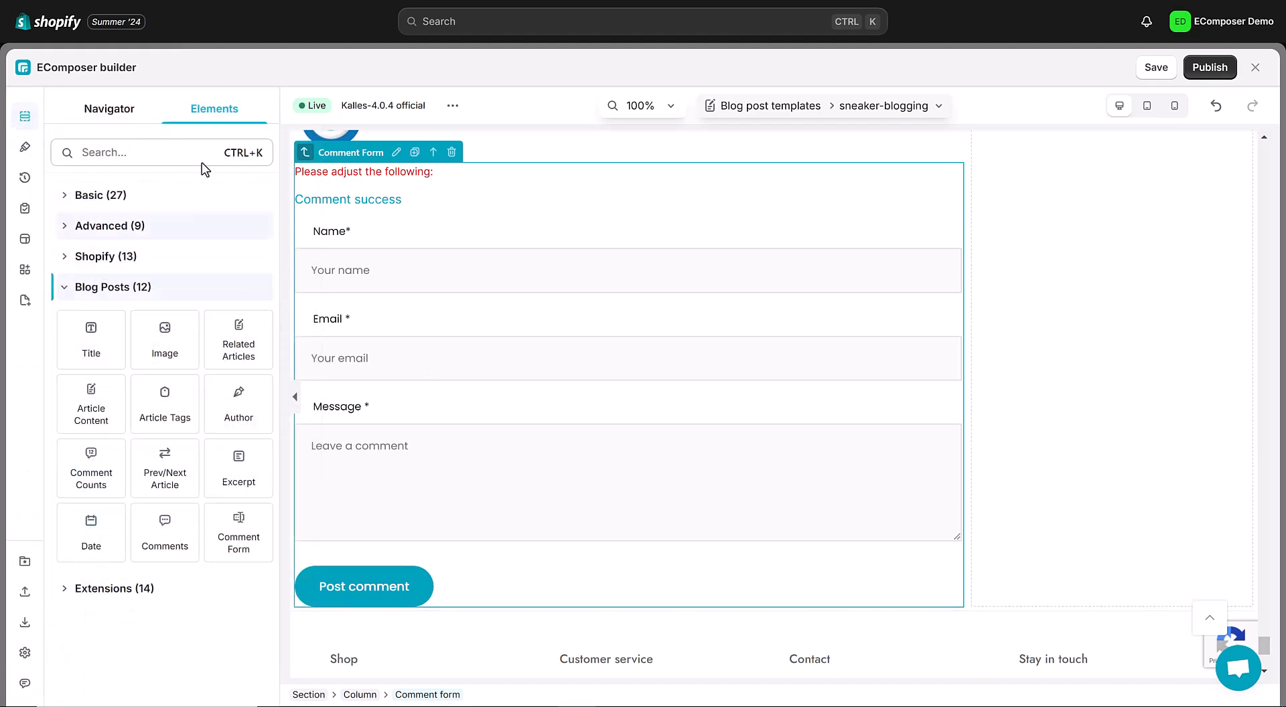
Add a Heading element between the post navigation and the comment list with the text "Comments".
scroll(405, 382, "up", 5)
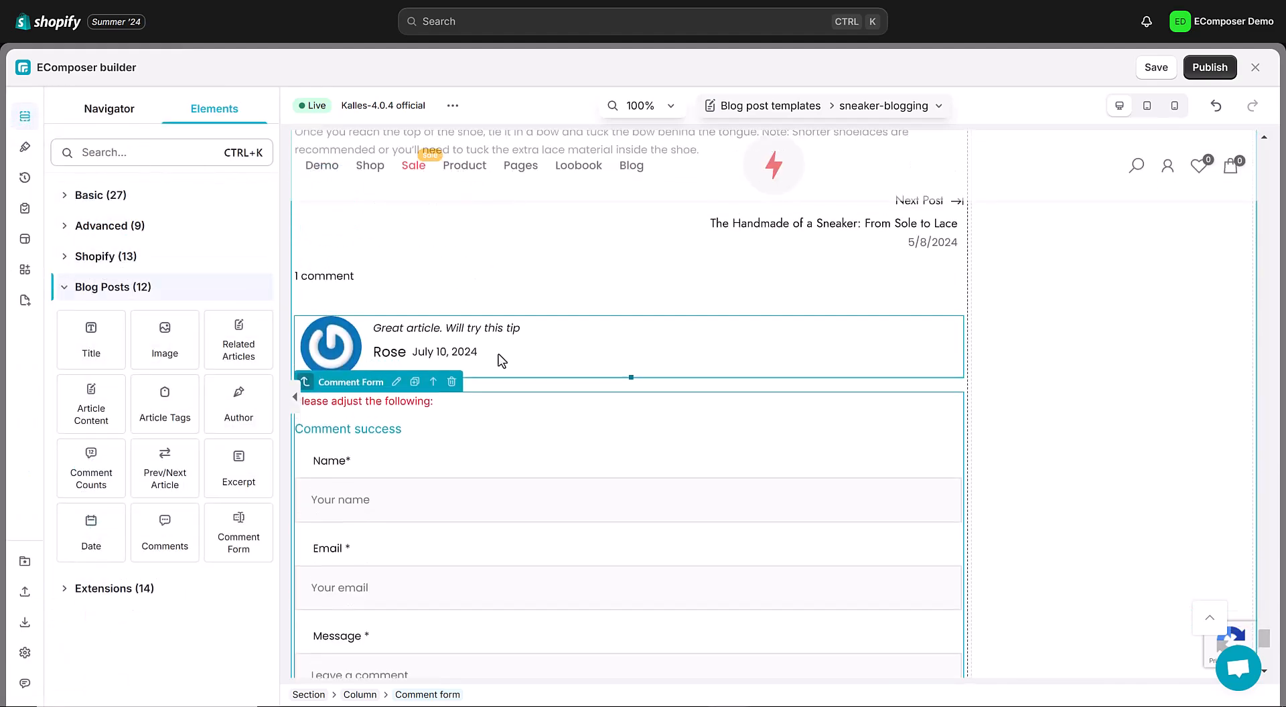
left_click(73, 202)
left_click_drag(167, 267, 369, 375)
triple_click(115, 319)
type("Comments")
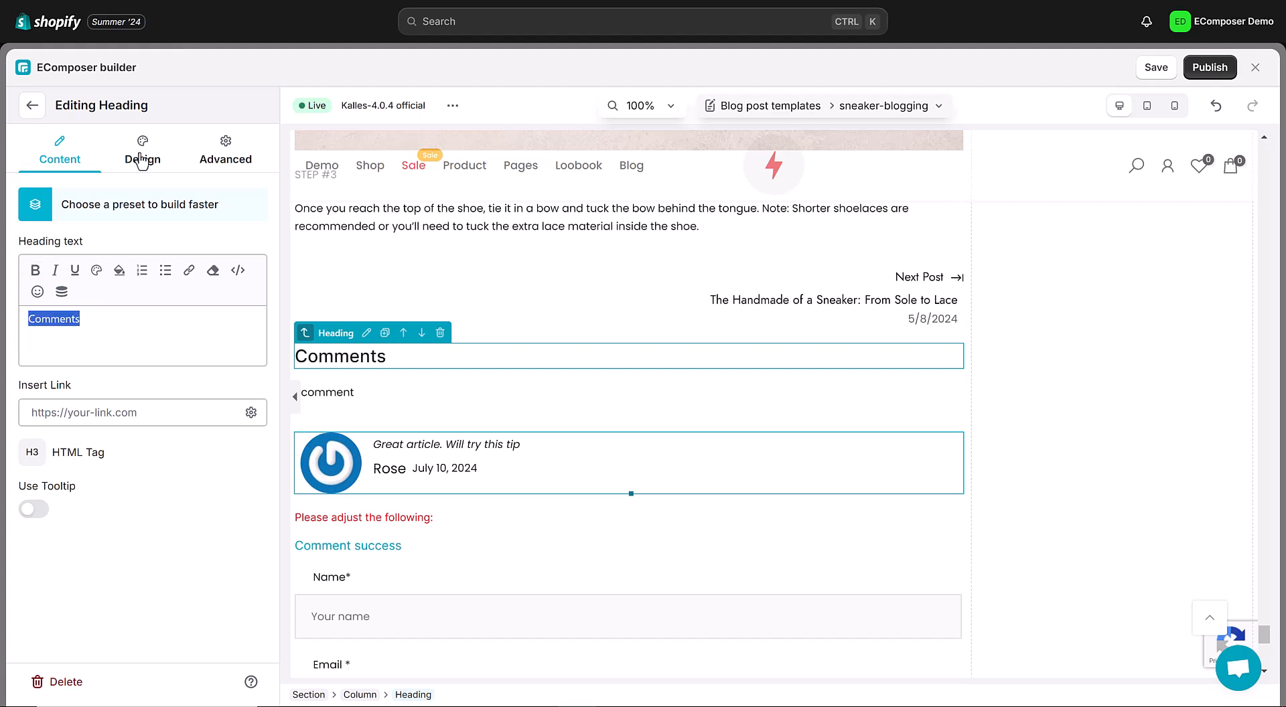
Set the Comments heading's typography to size 32 px and weight 700.
left_click(141, 160)
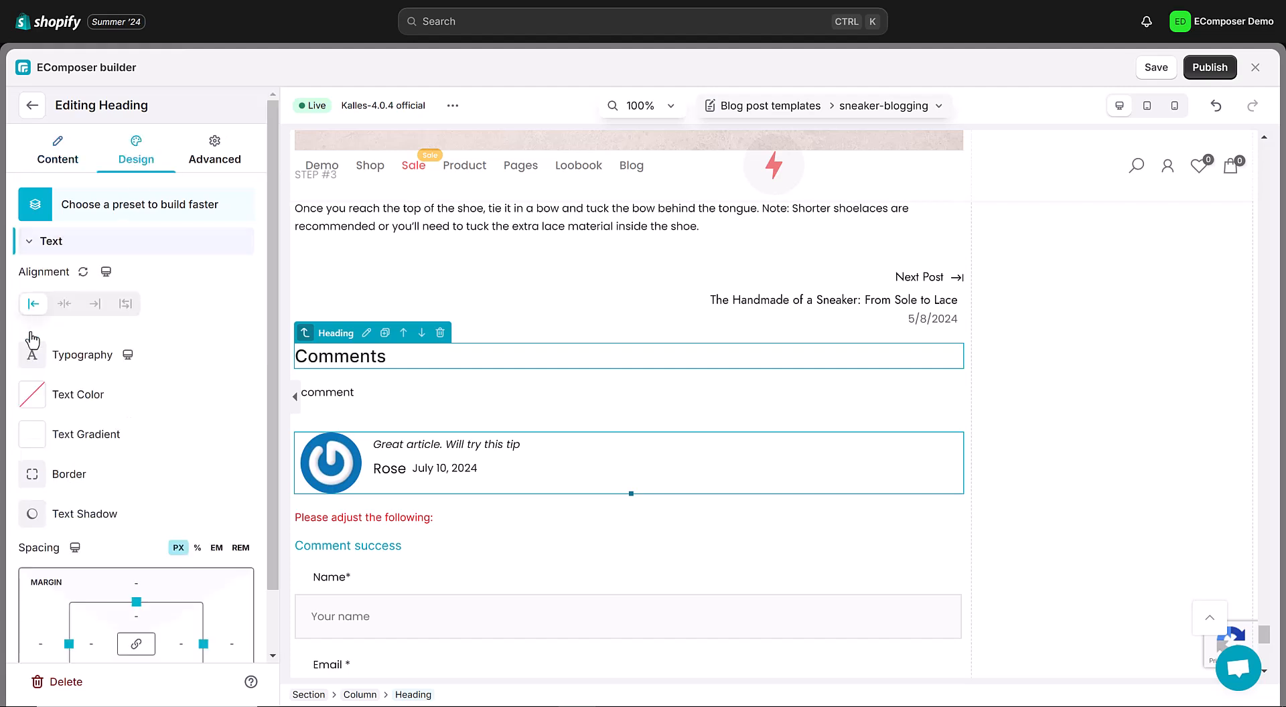
left_click(32, 355)
left_click(170, 435)
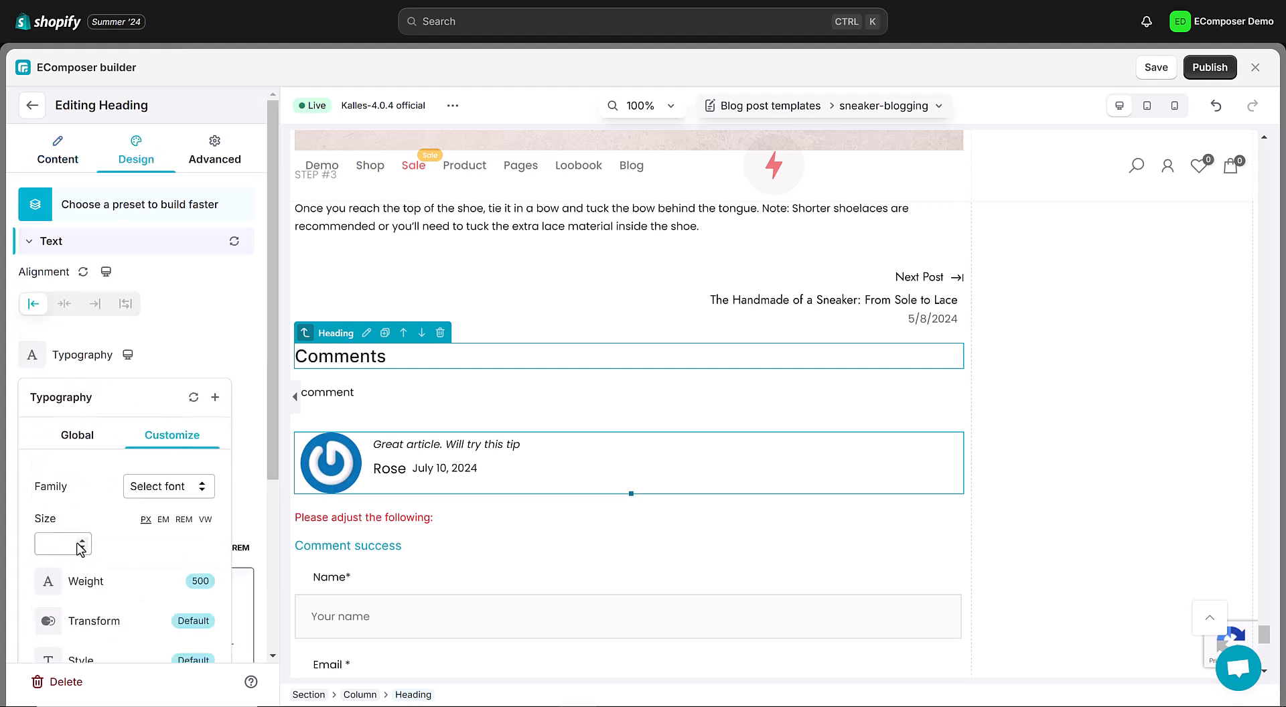
scroll(71, 546, "down", 1)
left_click(54, 468)
type("50")
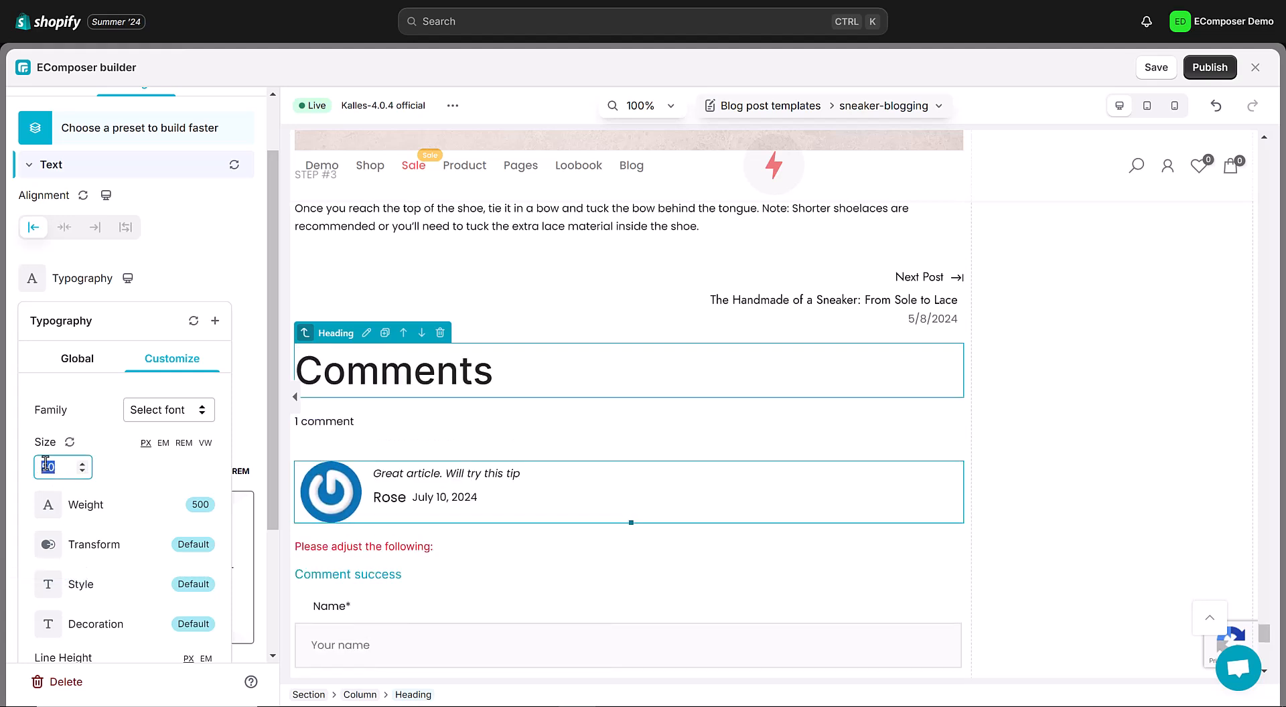
type("32")
left_click(59, 511)
scroll(53, 436, "down", 1)
left_click(60, 414)
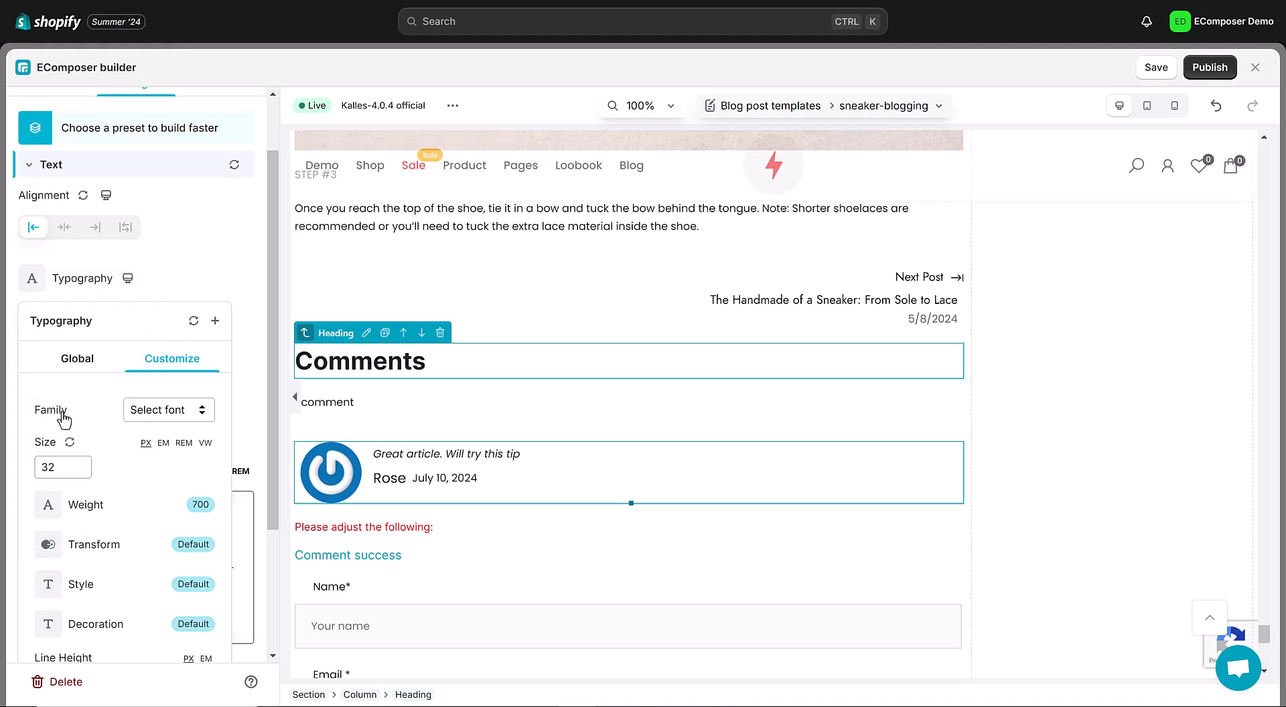
Change the Comments heading's font family to the Google font Poppins.
left_click(199, 412)
left_click(152, 392)
type("pop")
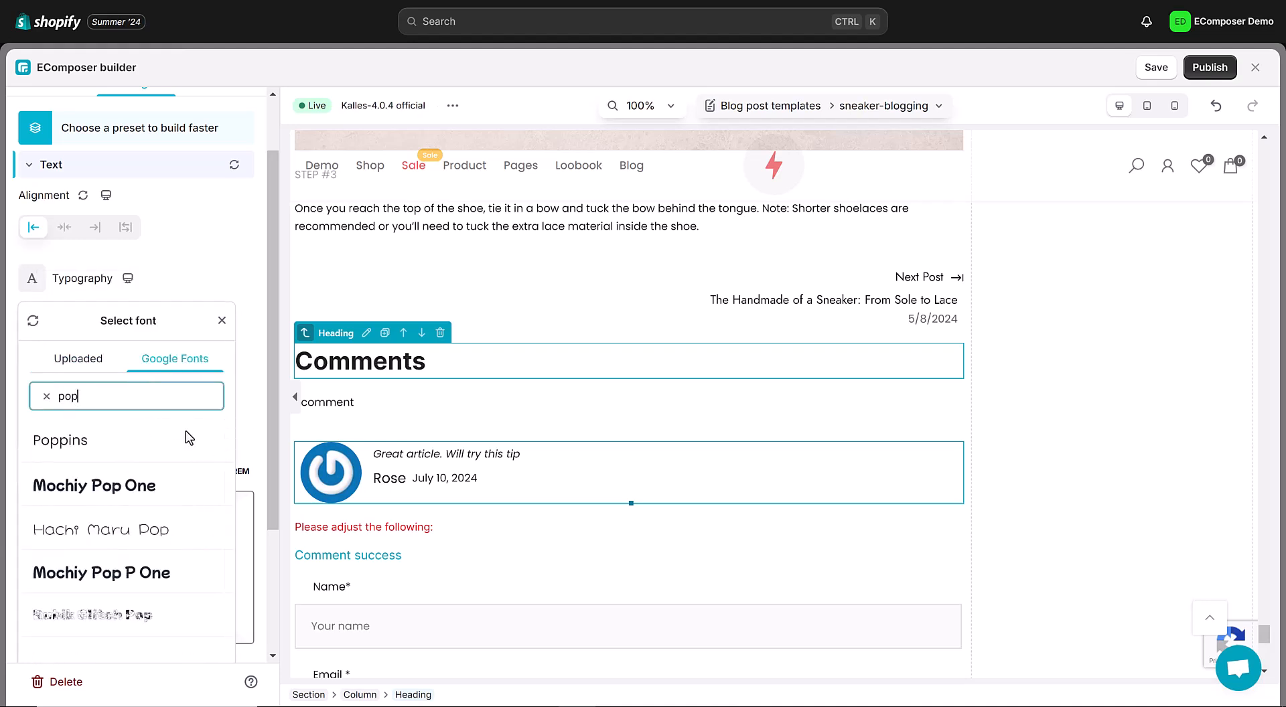
left_click(199, 443)
left_click(209, 279)
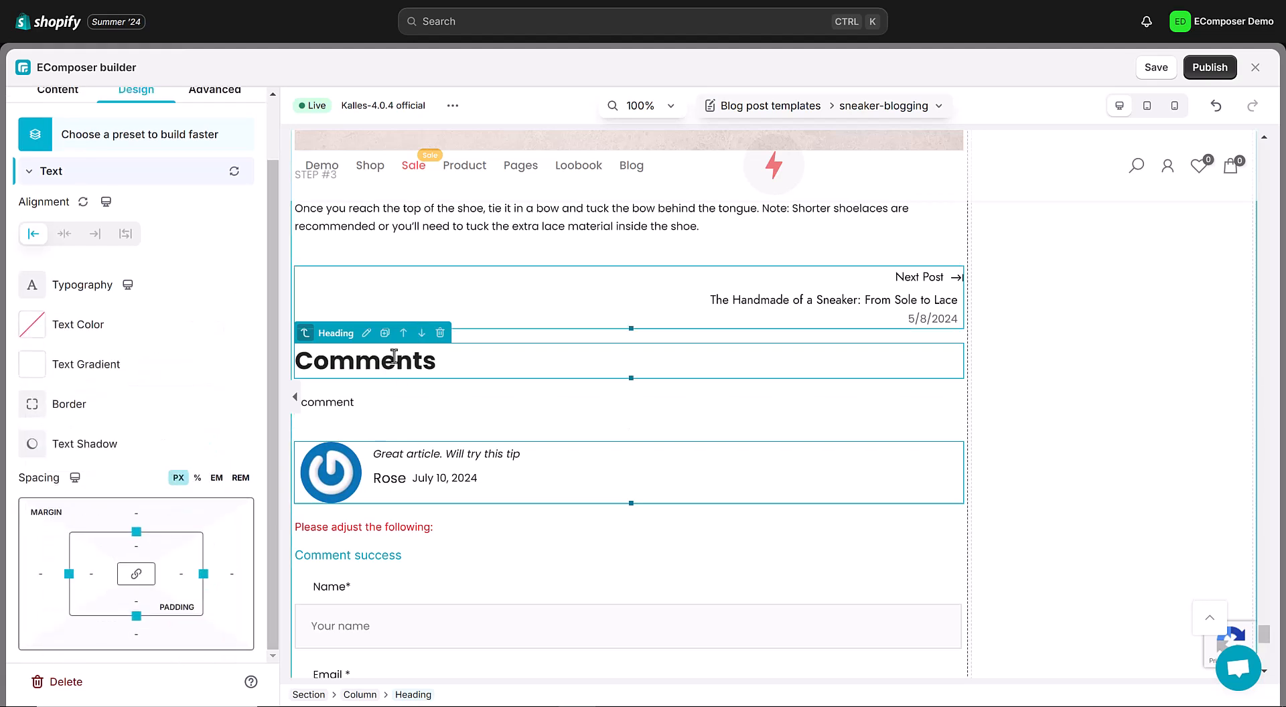
Duplicate the Comments heading, place the copy directly above the comment form, and change its text to "Leave a comment".
left_click(385, 333)
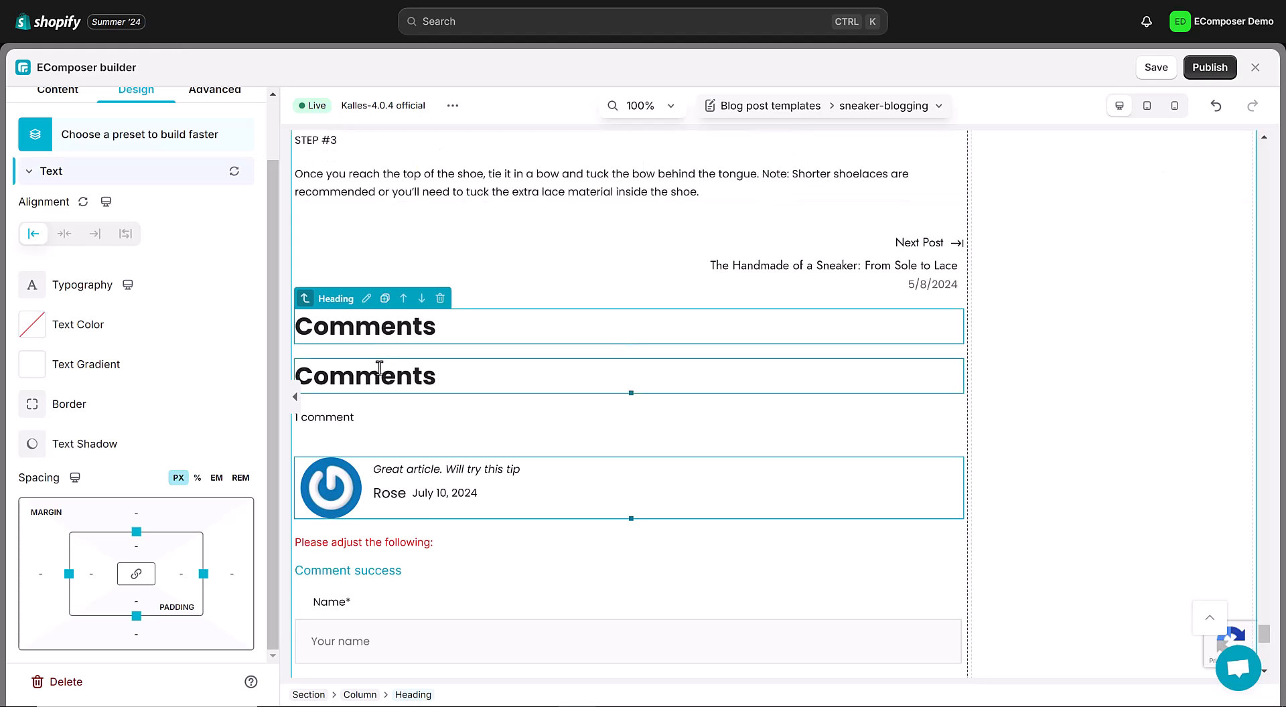
left_click(432, 348)
left_click(431, 395)
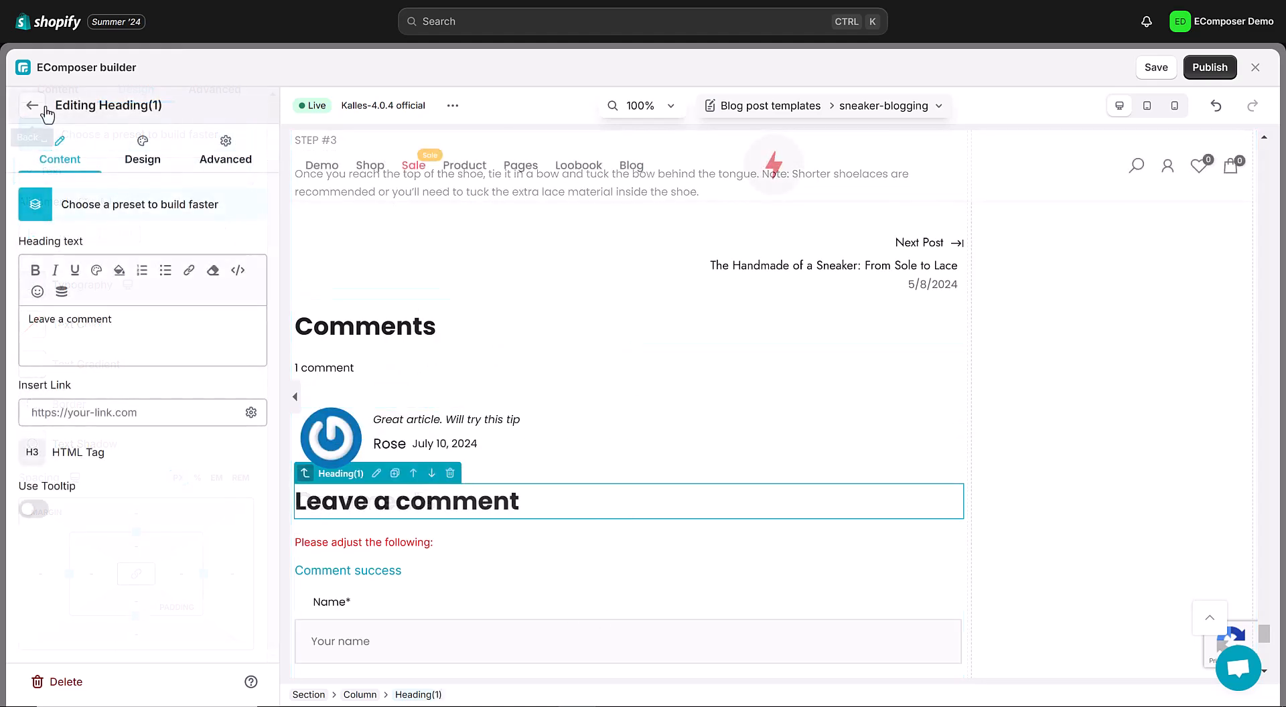
Add a Text element below the Leave a comment heading reading "Your Email Address Will Not Be Published. Required Fields Are Marked *".
left_click(32, 105)
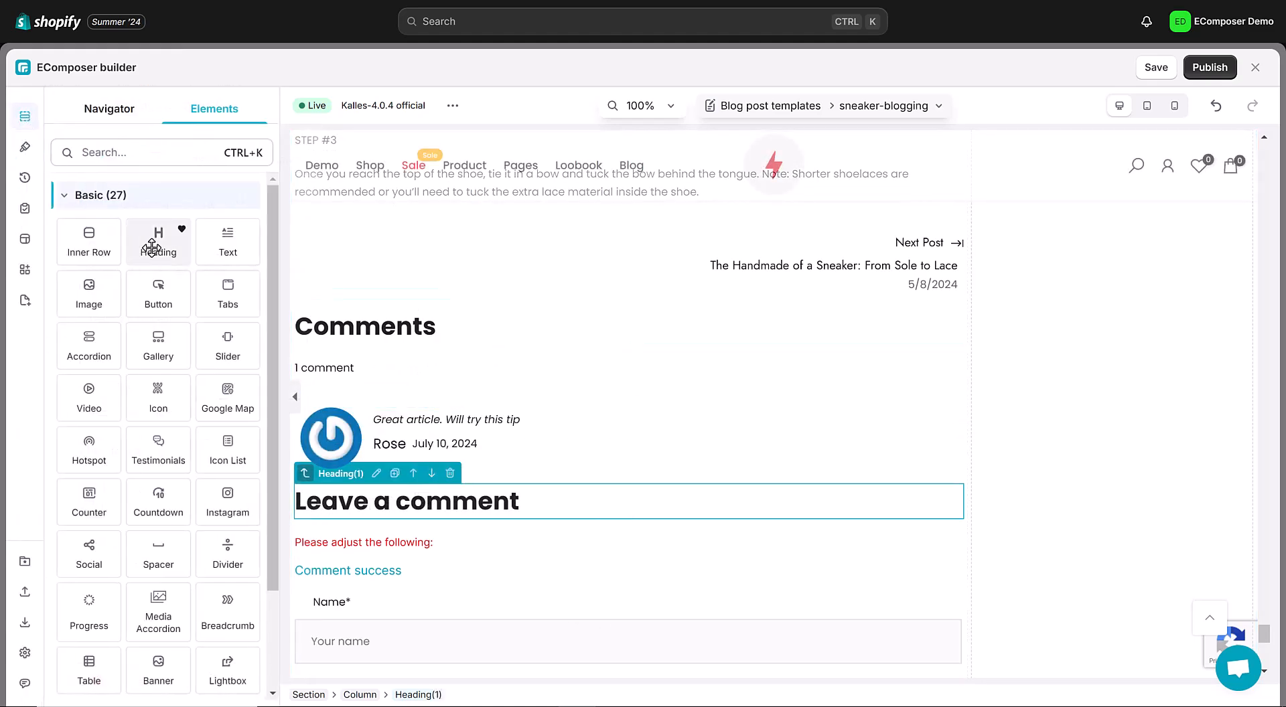
left_click_drag(231, 241, 343, 535)
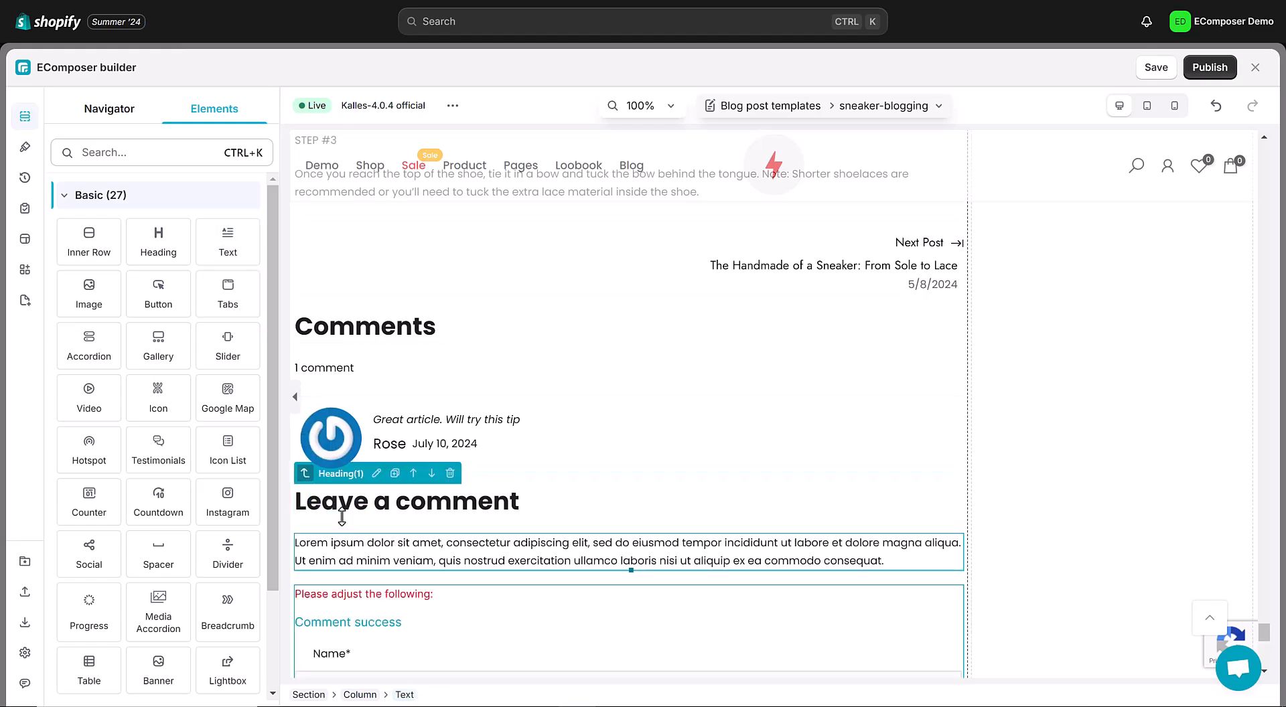
left_click_drag(146, 533, 22, 454)
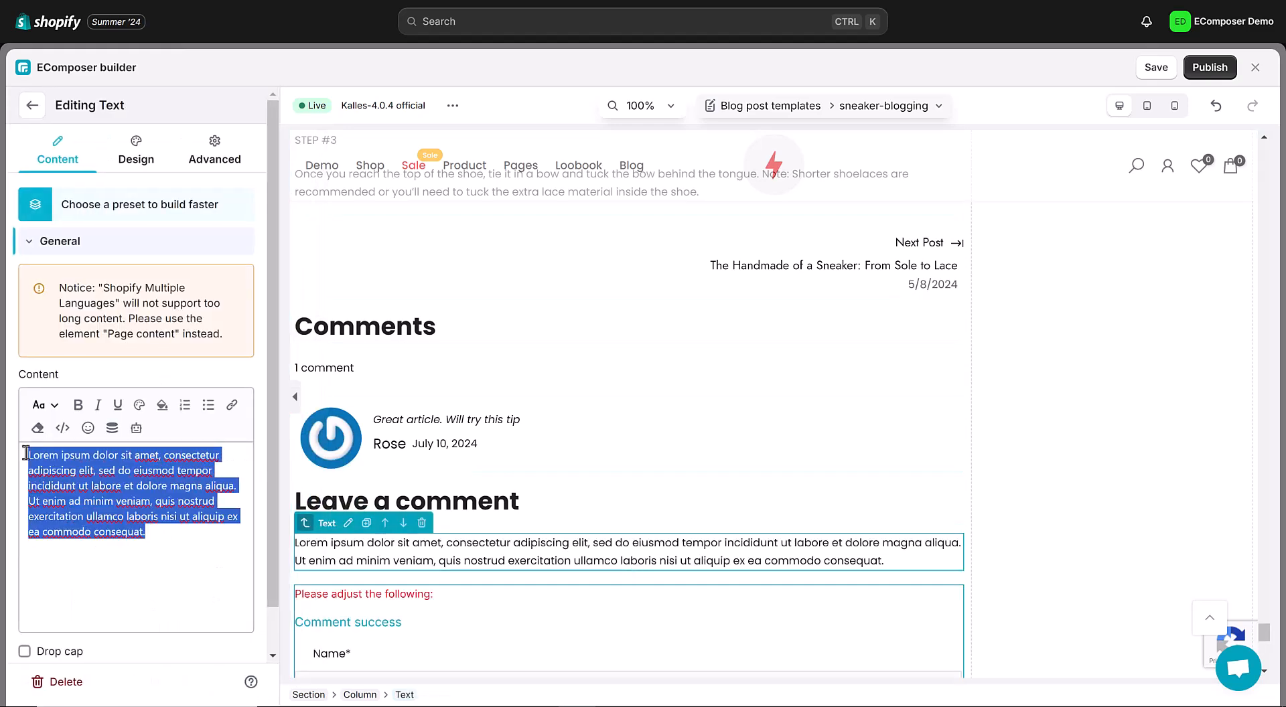
type("Your Email Address Will Not Be Published. Required Fields Are Marked")
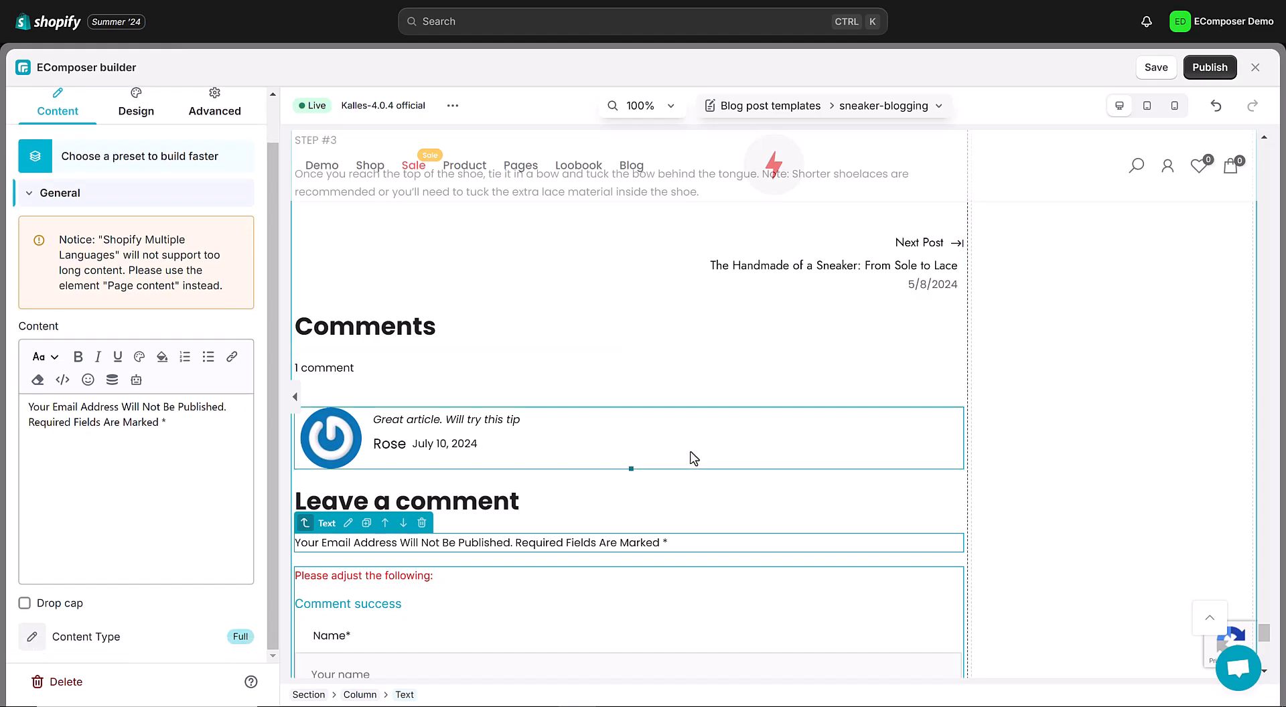
Find the Social element and insert it between the Next Post navigation and the Comments heading.
left_click(710, 442)
scroll(617, 567, "down", 5)
scroll(611, 566, "up", 8)
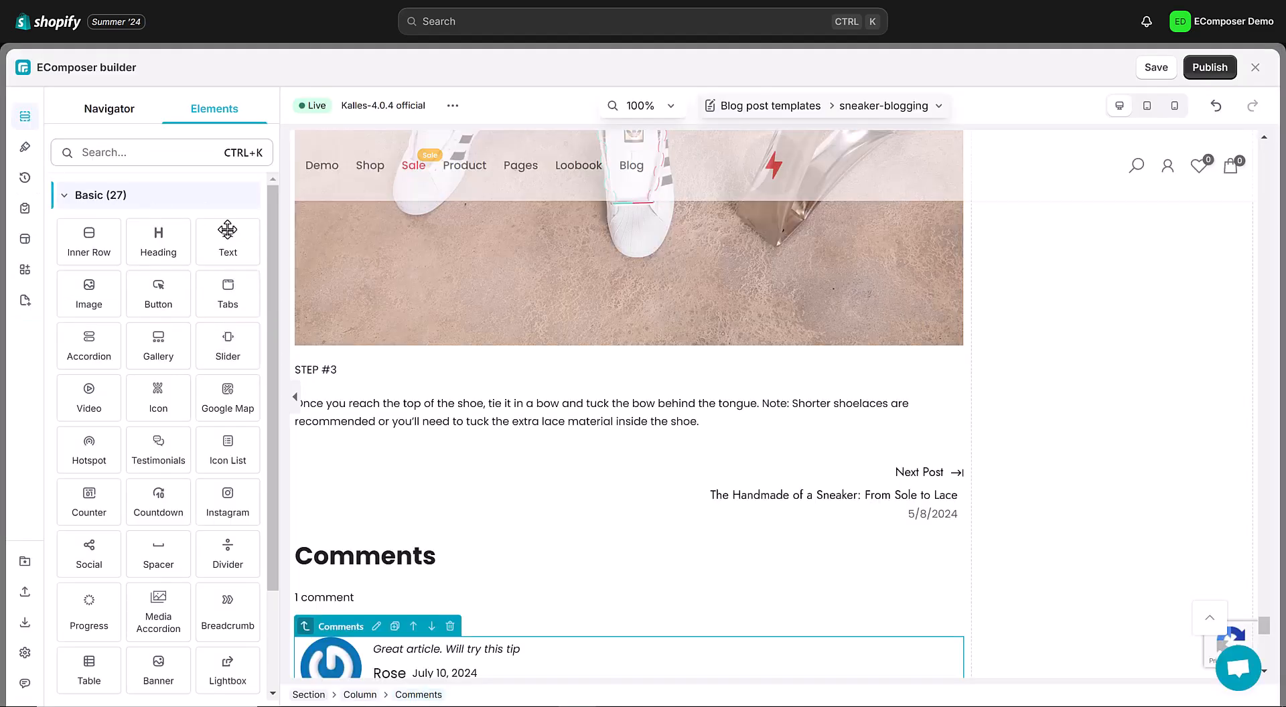
left_click(123, 152)
type("socia")
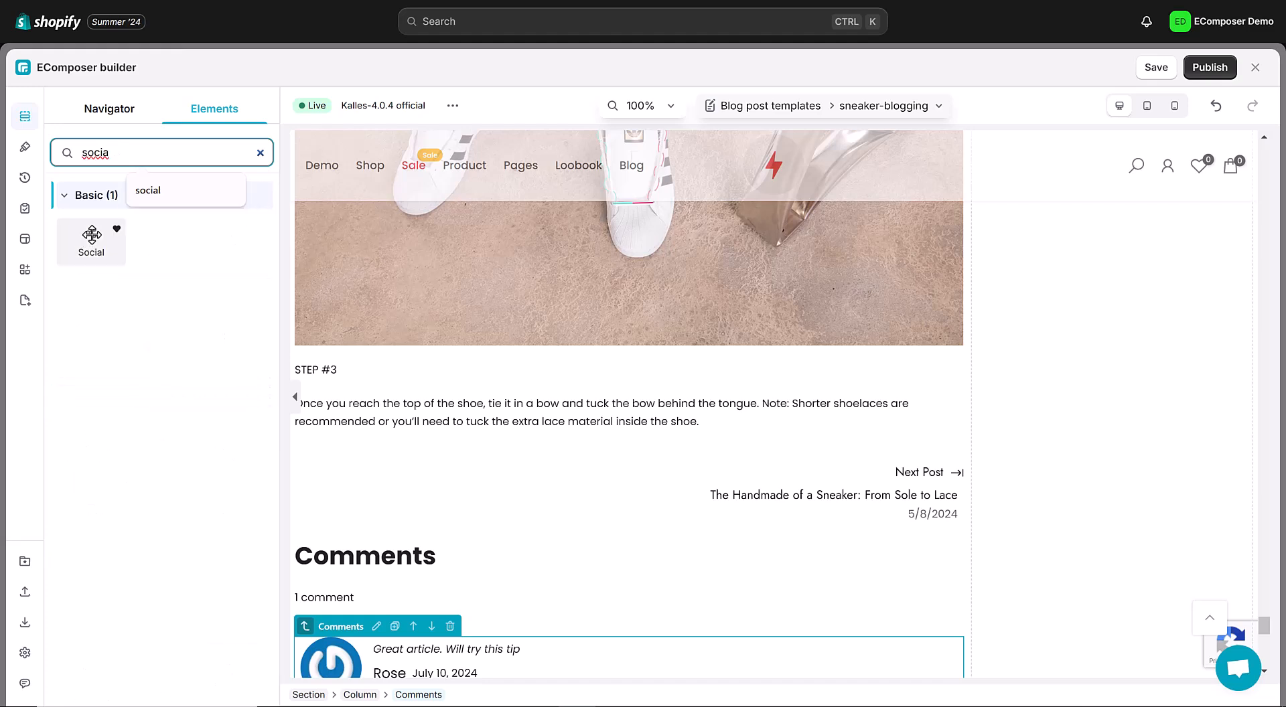
left_click_drag(82, 244, 830, 521)
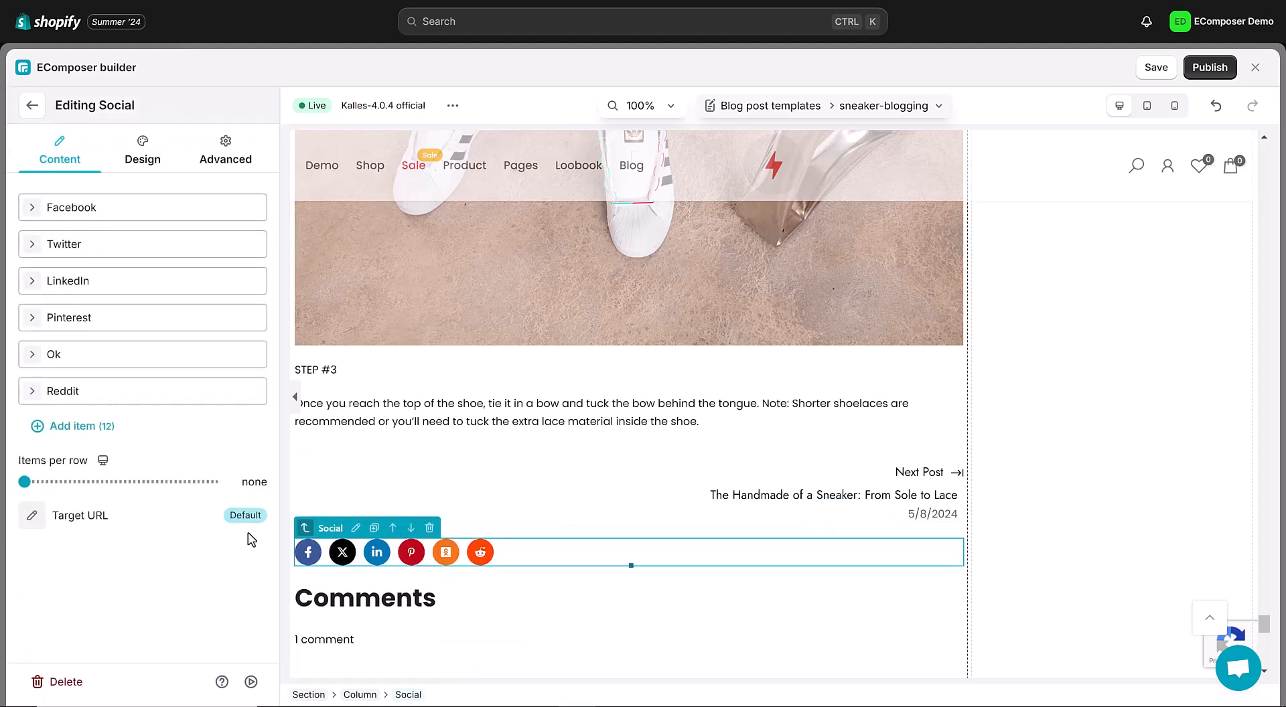
left_click(34, 208)
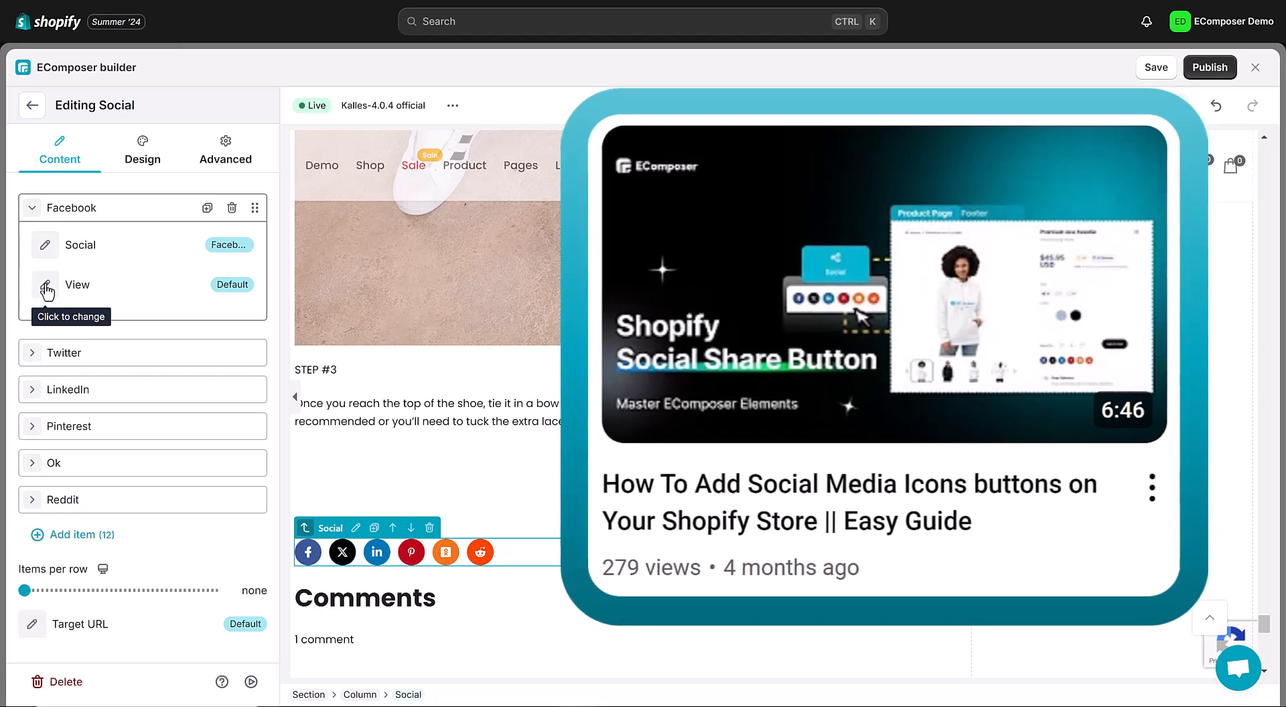
left_click(32, 211)
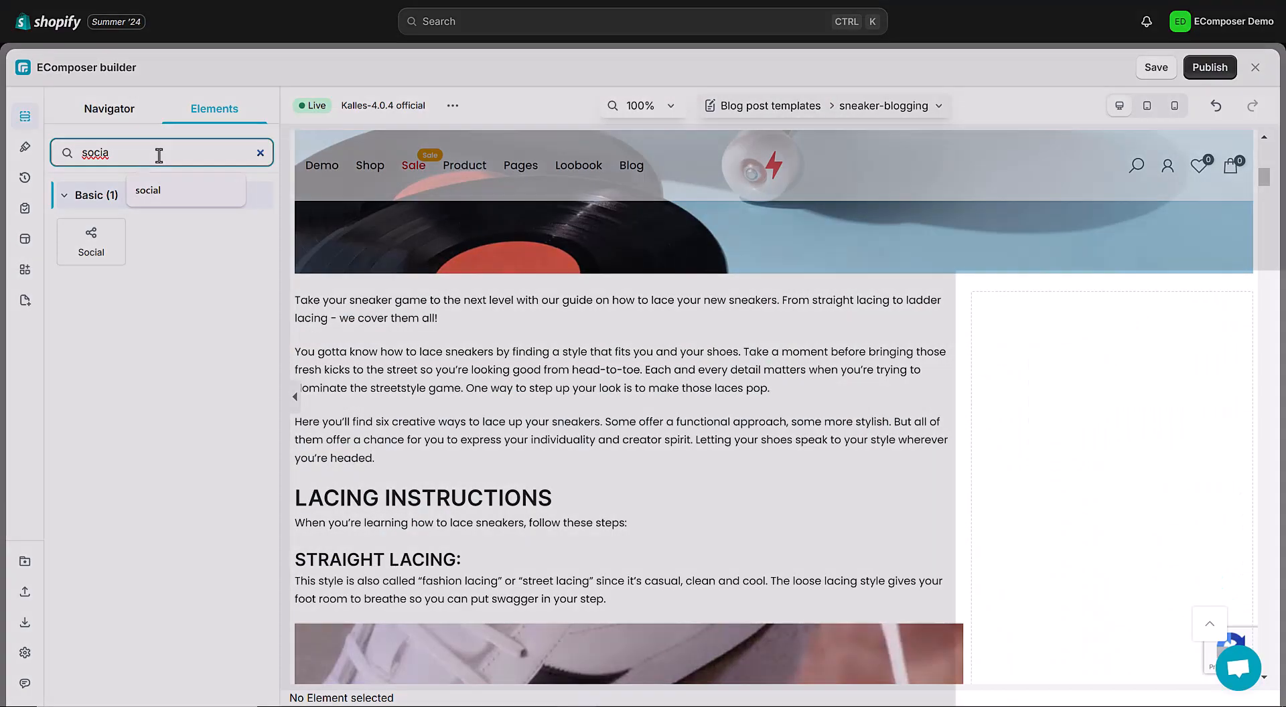
Insert a Search element in the empty sidebar column, set its placeholder to "Search your keyword..." and clear its button text.
double_click(159, 155)
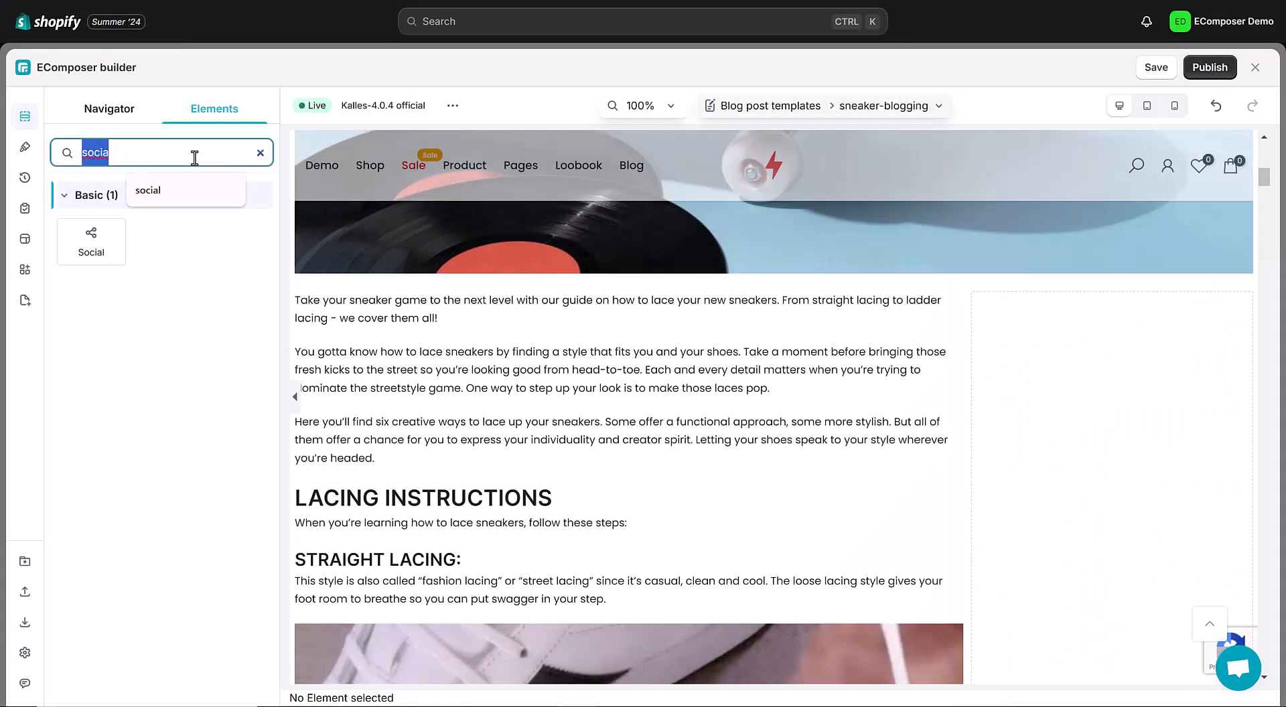
type("sea")
left_click_drag(91, 243, 1051, 321)
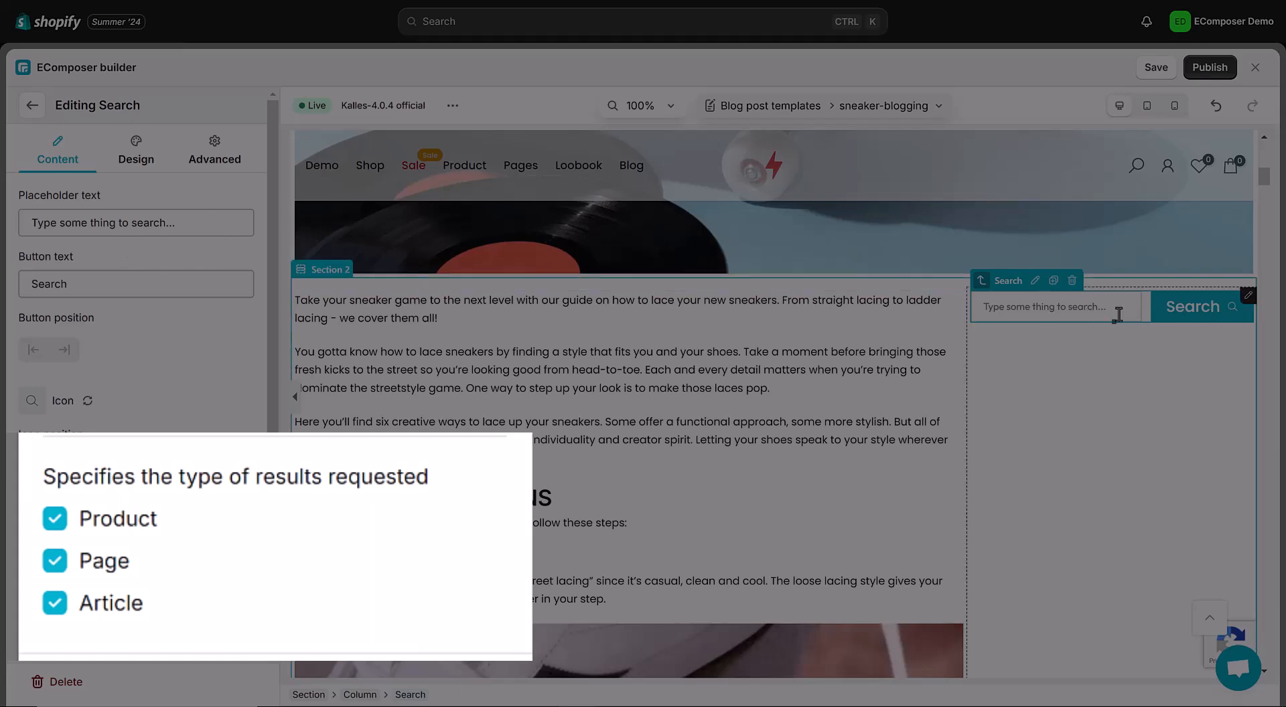
triple_click(196, 222)
type("Search your keyword...")
left_click(116, 287)
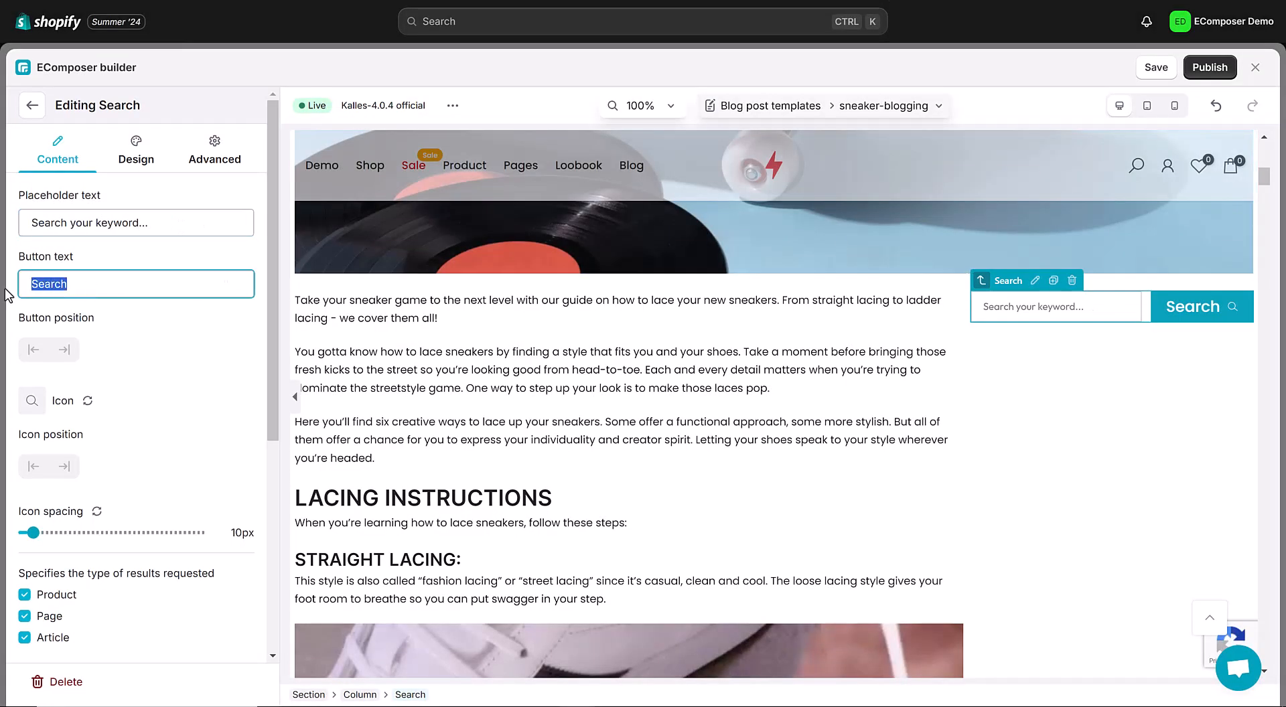
left_click(135, 325)
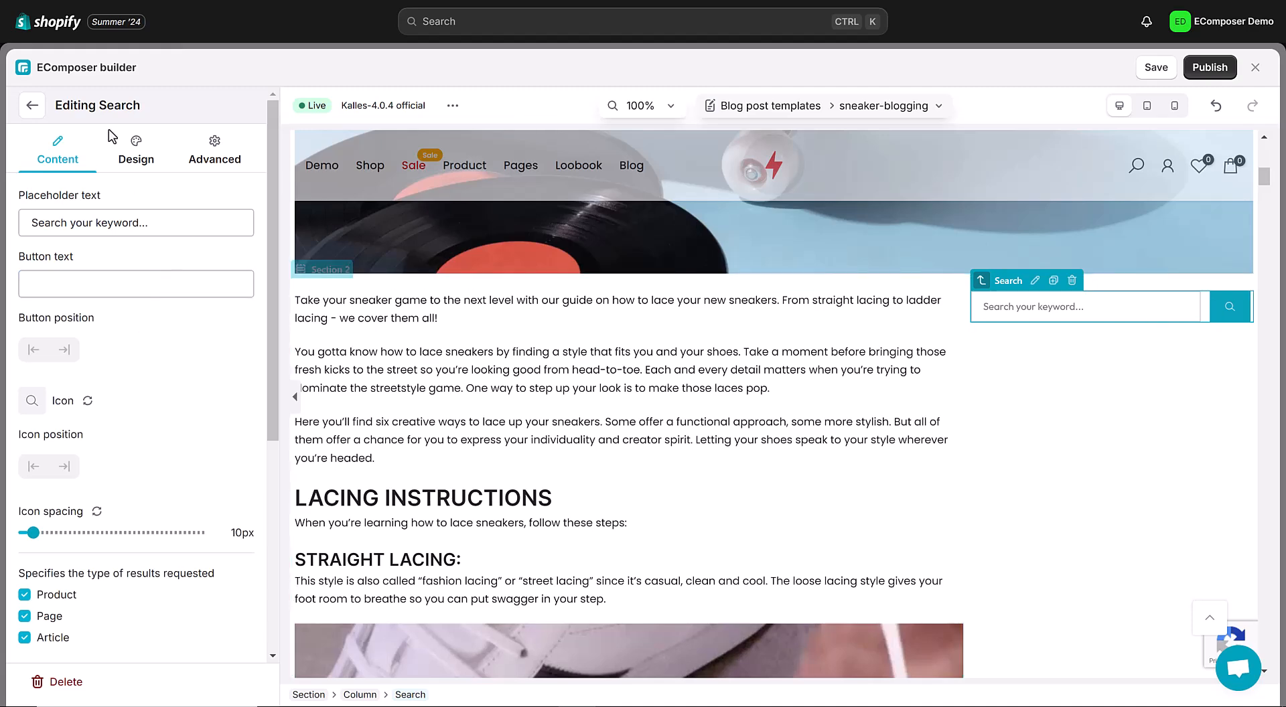
Find the Table Of Contents element and insert it below the search box in the sidebar column.
left_click(65, 118)
left_click(142, 154)
type("seat")
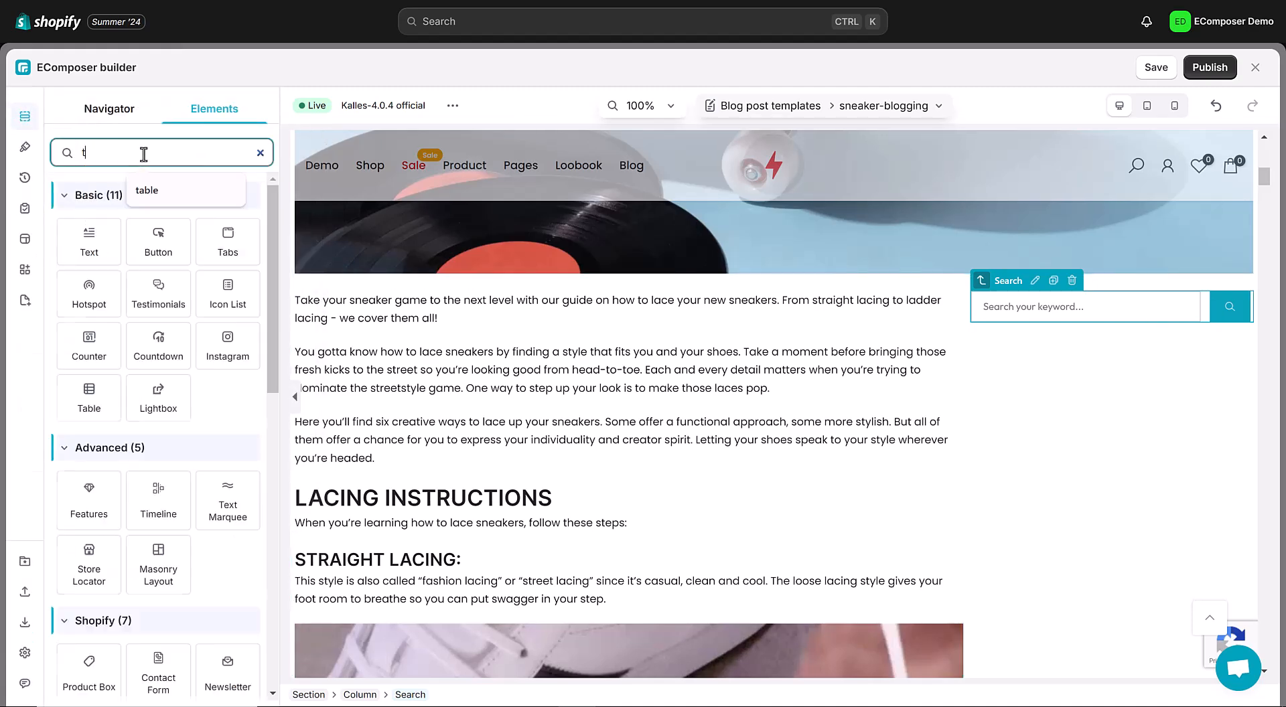
type("abl")
left_click_drag(91, 342, 1107, 347)
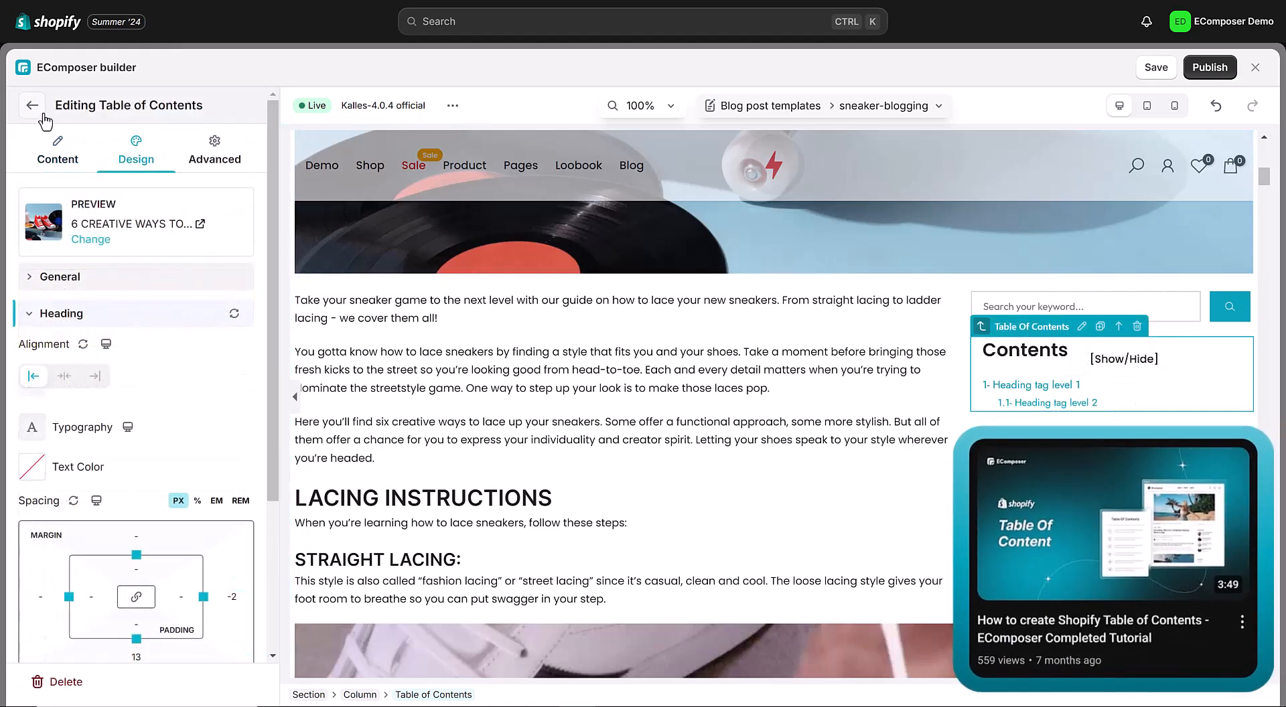
Insert a single-column Inner Row below the table of contents in the sidebar.
left_click(40, 114)
left_click(144, 153)
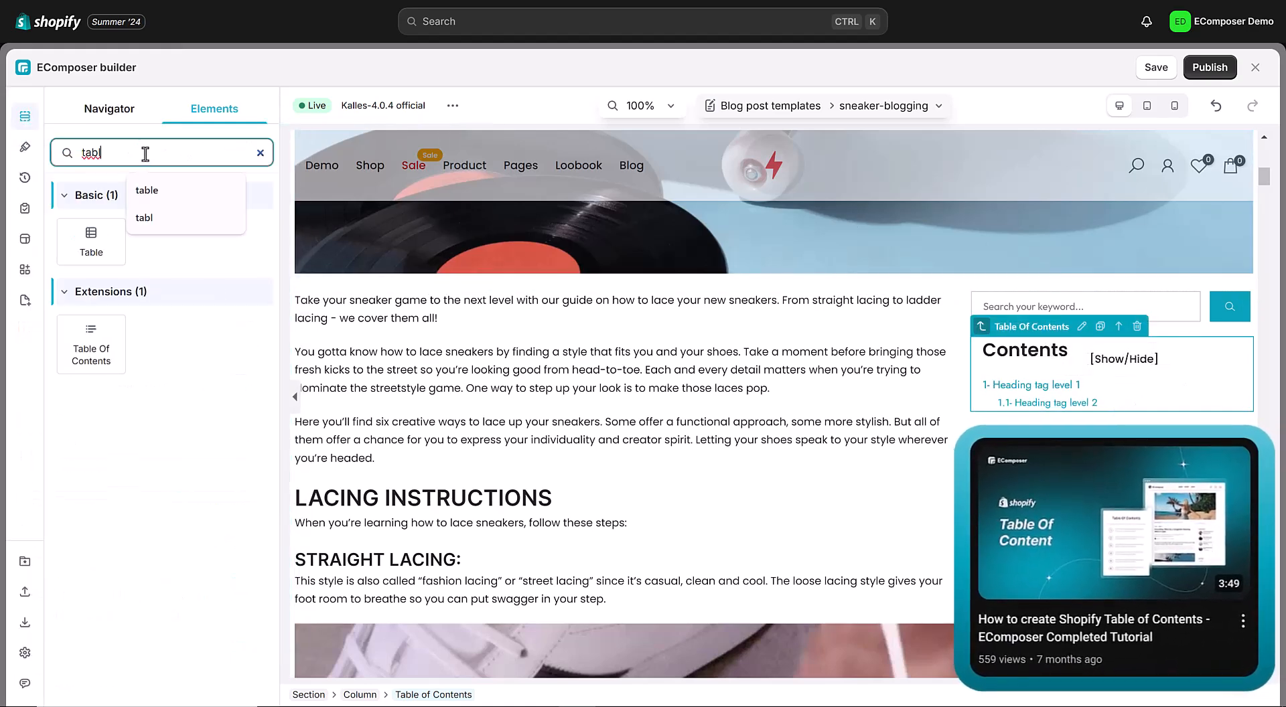
key("ctrl+a")
type("ro")
left_click_drag(77, 238, 1069, 428)
right_click(1134, 462)
left_click(1010, 687)
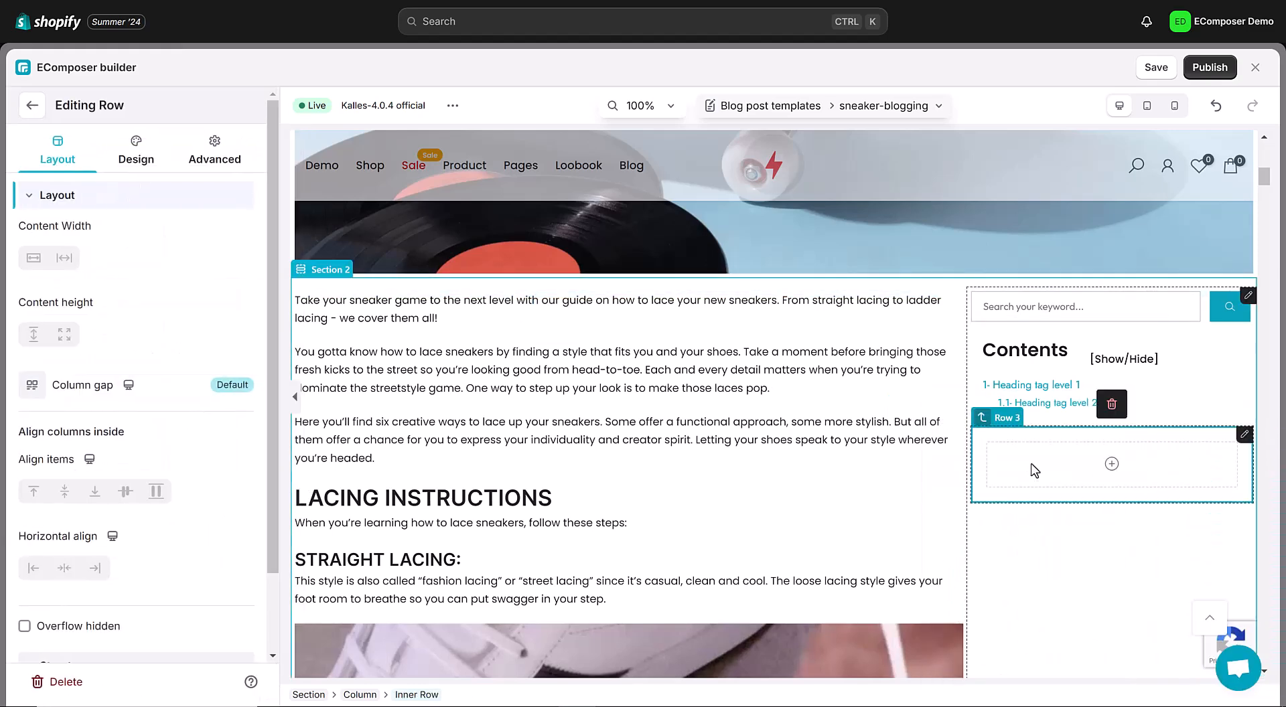
Set the inner row's border radius to 10 px on all linked corners.
left_click(137, 156)
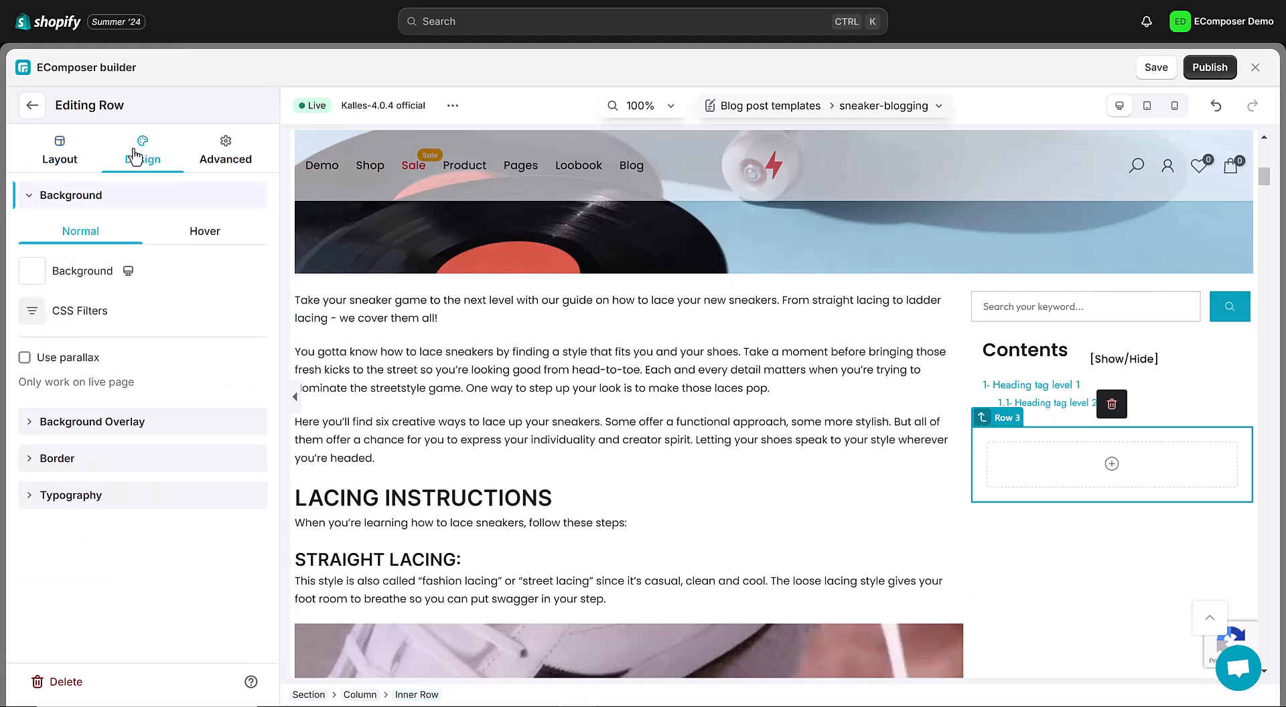
left_click(98, 459)
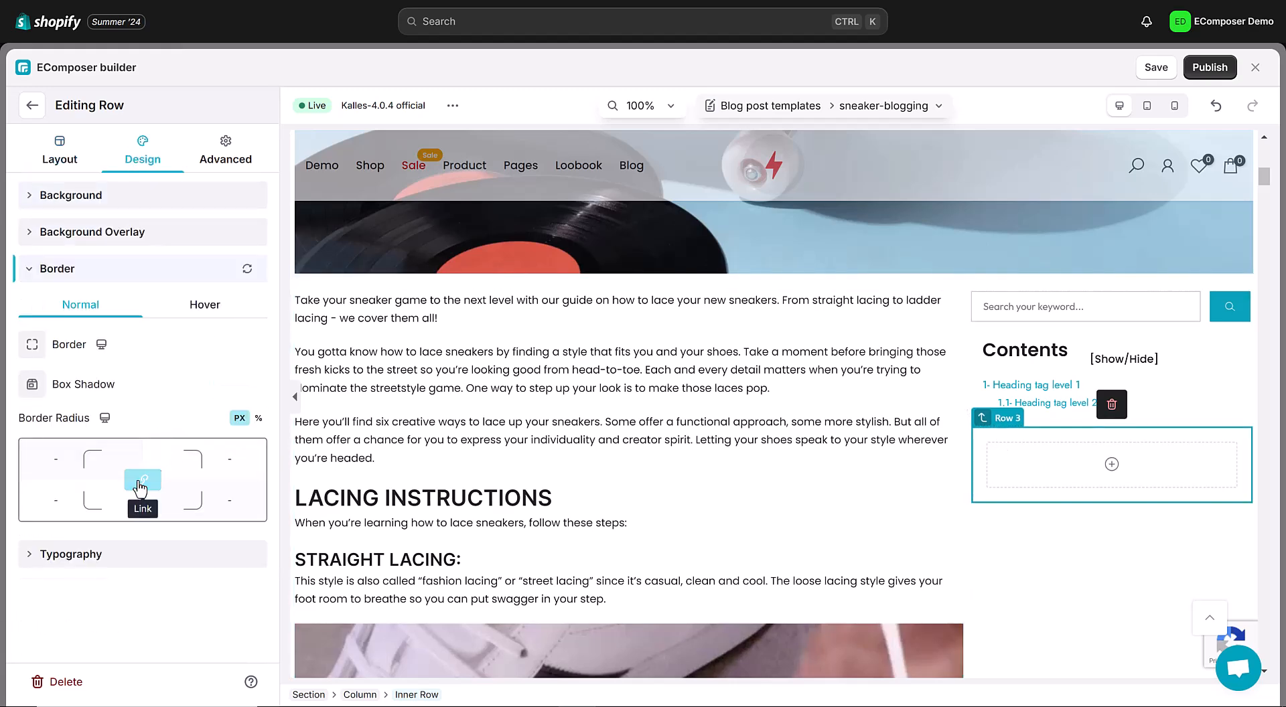
left_click(62, 465)
left_click(90, 534)
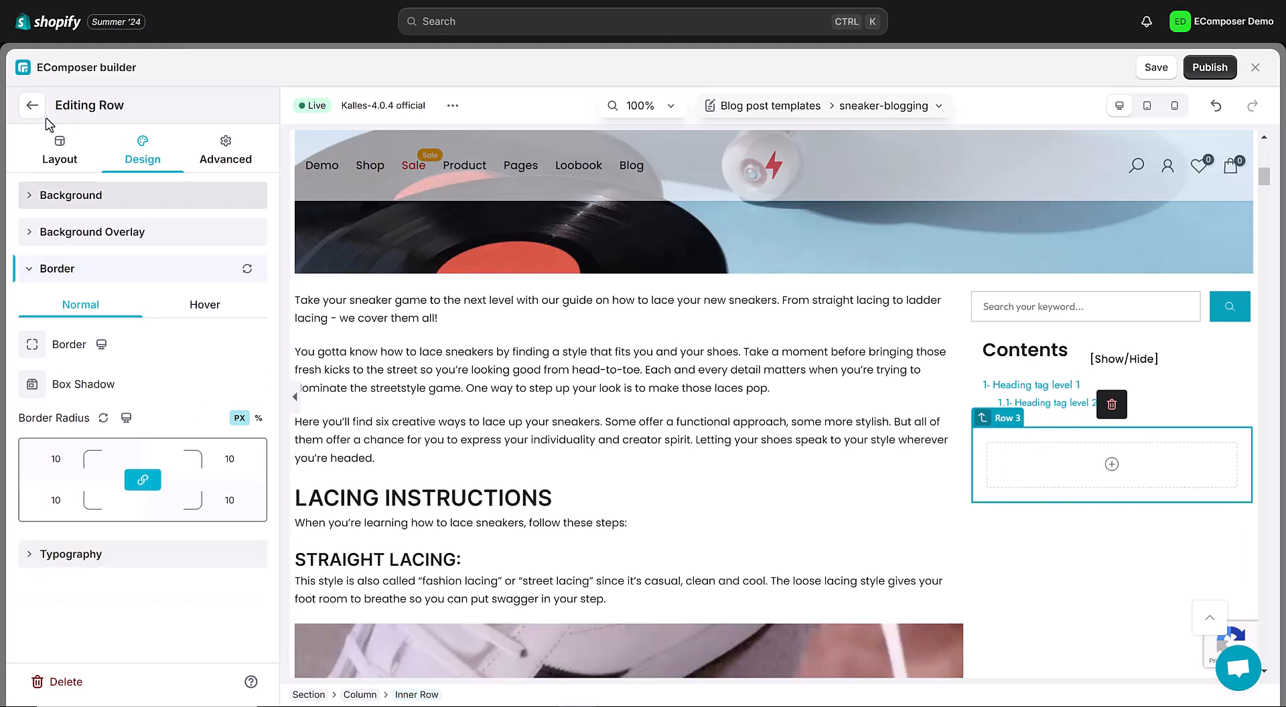
Add a Heading reading "Popular posts" inside the inner row and set its typography to Poppins with weight 600.
left_click(31, 105)
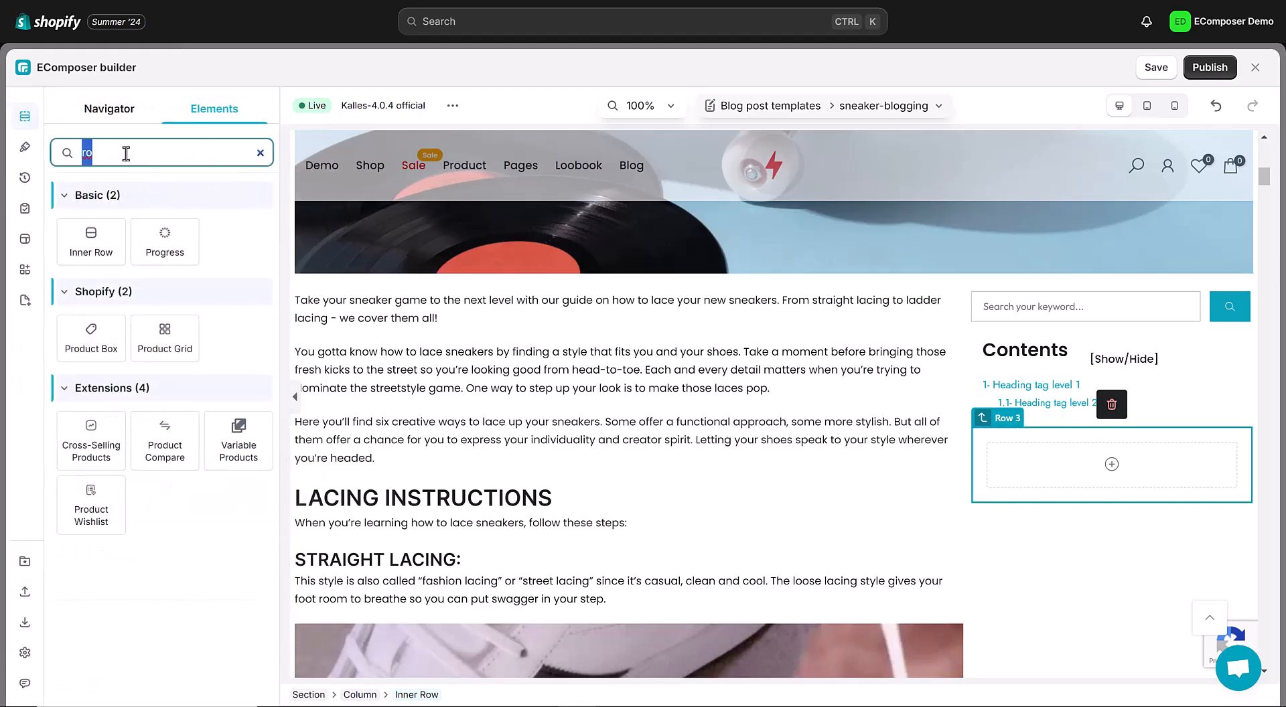
type("head")
left_click_drag(90, 233, 1111, 462)
triple_click(130, 320)
type("Popular posts")
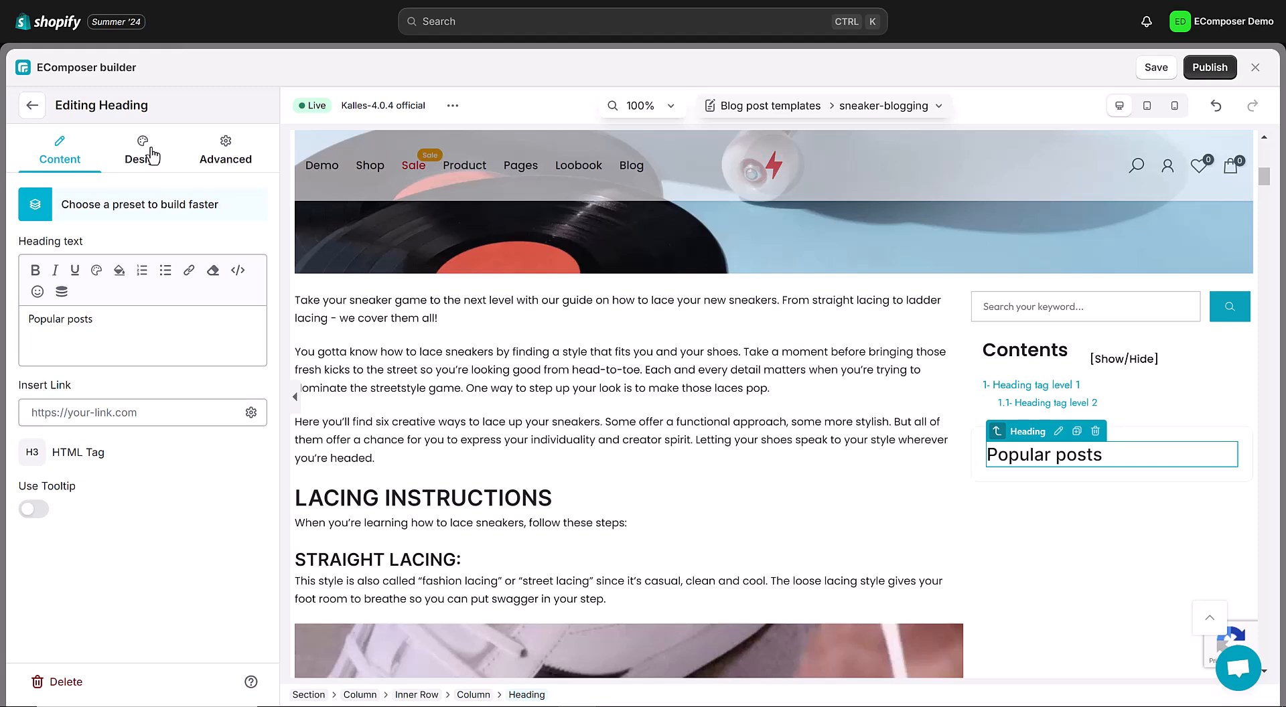
left_click(154, 156)
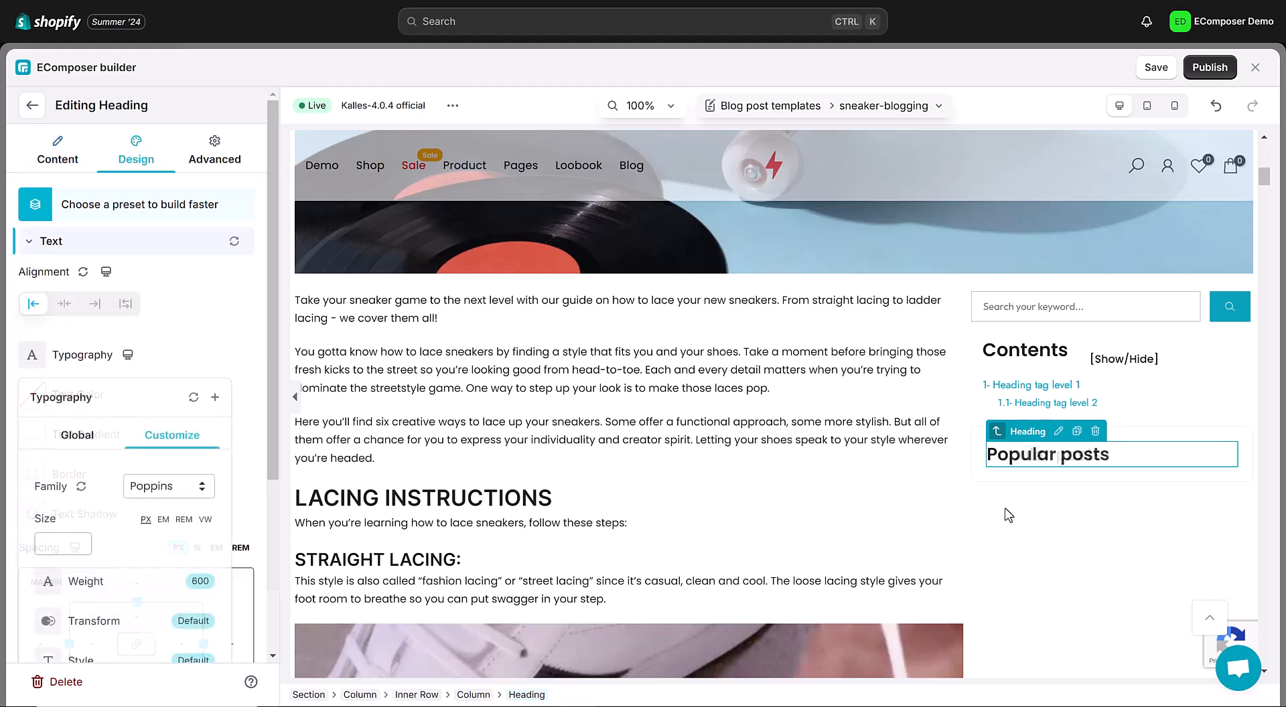
left_click(1007, 515)
Insert the Related Articles element from the Blog Posts elements below the Popular posts heading.
left_click(32, 106)
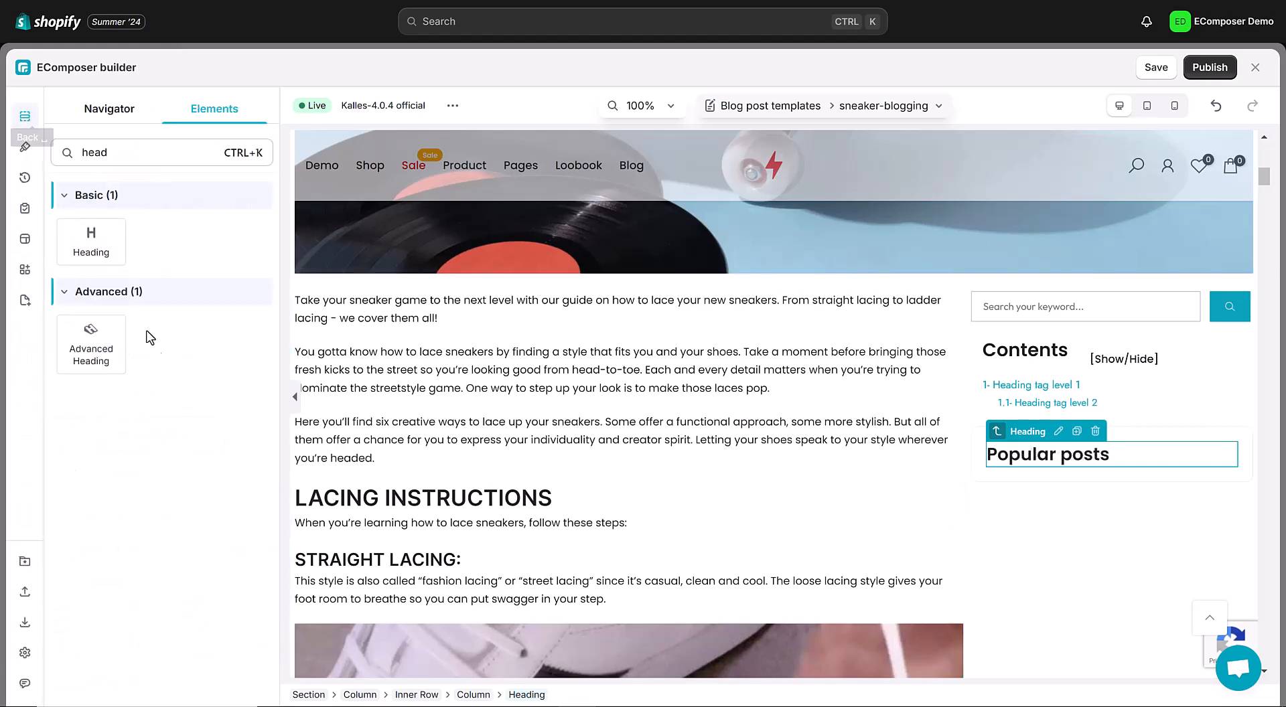
key("BackSpace")
key("BackSpace")
key("BackSpace")
key("BackSpace")
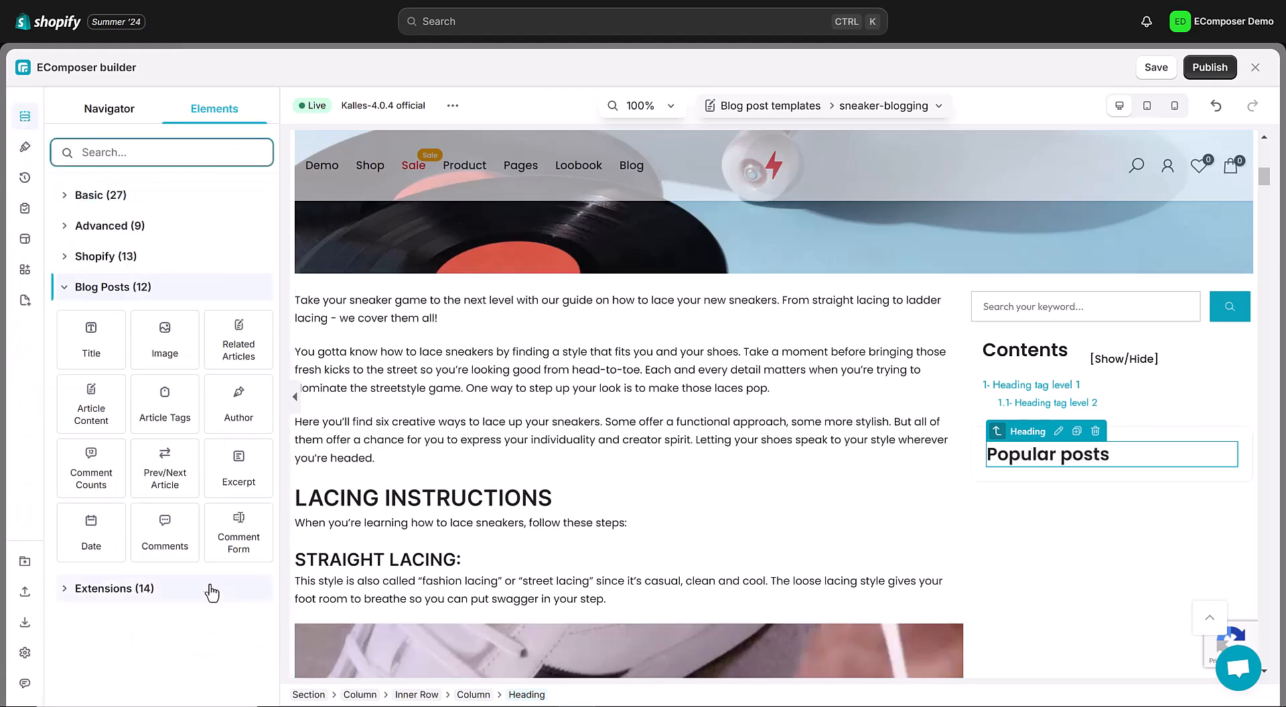
left_click_drag(230, 345, 1072, 459)
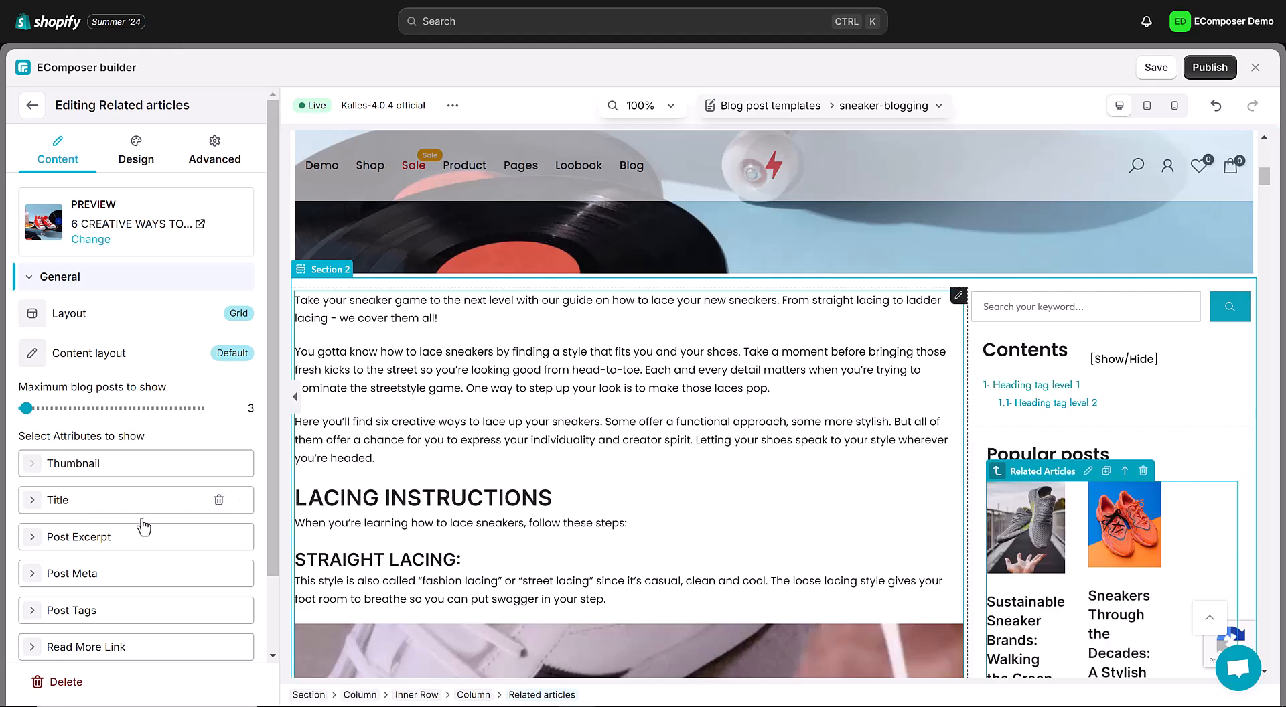
Set the related articles grid to 2 items on a row.
scroll(138, 499, "down", 3)
left_click(40, 639)
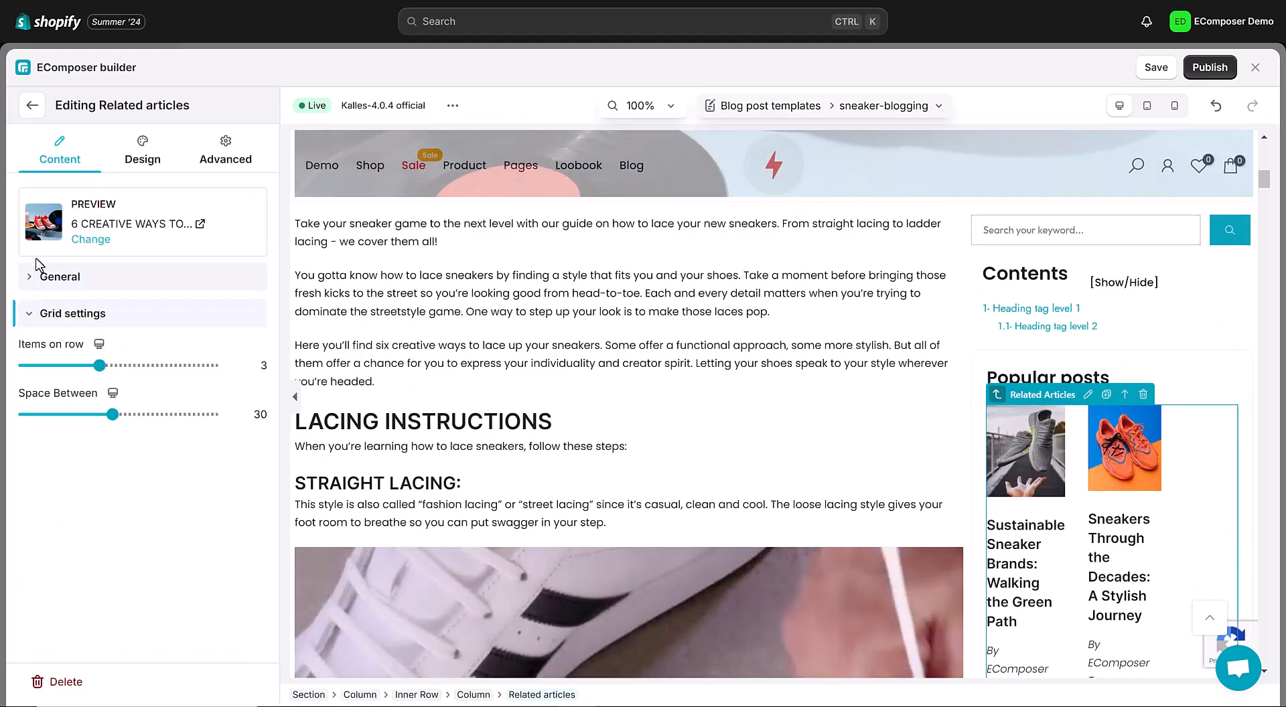
left_click(265, 366)
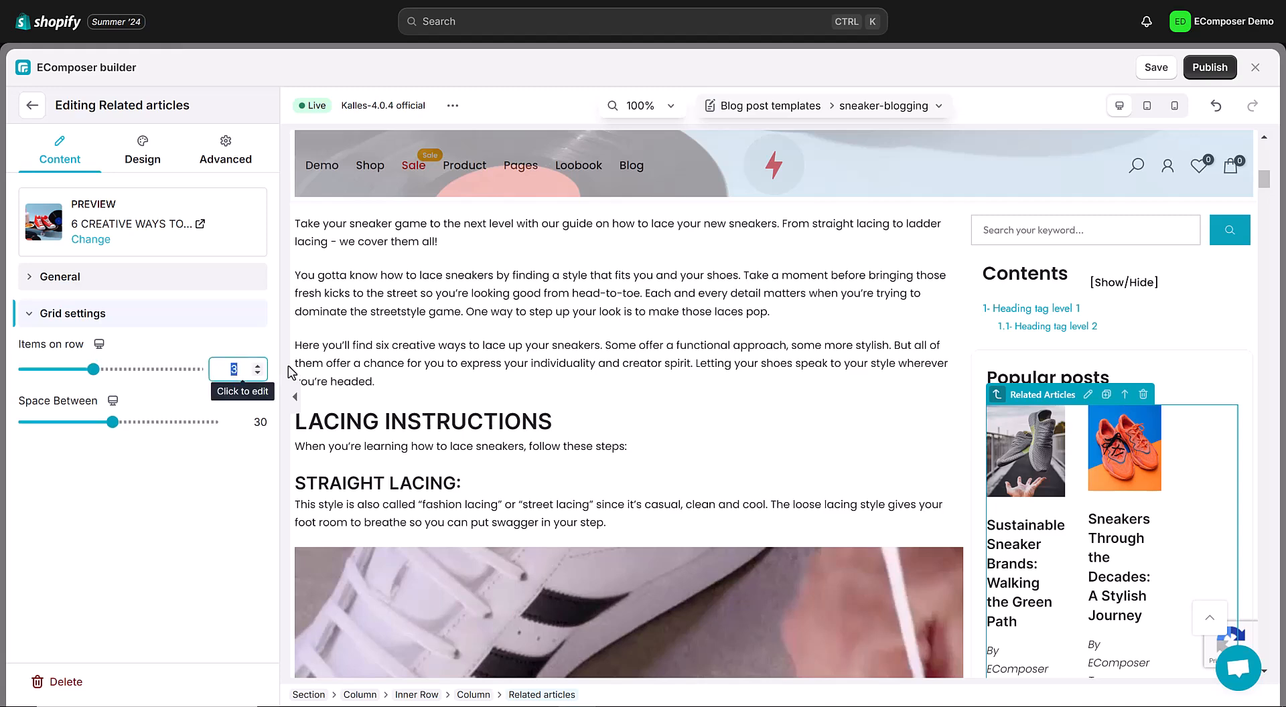
type("2")
key("Return")
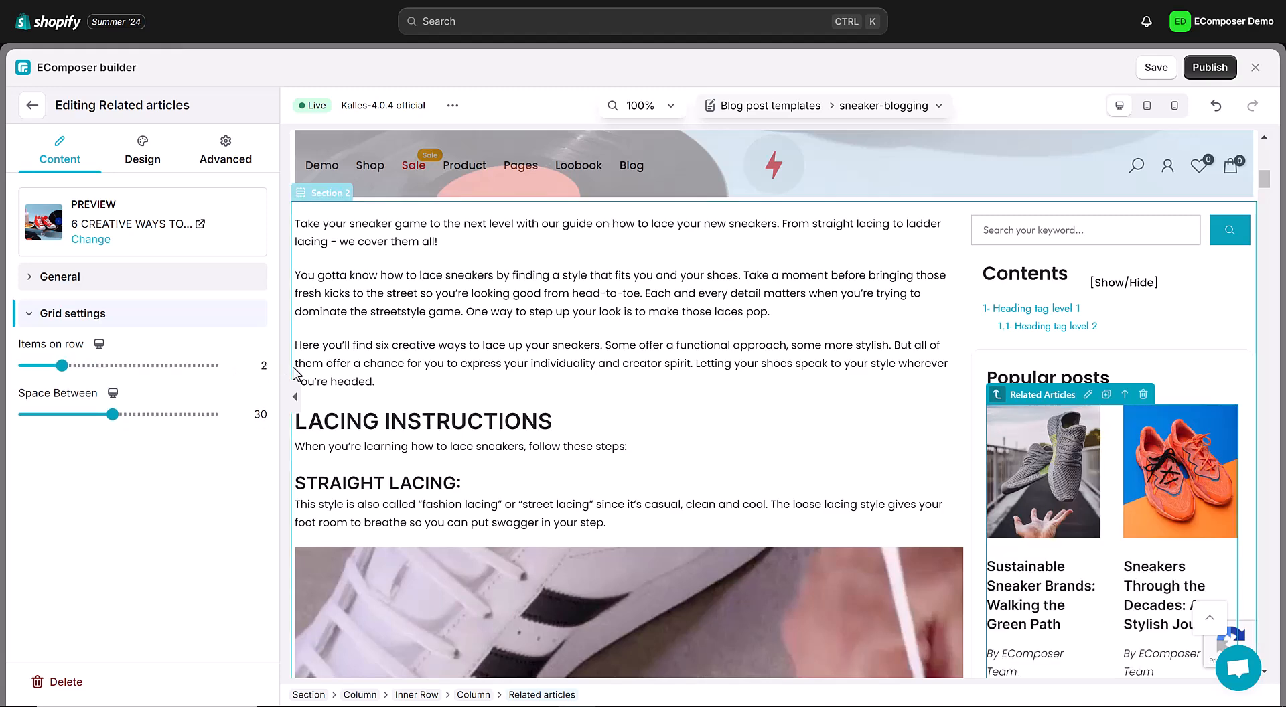
Remove the Post Tags attribute from the related articles.
left_click(65, 277)
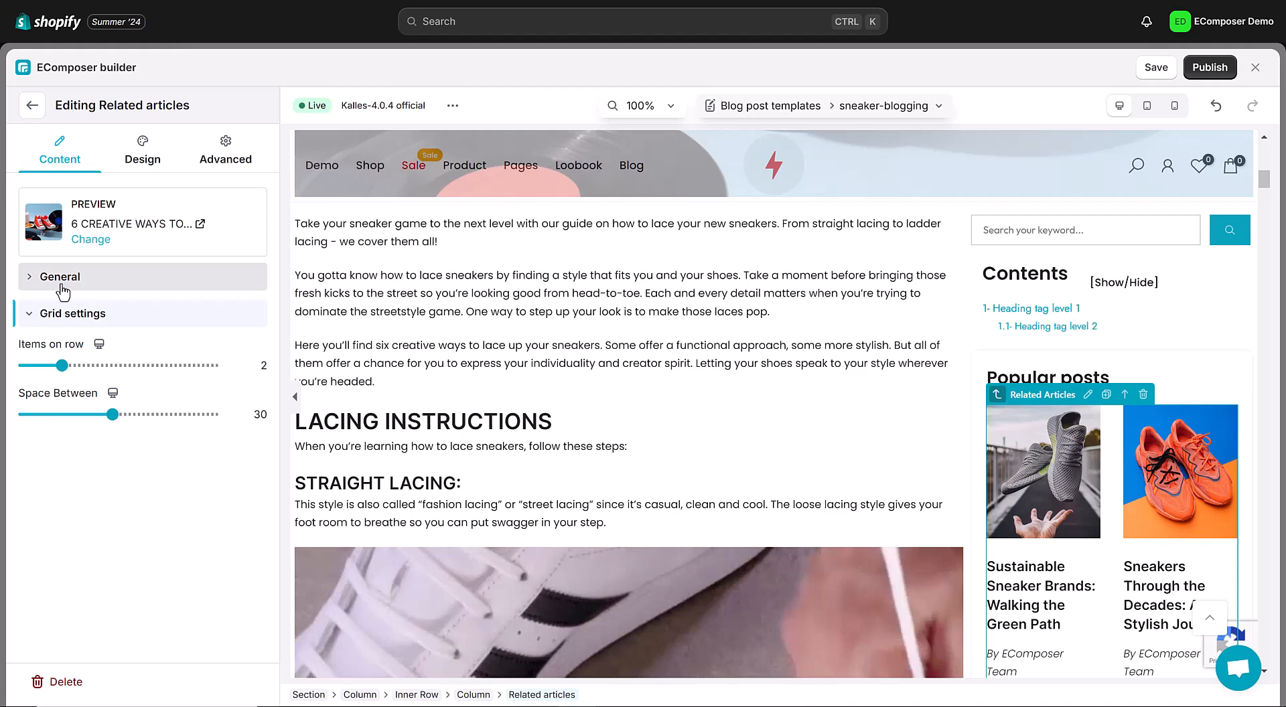
scroll(148, 487, "down", 2)
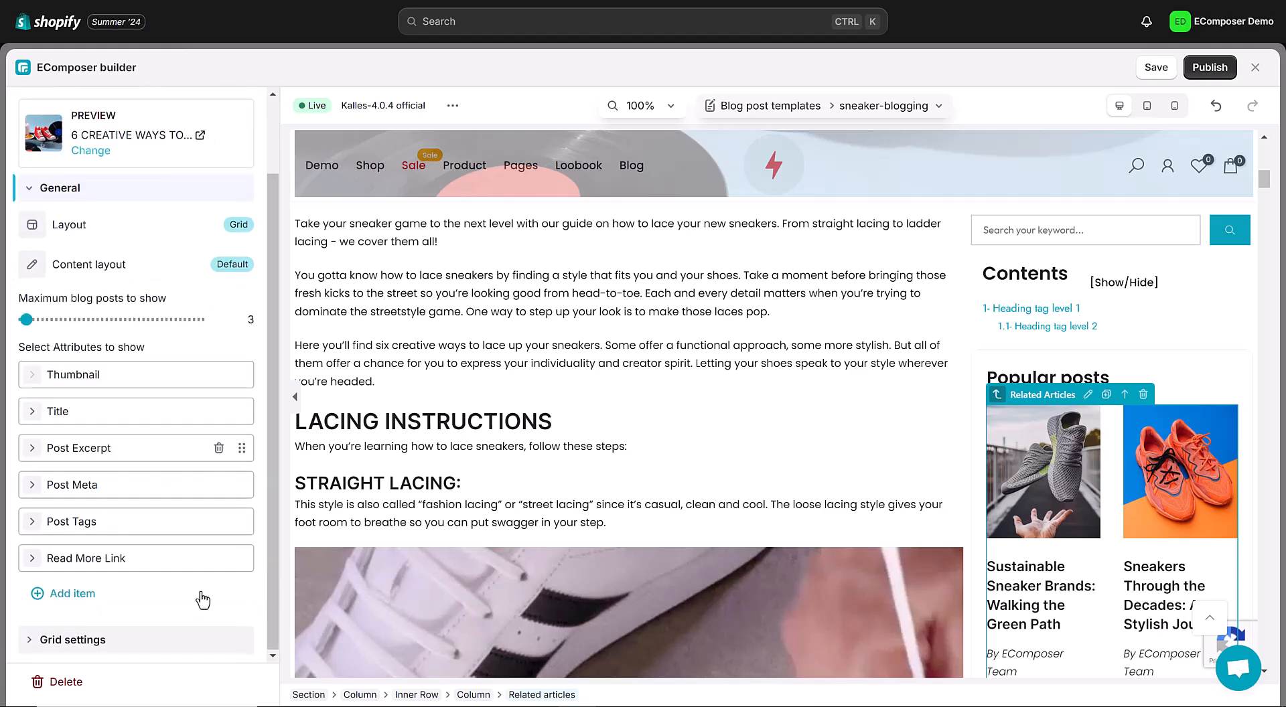
scroll(1065, 477, "down", 2)
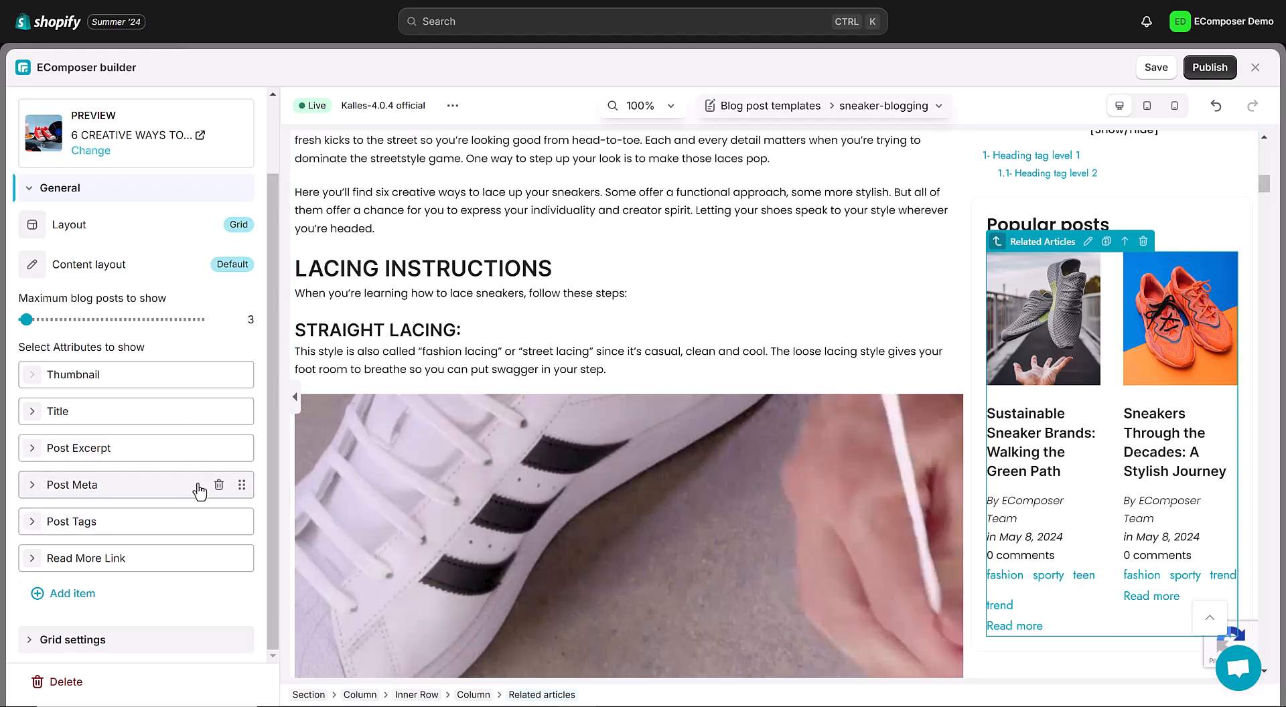
left_click(218, 521)
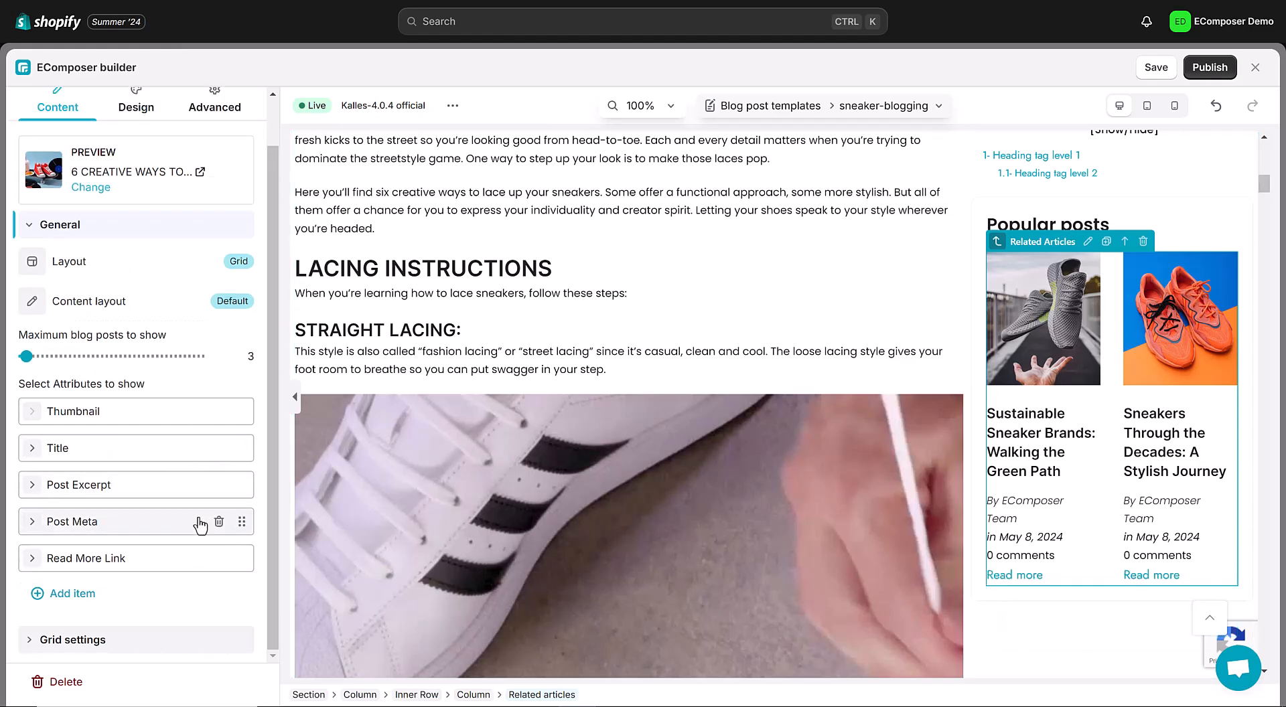
Hide the author in the Post Meta attribute of the related articles.
left_click(33, 523)
scroll(42, 538, "down", 2)
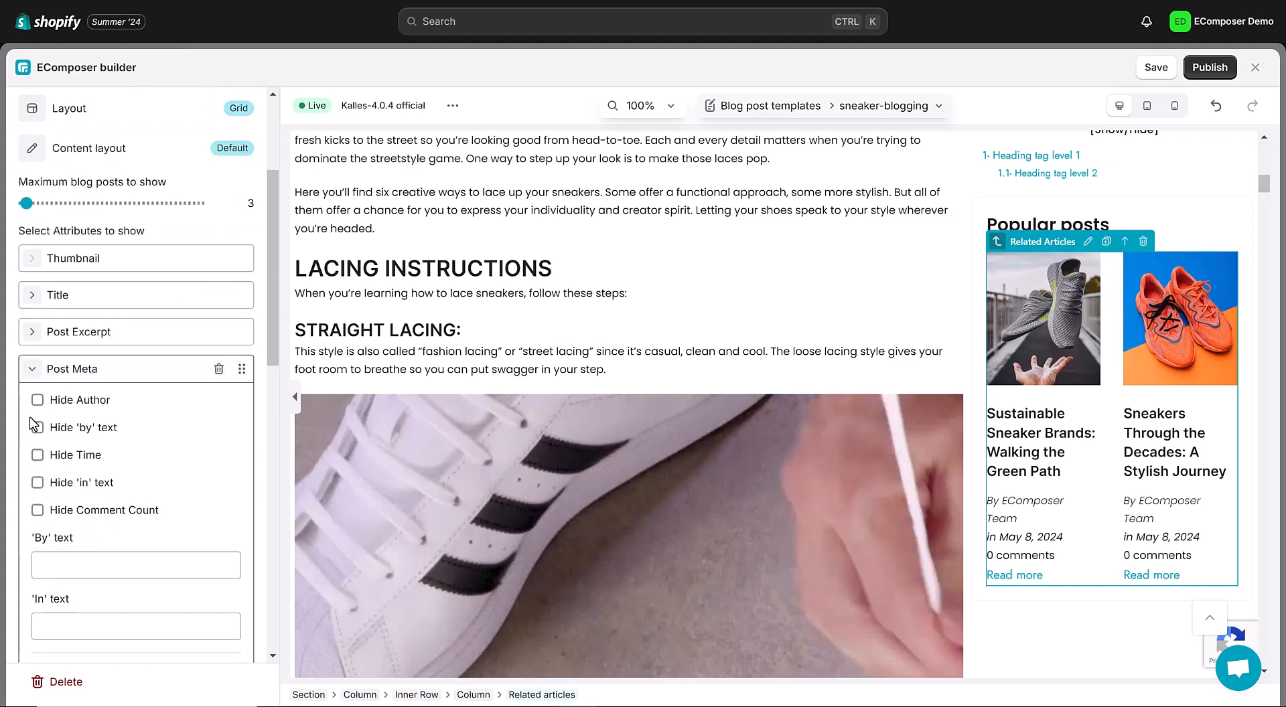
scroll(42, 435, "down", 1)
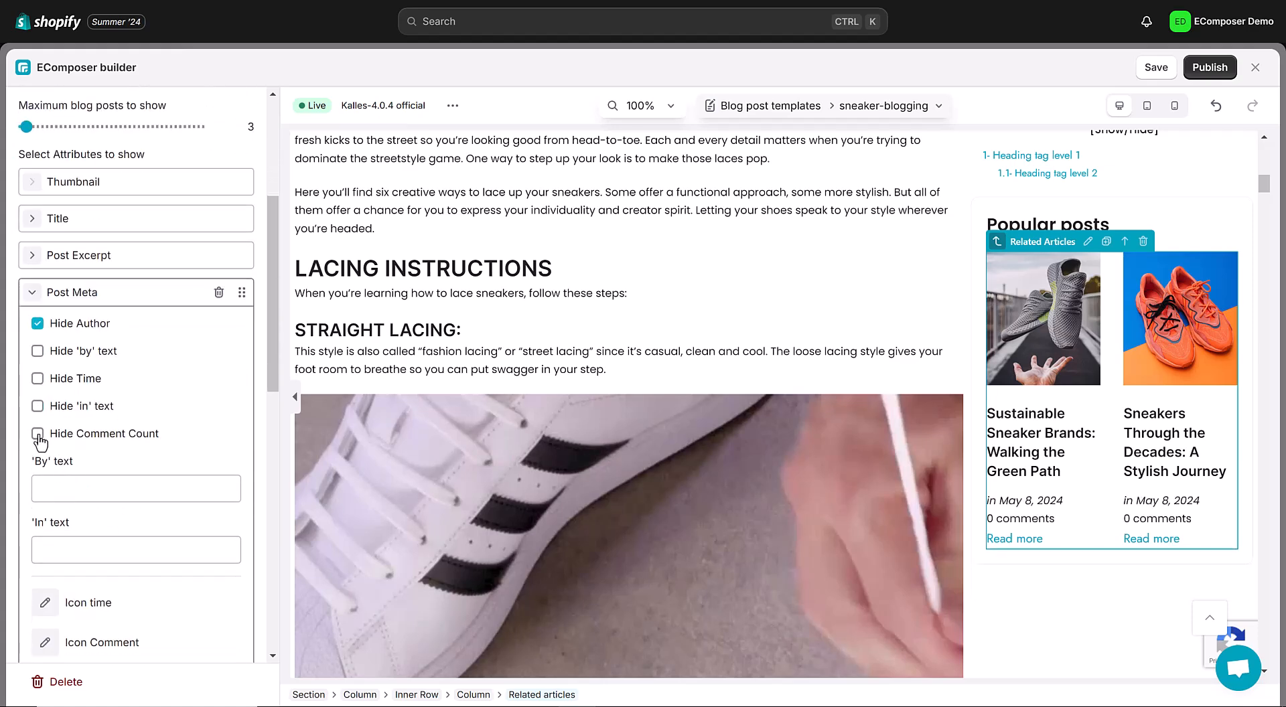
scroll(41, 420, "up", 2)
left_click(38, 413)
left_click(38, 412)
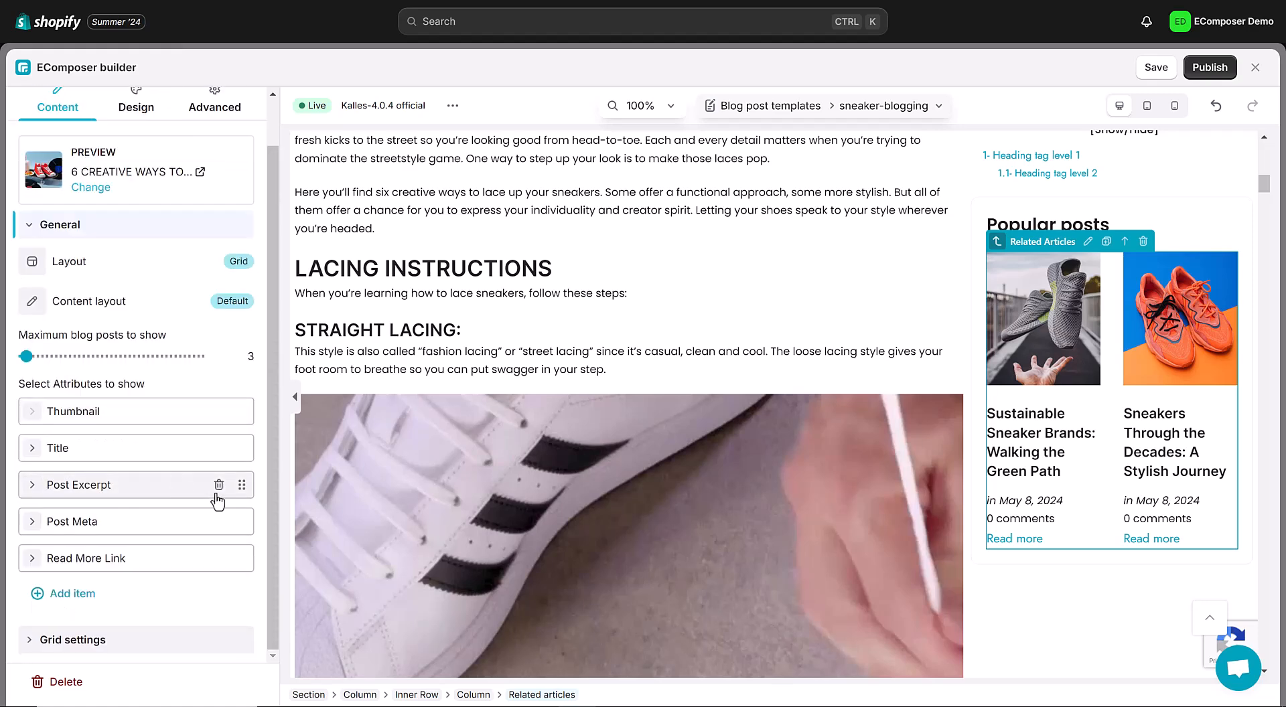
Set the title font of the related articles to Poppins from Google Fonts.
left_click(131, 109)
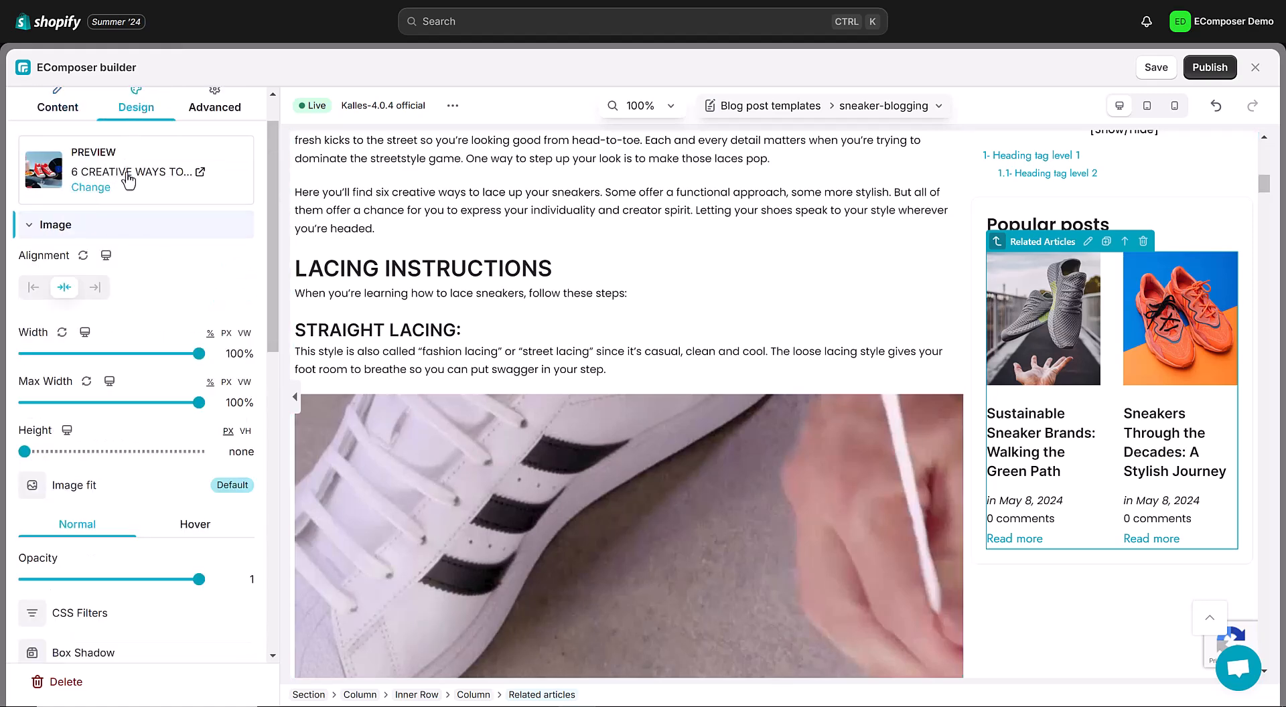
scroll(100, 534, "down", 5)
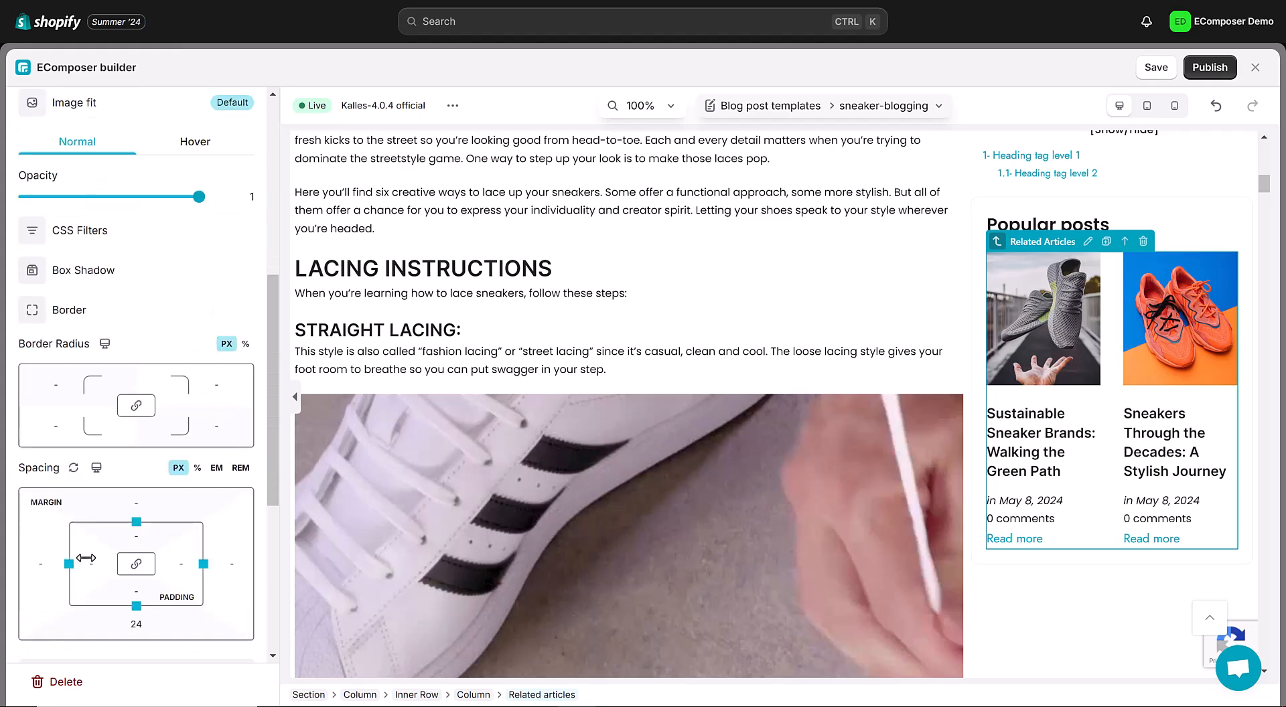
scroll(89, 562, "down", 5)
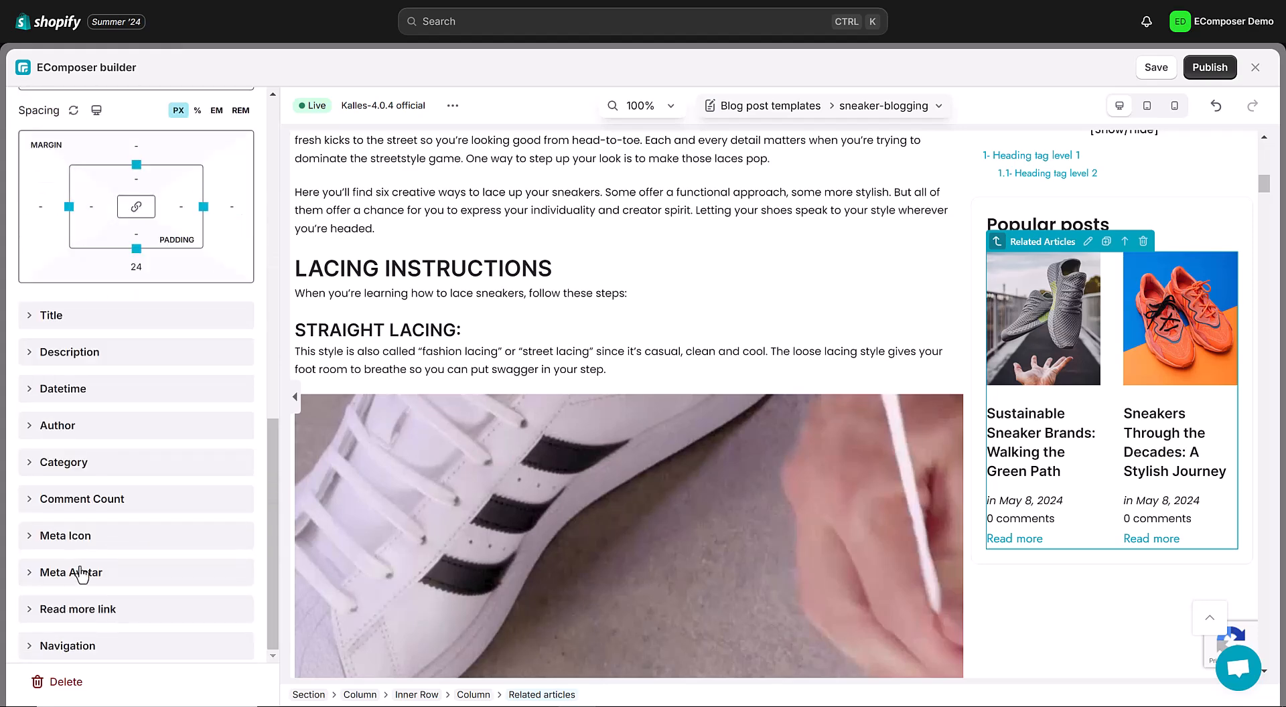
left_click(30, 321)
scroll(127, 375, "up", 5)
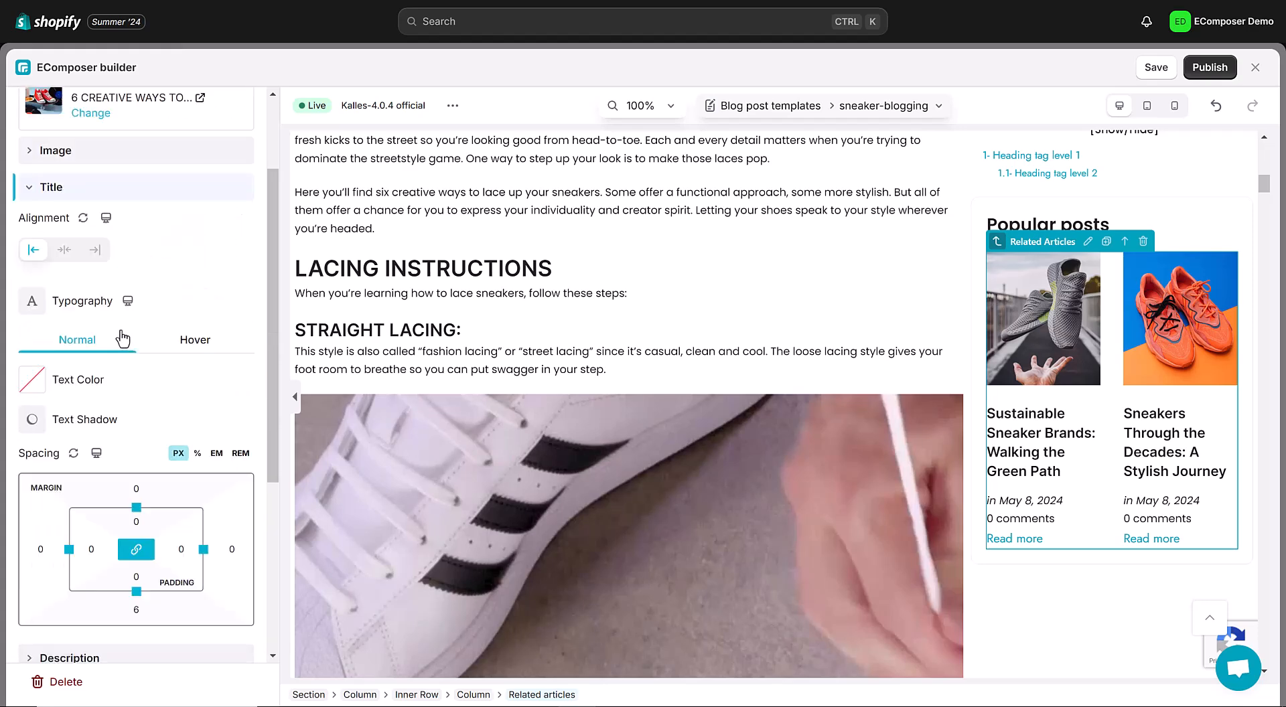
left_click(31, 387)
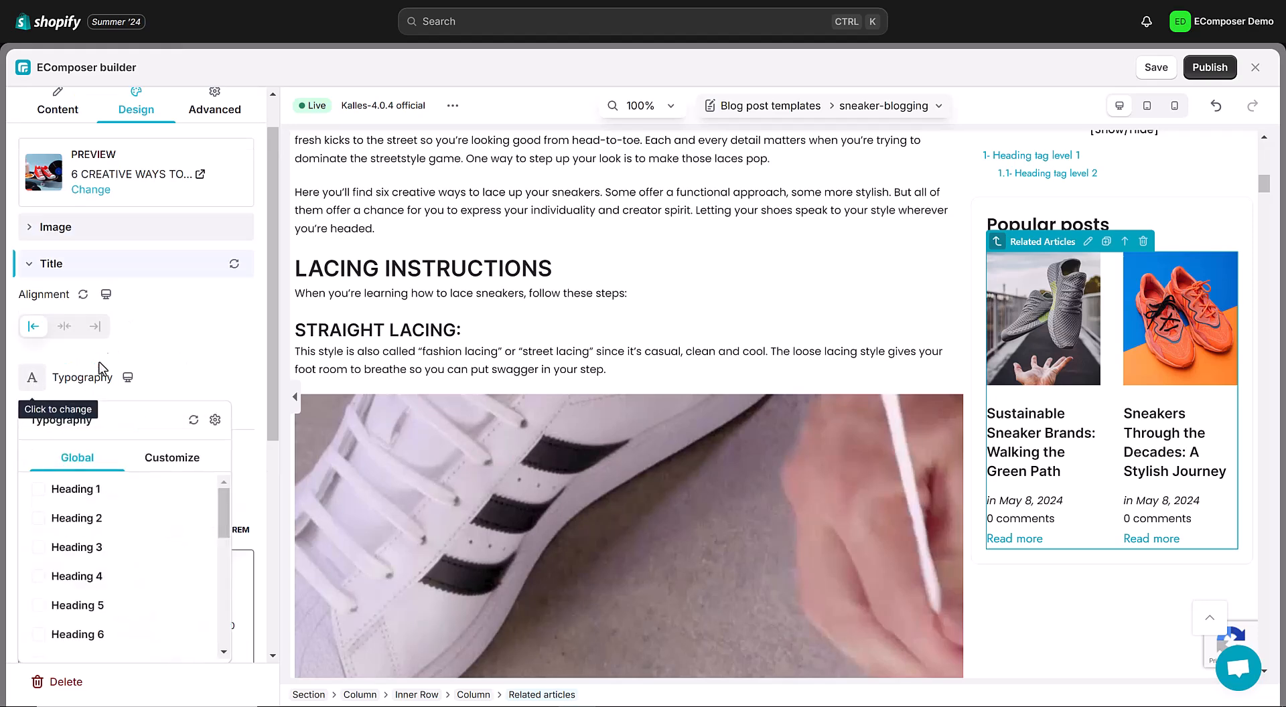
left_click(169, 454)
scroll(179, 479, "down", 2)
left_click(169, 356)
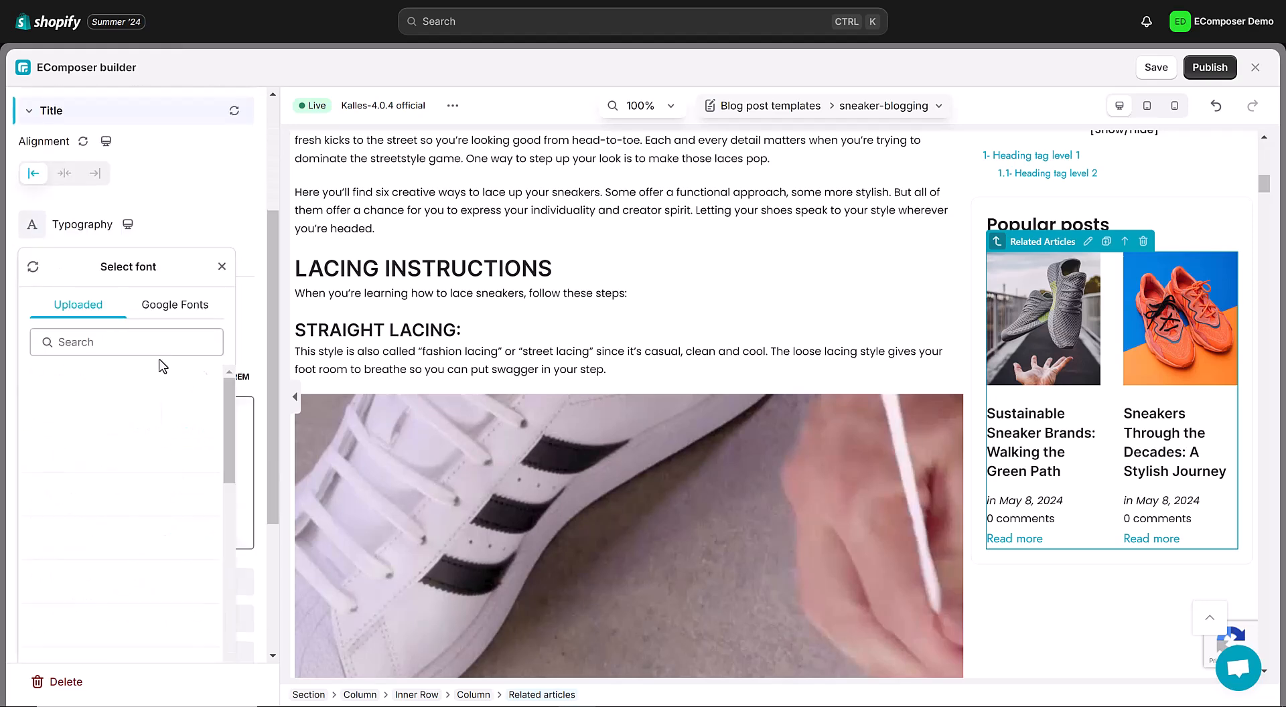
left_click(164, 312)
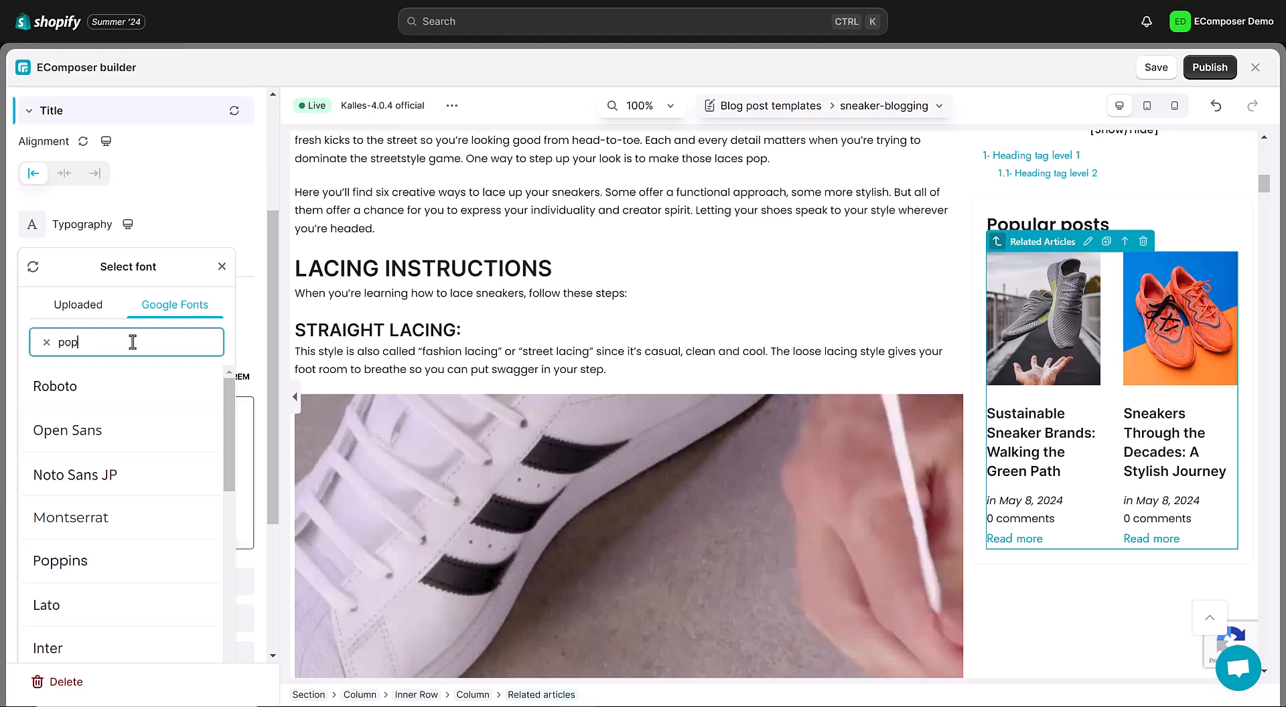
left_click(199, 387)
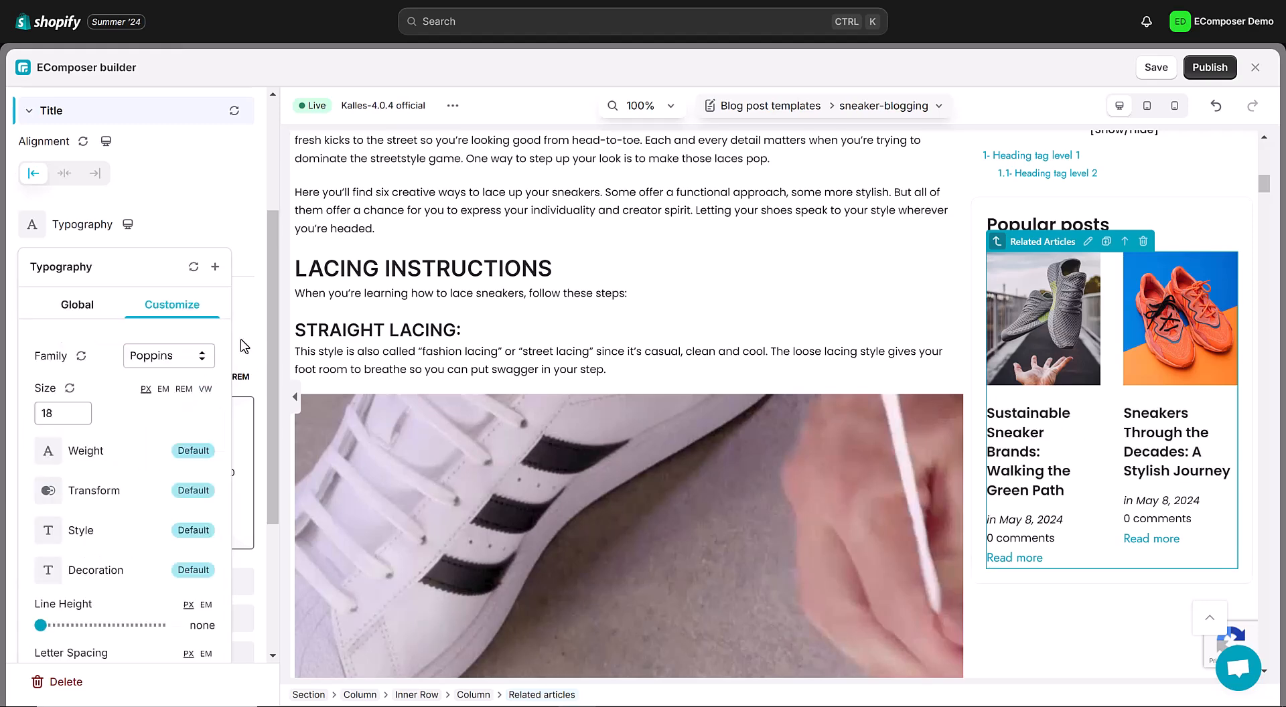
Check the Popular posts block in the wider canvas with the settings panel collapsed, and restore the panel.
left_click(297, 409)
left_click(298, 406)
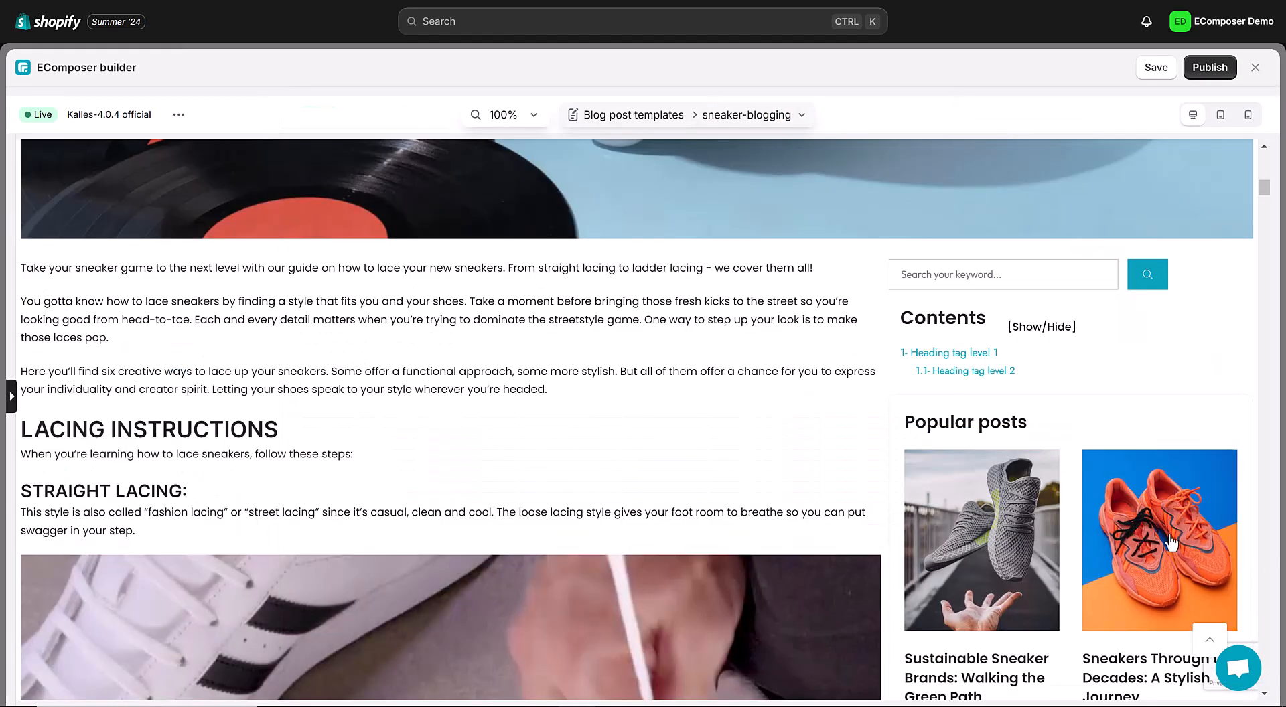
scroll(1072, 542, "down", 2)
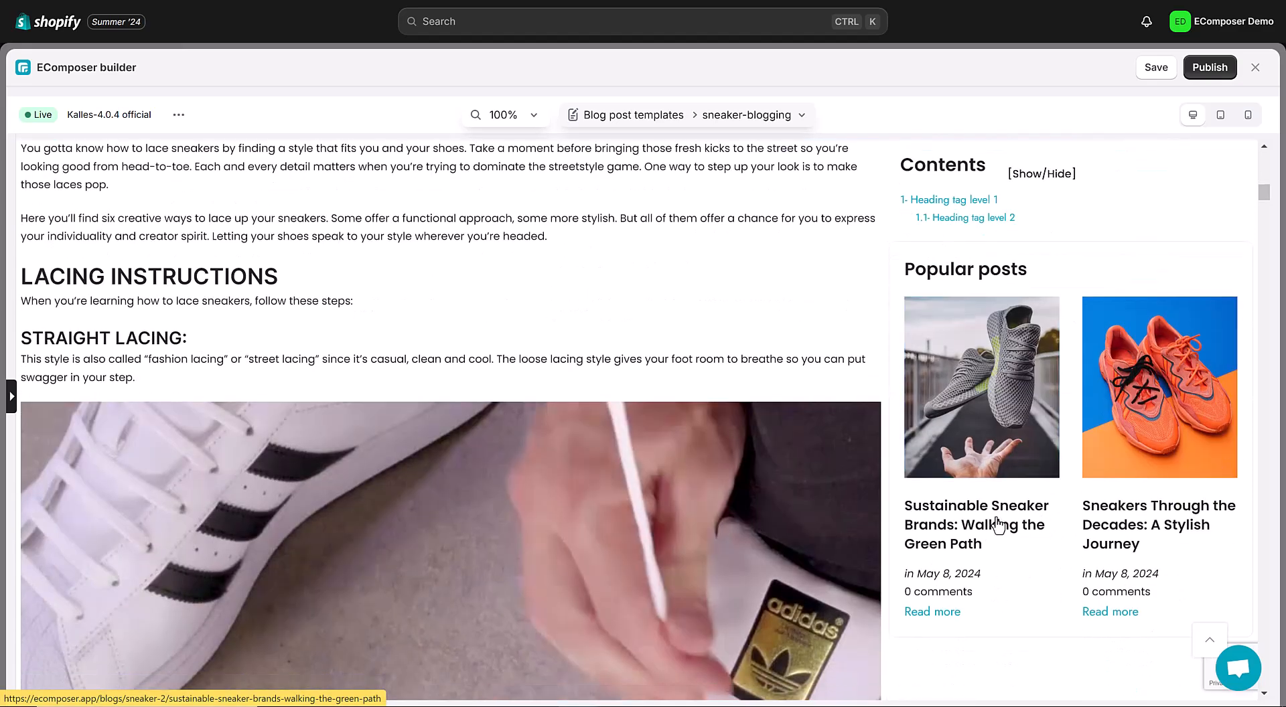
left_click(11, 398)
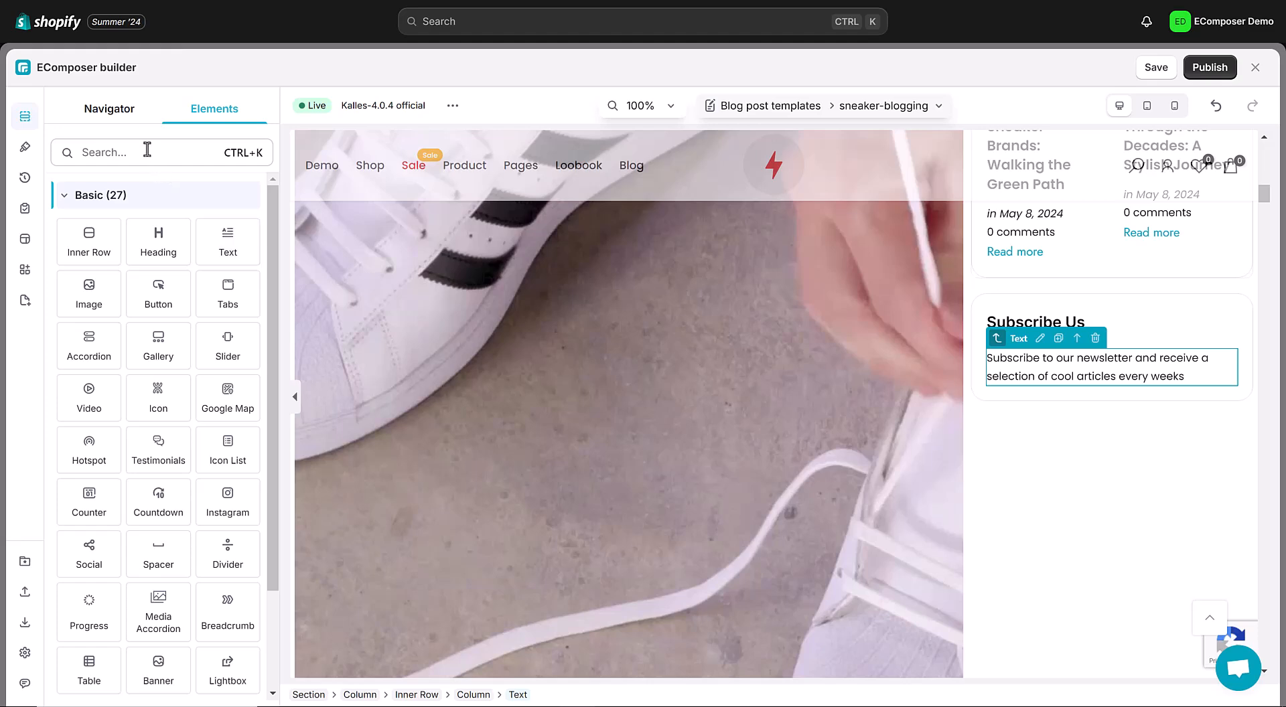
Find the Newsletter element and insert it below the Subscribe Us description text in the sidebar.
left_click(147, 149)
type("new")
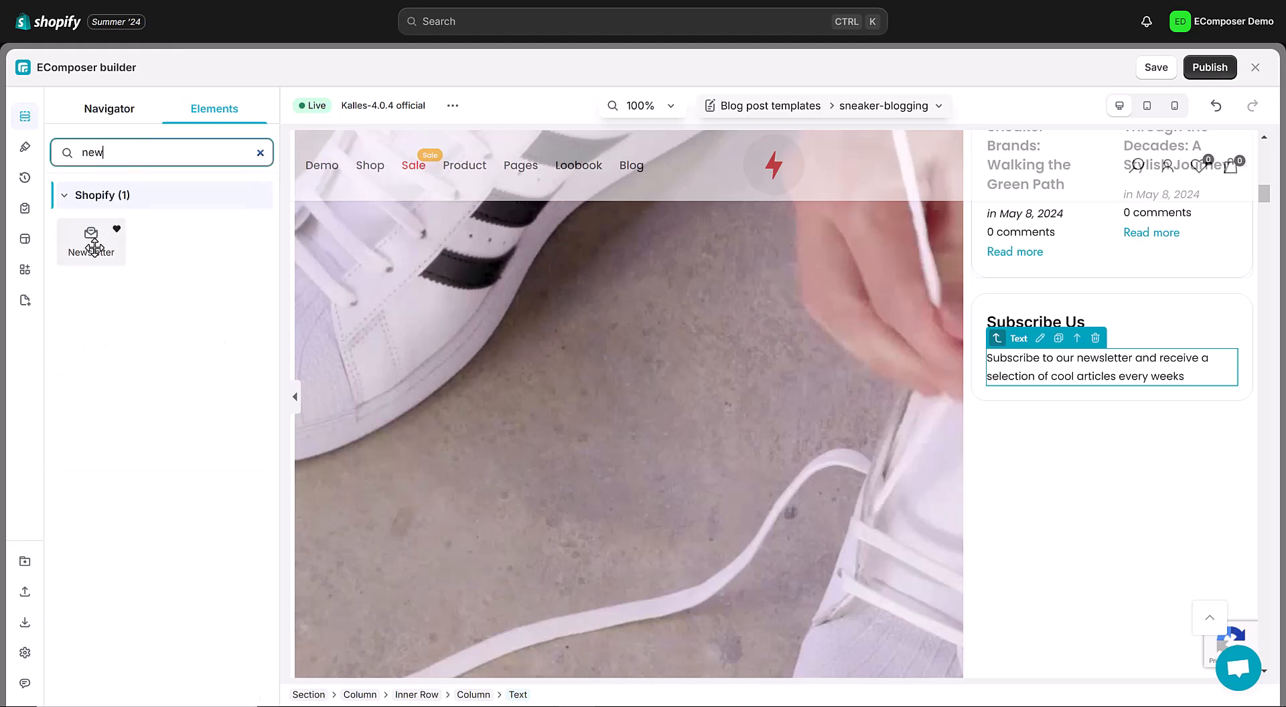
left_click_drag(214, 286, 1056, 377)
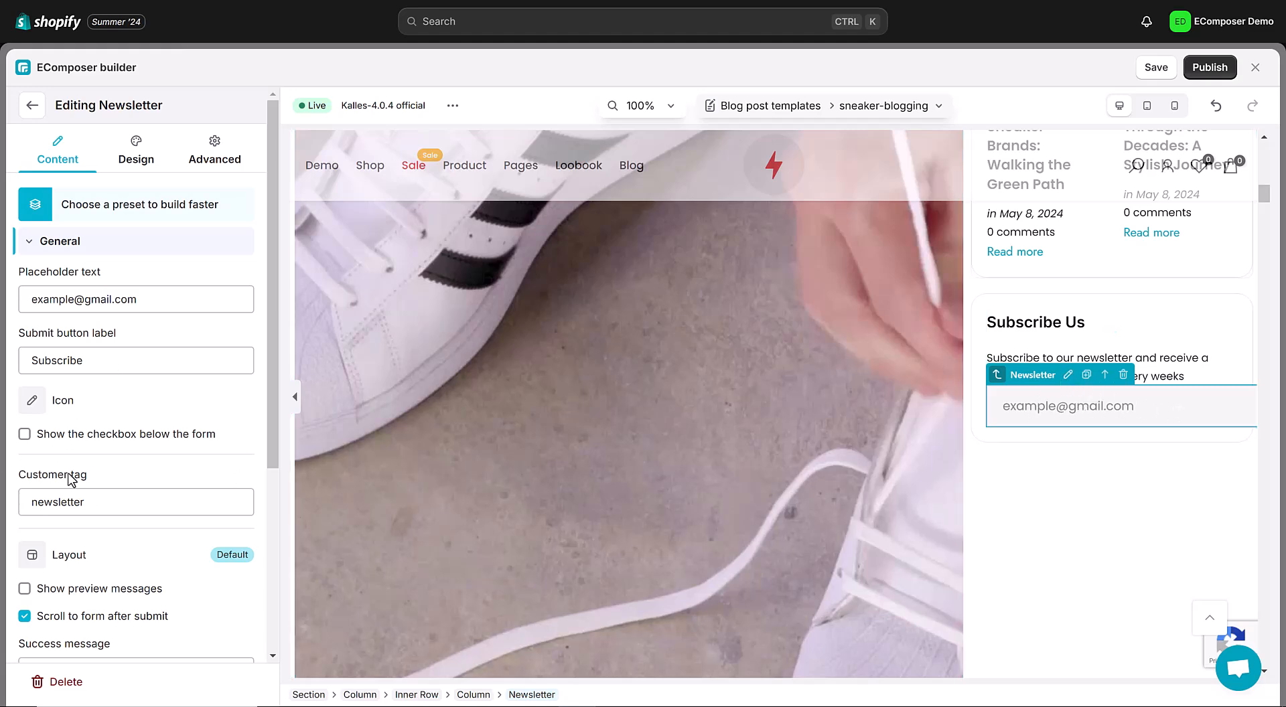
Set the newsletter layout to Vertical and its placeholder text to "Enter your email".
scroll(80, 469, "down", 3)
left_click(32, 403)
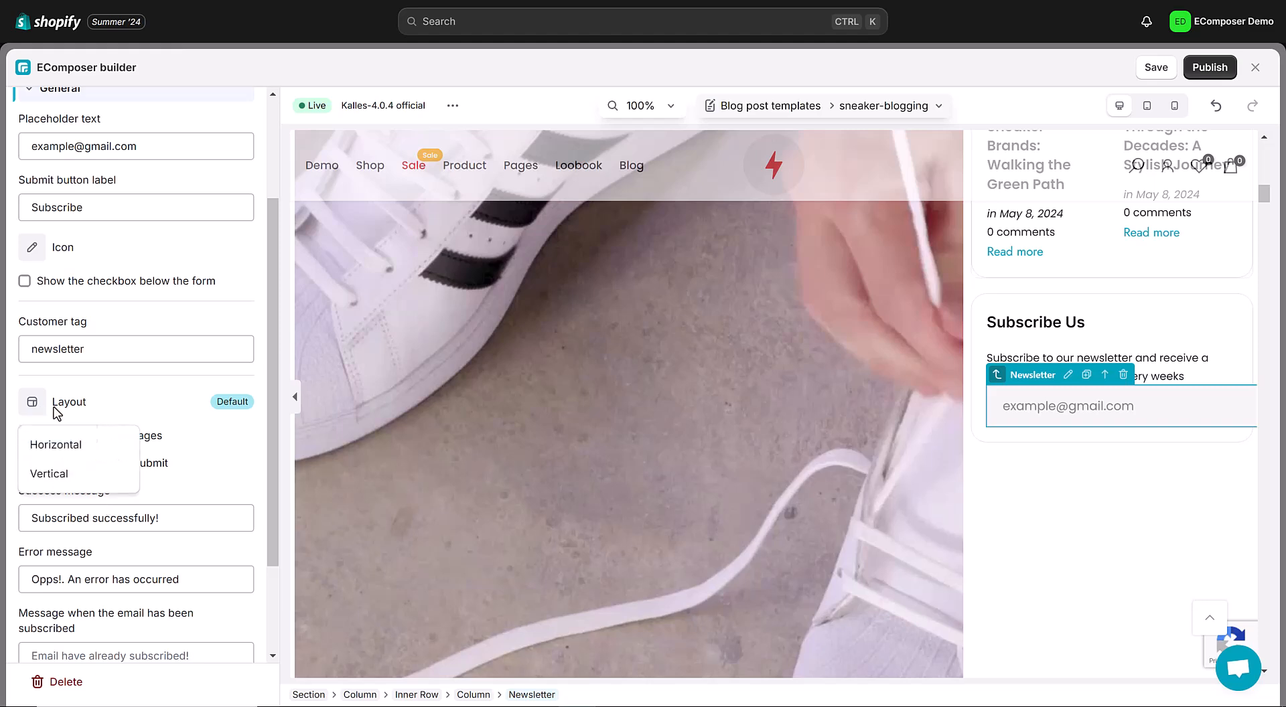
left_click(59, 476)
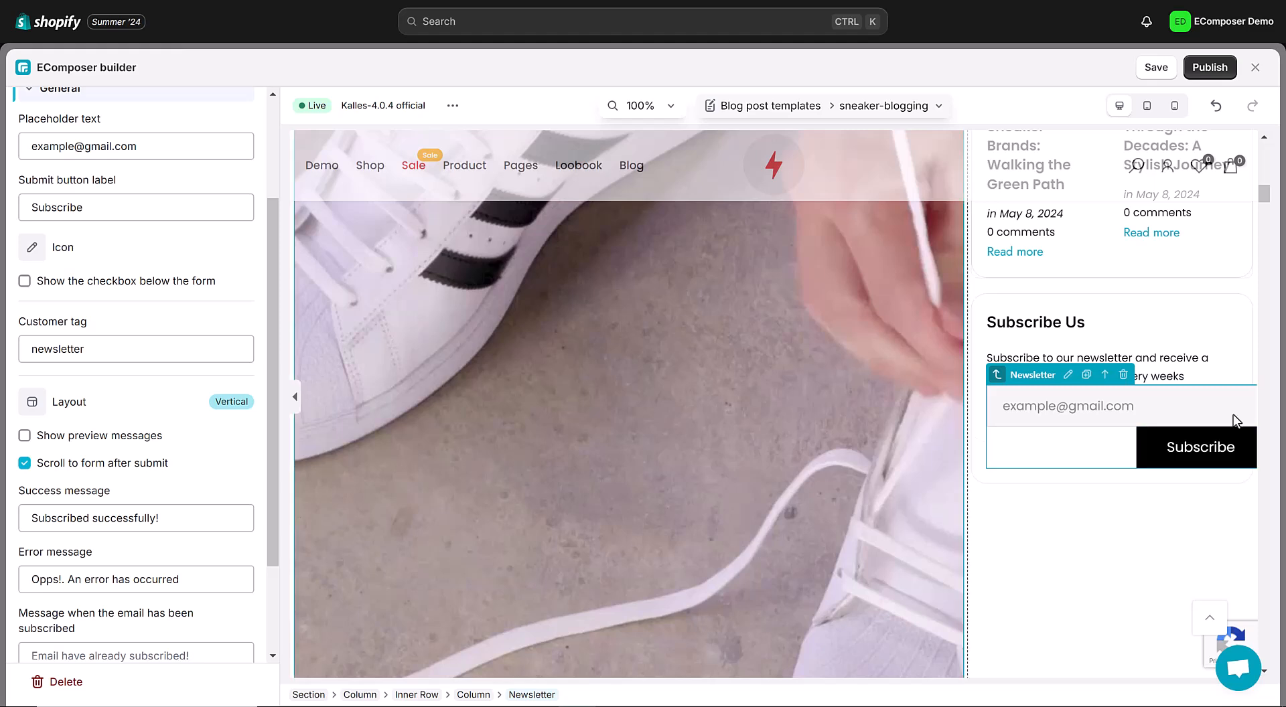
scroll(89, 592, "down", 2)
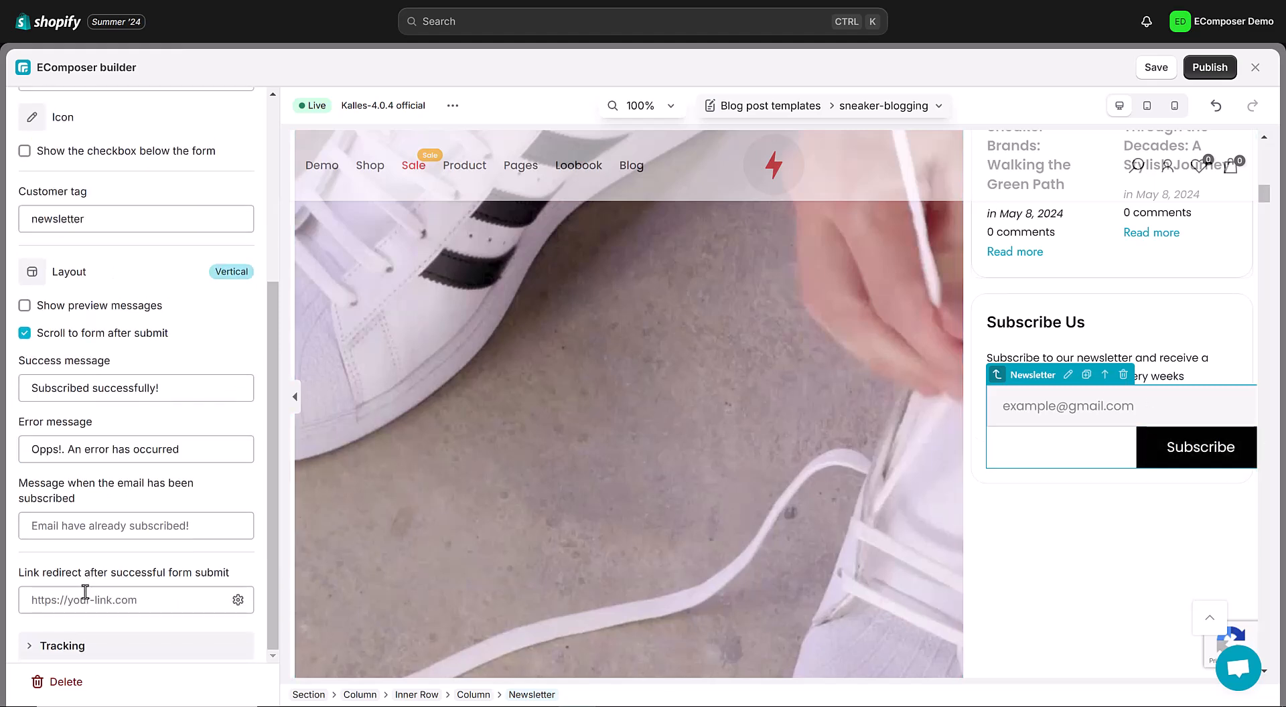
scroll(86, 592, "up", 5)
triple_click(148, 299)
type("Enter your email")
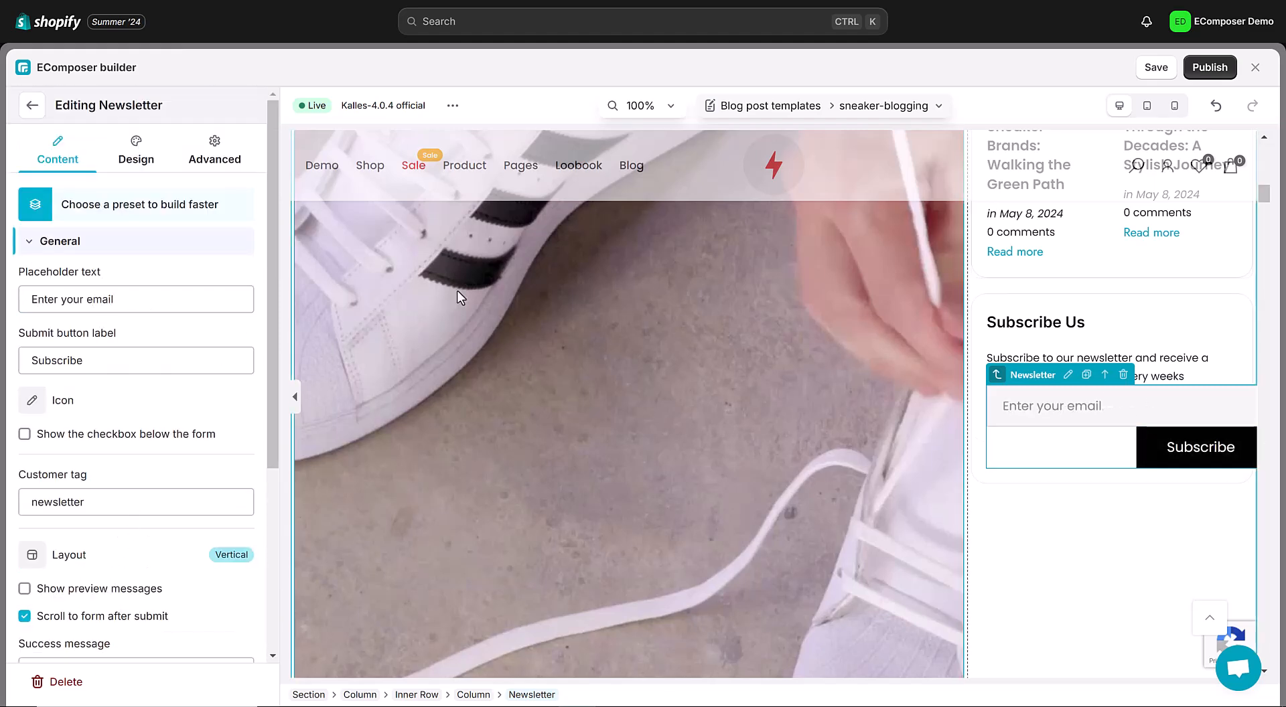
Set the newsletter's input field height to 48 px and its width to 100%.
left_click(136, 159)
scroll(115, 505, "down", 3)
left_click(43, 534)
scroll(123, 335, "up", 3)
scroll(132, 368, "down", 5)
scroll(130, 362, "up", 1)
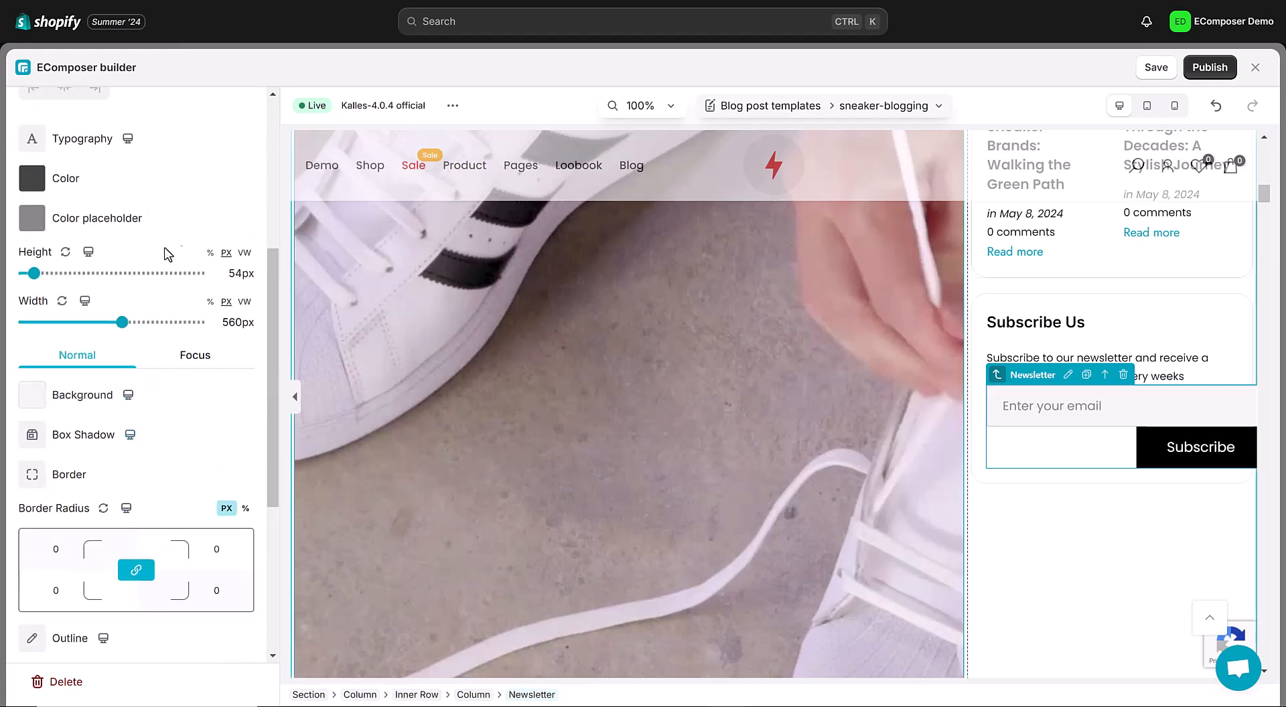
left_click(240, 273)
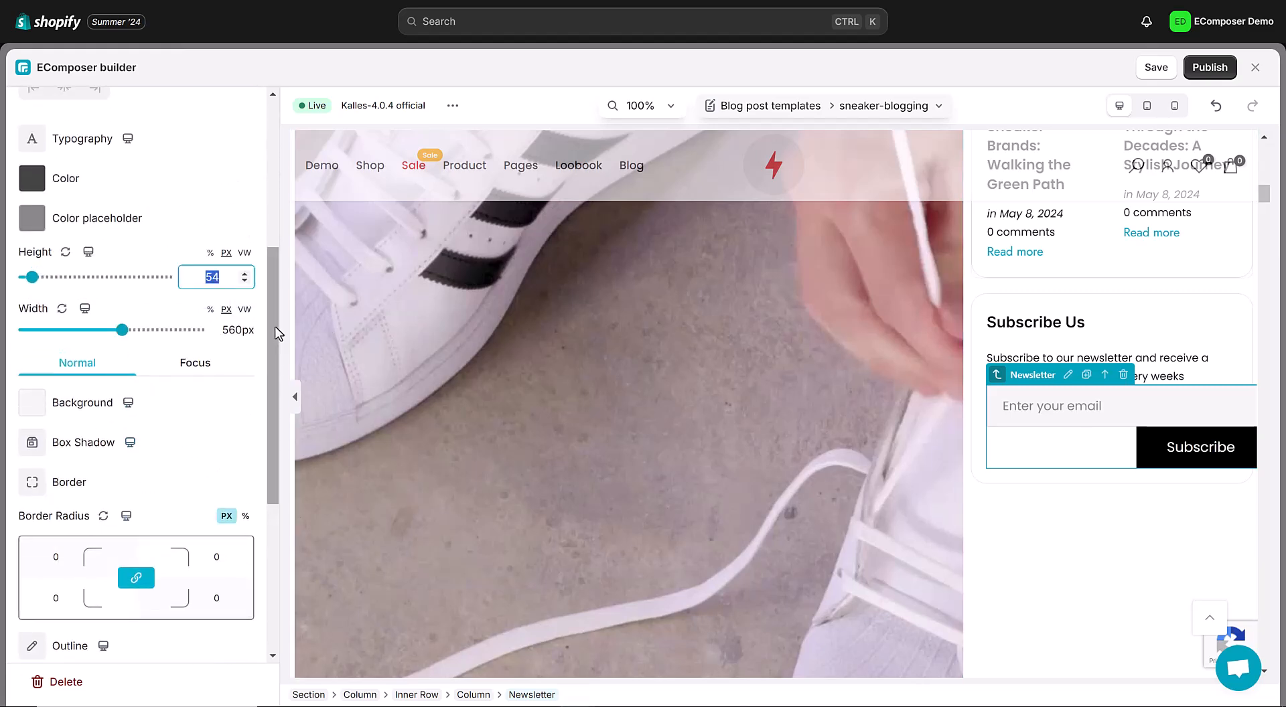
key("Return")
left_click(211, 301)
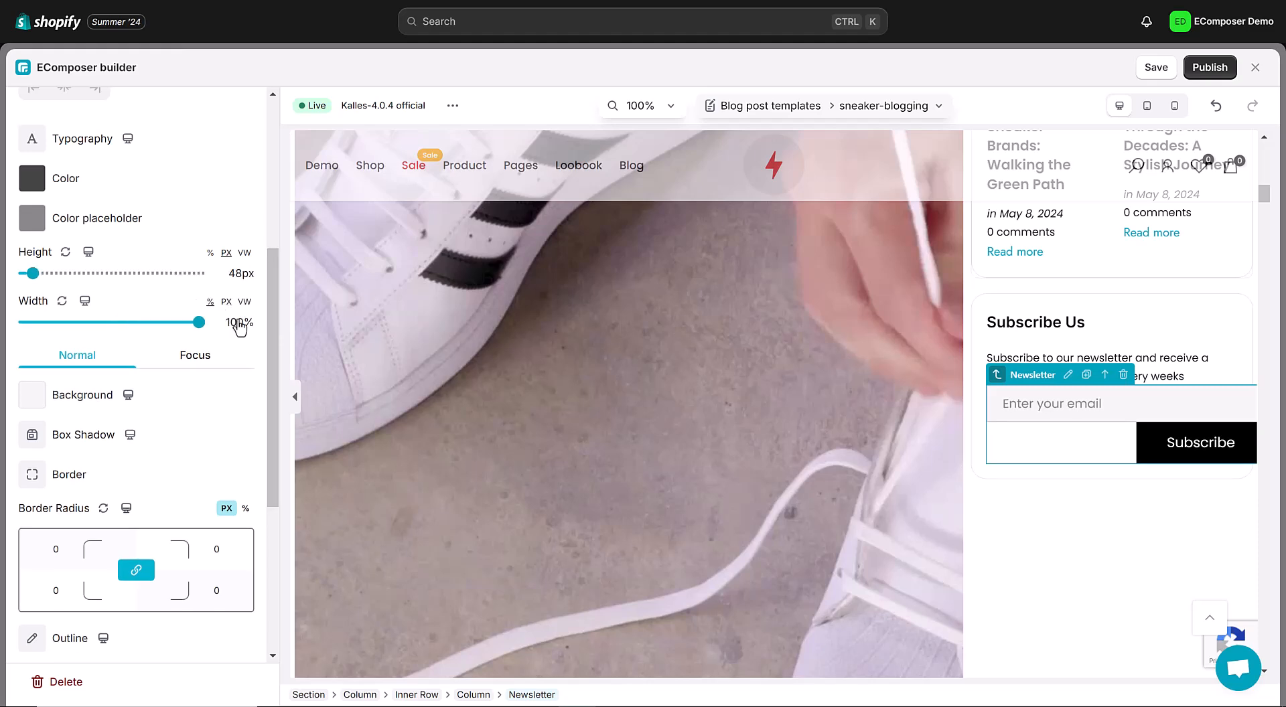
Set the newsletter's general width to 100%, its alignment to left and its content alignment to center.
scroll(129, 355, "up", 5)
left_click(38, 246)
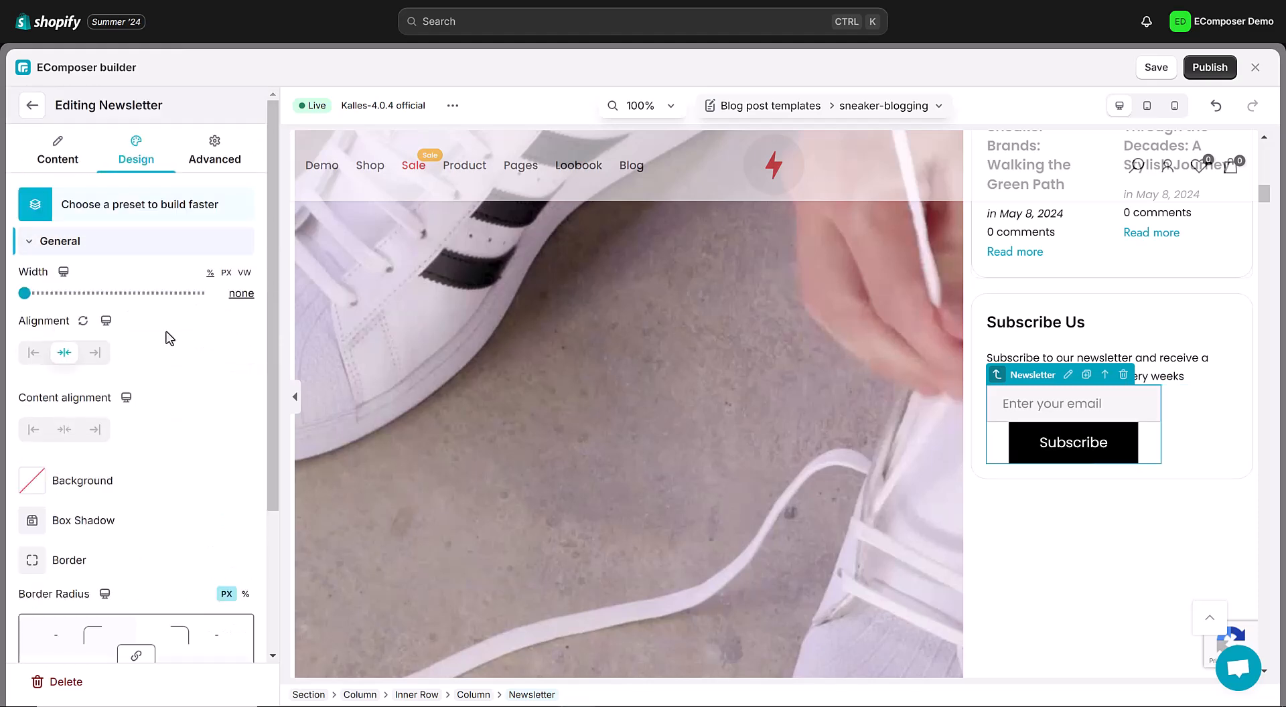
left_click(238, 293)
key("Return")
scroll(42, 252, "down", 2)
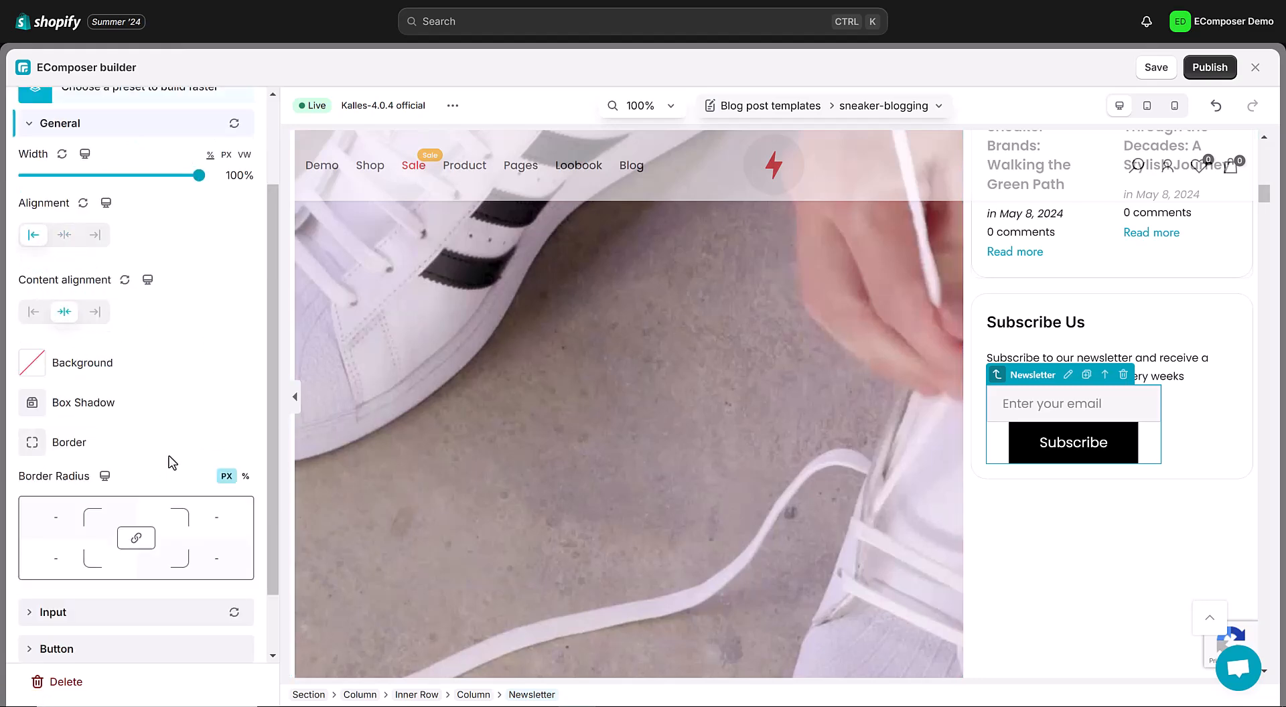
Add a bottom margin to the newsletter's input field.
scroll(127, 488, "down", 1)
left_click(40, 533)
scroll(107, 539, "down", 6)
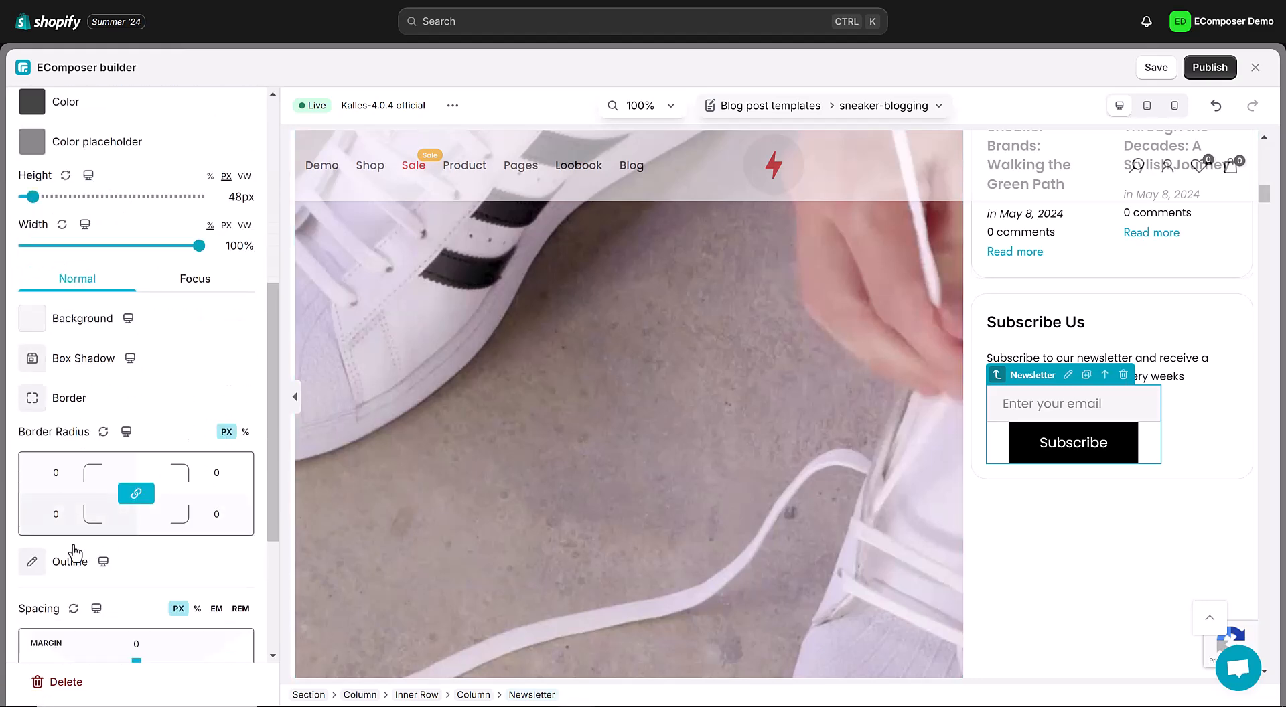
left_click(137, 505)
left_click(138, 507)
left_click(136, 536)
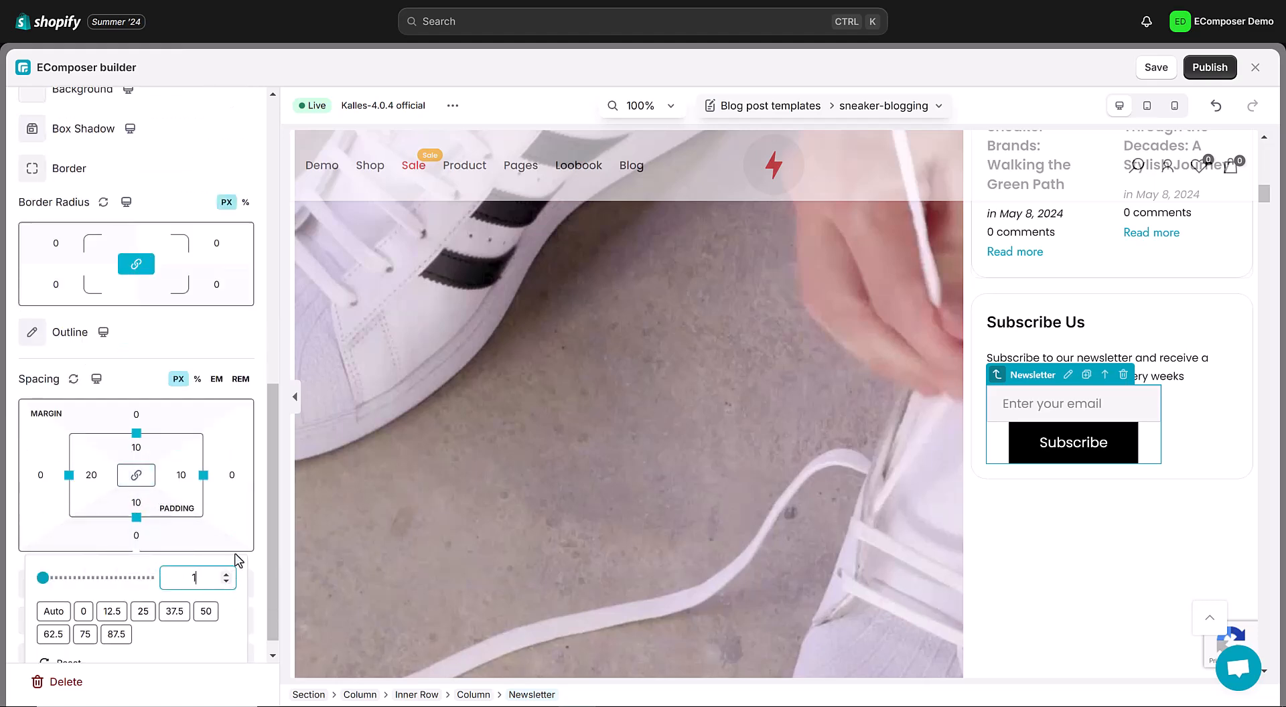
Set the top and bottom padding of the newsletter's input field to 0.
left_click(140, 452)
left_click(139, 450)
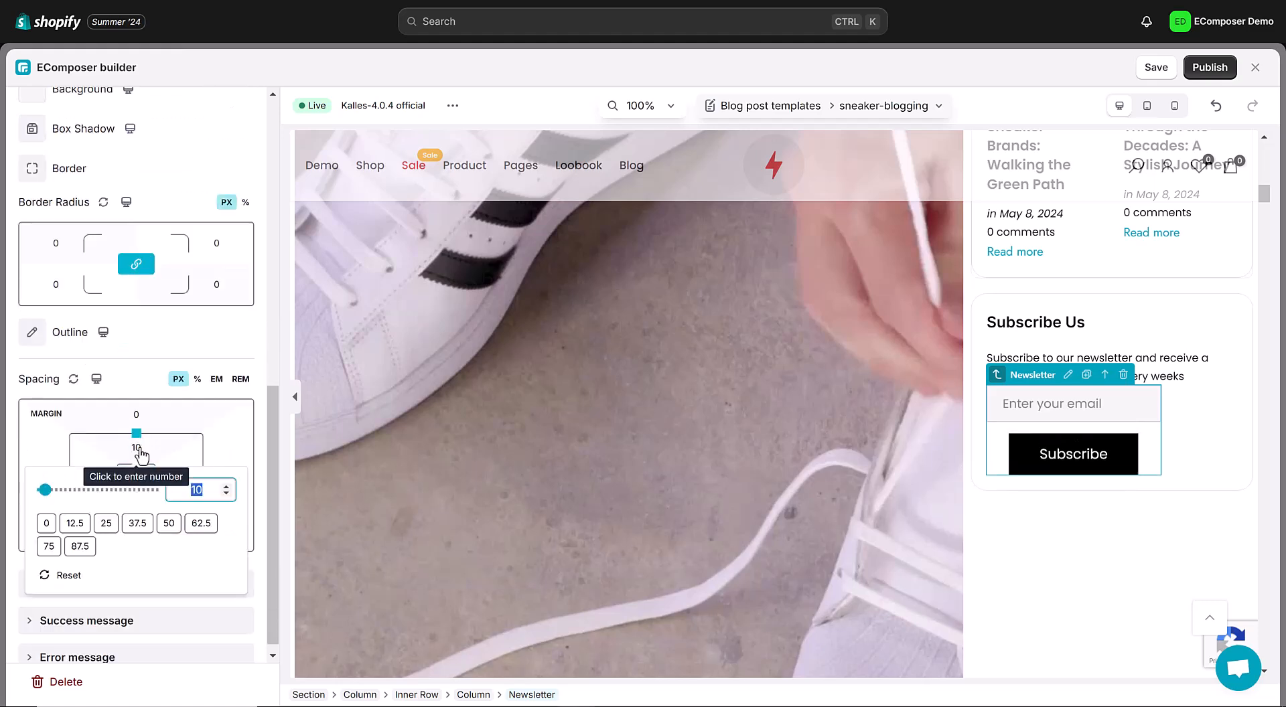
left_click(47, 522)
left_click(138, 502)
left_click(138, 503)
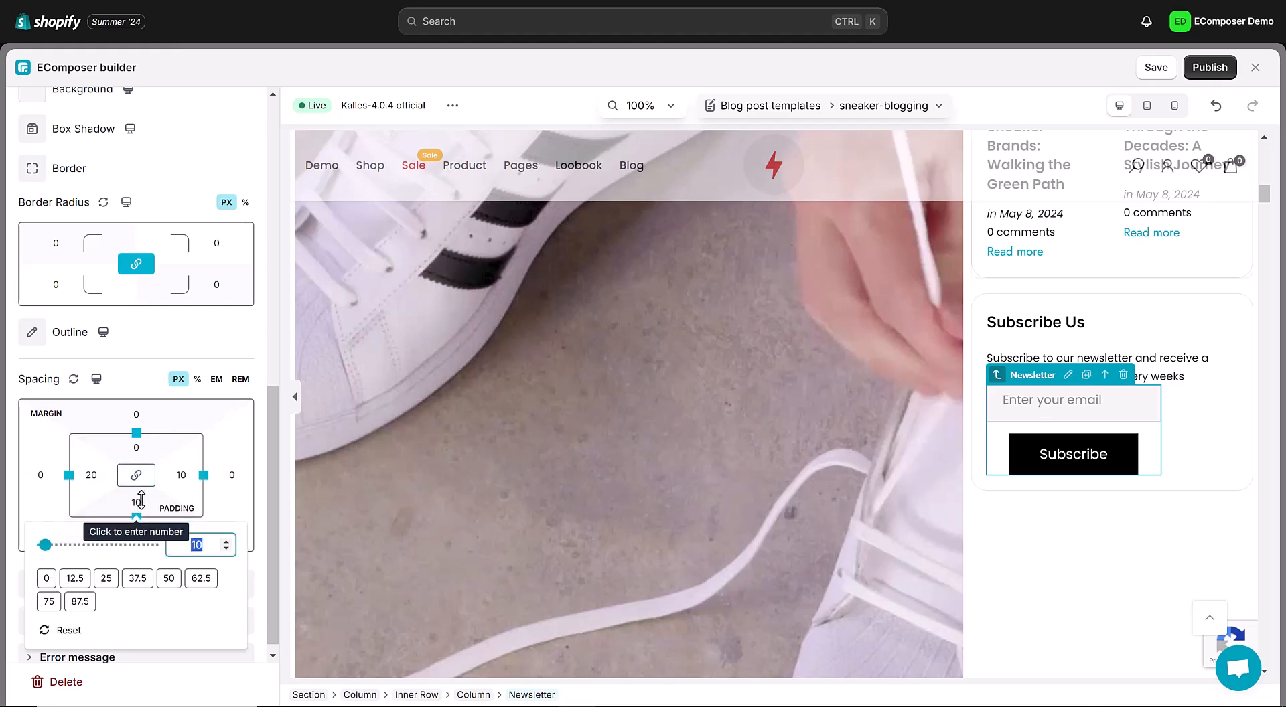
left_click(48, 580)
left_click(144, 508)
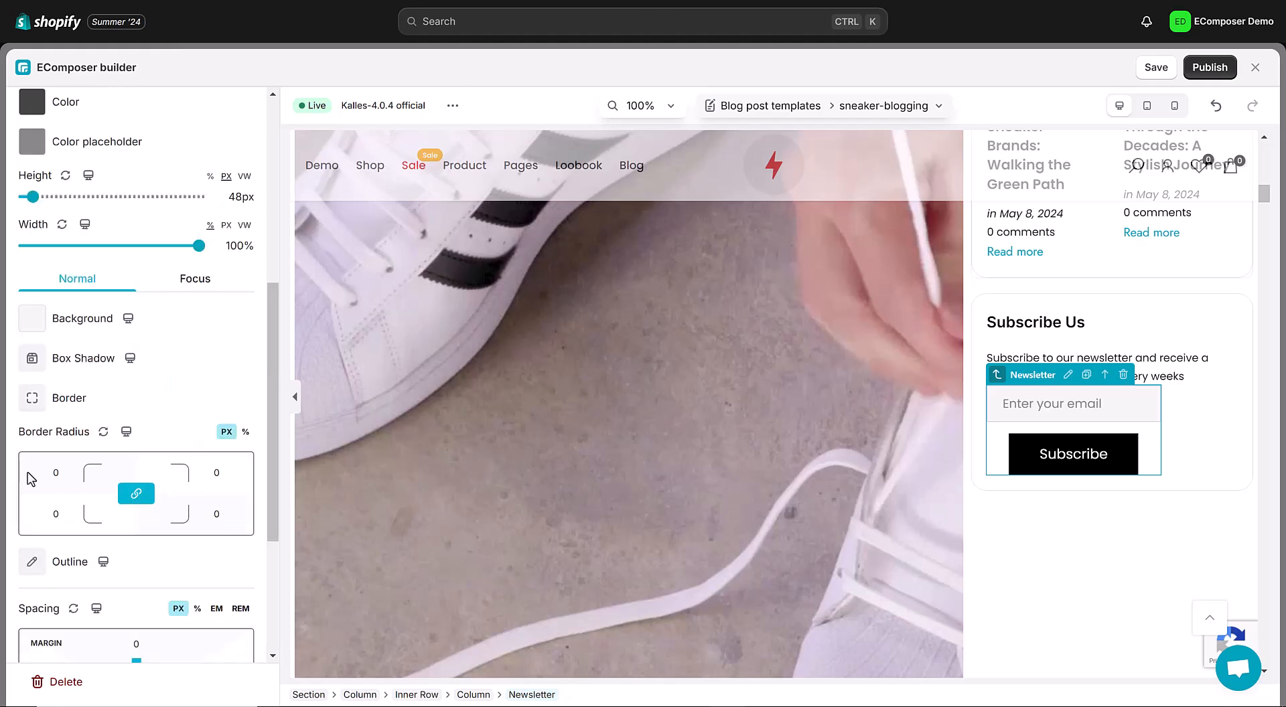
Set the Subscribe button's width to 100% and height to 48 px, and center its content.
left_click(40, 573)
scroll(159, 420, "up", 2)
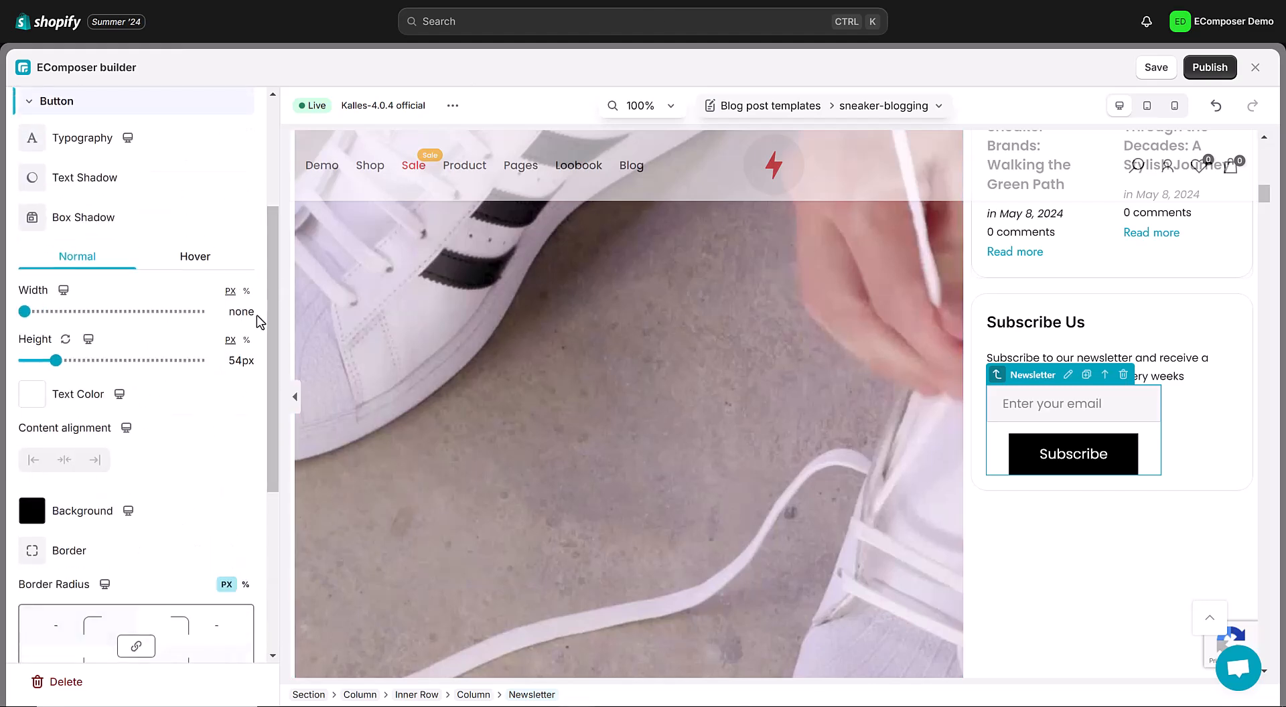
left_click(245, 316)
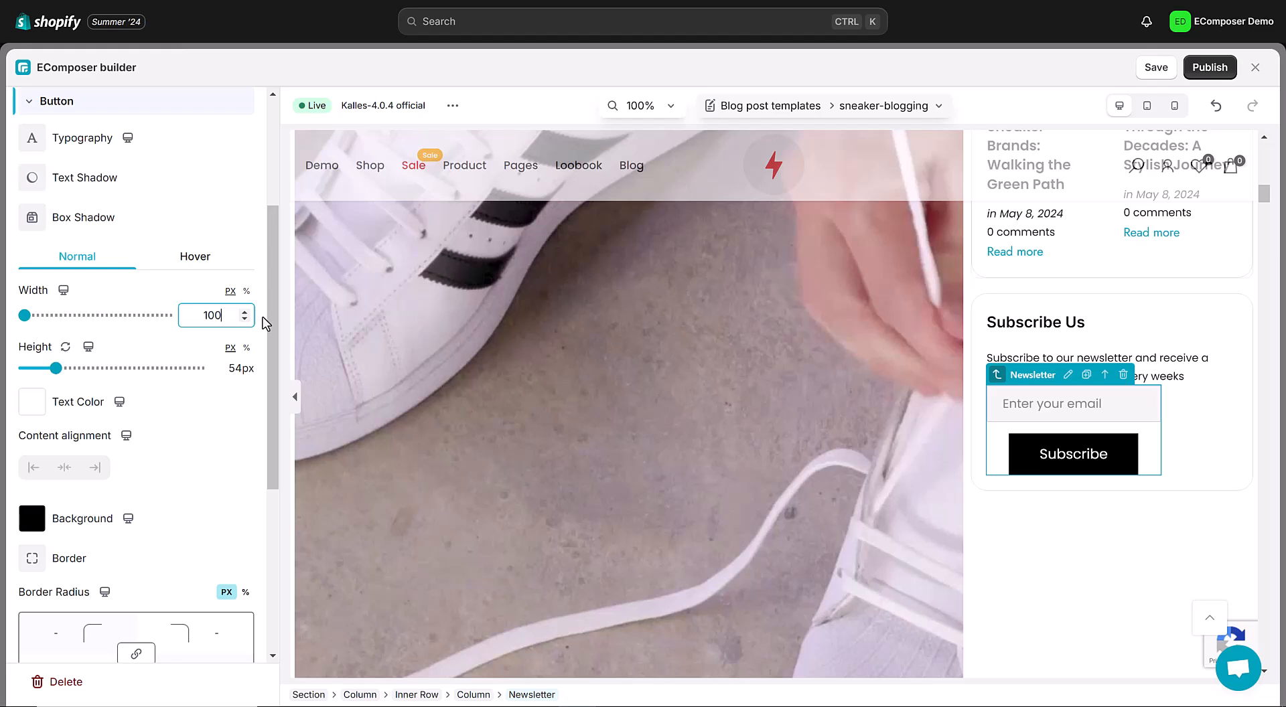
type("100")
key("Return")
left_click(246, 291)
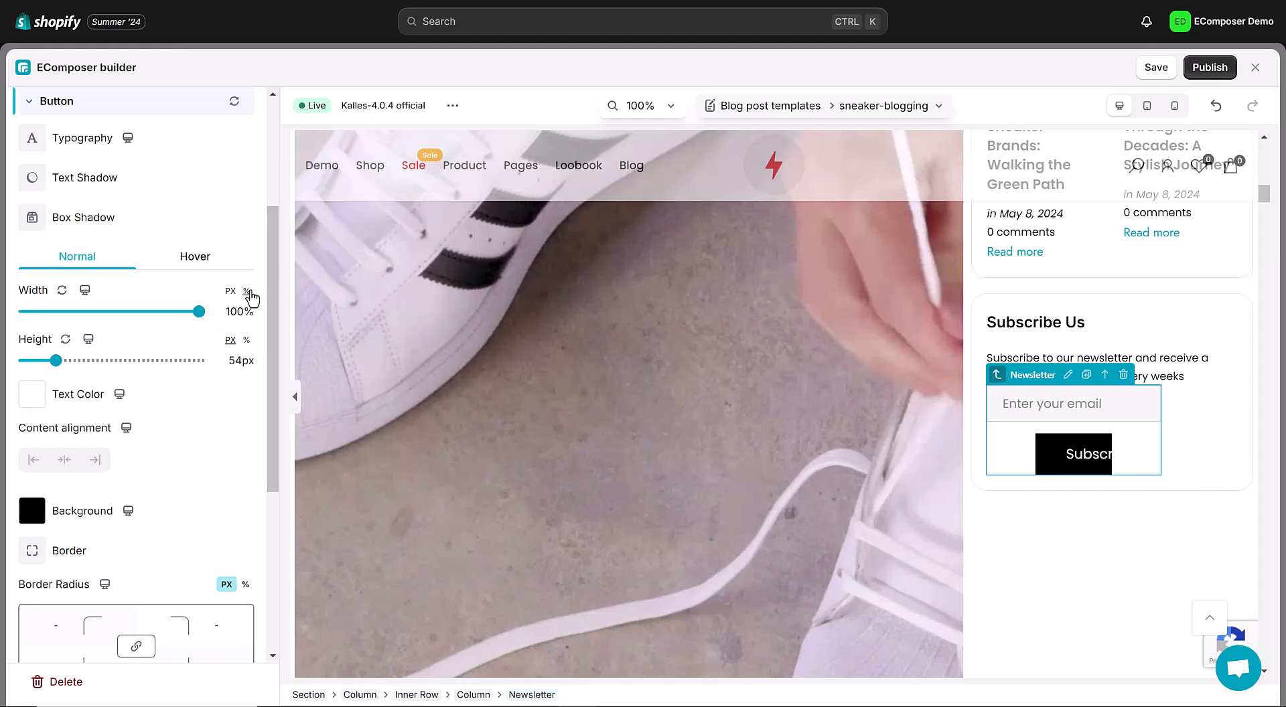
Set the Subscribe button's padding to 25 px on the left and right and, with the sides unlinked, 15 px on the top and bottom.
scroll(90, 527, "down", 5)
left_click(90, 527)
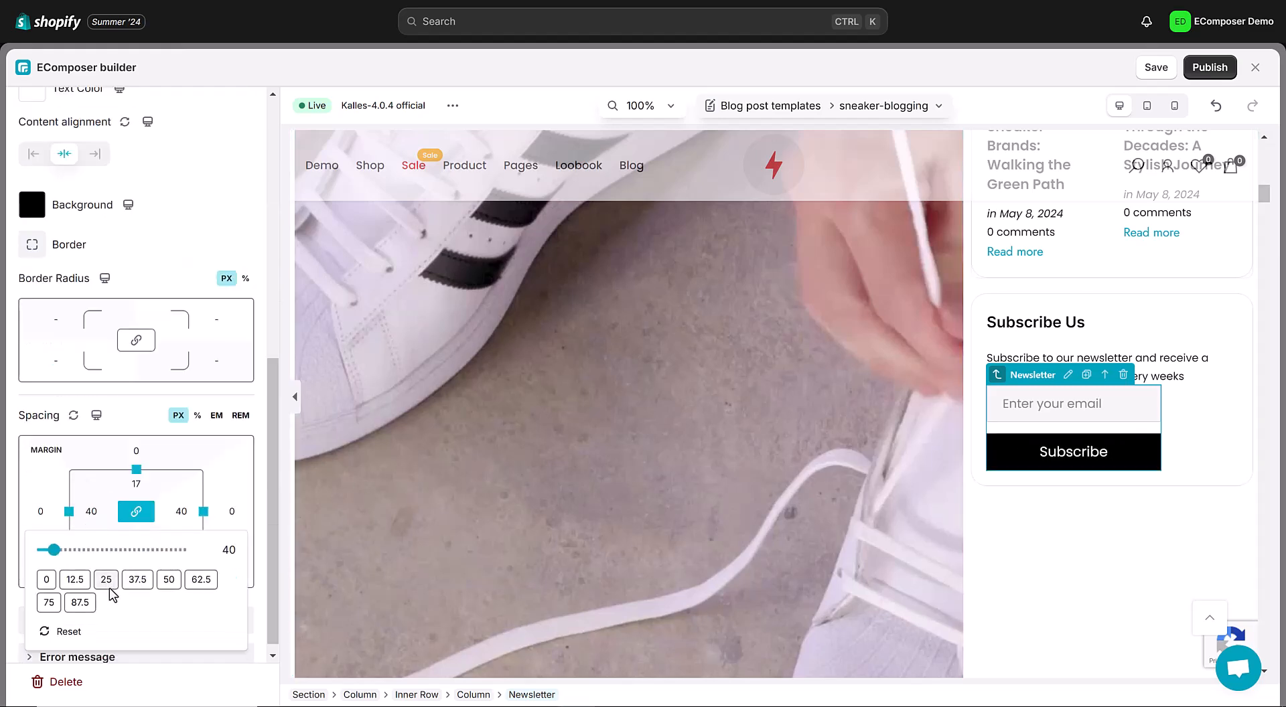
left_click(107, 580)
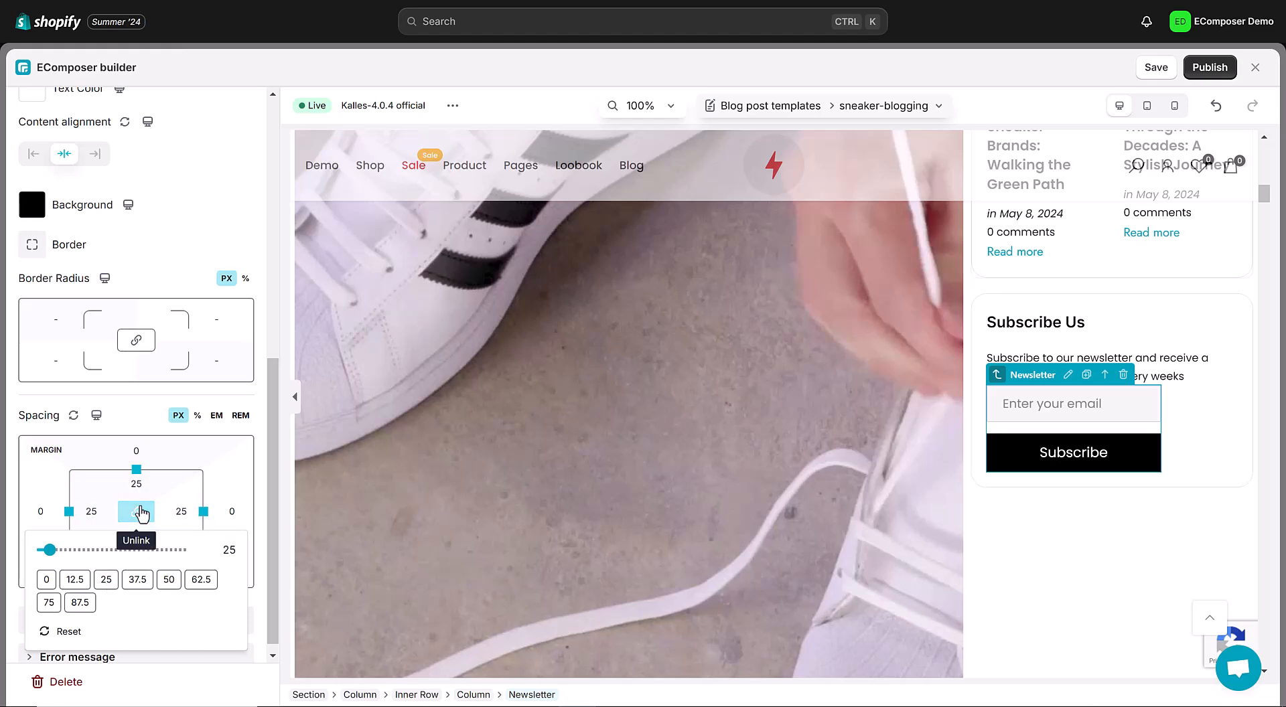
left_click(141, 513)
left_click(136, 483)
type("15")
key("Return")
left_click(136, 539)
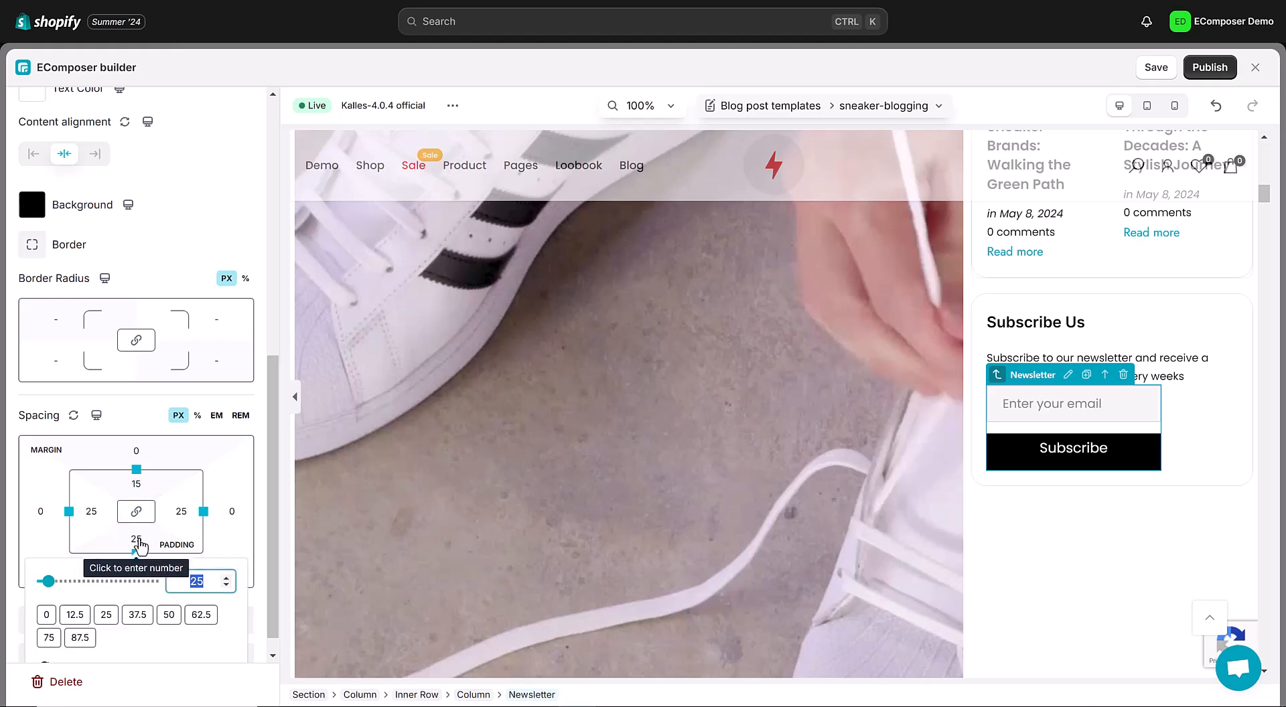
type("15")
key("Return")
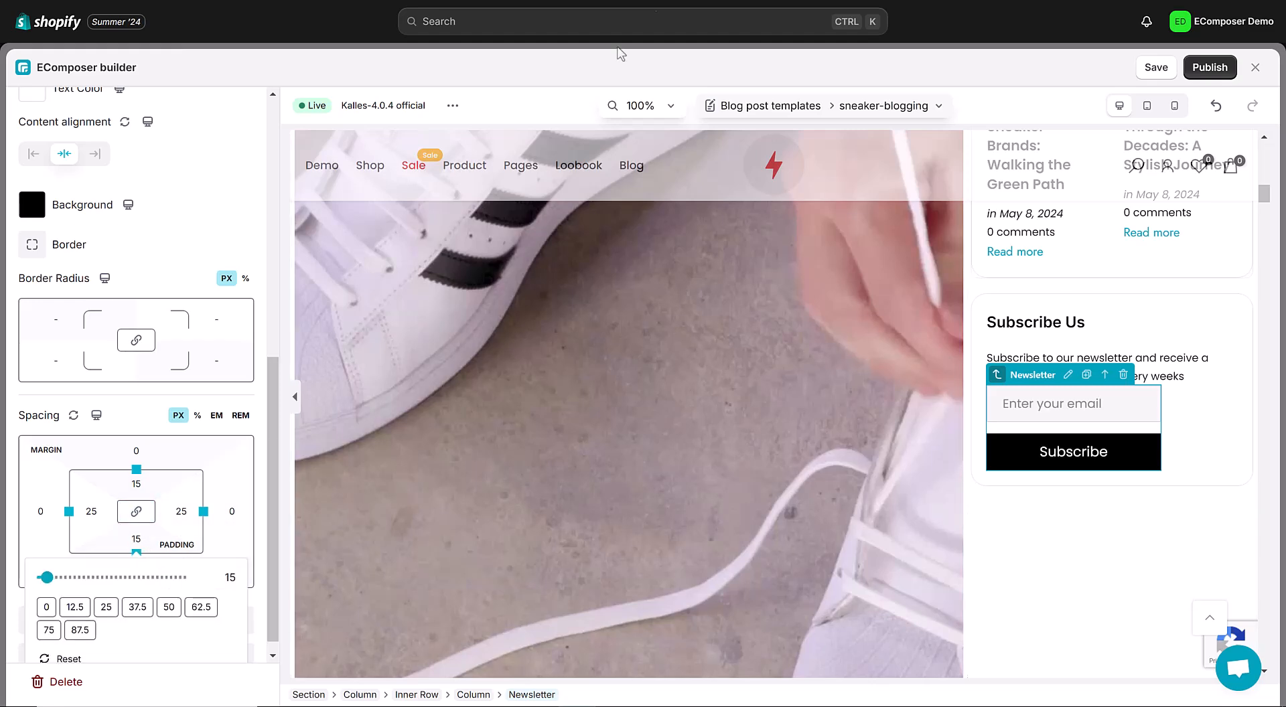
scroll(1091, 450, "up", 9)
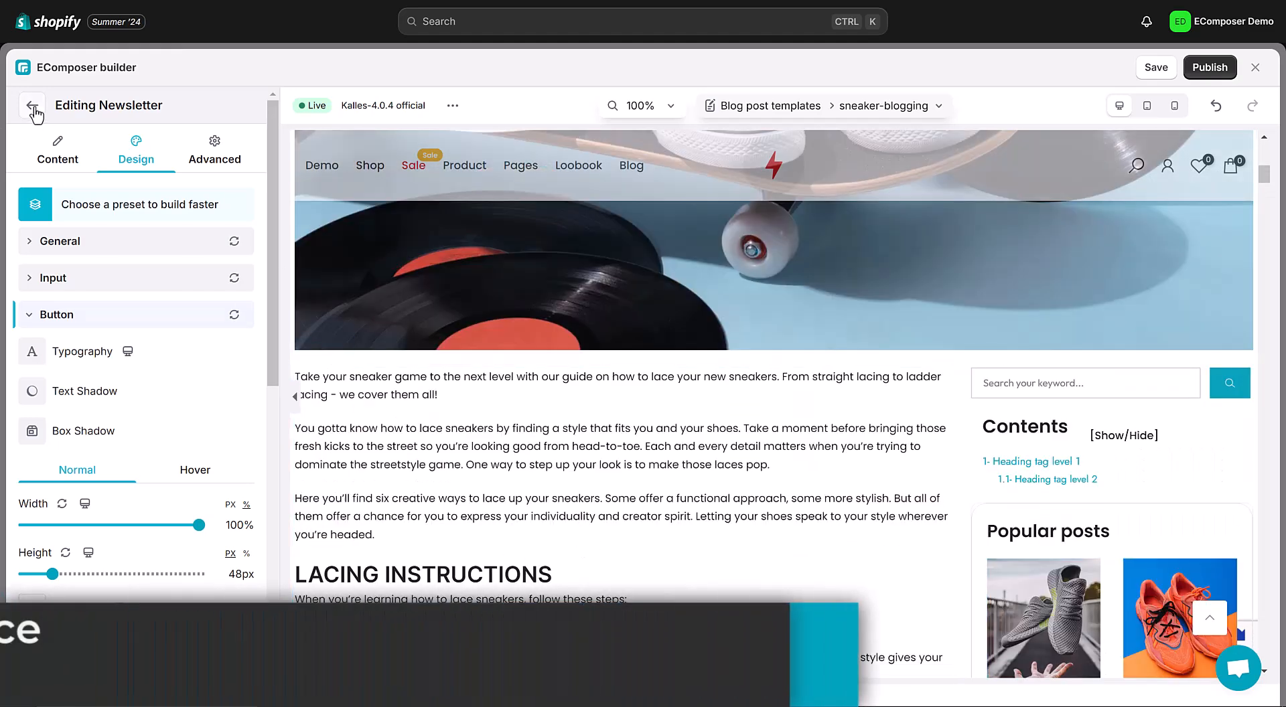
Run an SEO audit of the template with Avada SEO & Image Optimizer and examine the Google Structure Data entry.
left_click(32, 105)
left_click(24, 208)
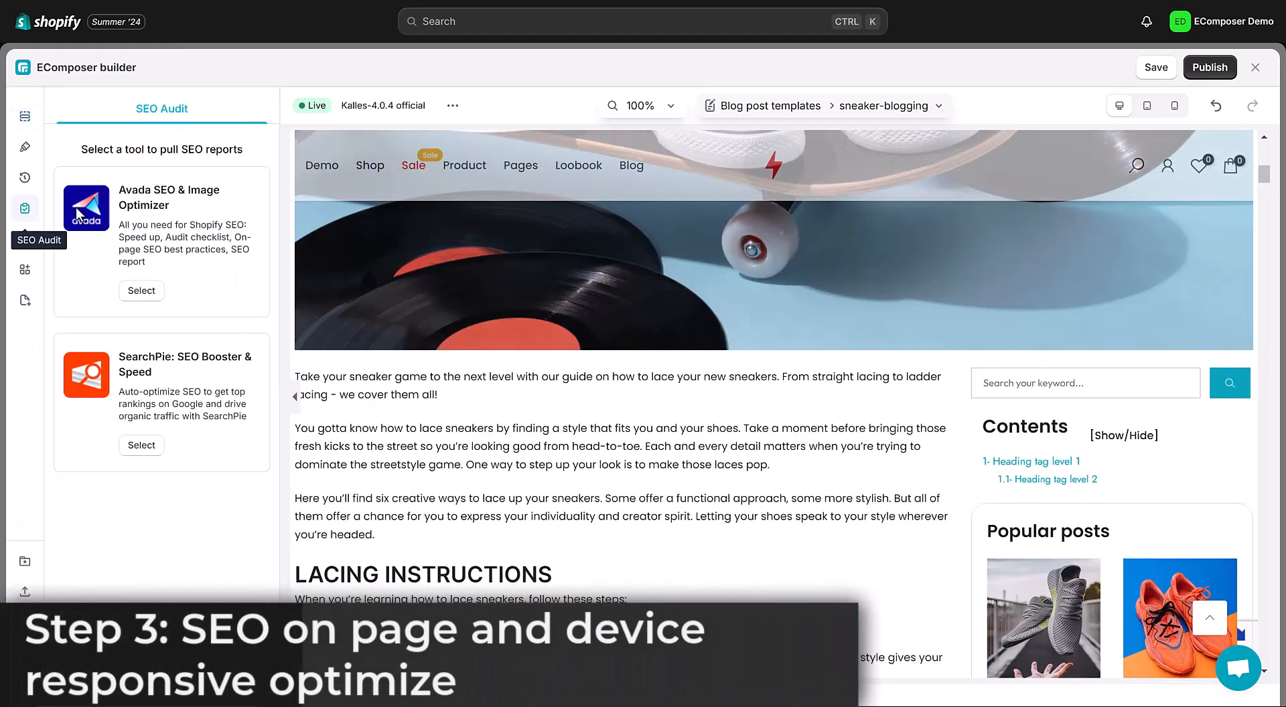
left_click(158, 292)
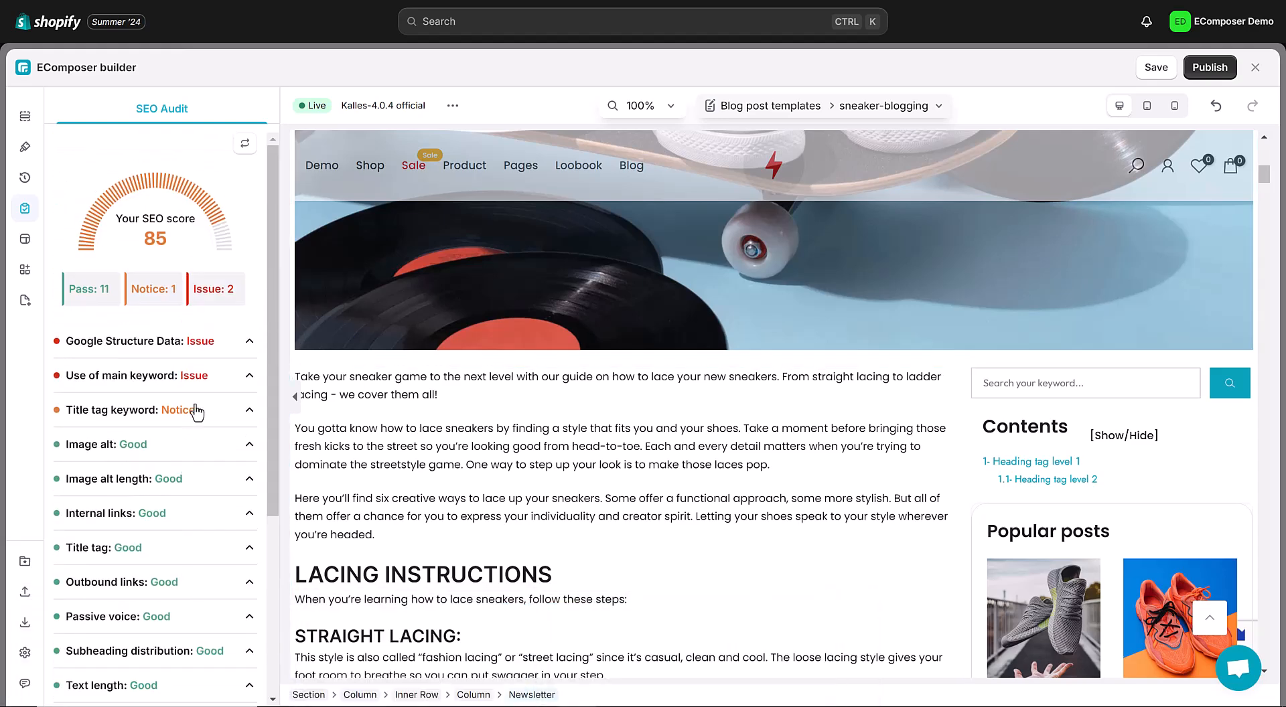
left_click(202, 345)
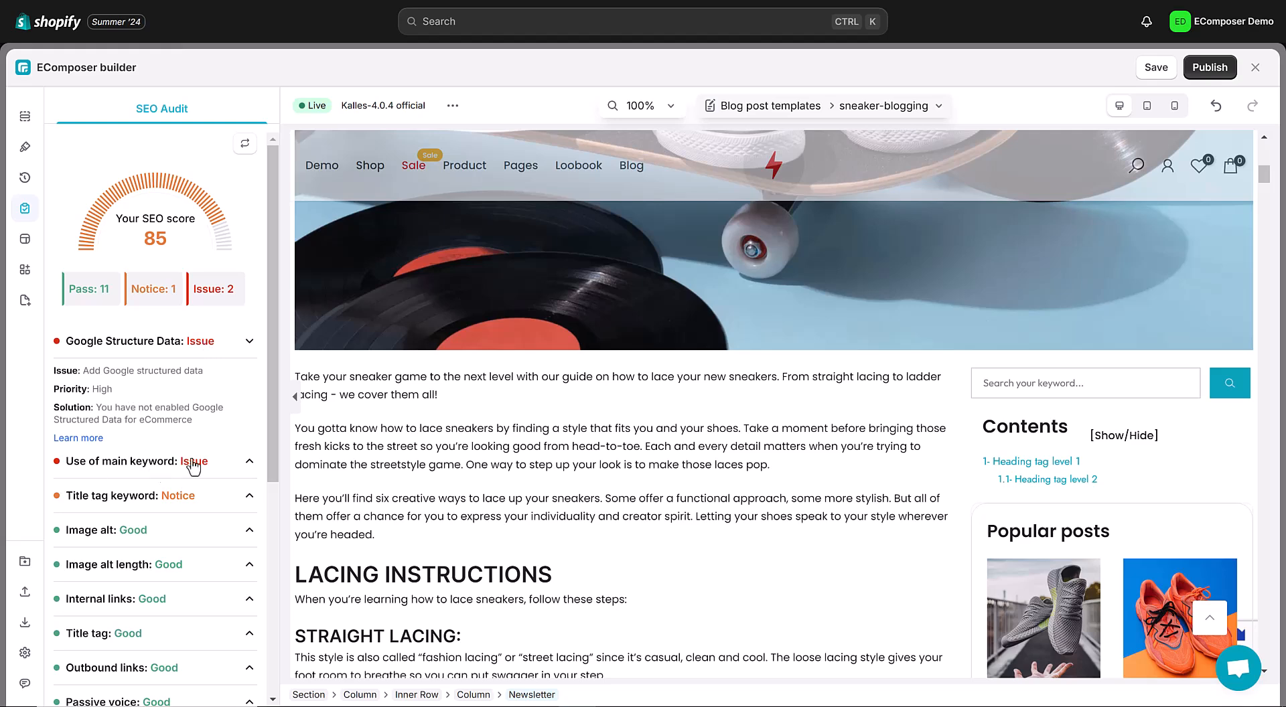
left_click(237, 343)
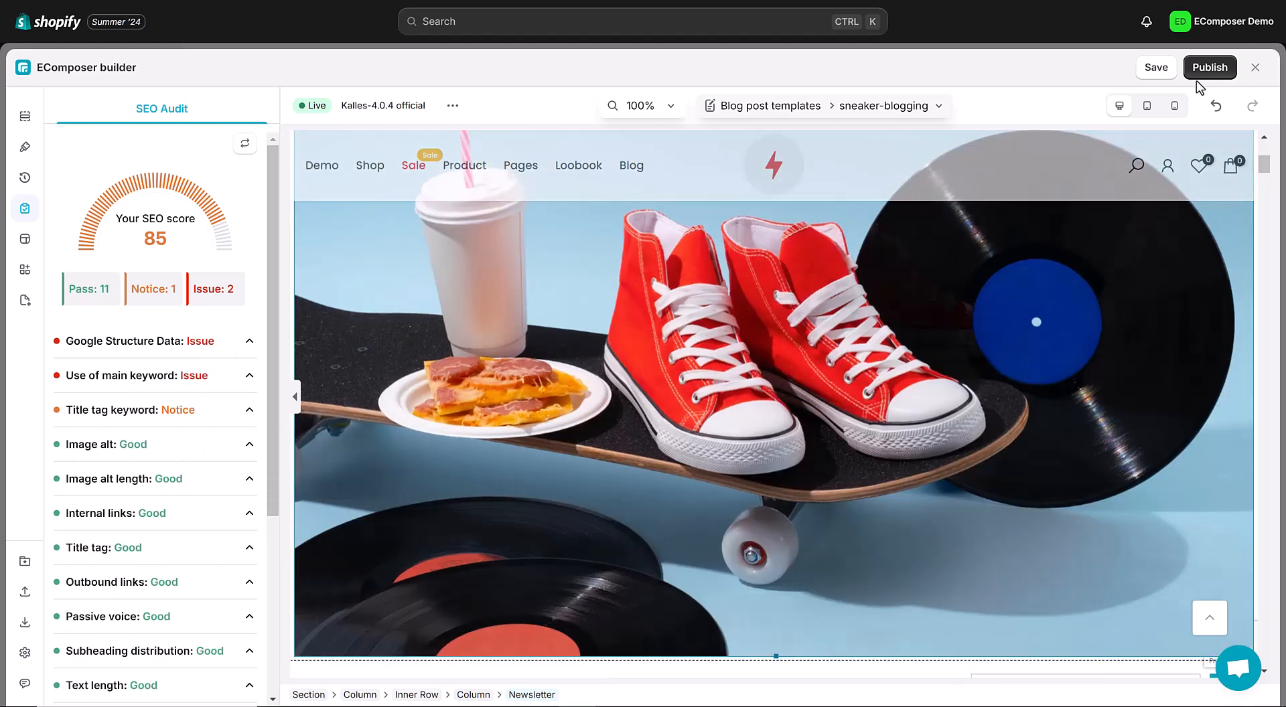
In the tablet view, narrow the sidebar Search element's input so its submit button fits inside the column.
left_click(1152, 118)
scroll(838, 436, "up", 5)
scroll(839, 435, "up", 5)
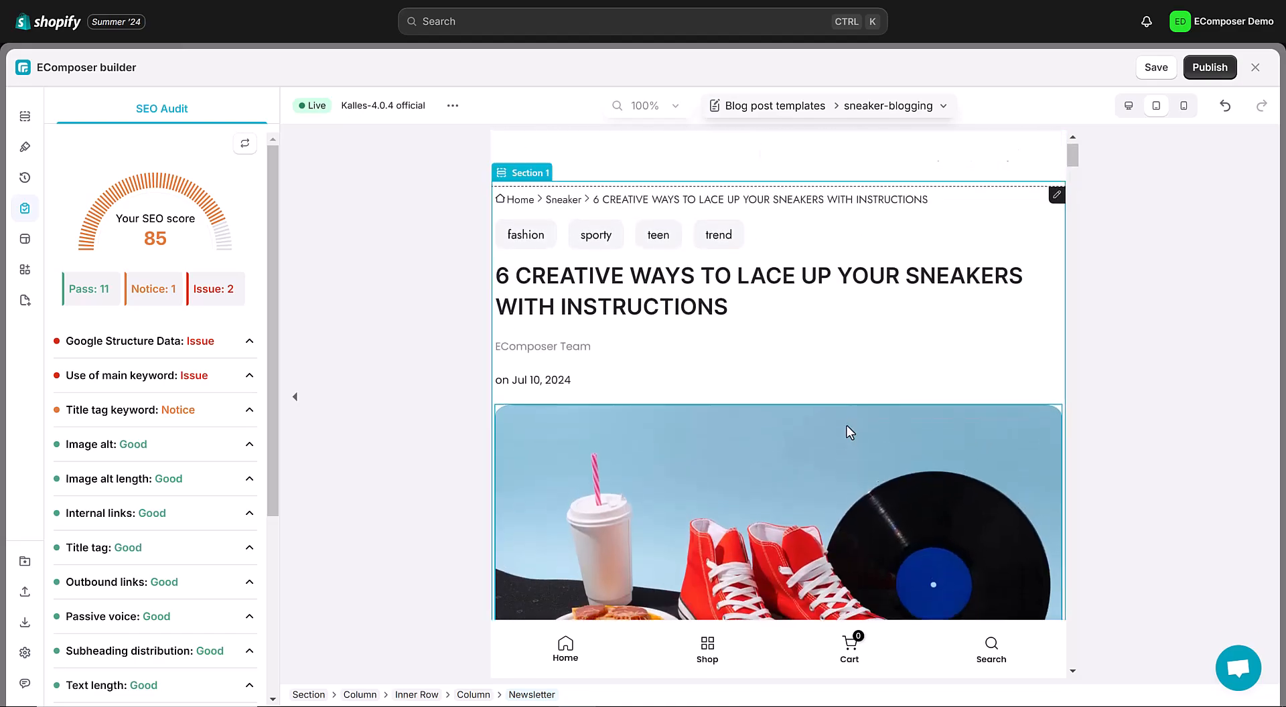
scroll(848, 430, "down", 3)
scroll(857, 434, "down", 3)
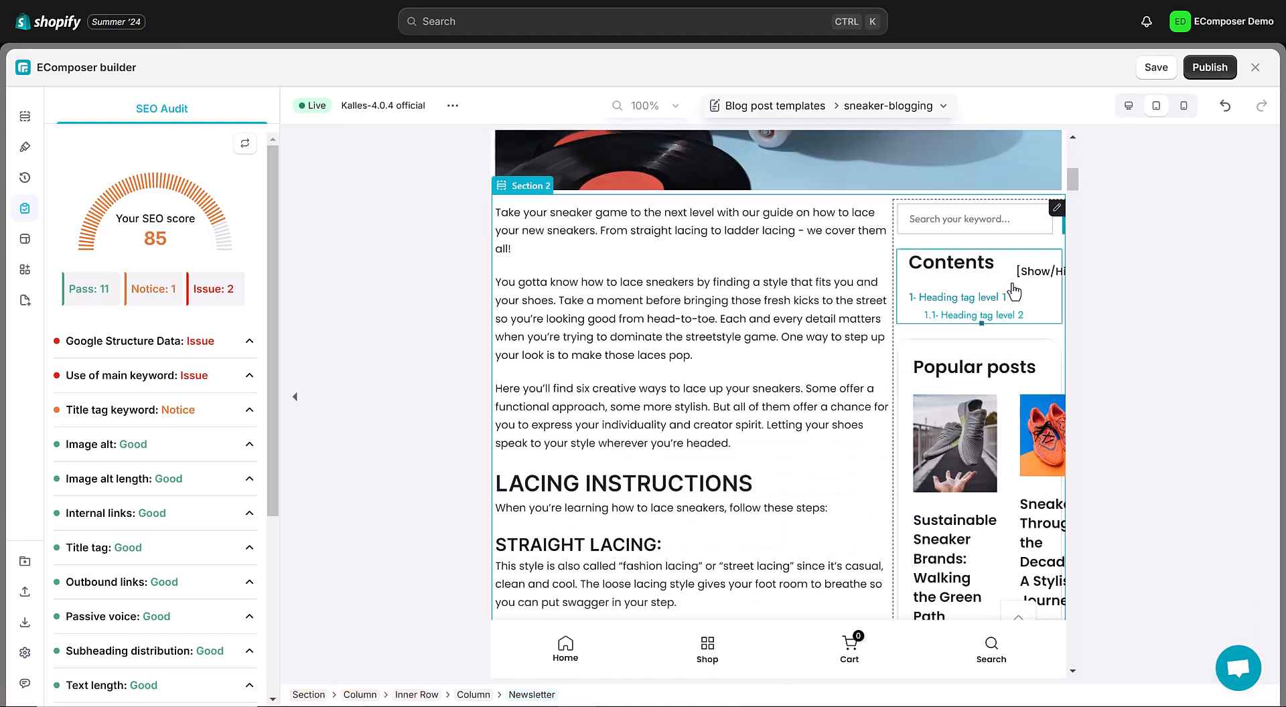
left_click(1018, 227)
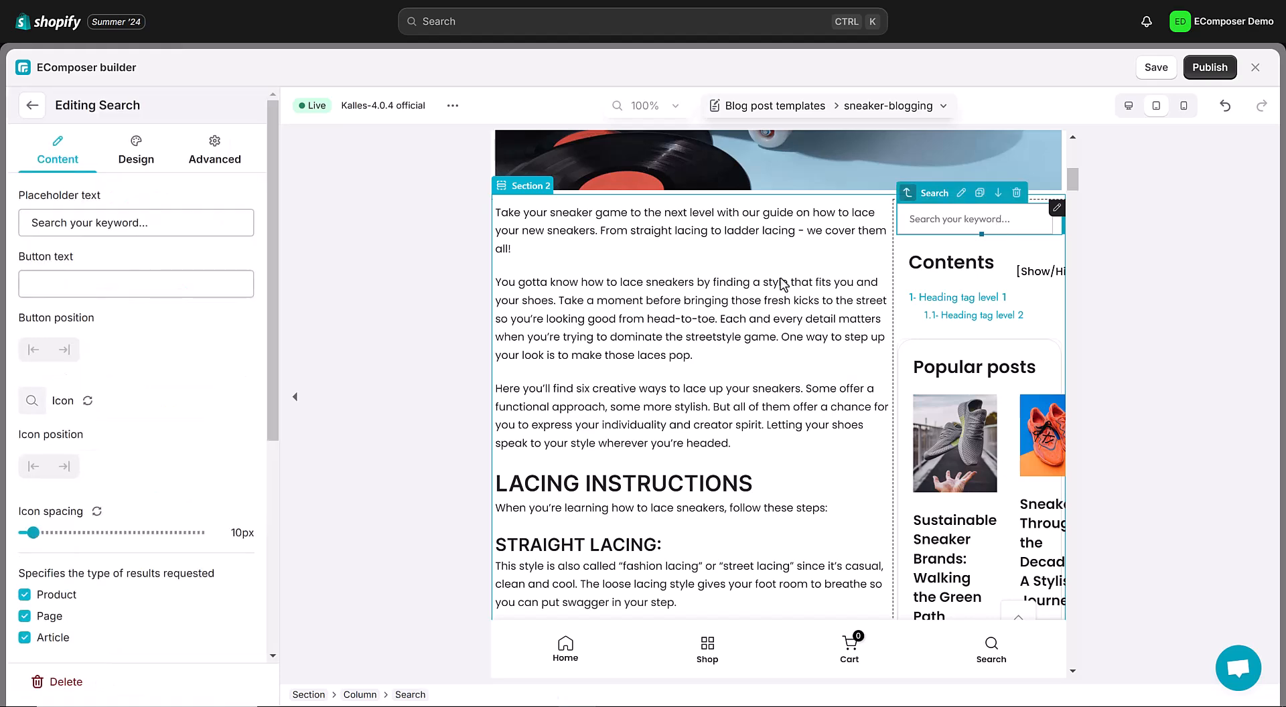
left_click(132, 155)
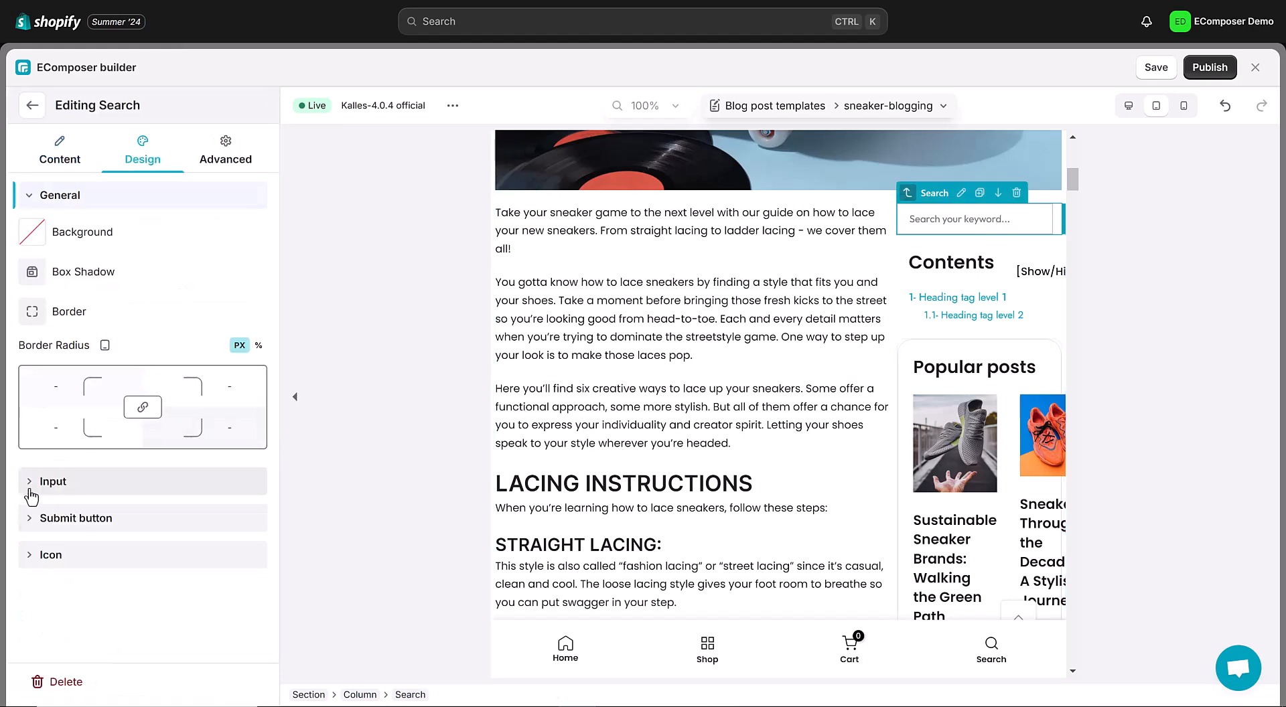
left_click(34, 494)
left_click_drag(39, 423, 150, 426)
Set the popular posts' related articles grid to 1 item per row for the tablet view.
left_click(998, 275)
left_click(1016, 407)
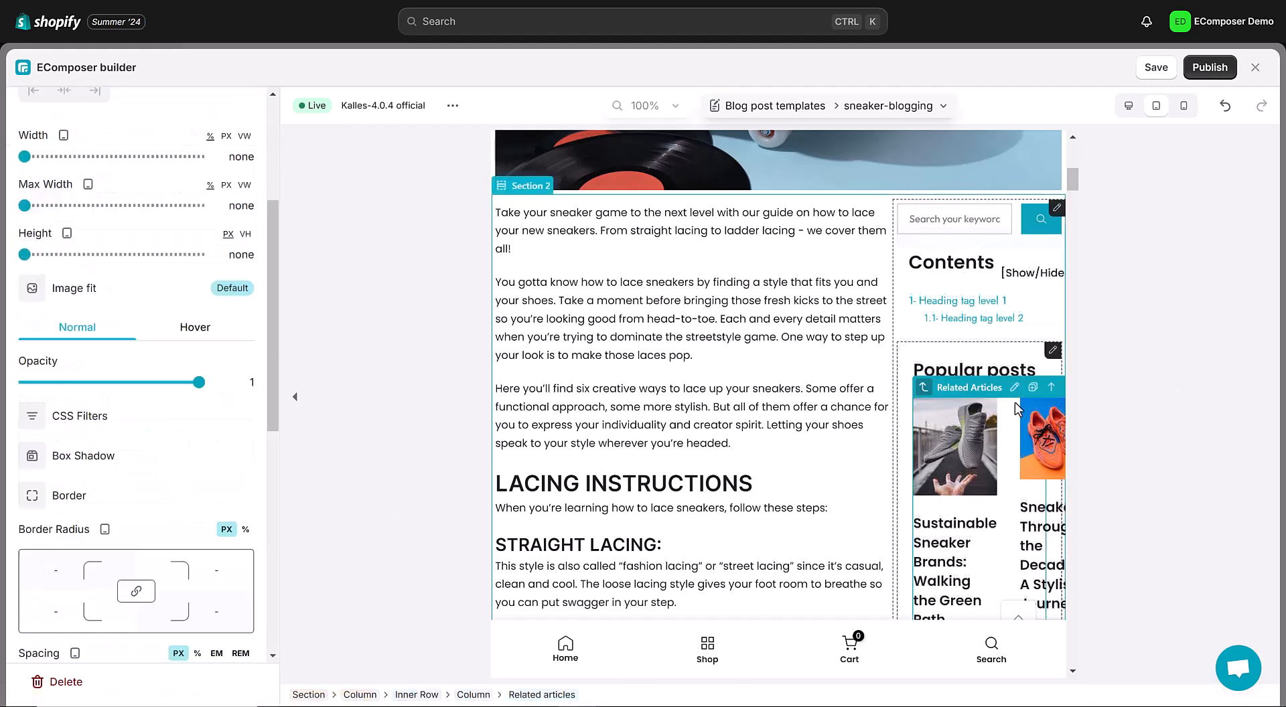
scroll(107, 267, "up", 5)
left_click(60, 152)
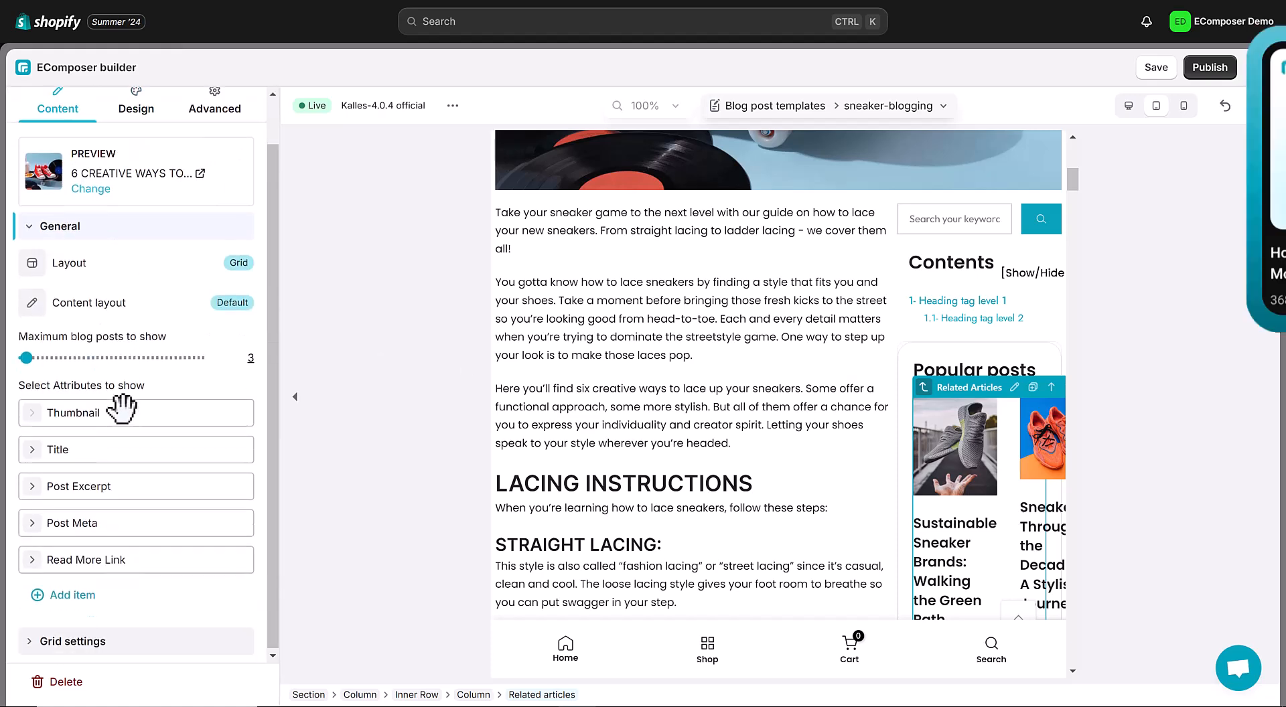
left_click(67, 636)
left_click(262, 366)
type("1")
key("Return")
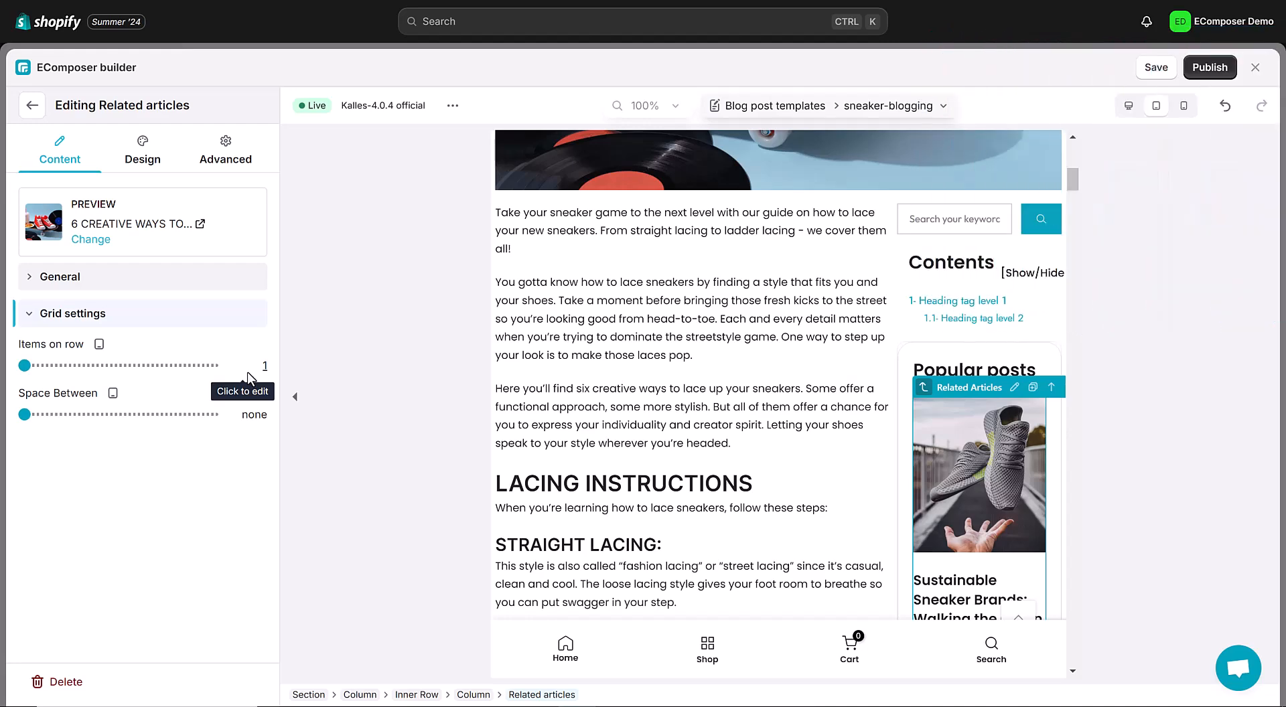
scroll(987, 524, "down", 10)
scroll(987, 523, "down", 4)
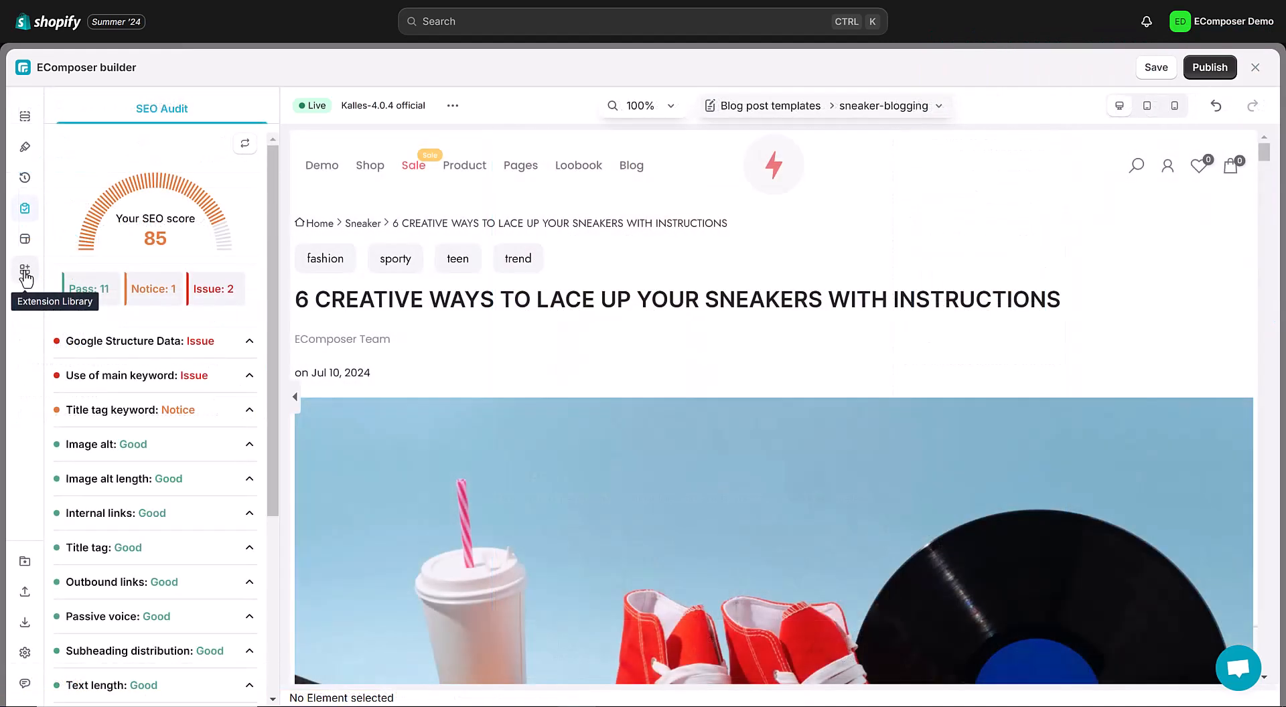
Find the Back To Top extension in the extension library and open its settings.
left_click(25, 271)
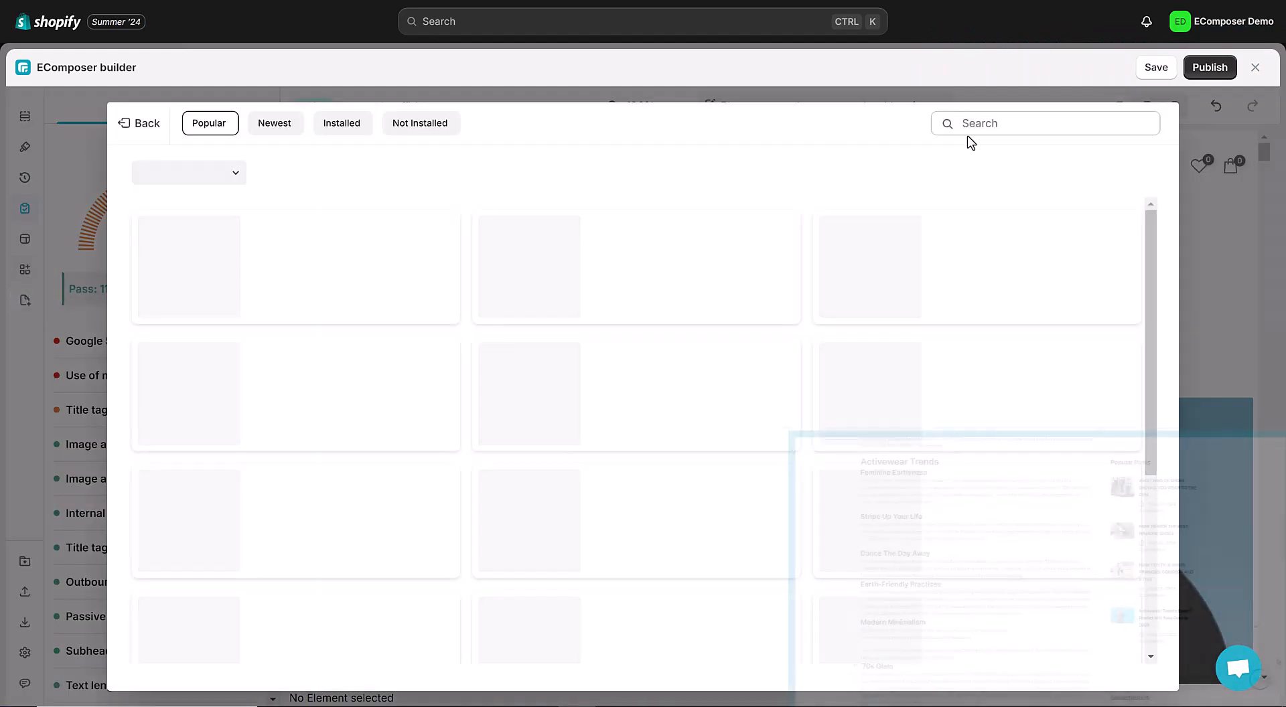
left_click(993, 122)
type("bac")
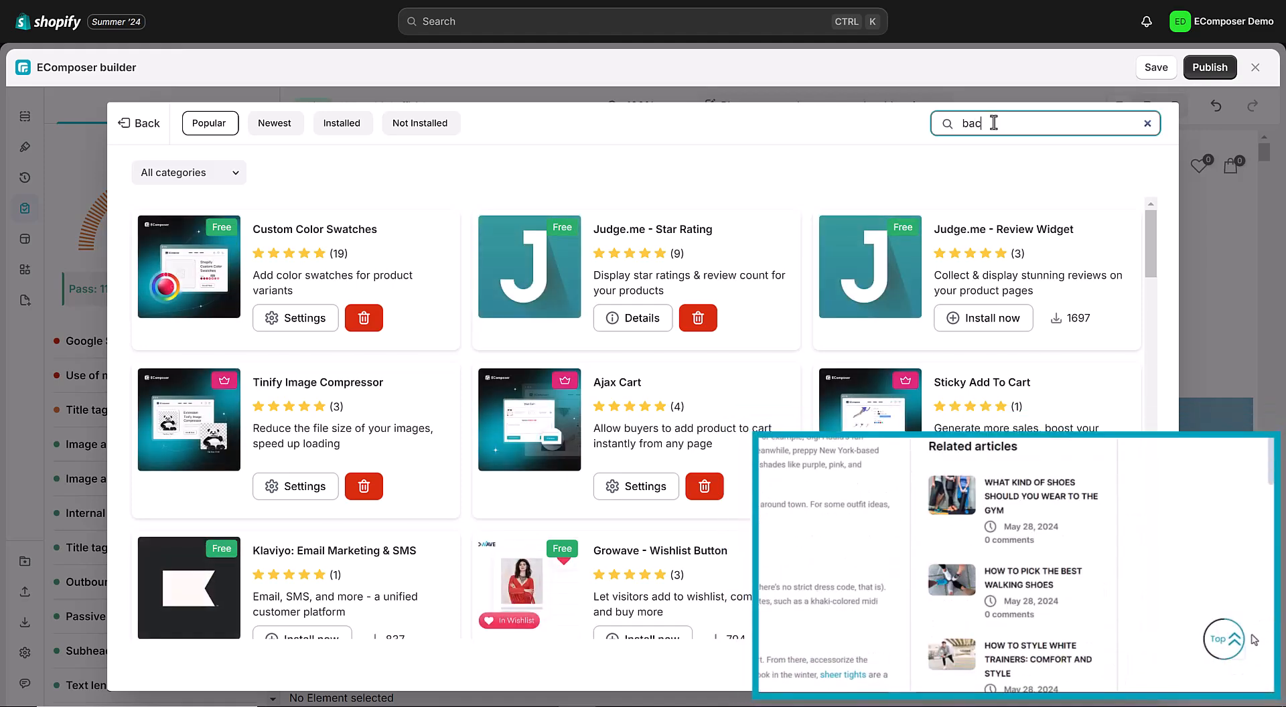
type("k to top")
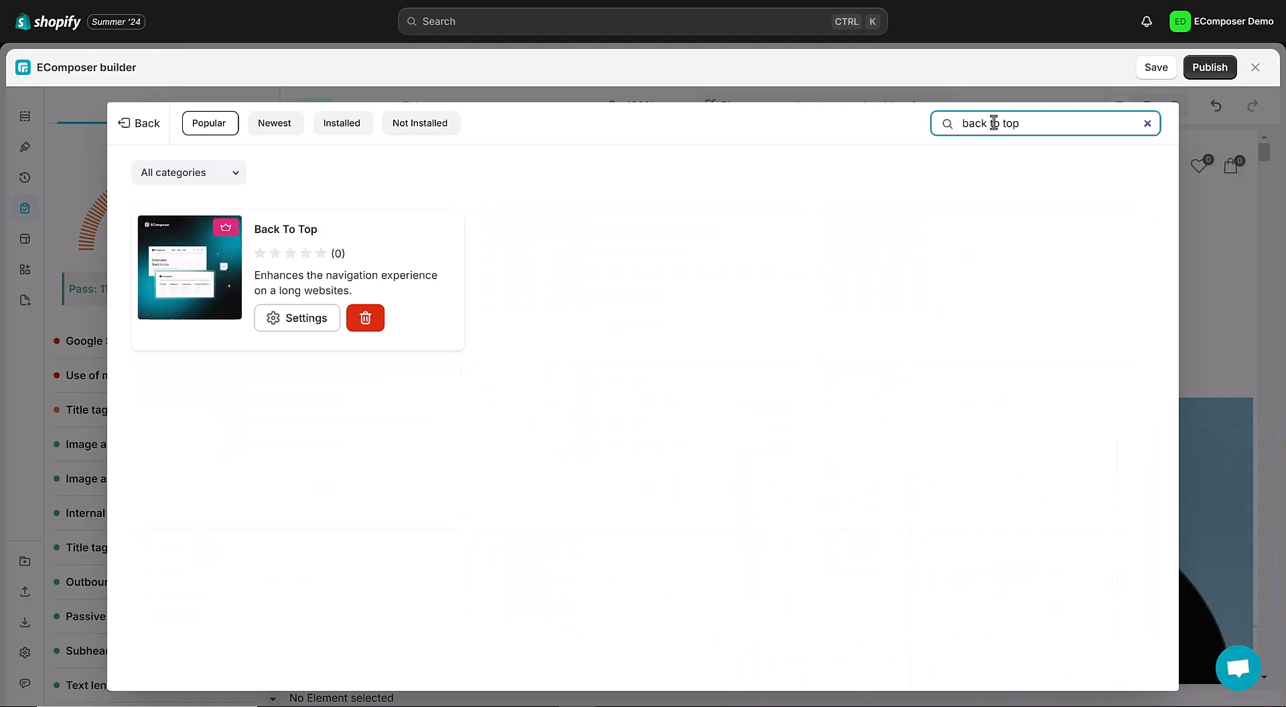
left_click(298, 317)
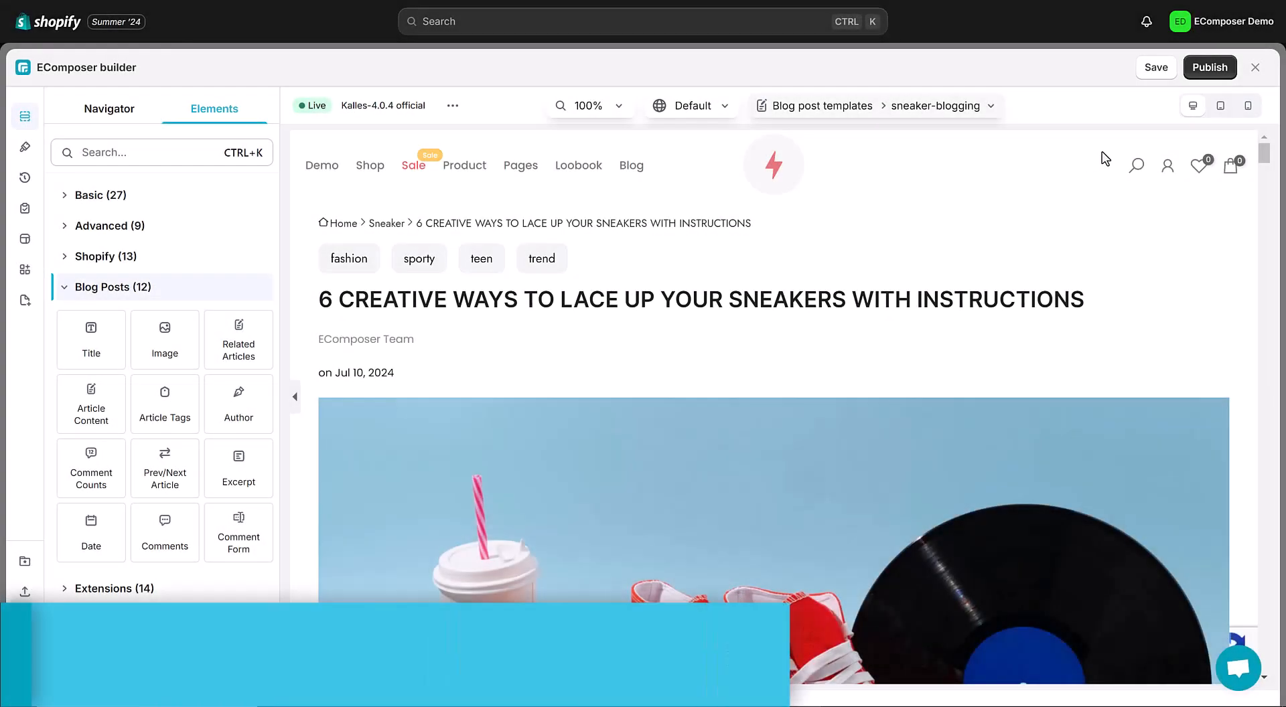
Start publishing the sneaker-blogging template and assign it to specific blog posts.
left_click(1209, 67)
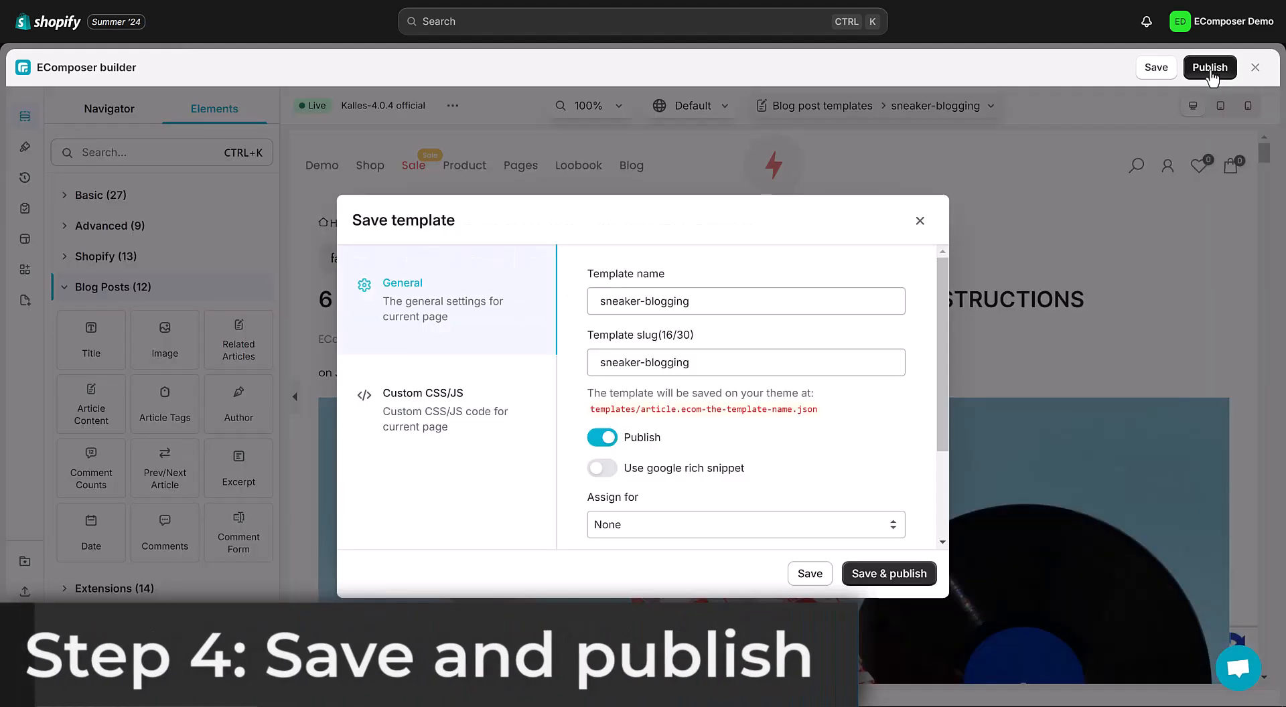
scroll(694, 422, "down", 2)
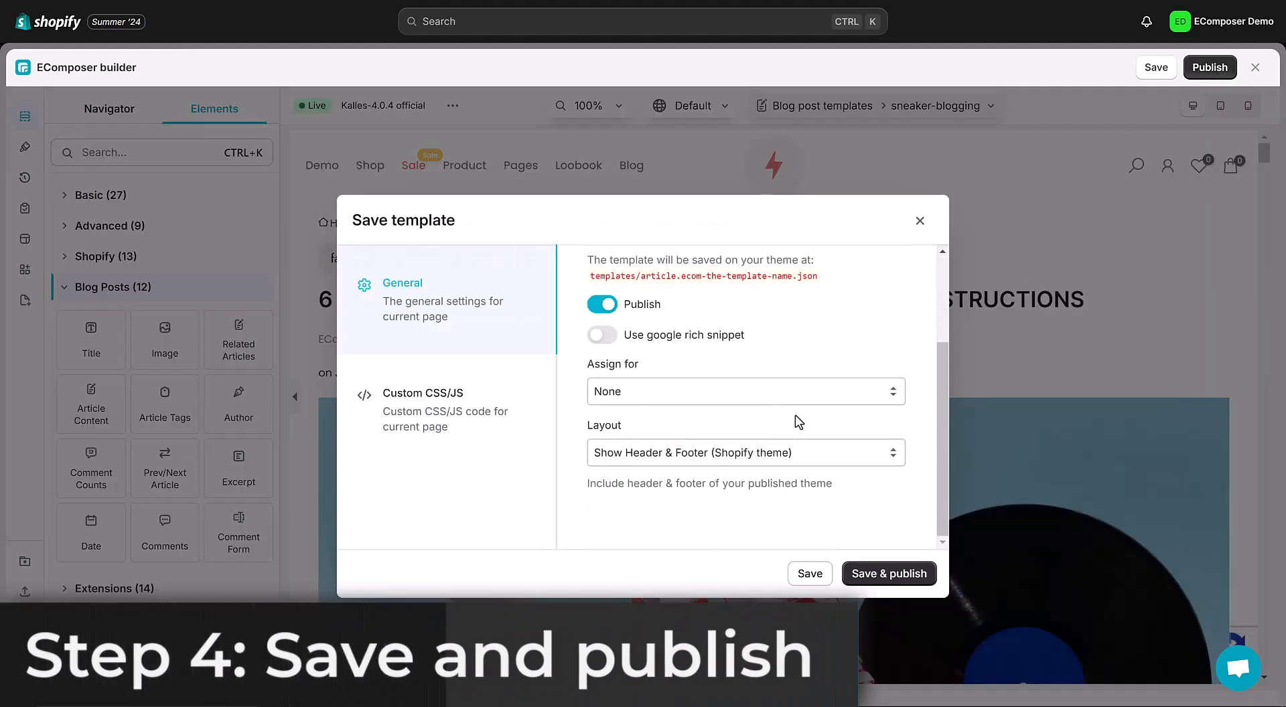
left_click(831, 392)
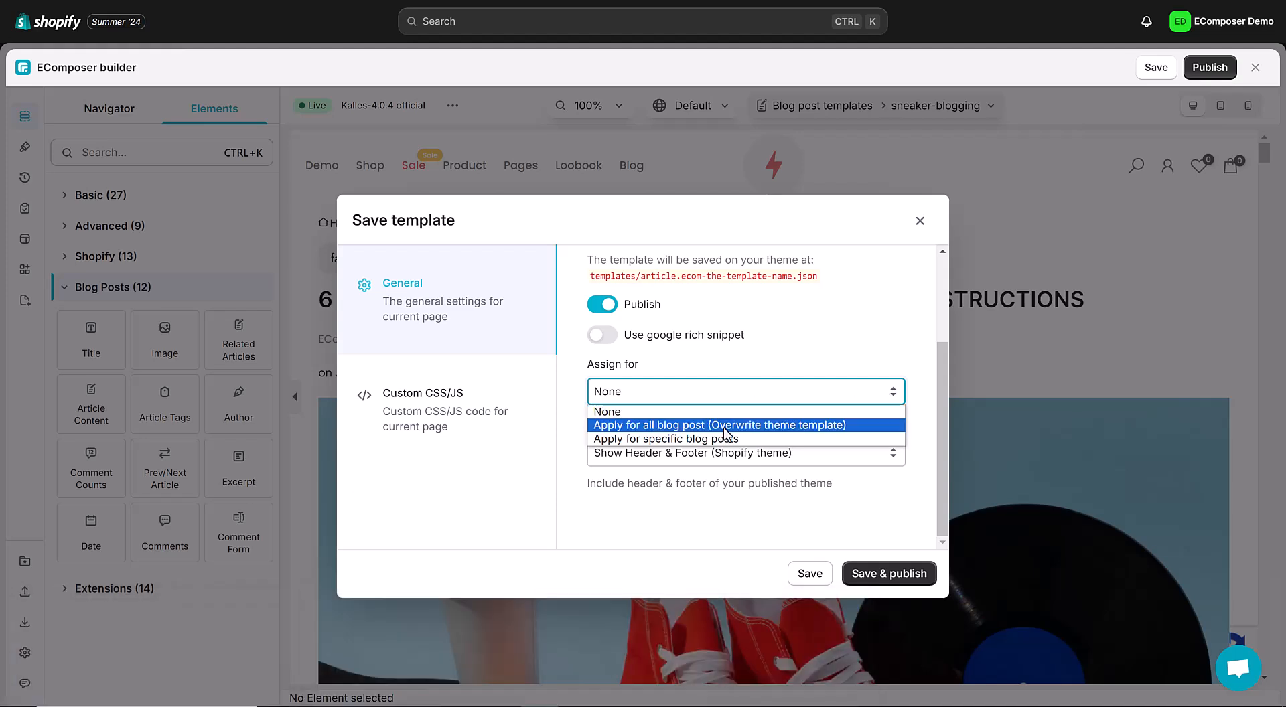
left_click(724, 439)
Select the "6 CREATIVE WAYS T..." and "WHAT KIND OF SHOE..." articles plus a third one, and save and publish the template.
left_click(686, 478)
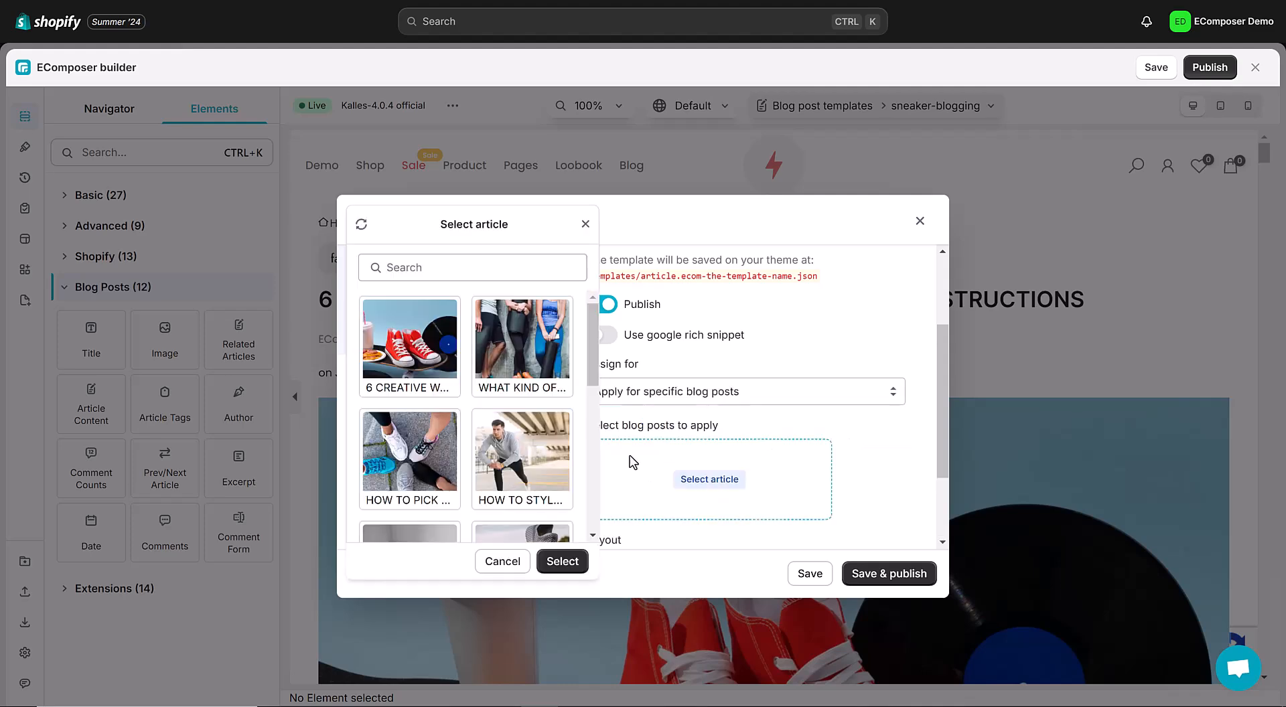
left_click(409, 376)
left_click(522, 354)
scroll(447, 462, "down", 5)
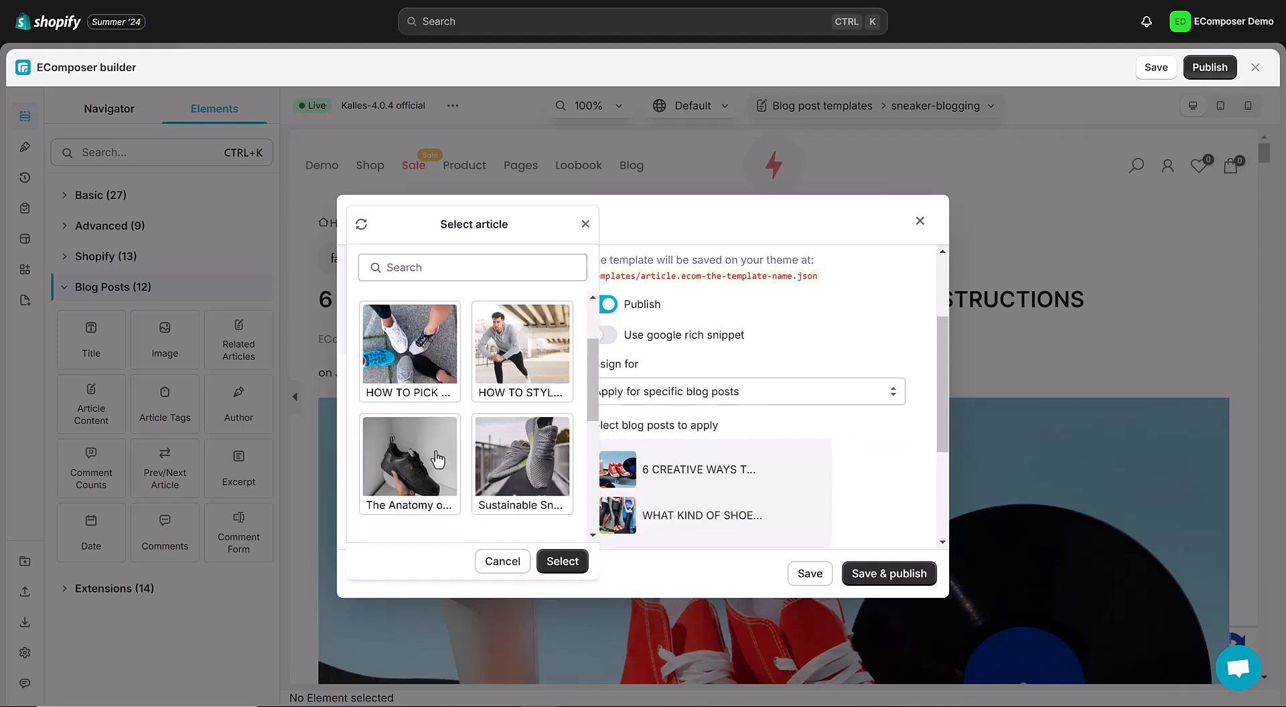
left_click(496, 425)
left_click(562, 561)
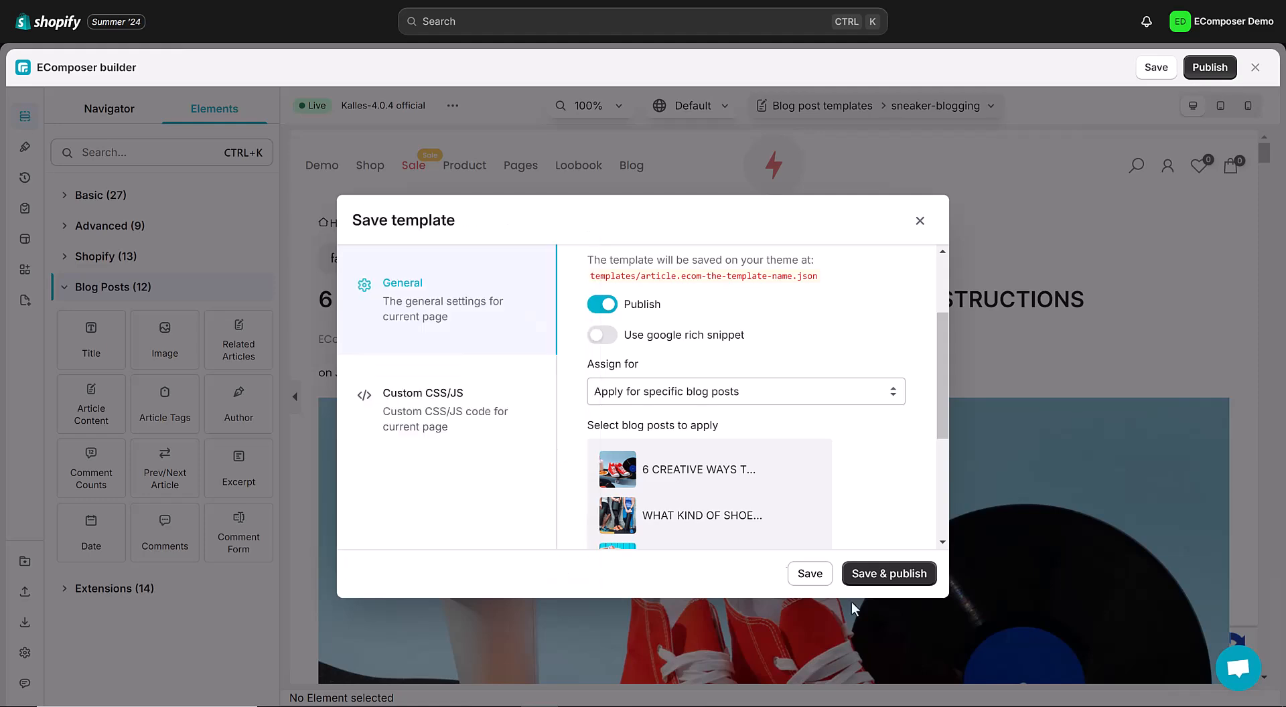
left_click(864, 574)
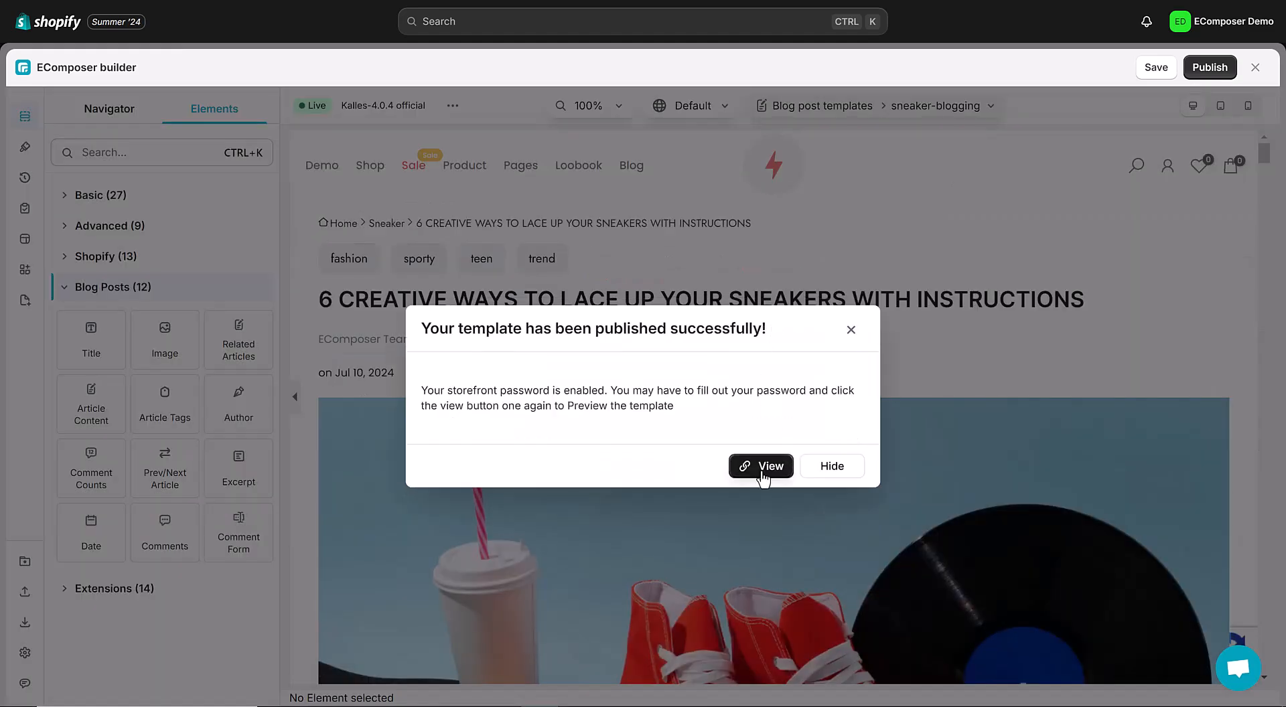
View the published template on the storefront and look through the whole article page.
left_click(763, 467)
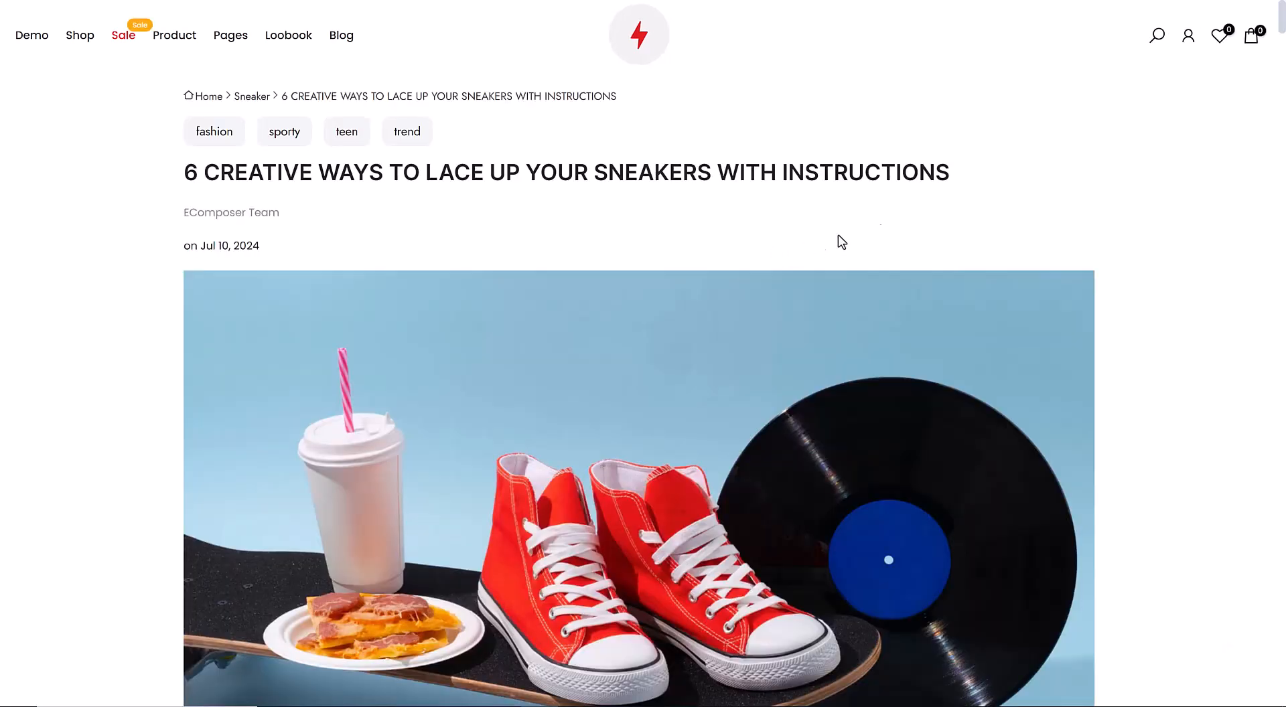
scroll(938, 209, "down", 15)
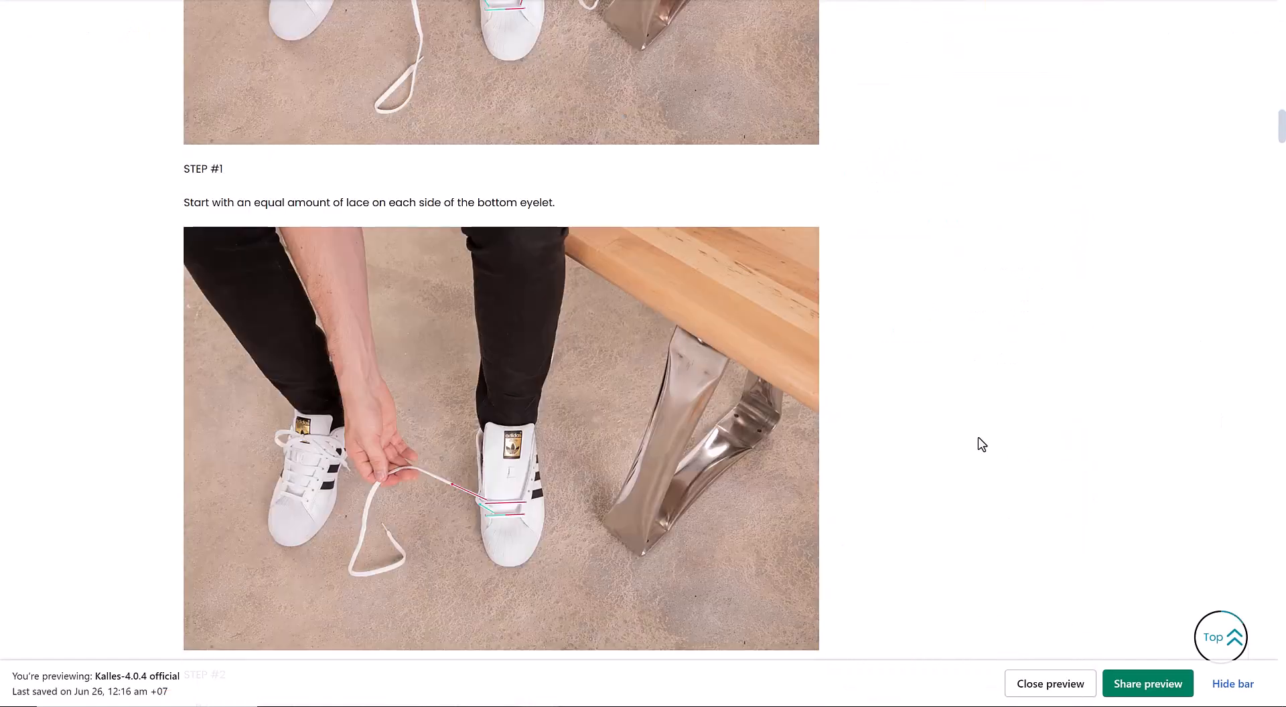
left_click_drag(1282, 130, 1284, 220)
left_click_drag(1282, 480, 1269, 682)
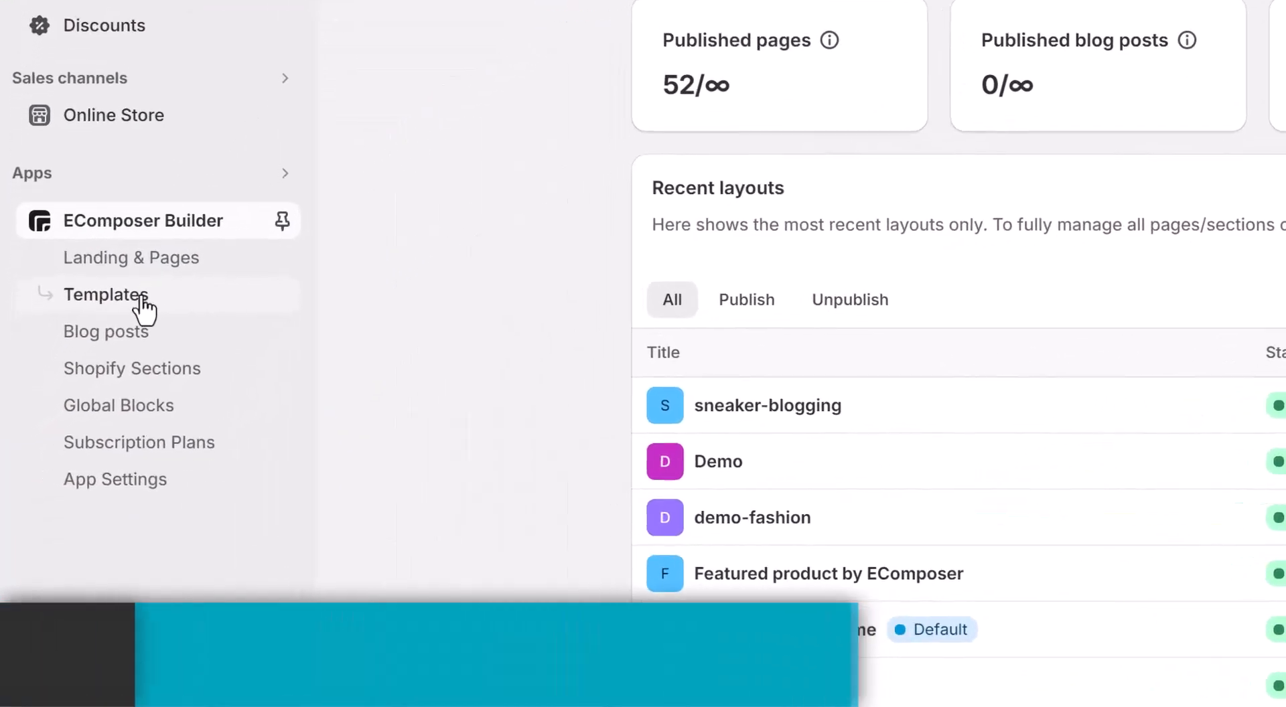
In the EComposer templates list, restore the blog post template to the original theme template.
left_click(75, 370)
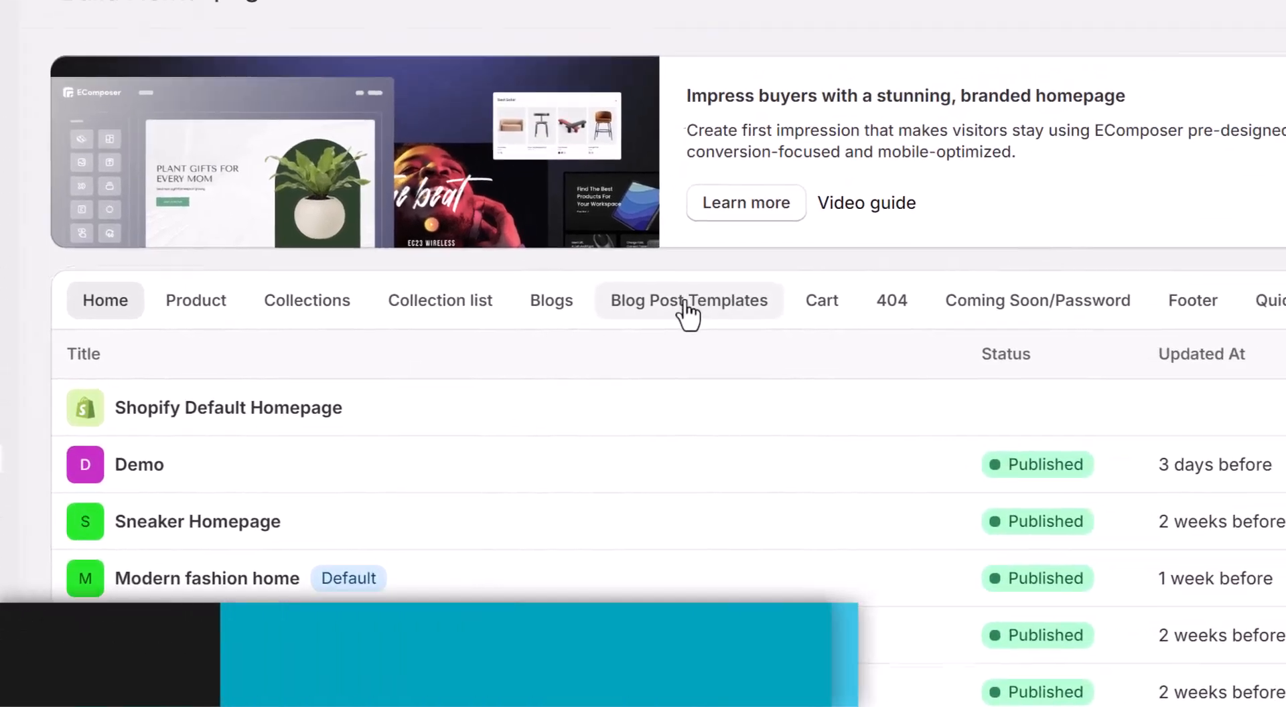
left_click(990, 138)
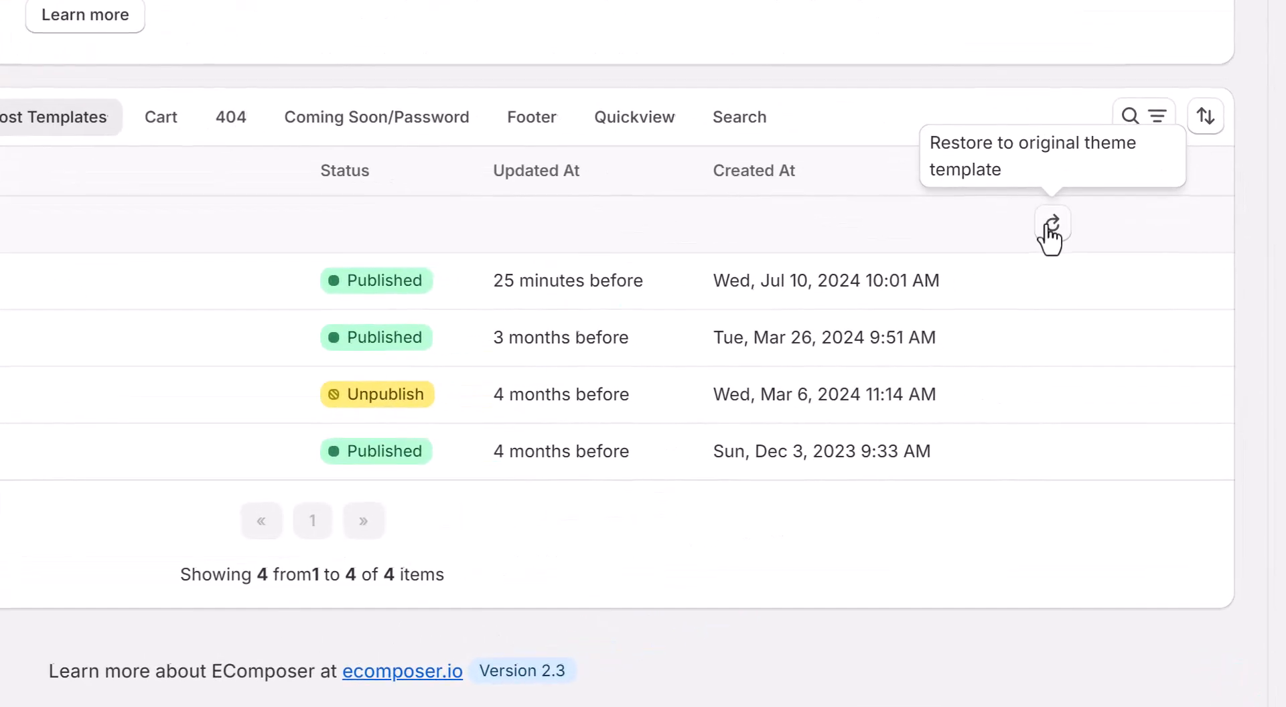
left_click(1052, 224)
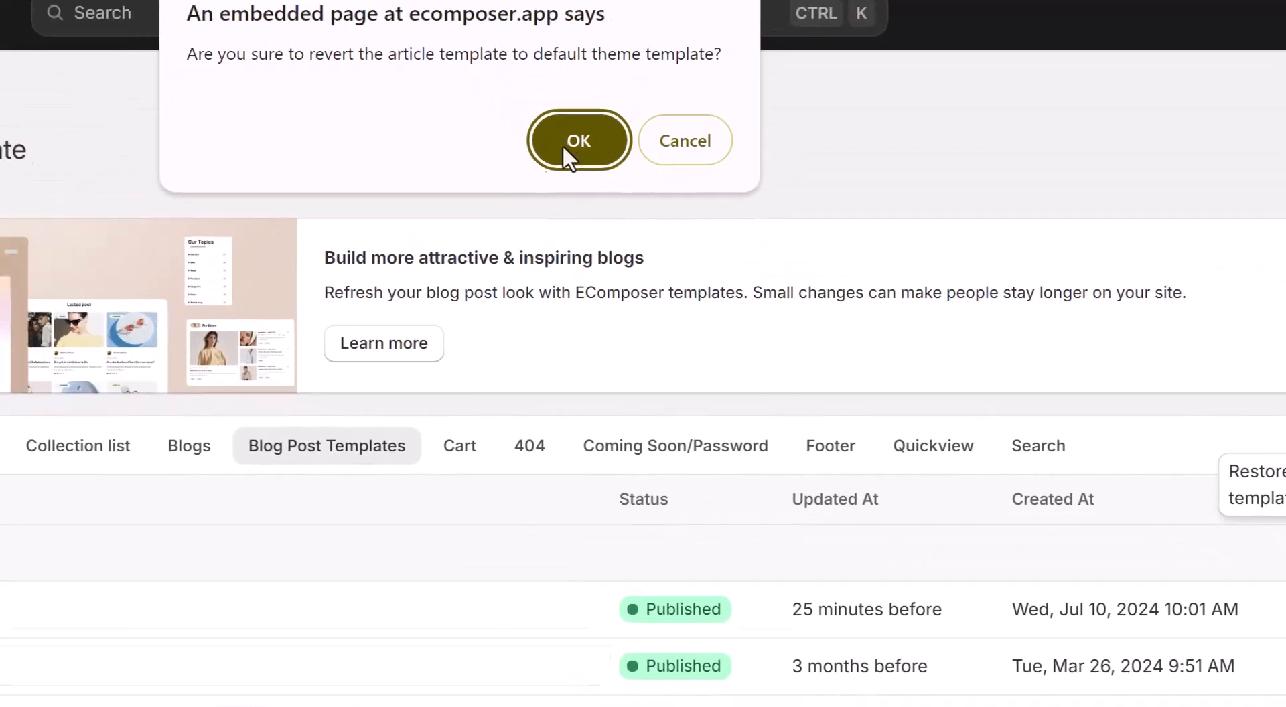
left_click(568, 130)
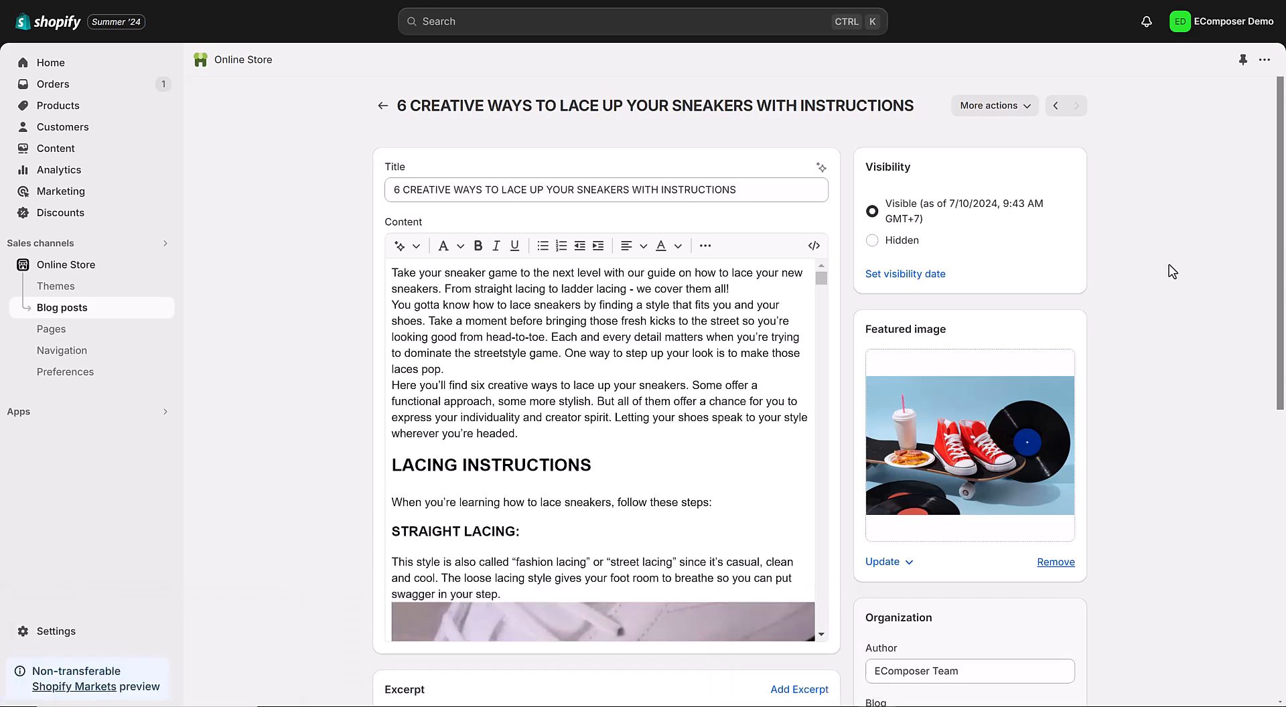
Set the sneaker lacing blog post's theme template to ecom-sneaker-blogging and save the post.
scroll(1172, 271, "down", 8)
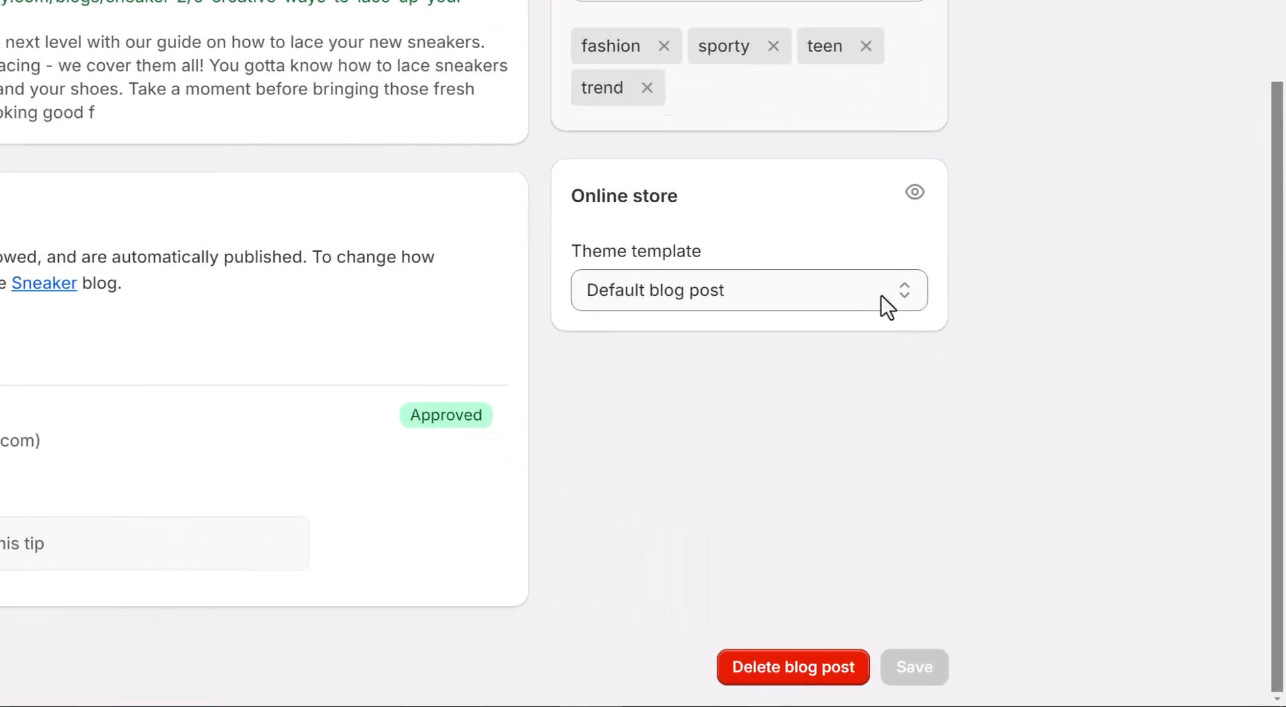
left_click(1013, 426)
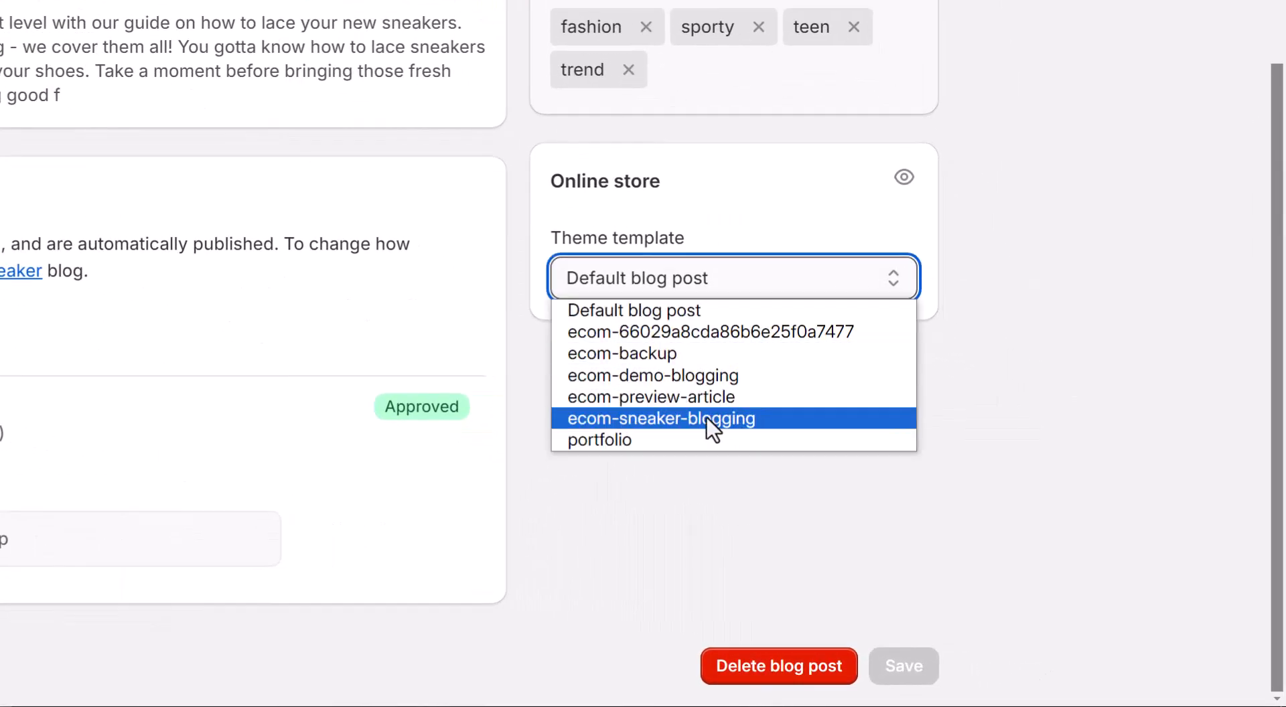
left_click(690, 418)
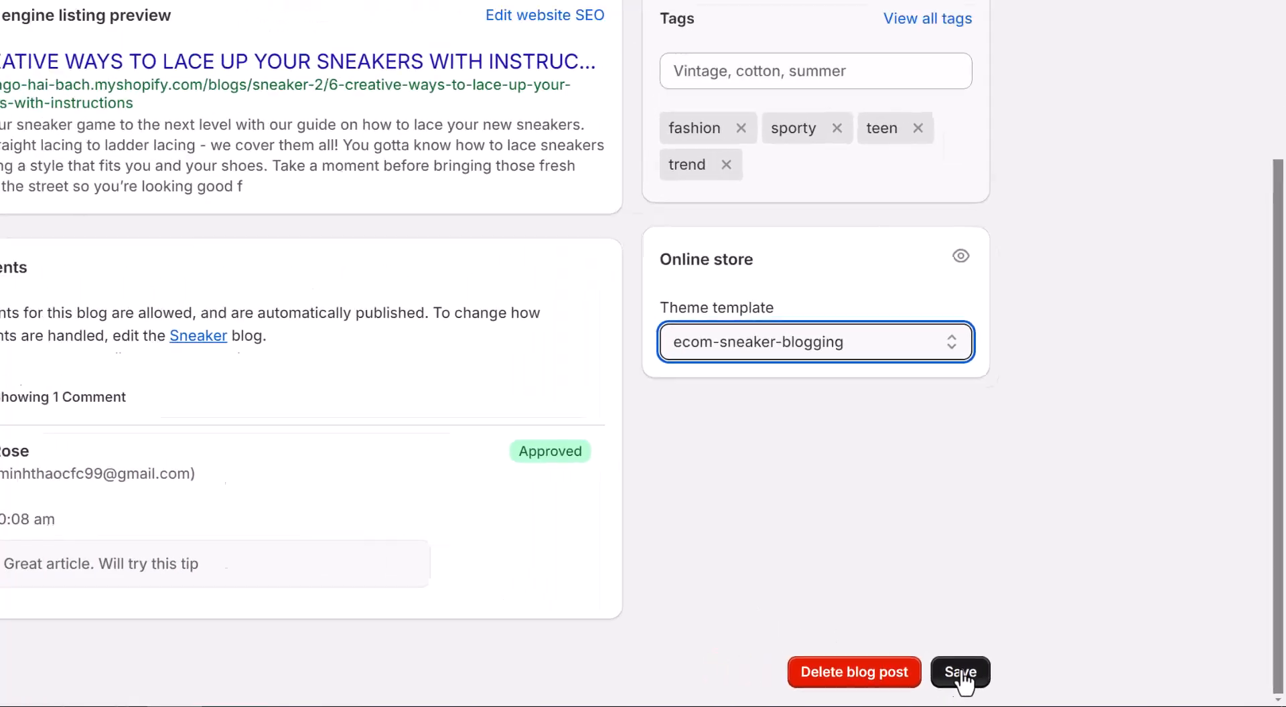
left_click(903, 666)
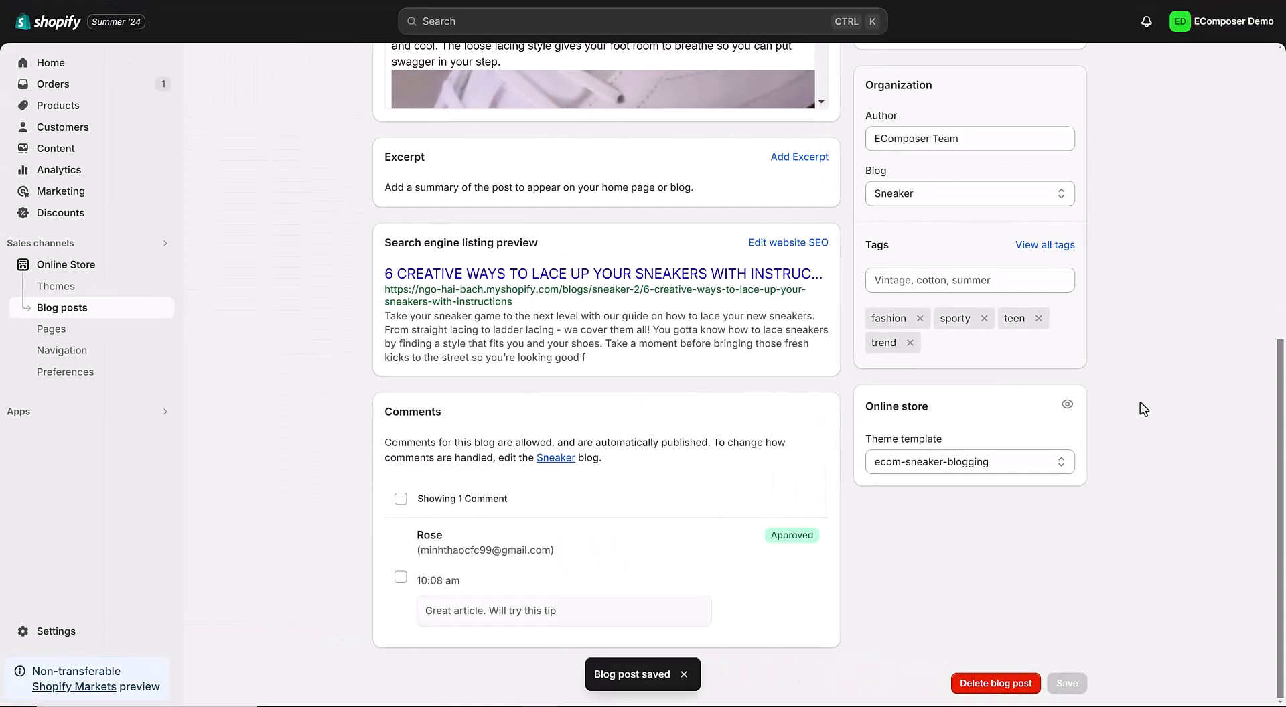
View the saved blog post on the storefront, hide the preview bar and look through the article and its sidebar.
scroll(1099, 302, "up", 10)
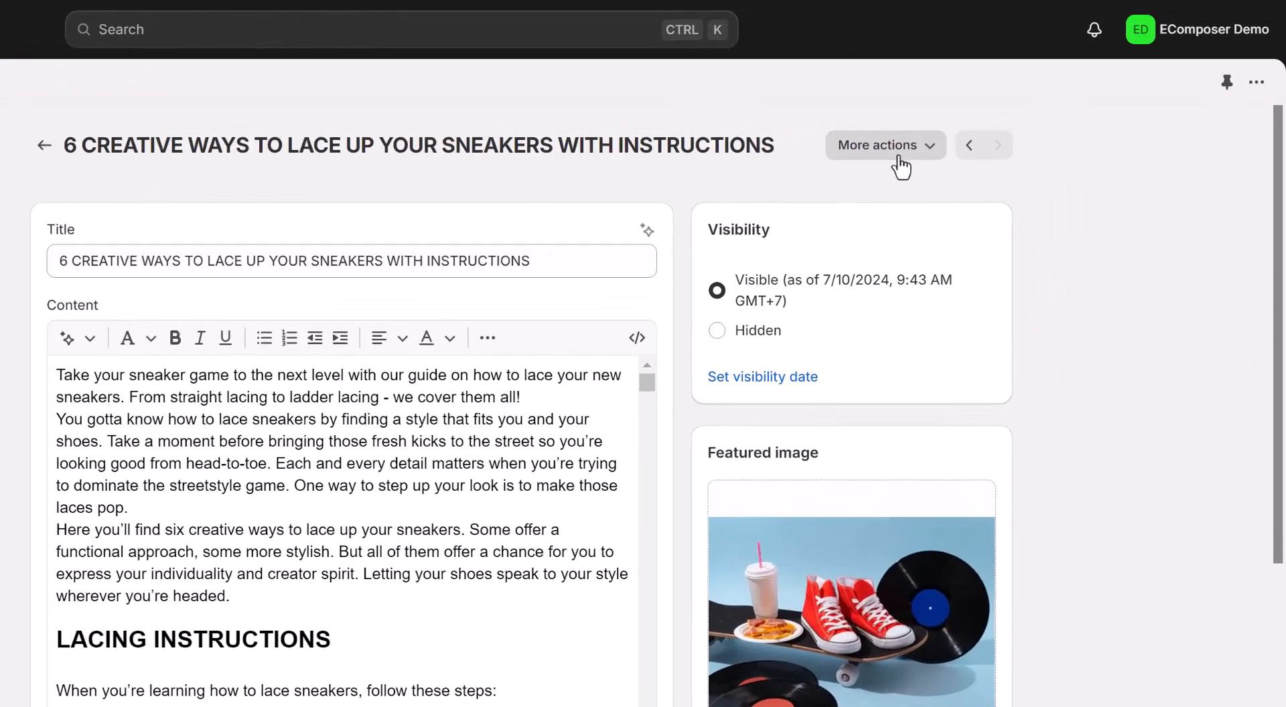
left_click(900, 161)
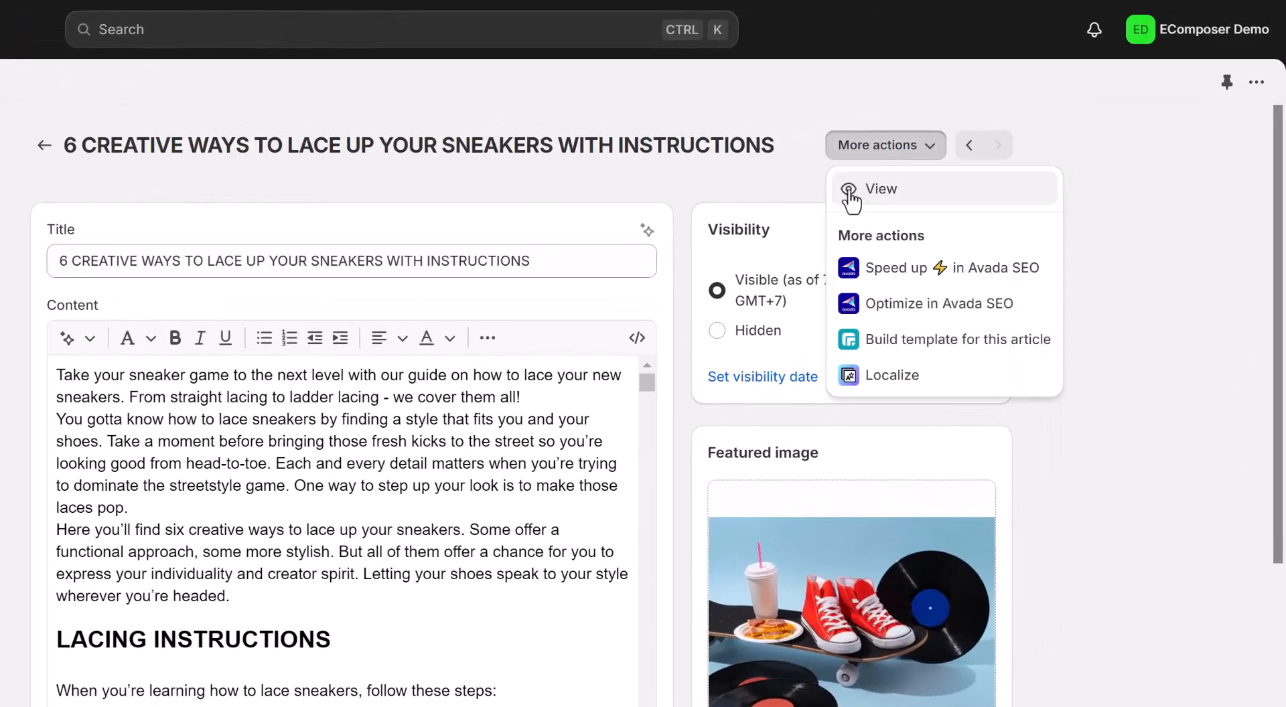
left_click(871, 189)
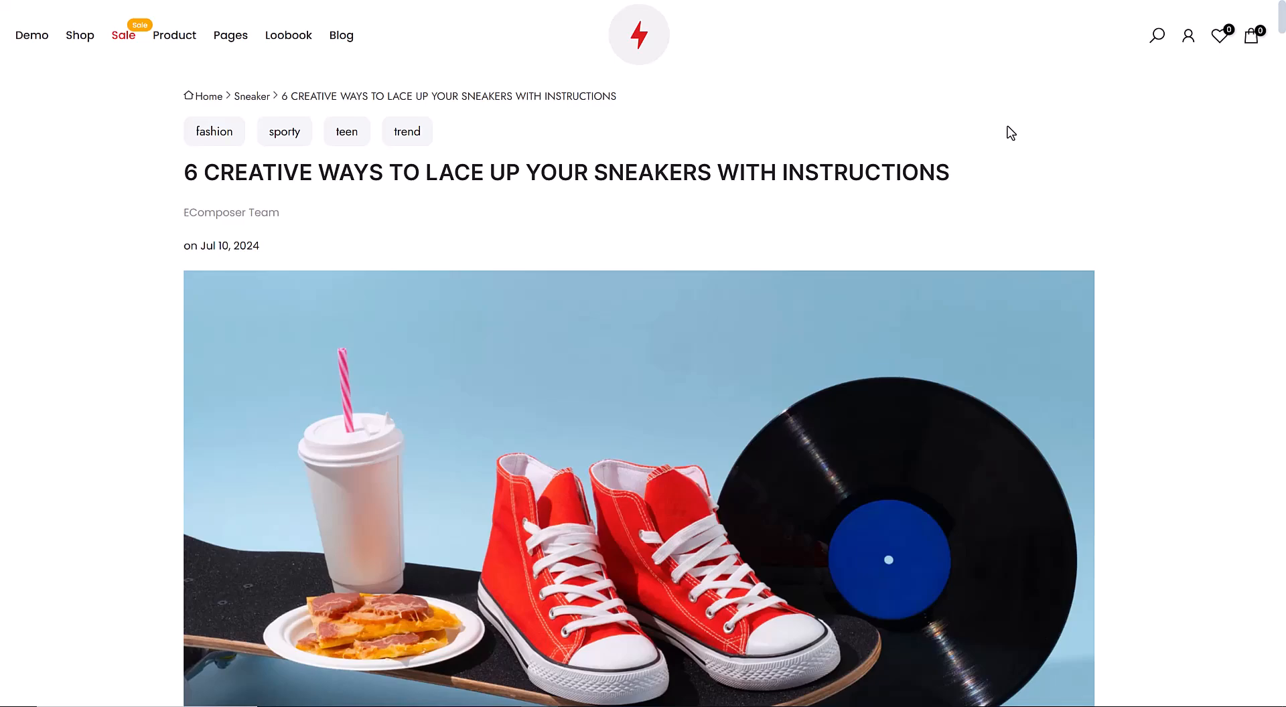
scroll(711, 240, "down", 10)
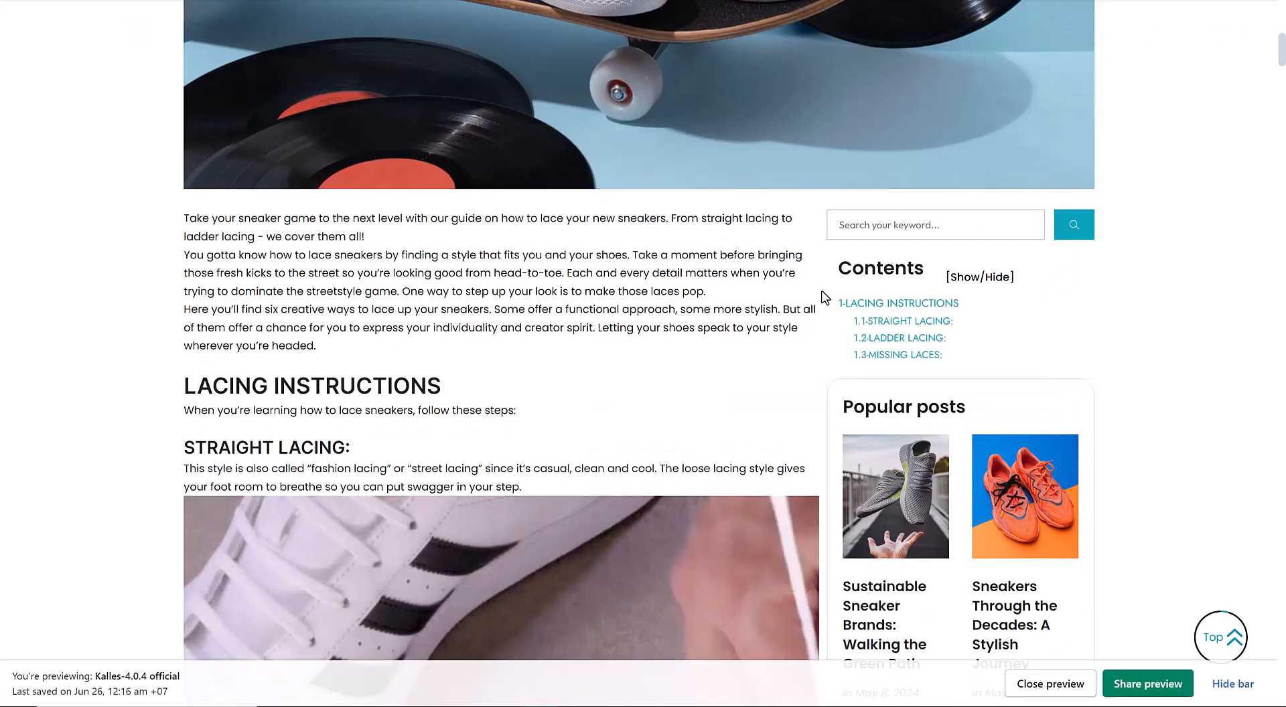
left_click(1235, 684)
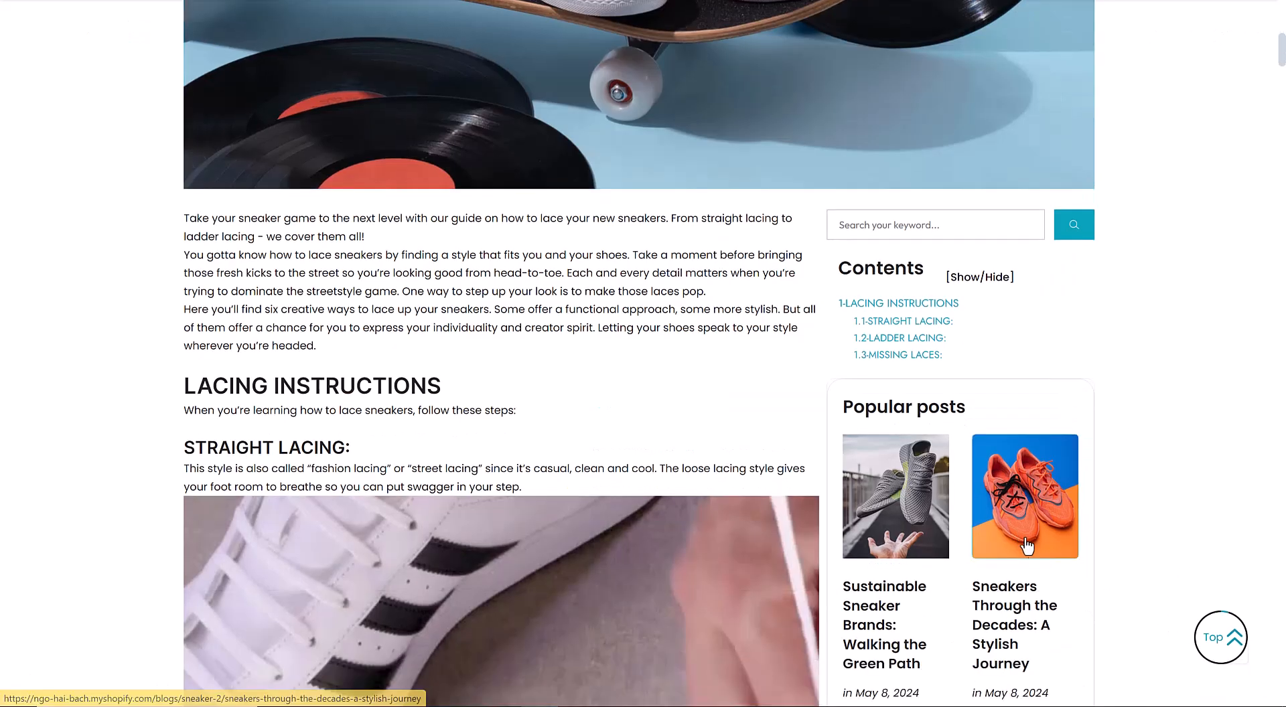
scroll(1021, 539, "down", 8)
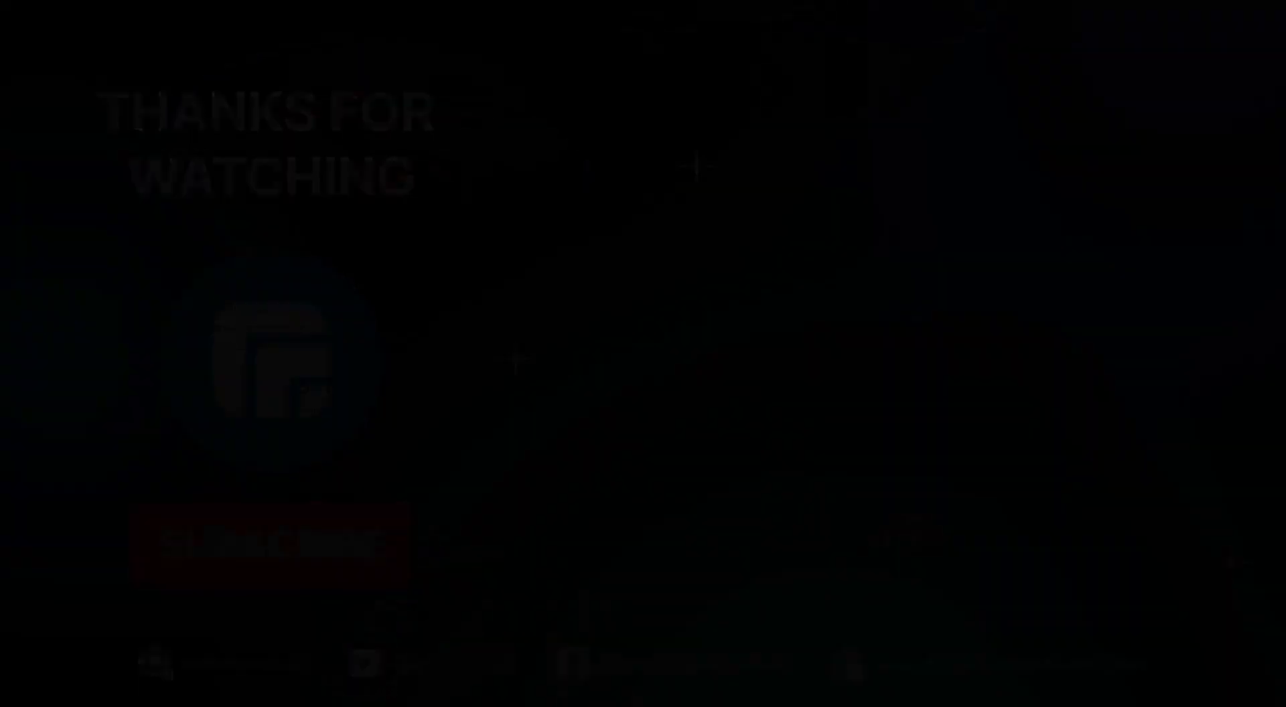